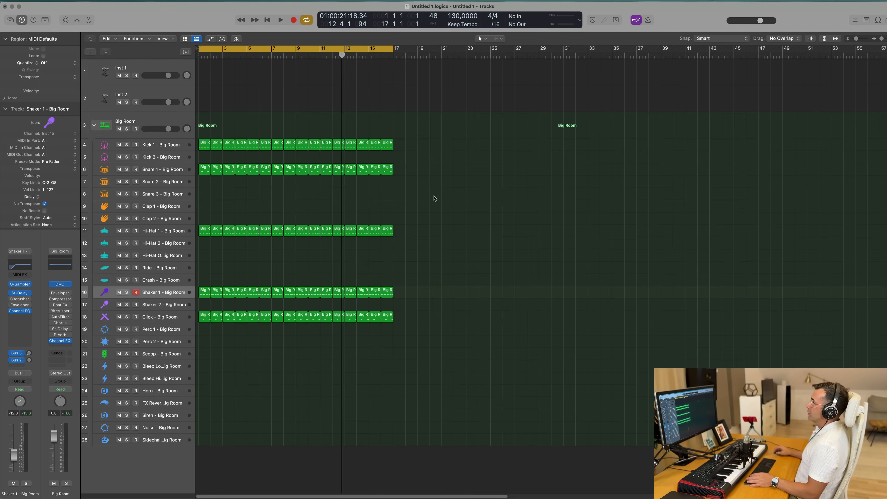
# - Play the drum arrangement from the beginning of the project
pyautogui.press('Return')
pyautogui.press('space')
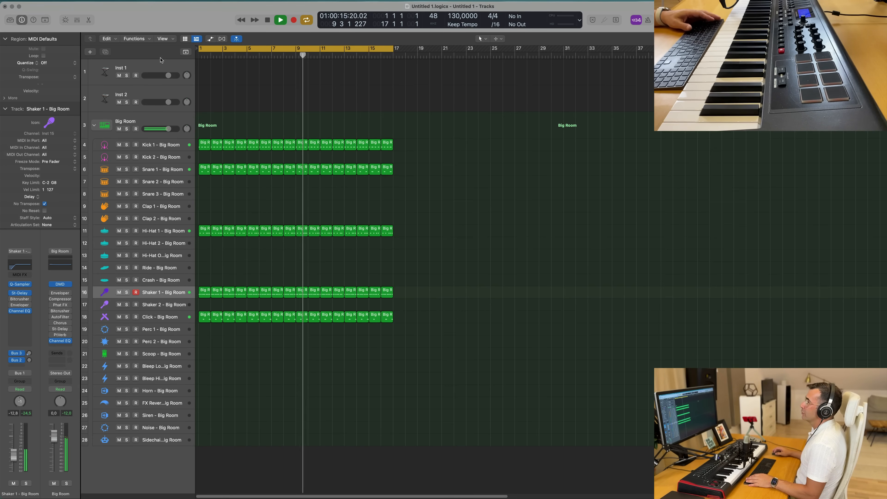
# - Select the Inst 1 track, enlarge its track height and stop playback
pyautogui.click(155, 64)
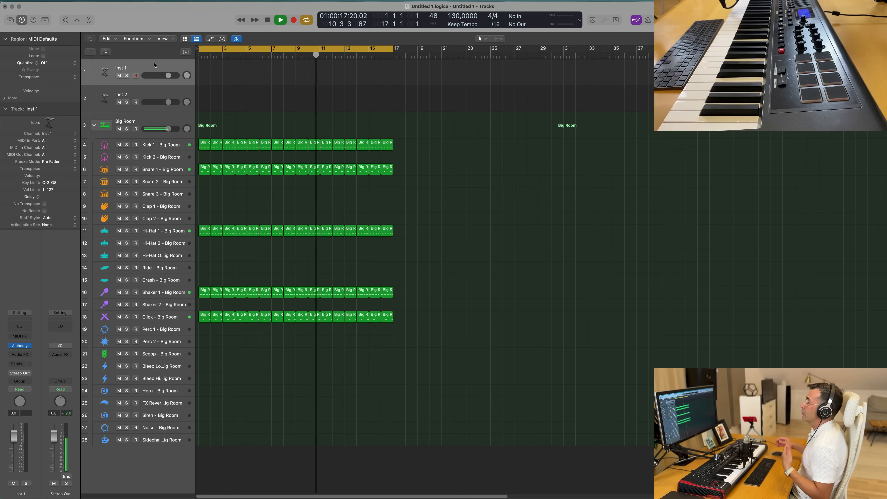
pyautogui.moveTo(136, 83); pyautogui.dragTo(136, 122)
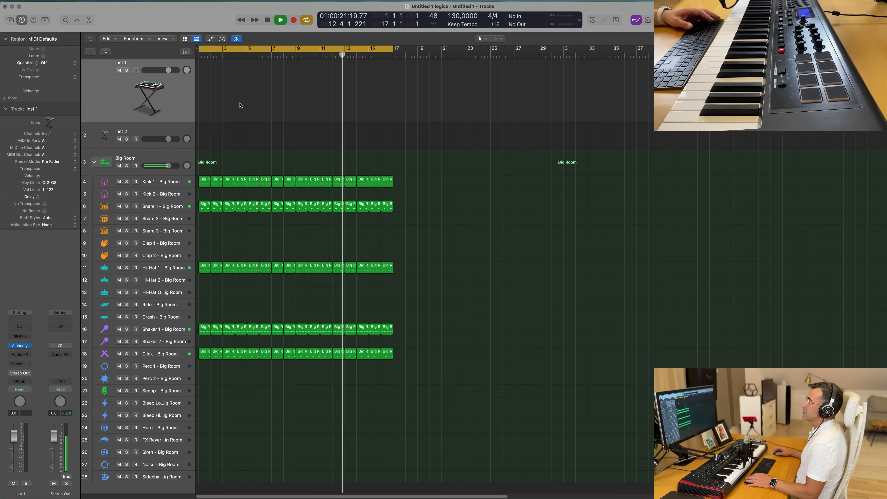
pyautogui.press('space')
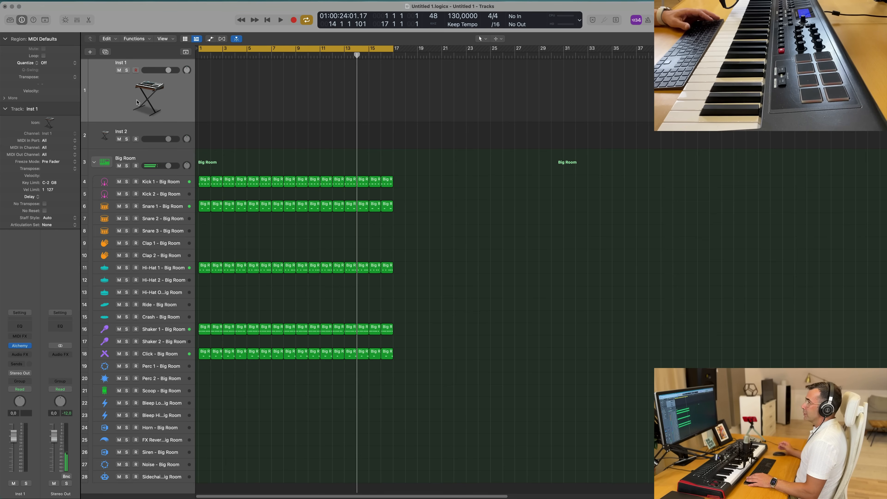
# - Open Alchemy on Inst 1, sort the presets by rating and load the Melodic Bass 1 preset
pyautogui.press('Return')
pyautogui.press('space')
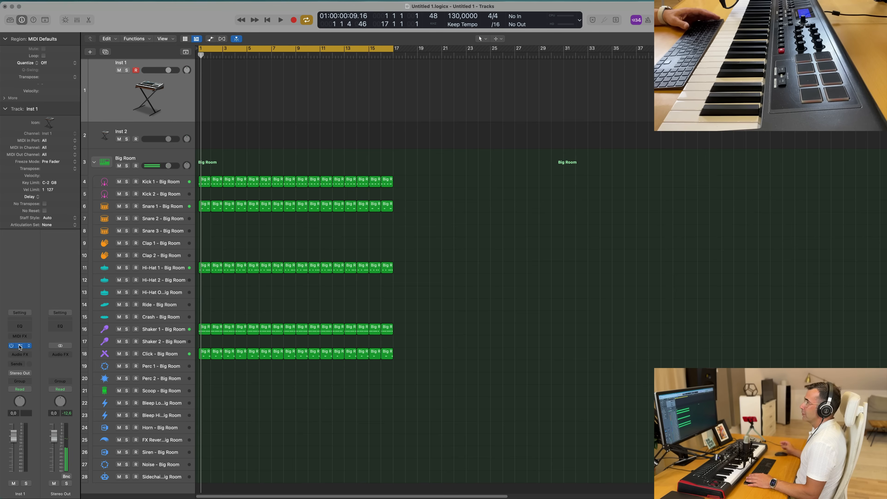
pyautogui.moveTo(580, 105); pyautogui.dragTo(560, 98)
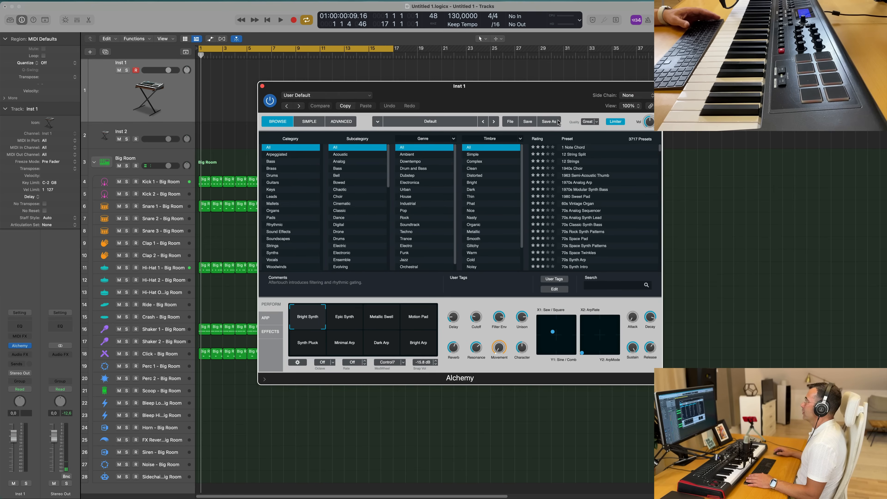
pyautogui.click(544, 140)
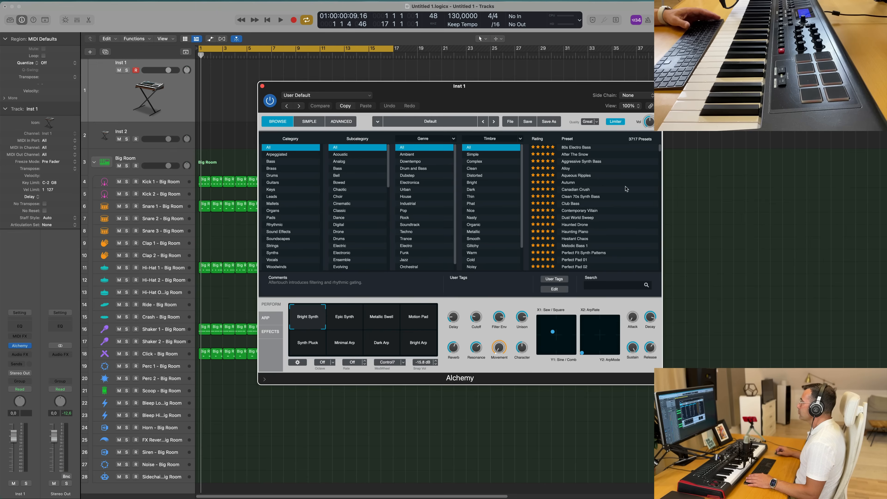
pyautogui.scroll(-3, 627, 189)
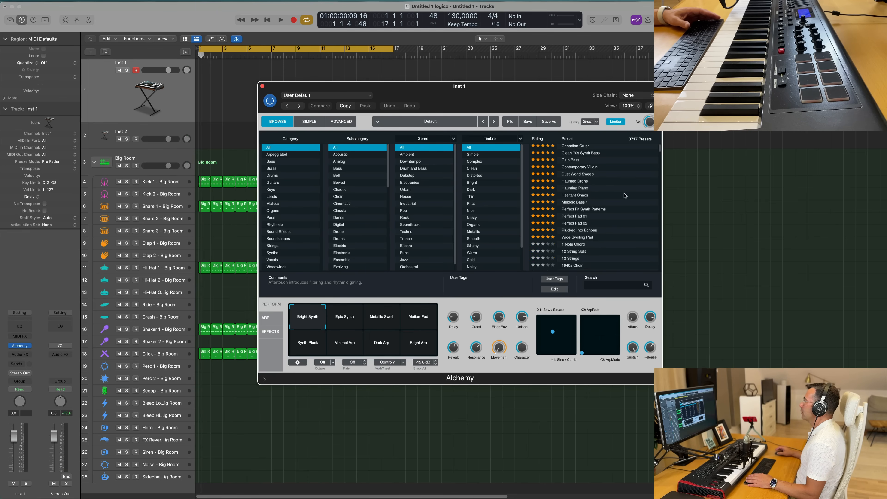
pyautogui.click(573, 202)
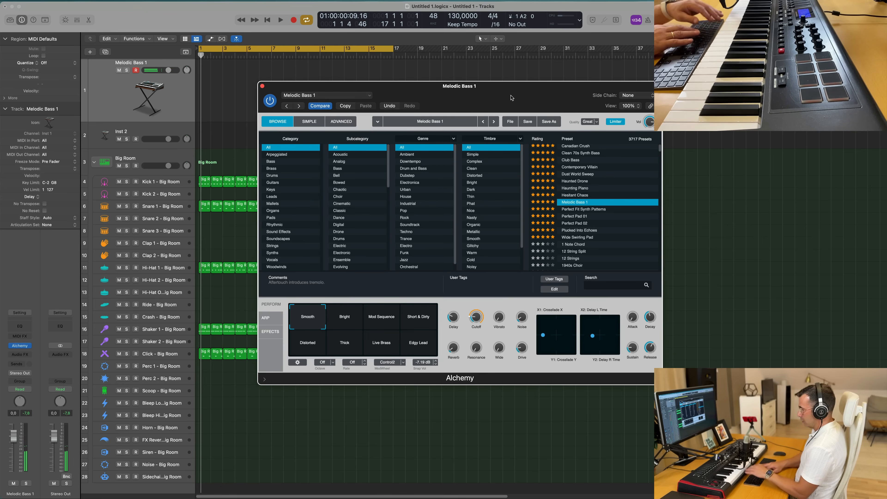
# - Open Smart Controls for the bass track, move the plugin window up and lower the channel volume fader
pyautogui.press('b')
pyautogui.press('space')
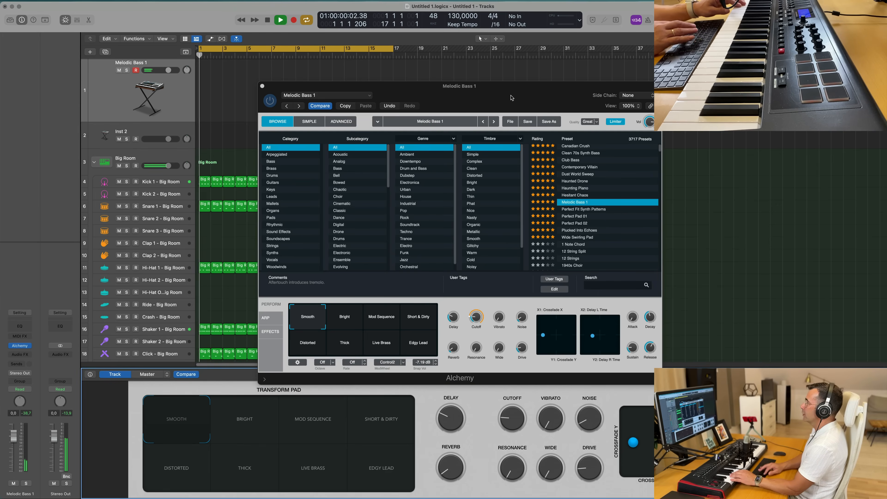
pyautogui.moveTo(556, 90); pyautogui.dragTo(643, 51)
pyautogui.moveTo(14, 437); pyautogui.dragTo(15, 449)
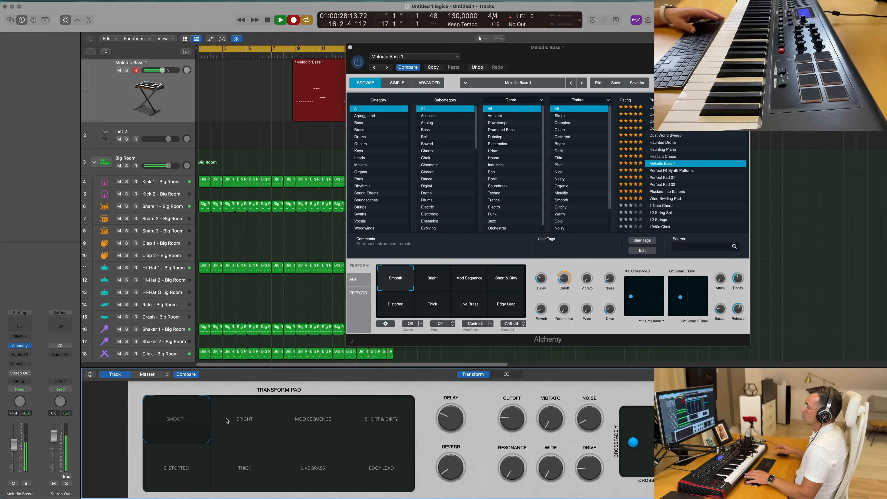
# - Record a MIDI bass performance on Melodic Bass 1 from bar 9 to bar 17, moving the plugin window aside
pyautogui.press('space')
pyautogui.moveTo(563, 47); pyautogui.dragTo(810, 112)
pyautogui.press('space')
pyautogui.press('space')
pyautogui.press('space')
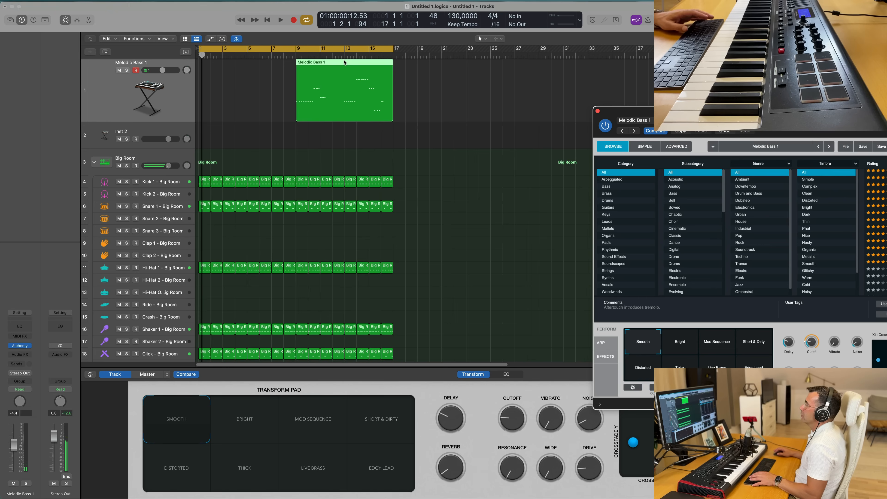
# - Trim the recorded bass region to four bars, move it to bar 1 and play it back
pyautogui.click(308, 66)
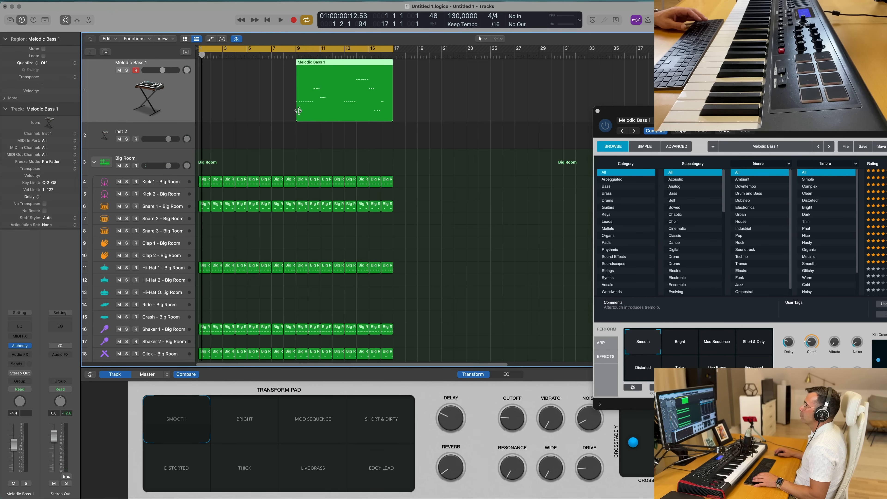
pyautogui.moveTo(312, 111); pyautogui.dragTo(345, 112)
pyautogui.moveTo(372, 63); pyautogui.dragTo(226, 65)
pyautogui.press('space')
pyautogui.press('space')
# - Open the bass region in the Piano Roll, select all notes and quantize them to 1/16 Note
pyautogui.doubleClick(218, 65)
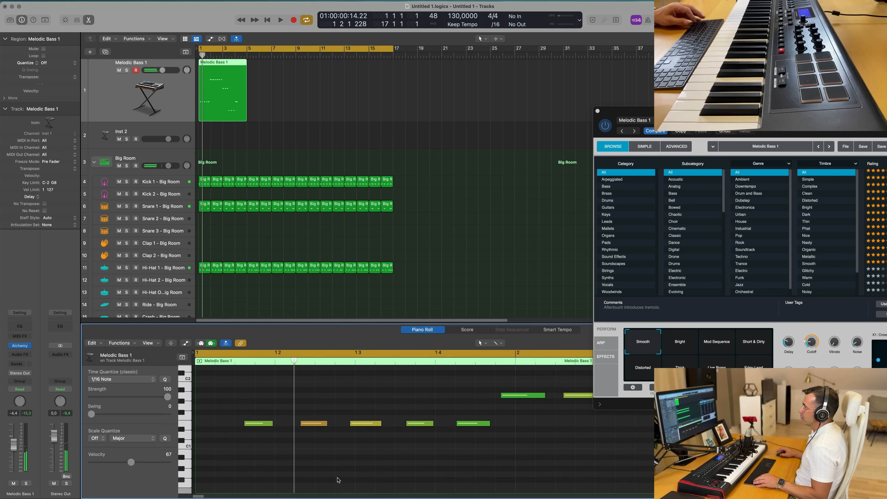
pyautogui.press('super+a')
pyautogui.press('q')
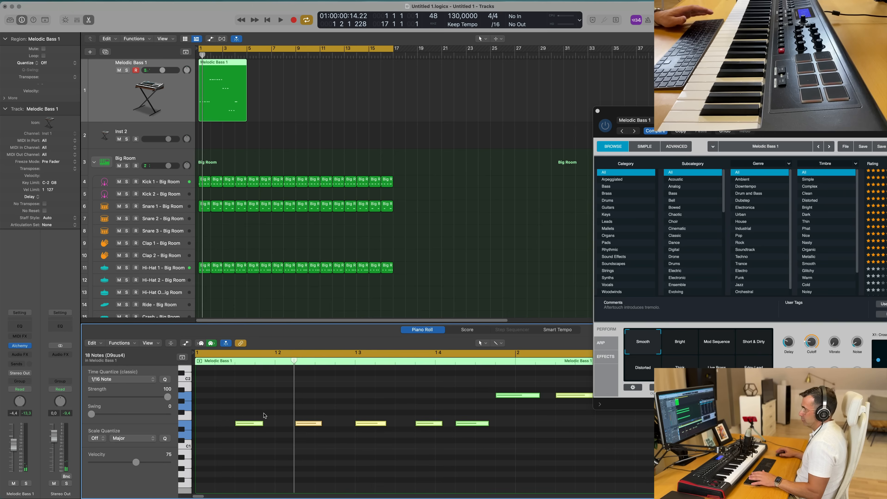
# - Move the first bass note to the start of bar 1 and play the part back
pyautogui.click(246, 400)
pyautogui.press('space')
pyautogui.press('space')
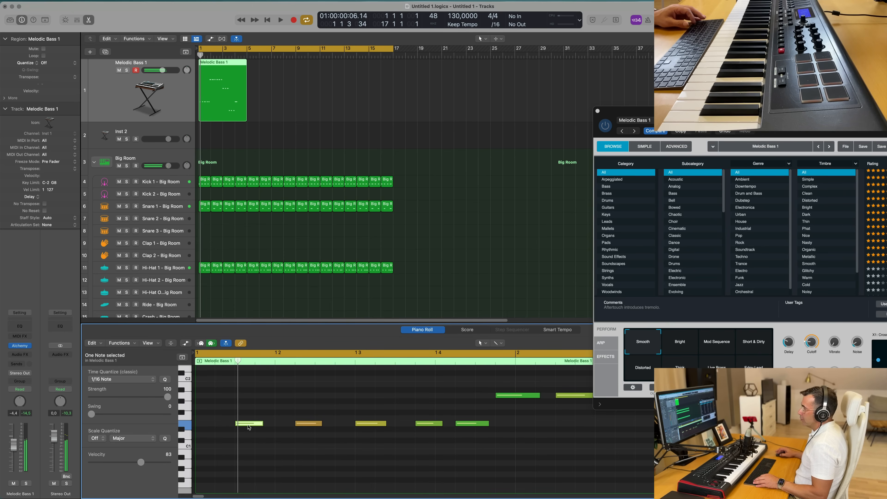
pyautogui.moveTo(243, 426); pyautogui.dragTo(223, 409)
pyautogui.press('space')
pyautogui.hscroll(-5, 303, 395)
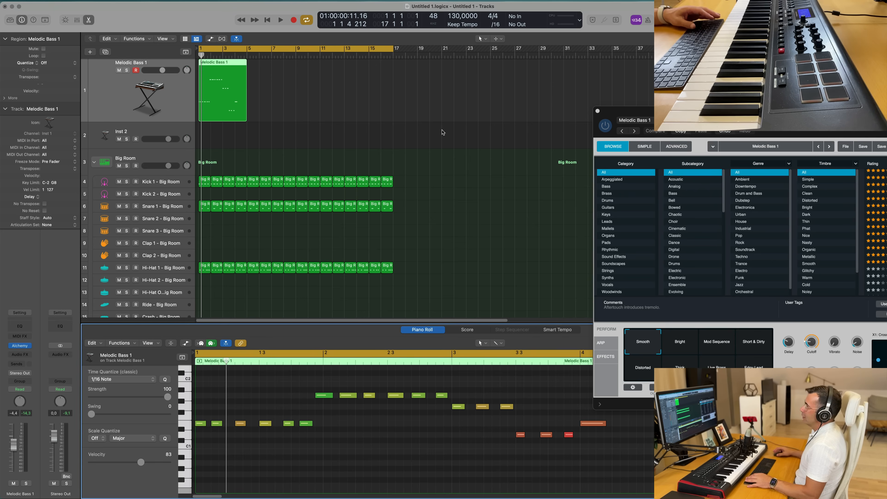
pyautogui.press('space')
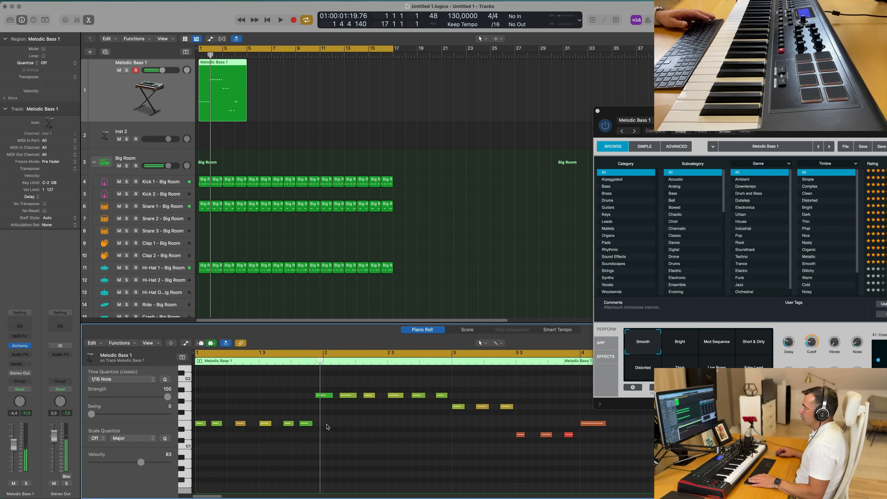
pyautogui.press('space')
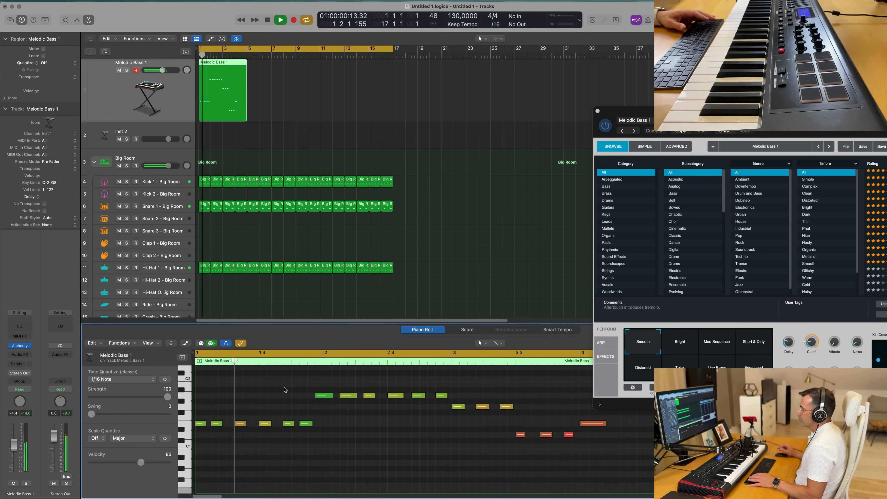
pyautogui.press('space')
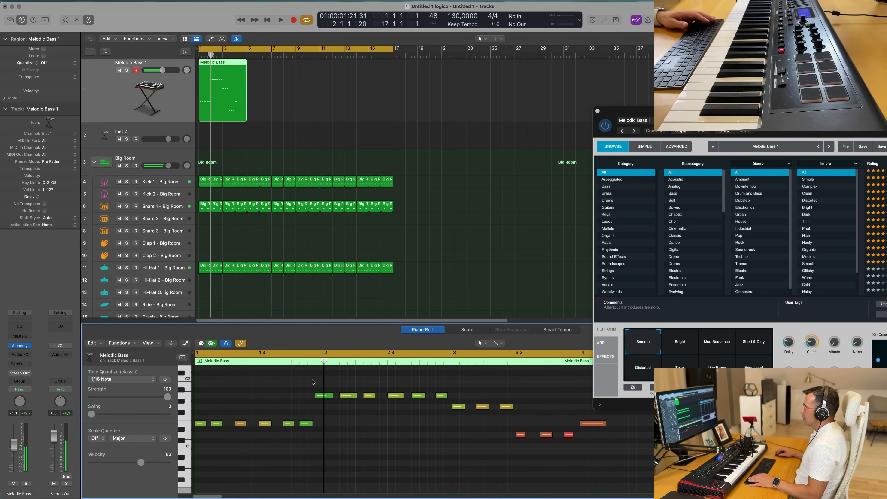
# - Delete a group of notes in bar 2 and copy the bar 1 bass notes there at a higher pitch
pyautogui.moveTo(387, 391); pyautogui.dragTo(453, 402)
pyautogui.press('Delete')
pyautogui.click(193, 423)
pyautogui.moveTo(201, 425); pyautogui.dragTo(328, 401)
pyautogui.press('space')
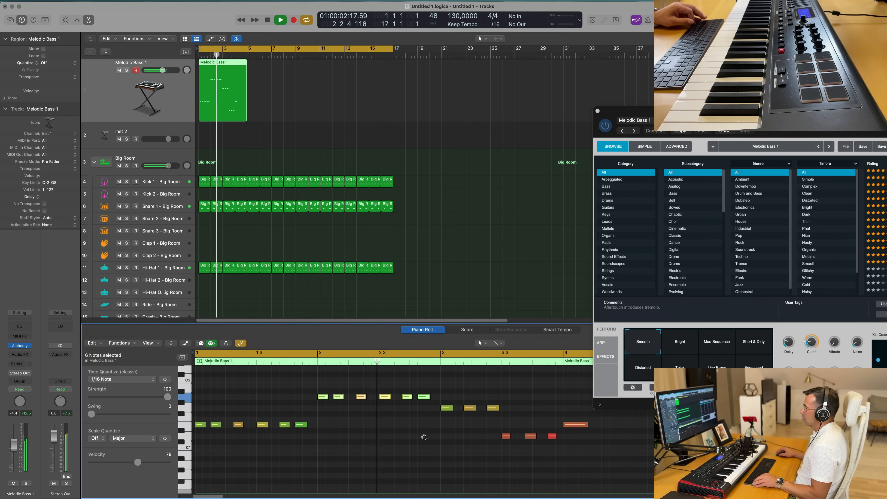
# - Delete the long final note at the end of bar 4
pyautogui.click(575, 425)
pyautogui.press('Delete')
pyautogui.press('space')
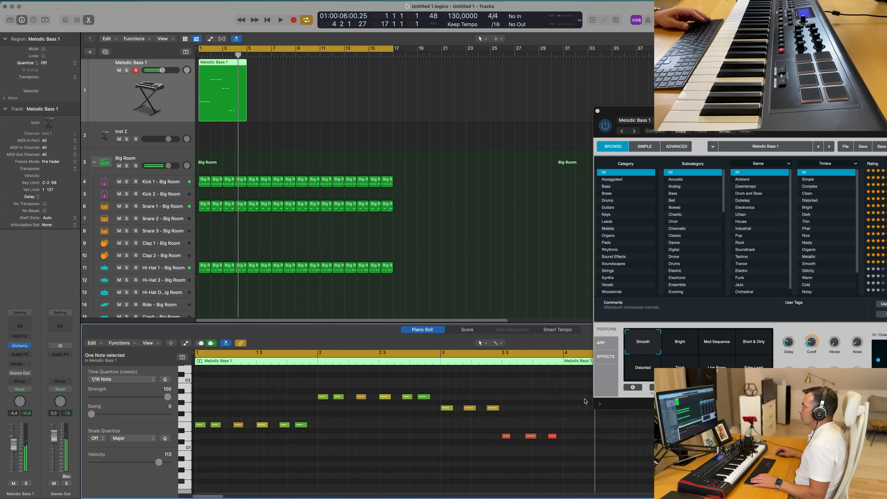
# - Duplicate groups of notes to fill out the bass pattern across bars 3 and 4
pyautogui.scroll(-5, 466, 405)
pyautogui.scroll(3, 422, 406)
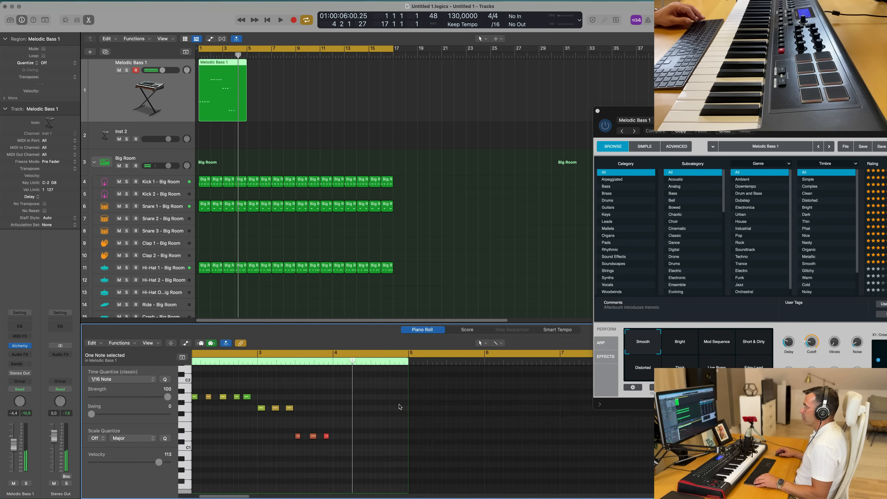
pyautogui.hscroll(-4, 398, 406)
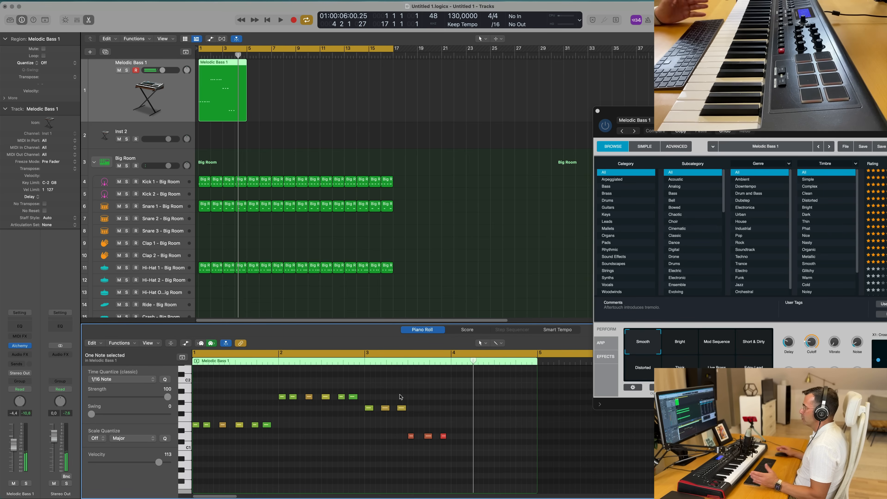
pyautogui.moveTo(366, 404); pyautogui.dragTo(507, 461)
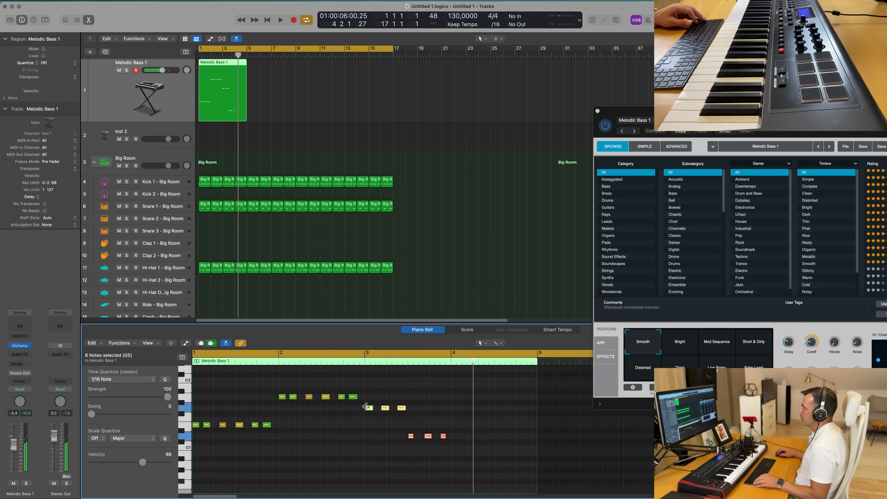
pyautogui.moveTo(368, 410); pyautogui.dragTo(453, 409)
pyautogui.moveTo(275, 385); pyautogui.dragTo(360, 406)
pyautogui.moveTo(325, 402); pyautogui.dragTo(370, 410)
pyautogui.press('space')
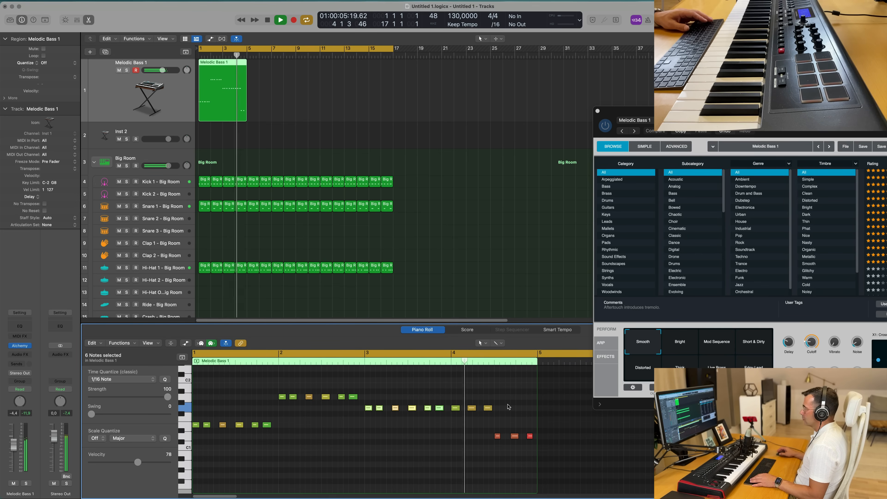
# - Play back the edited bass part
pyautogui.press('space')
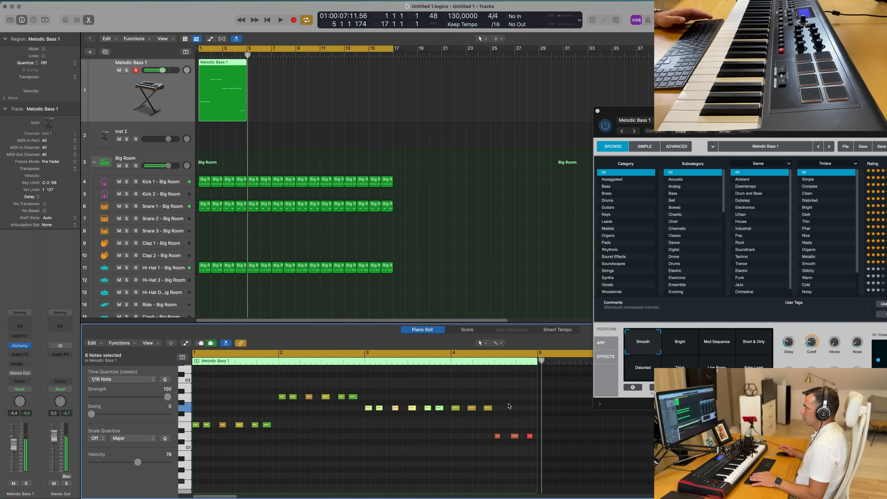
pyautogui.press('space')
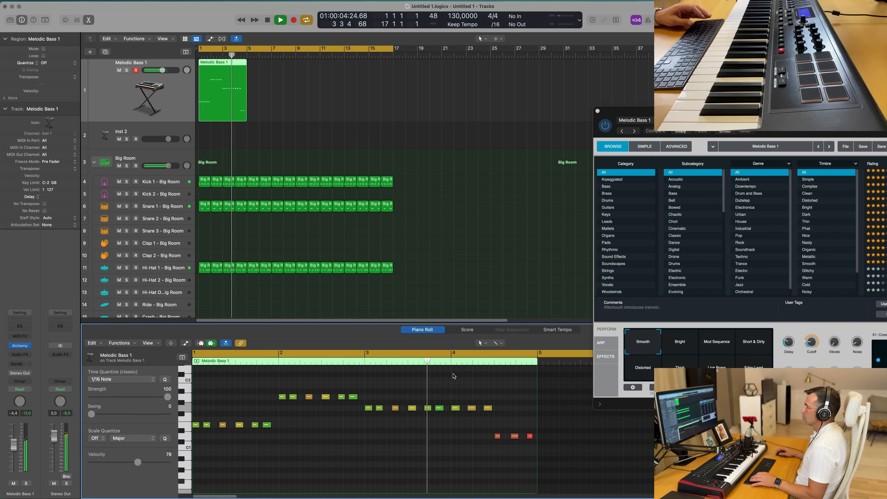
pyautogui.press('space')
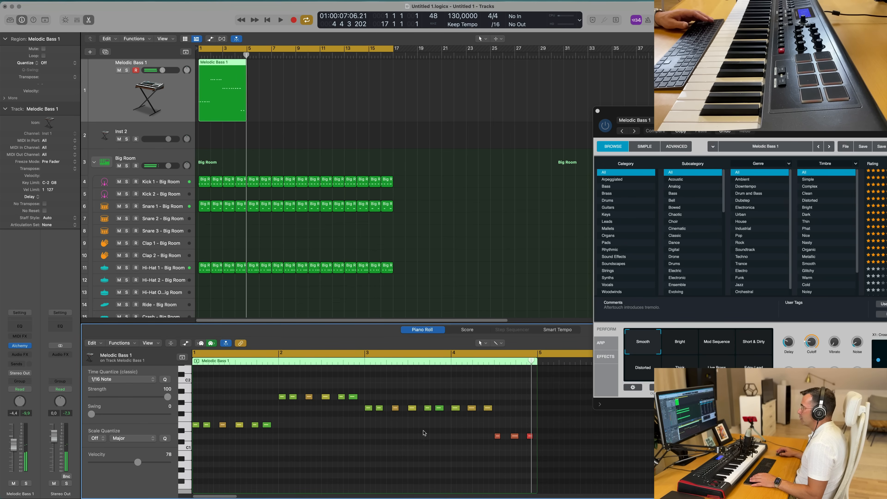
# - Show the Note Velocity automation lane in the Piano Roll and enlarge the editor
pyautogui.click(170, 343)
pyautogui.click(171, 343)
pyautogui.click(185, 343)
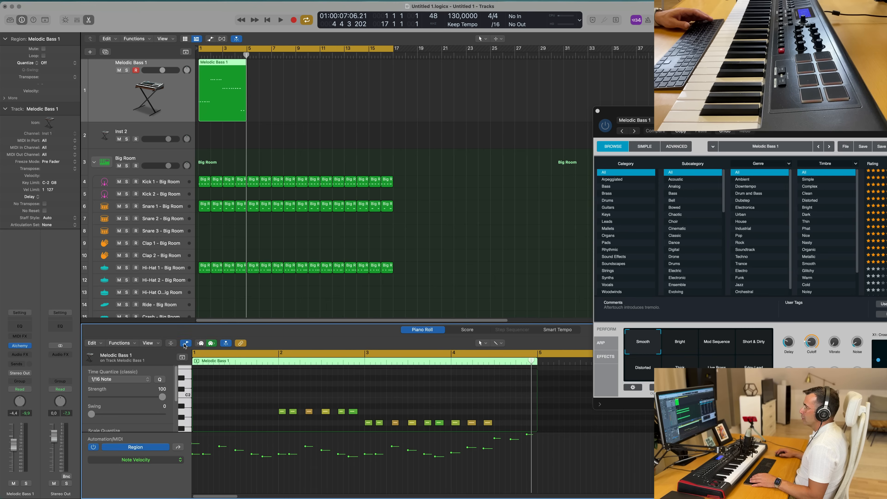
pyautogui.hscroll(-1, 305, 476)
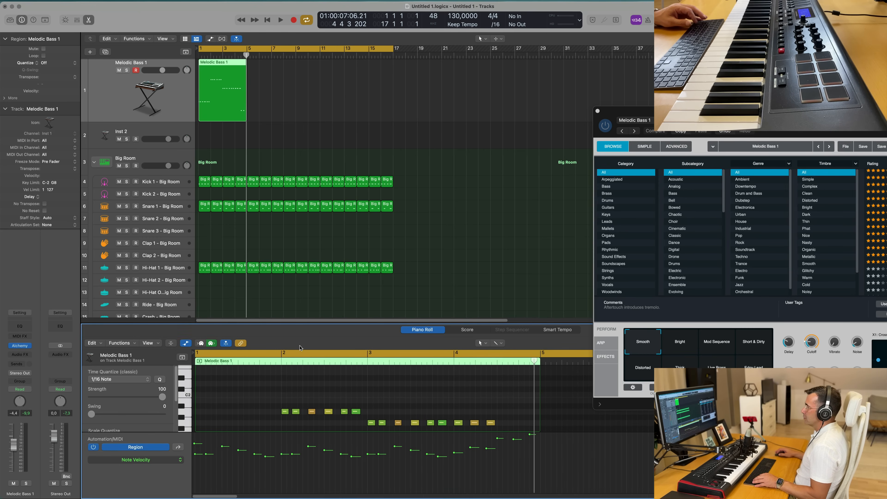
pyautogui.moveTo(310, 323); pyautogui.dragTo(310, 219)
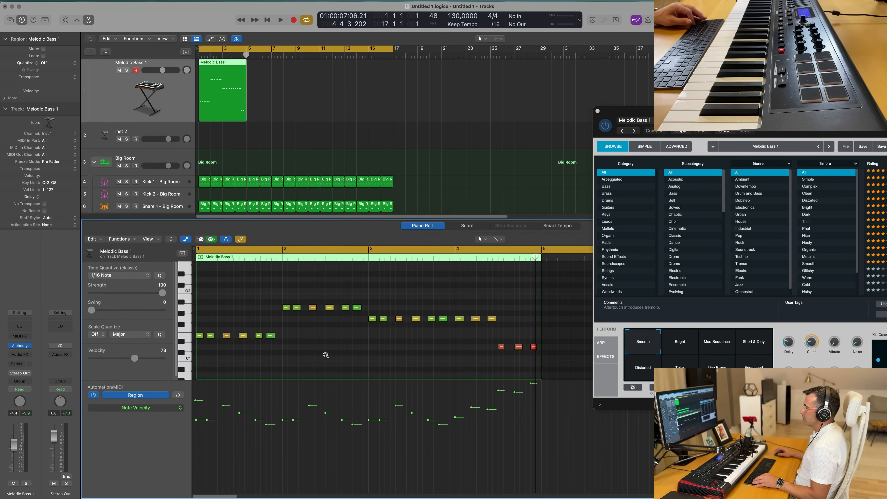
# - Delete the selected note at the start of the region and adjust the velocity at the region start
pyautogui.press('super+Left')
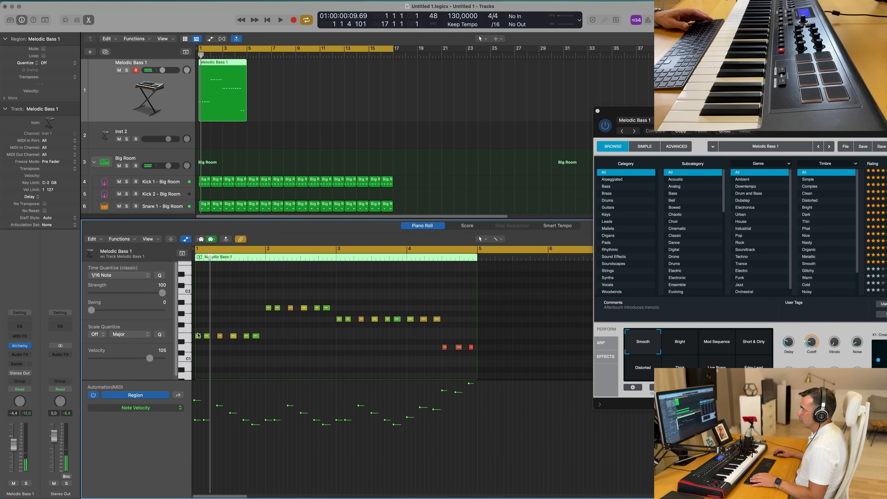
pyautogui.press('BackSpace')
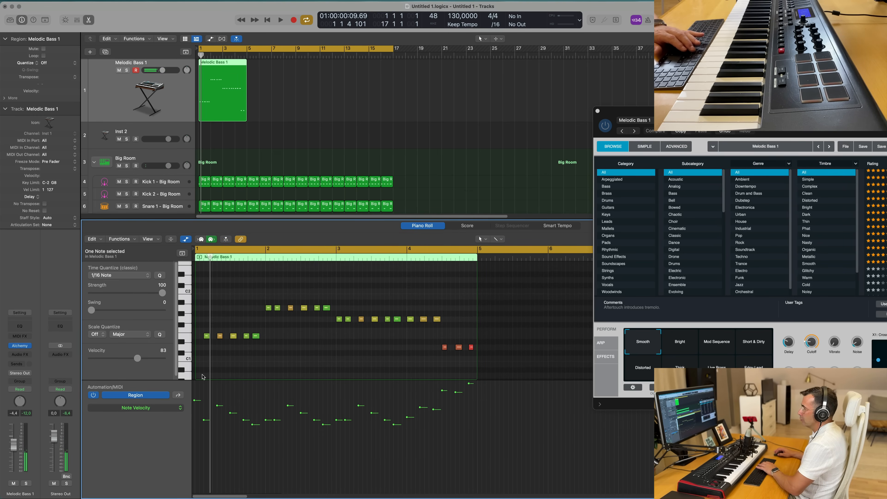
pyautogui.moveTo(195, 400); pyautogui.dragTo(195, 406)
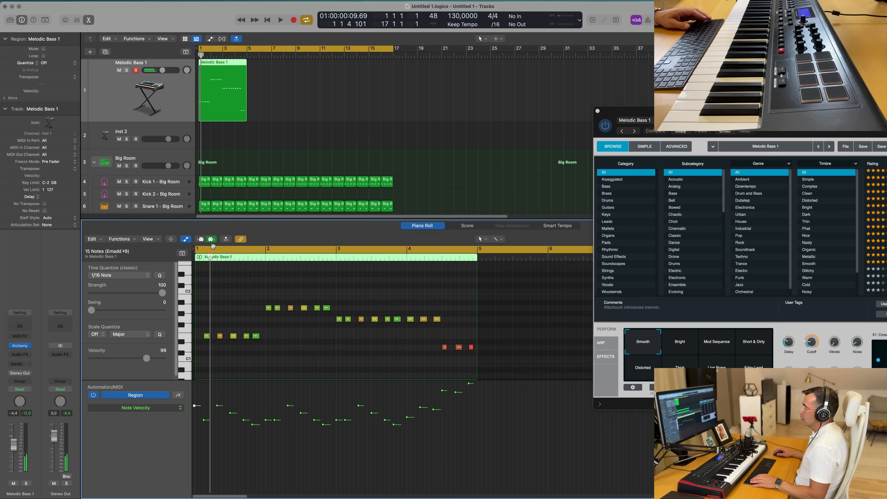
pyautogui.moveTo(208, 64); pyautogui.dragTo(242, 85)
pyautogui.moveTo(247, 118); pyautogui.dragTo(238, 117)
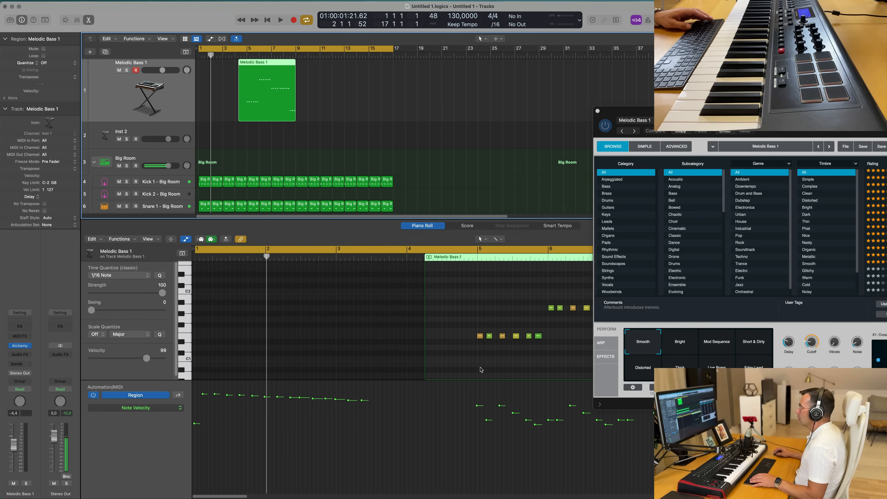
pyautogui.click(480, 336)
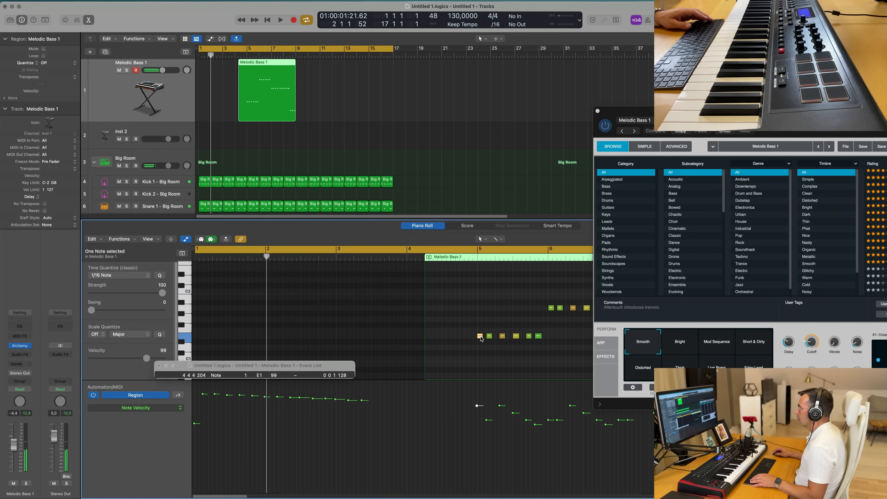
pyautogui.press('space')
pyautogui.moveTo(252, 60); pyautogui.dragTo(266, 56)
pyautogui.press('super+z')
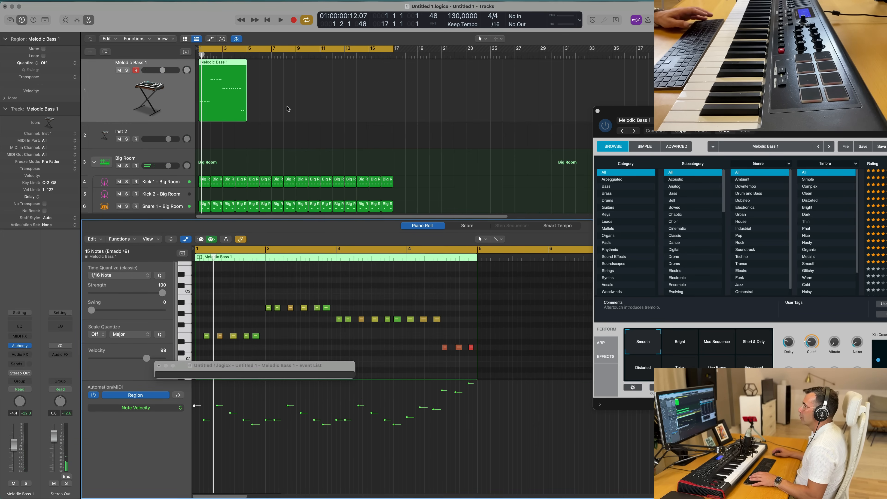
pyautogui.click(159, 366)
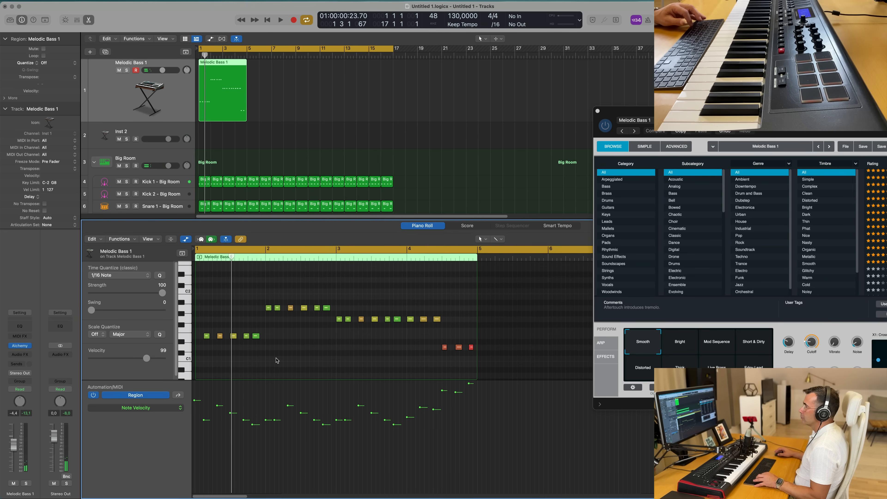
# - Play the bass part and lower the velocity of a note in bar 2 in the Note Velocity lane
pyautogui.press('space')
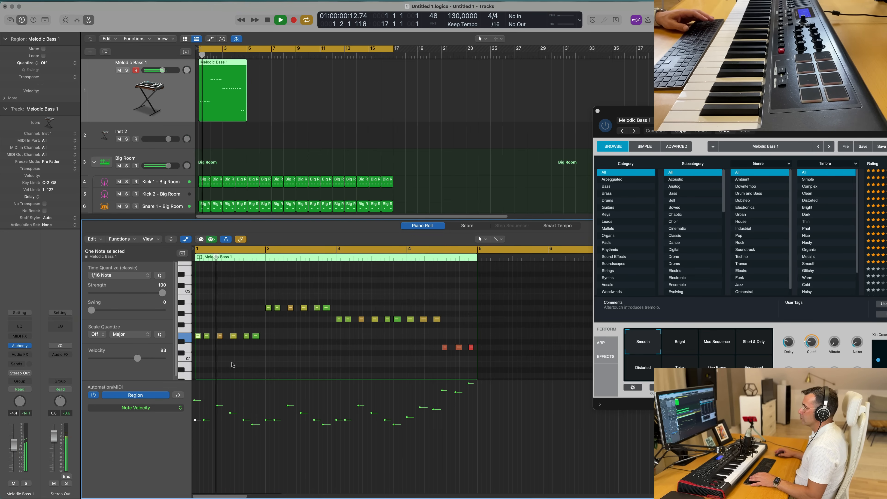
pyautogui.press('space')
pyautogui.press('space')
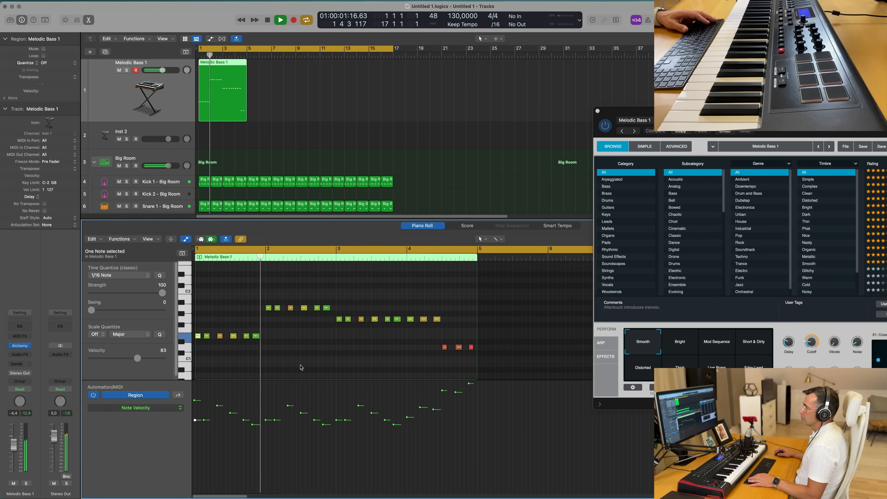
pyautogui.press('space')
pyautogui.moveTo(288, 406); pyautogui.dragTo(288, 420)
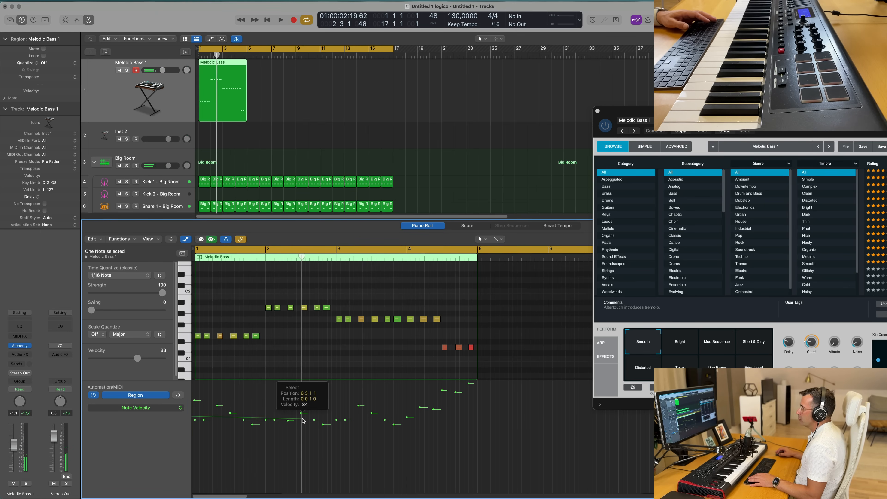
pyautogui.click(262, 381)
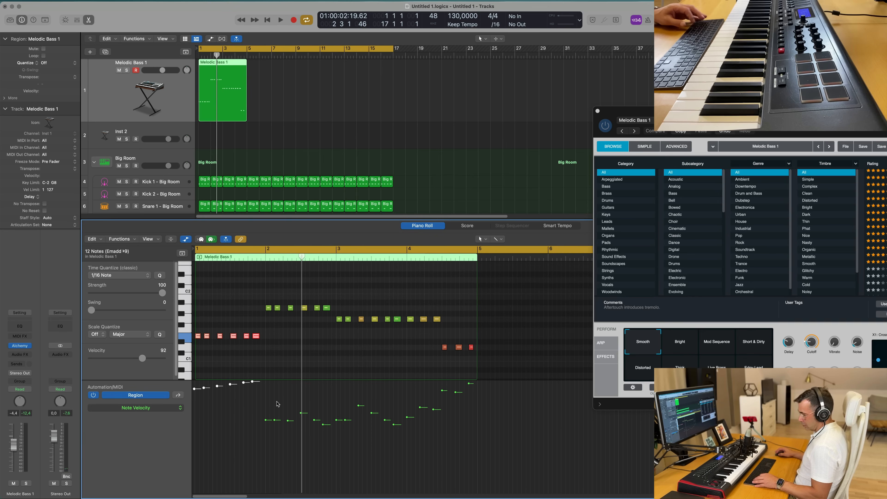
# - Play back the bass part to check the adjusted velocities
pyautogui.press('space')
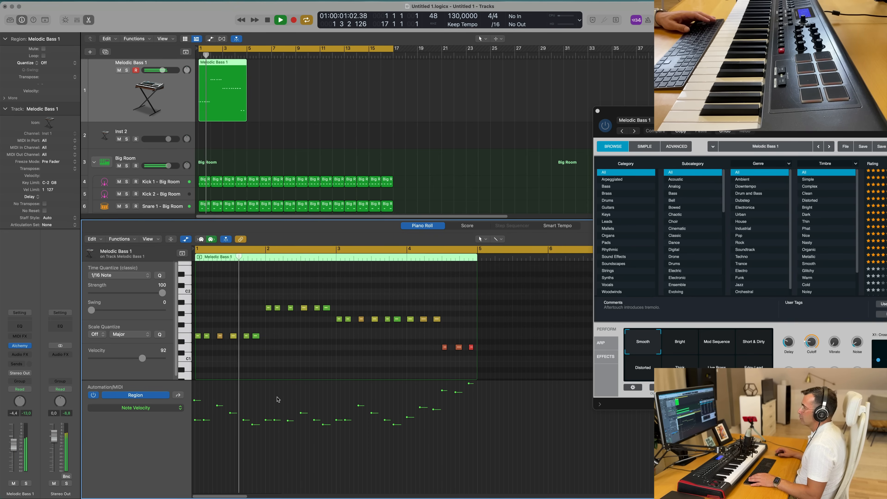
pyautogui.press('space')
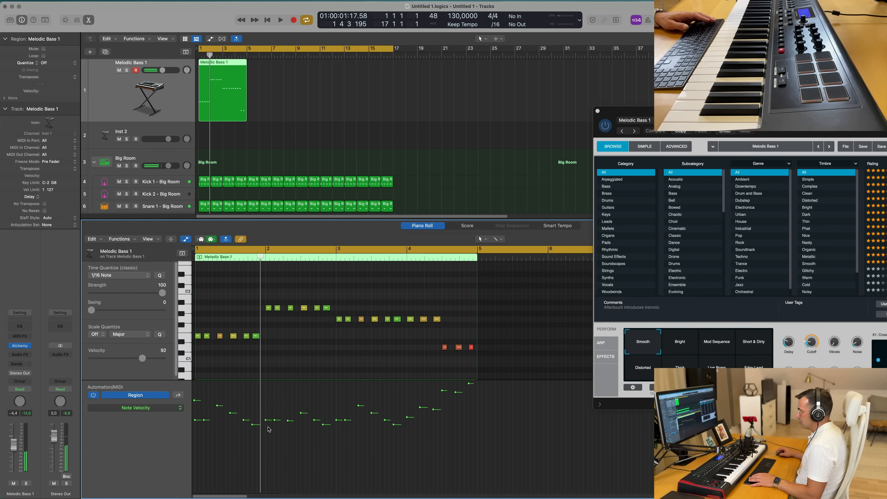
pyautogui.press('space')
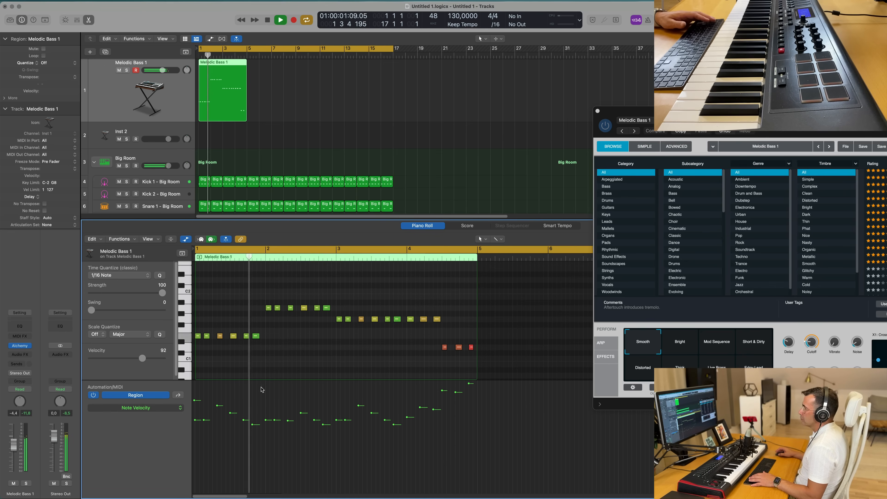
pyautogui.press('space')
pyautogui.press('space')
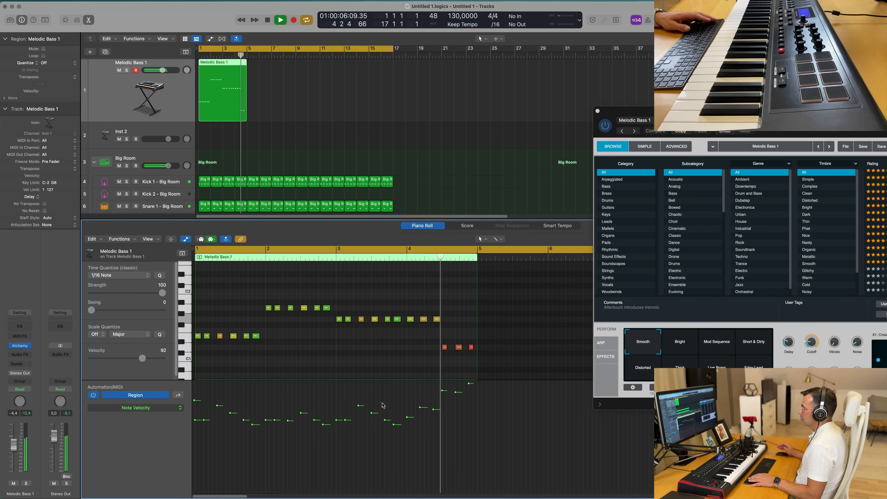
pyautogui.press('space')
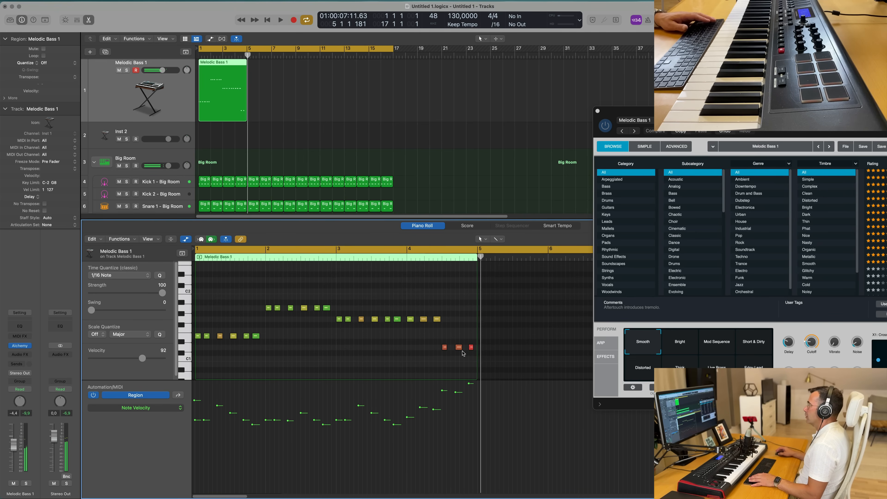
# - Repeat the Melodic Bass 1 region three times so it fills bars 1 to 16, and start playback
pyautogui.click(284, 71)
pyautogui.click(214, 77)
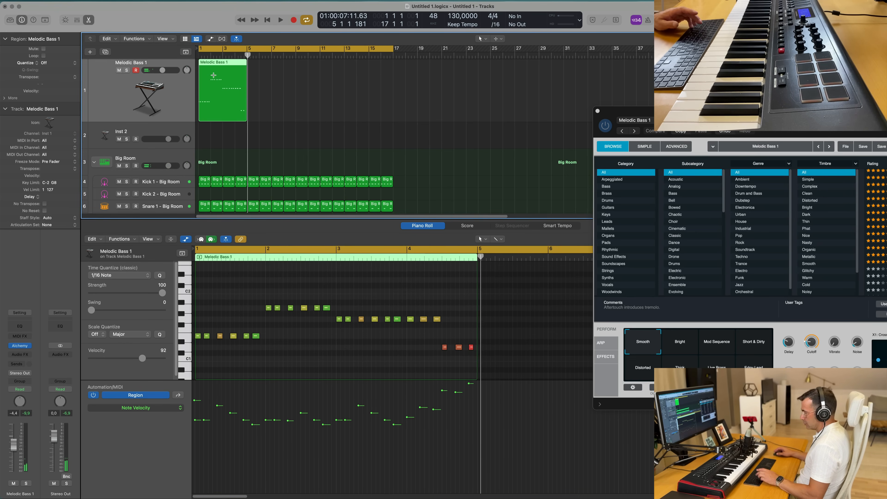
pyautogui.press('super+r')
pyautogui.press('super+r')
pyautogui.press('super+r')
pyautogui.press('space')
# - Move the Alchemy plug-in window aside and play the arrangement from the start
pyautogui.moveTo(817, 123); pyautogui.dragTo(472, 148)
pyautogui.press('Return')
pyautogui.press('Return')
pyautogui.moveTo(468, 367); pyautogui.dragTo(469, 381)
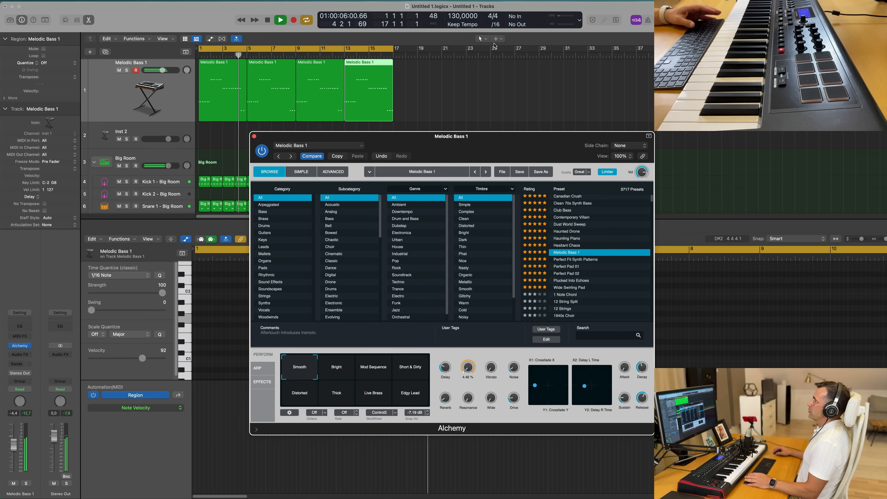
pyautogui.moveTo(492, 141); pyautogui.dragTo(495, 143)
pyautogui.press('Return')
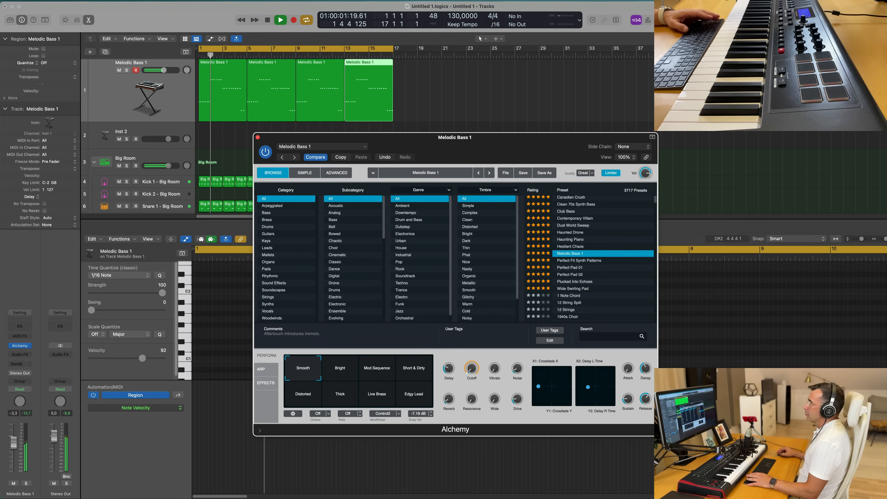
pyautogui.moveTo(440, 141); pyautogui.dragTo(644, 178)
pyautogui.press('Return')
# - Select the Click – Big Room track and open its notes in the Piano Roll
pyautogui.scroll(-5, 272, 153)
pyautogui.scroll(-3, 181, 168)
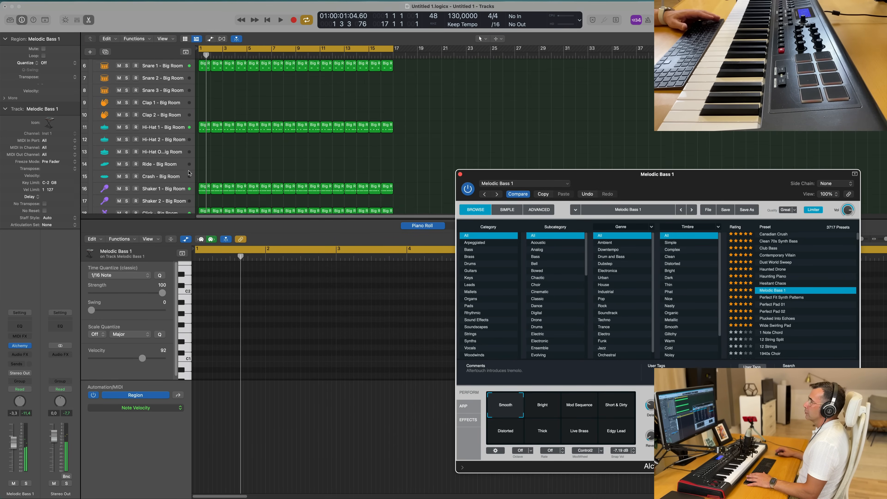
pyautogui.click(173, 187)
pyautogui.press('space')
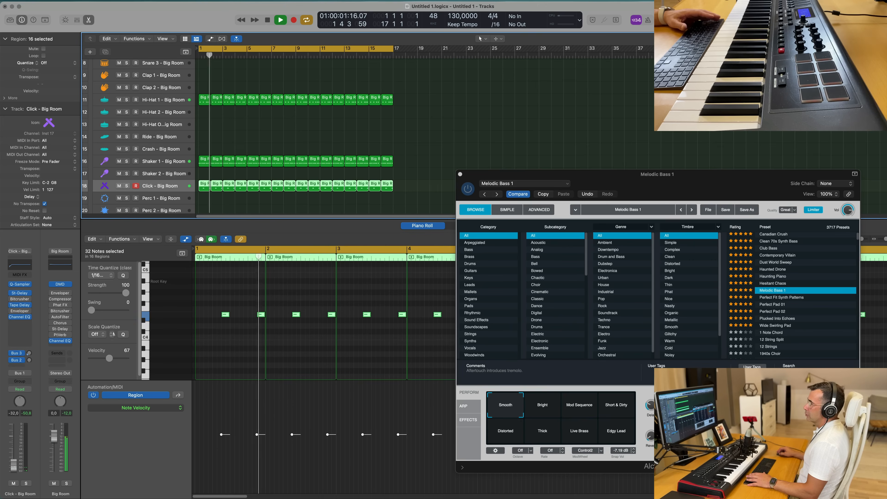
pyautogui.click(215, 347)
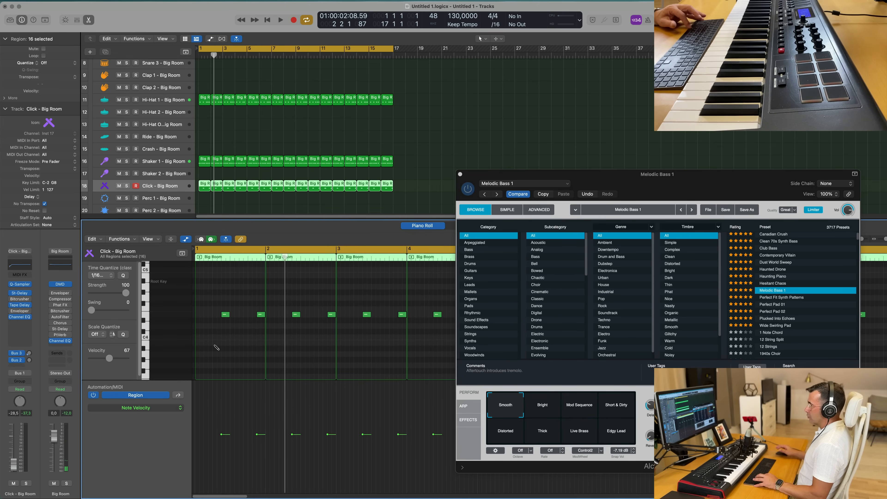
# - Select all notes of the Click track and transpose them down an octave
pyautogui.hscroll(1, 214, 348)
pyautogui.press('super+a')
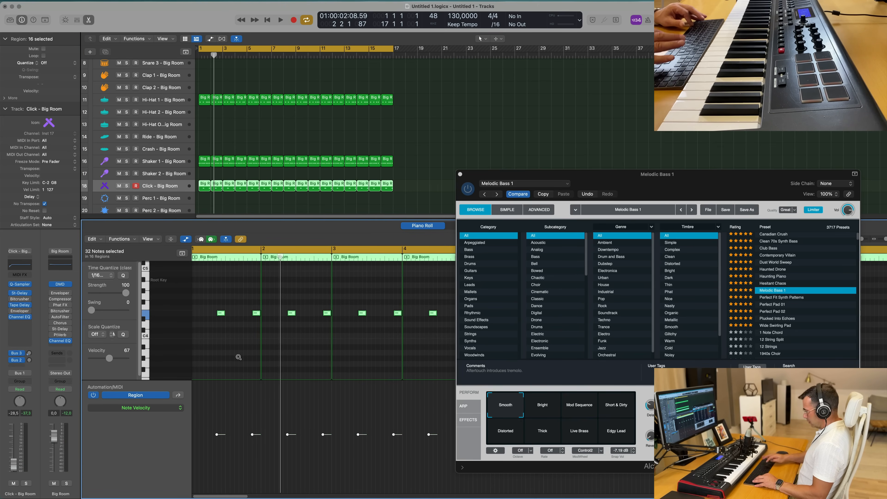
pyautogui.hotkey('alt', 'shift', 'Down')
# - Play back the arrangement with the transposed click part
pyautogui.press('space')
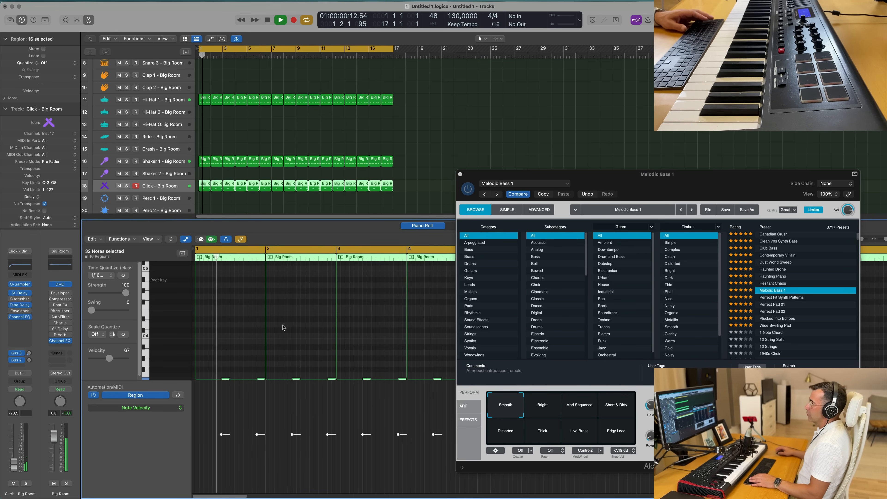
pyautogui.press('space')
pyautogui.press('space')
pyautogui.hscroll(-1, 285, 284)
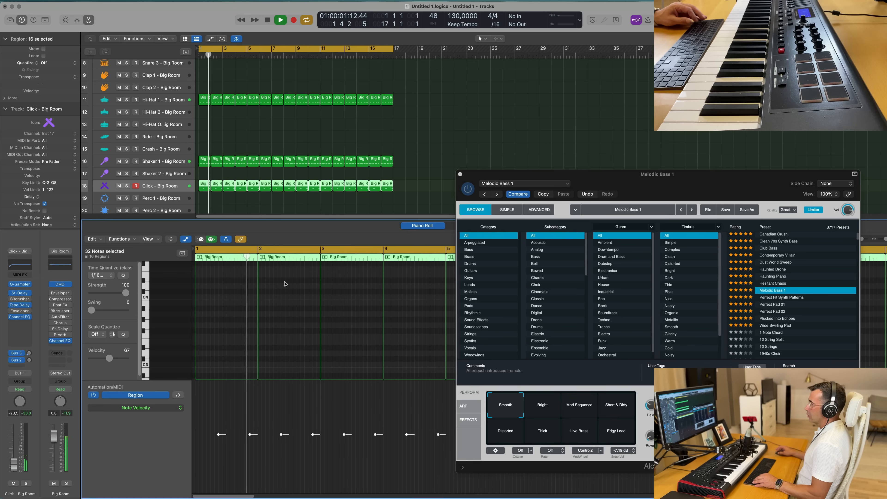
pyautogui.scroll(-5, 285, 283)
pyautogui.press('space')
pyautogui.press('space')
pyautogui.press('space')
pyautogui.press('space')
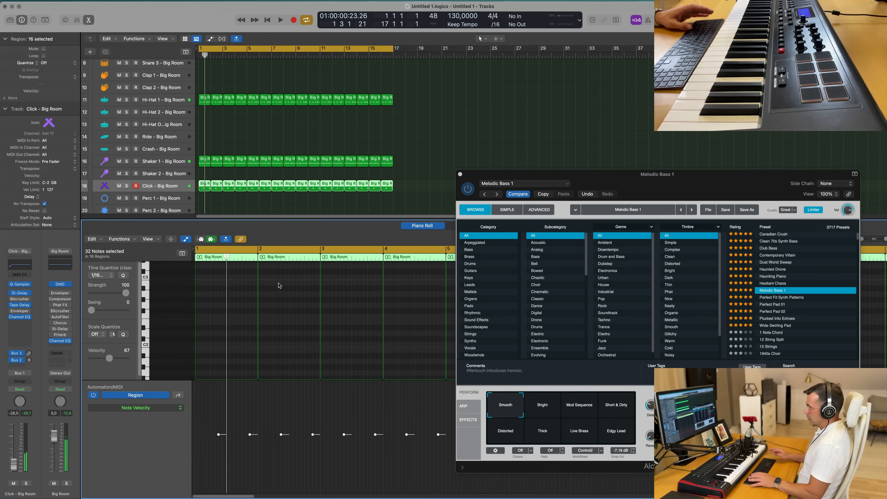
pyautogui.scroll(-2, 279, 297)
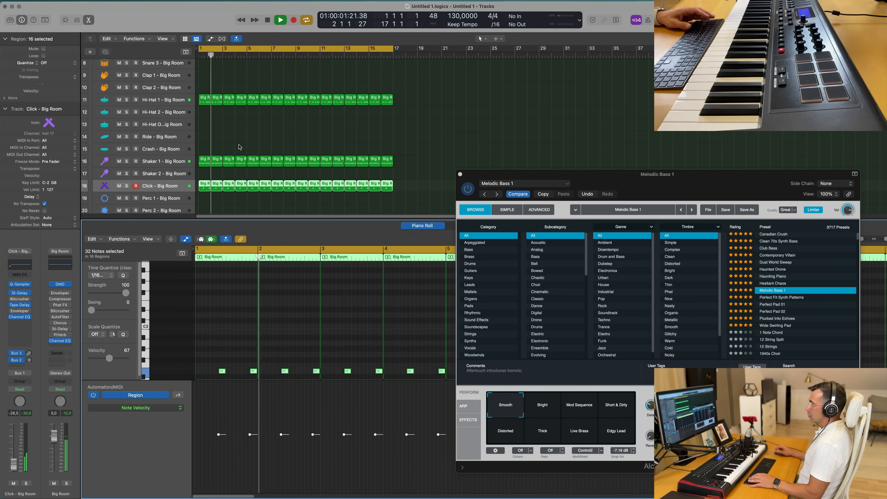
pyautogui.press('space')
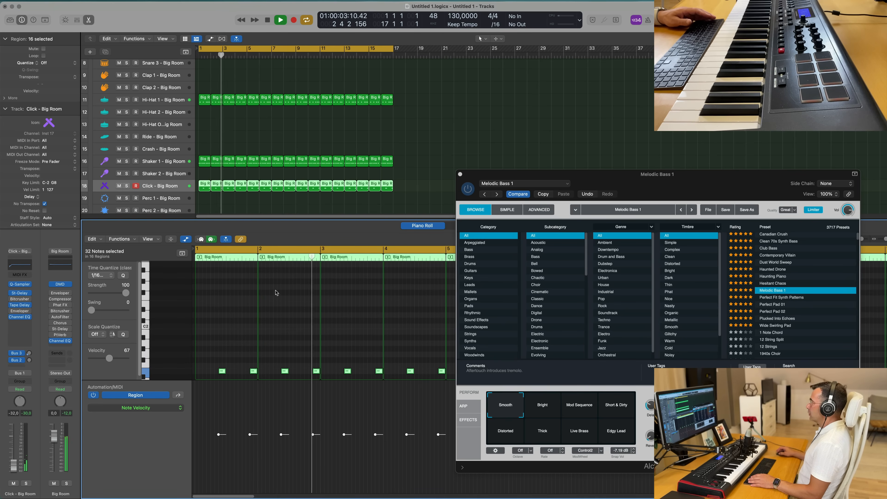
# - Move the Alchemy window out of the way and select the Melodic Bass 1 track, restarting playback
pyautogui.moveTo(617, 181); pyautogui.dragTo(449, 179)
pyautogui.click(401, 183)
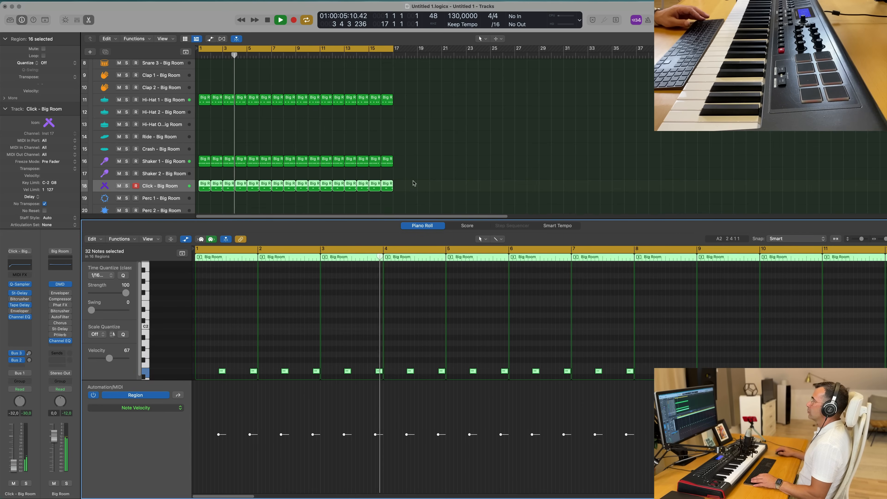
pyautogui.scroll(5, 194, 100)
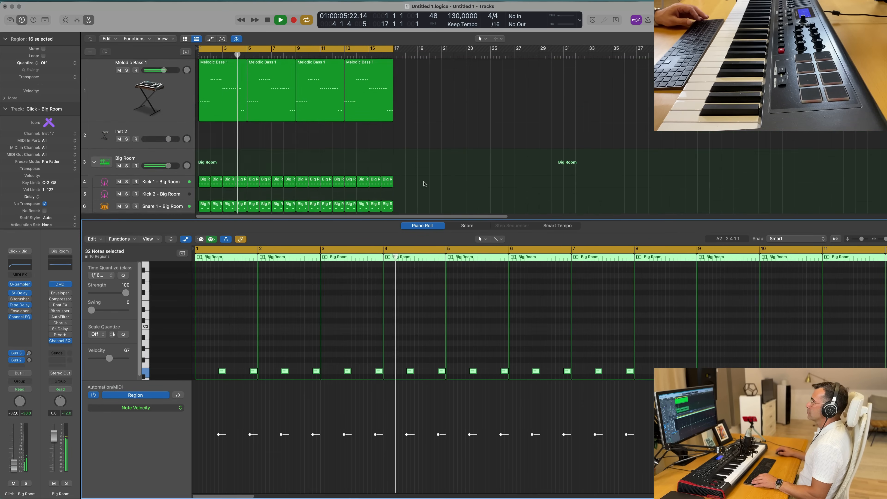
pyautogui.click(182, 103)
pyautogui.press('Return')
pyautogui.press('Return')
pyautogui.moveTo(13, 443); pyautogui.dragTo(13, 442)
pyautogui.press('Return')
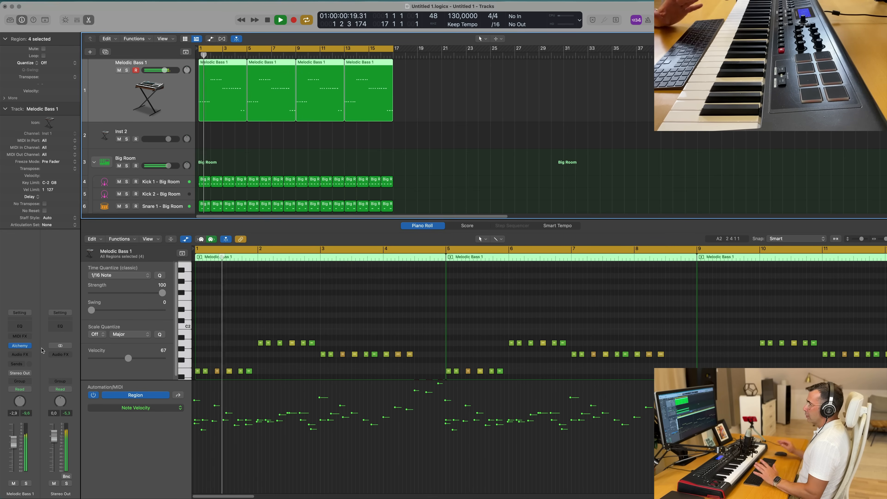
# - Insert a Stereo Compressor on the Melodic Bass 1 track and set its side chain input to Inst 3
pyautogui.click(27, 355)
pyautogui.moveTo(34, 396)
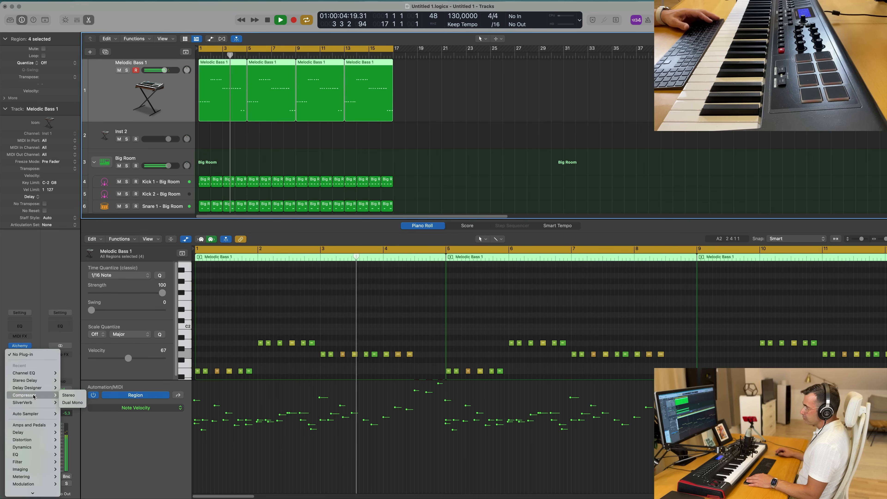
pyautogui.click(68, 396)
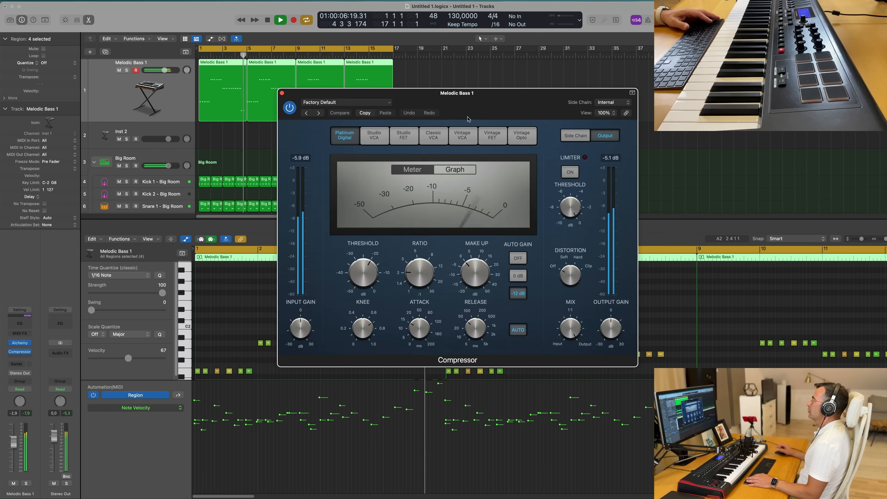
pyautogui.click(614, 103)
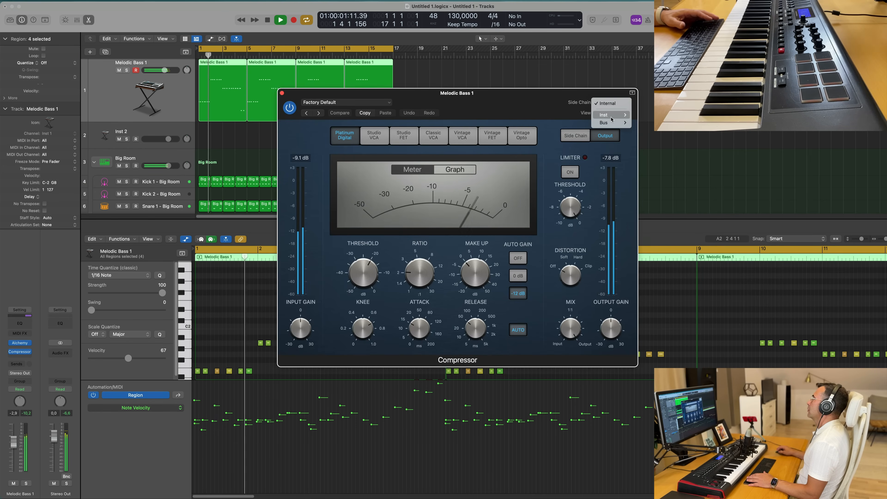
pyautogui.moveTo(612, 120)
pyautogui.click(645, 122)
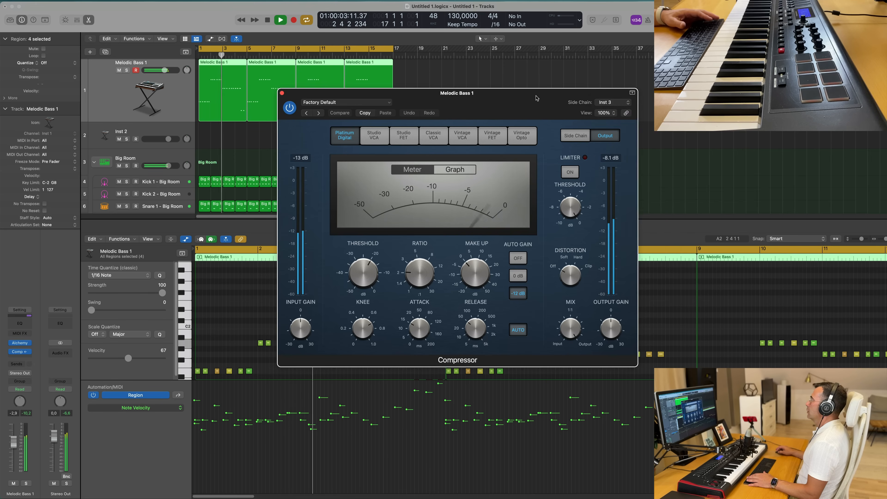
# - Set the compressor's ratio to 4.1:1 and adjust its threshold while listening
pyautogui.moveTo(534, 98); pyautogui.dragTo(571, 94)
pyautogui.moveTo(456, 272); pyautogui.dragTo(459, 262)
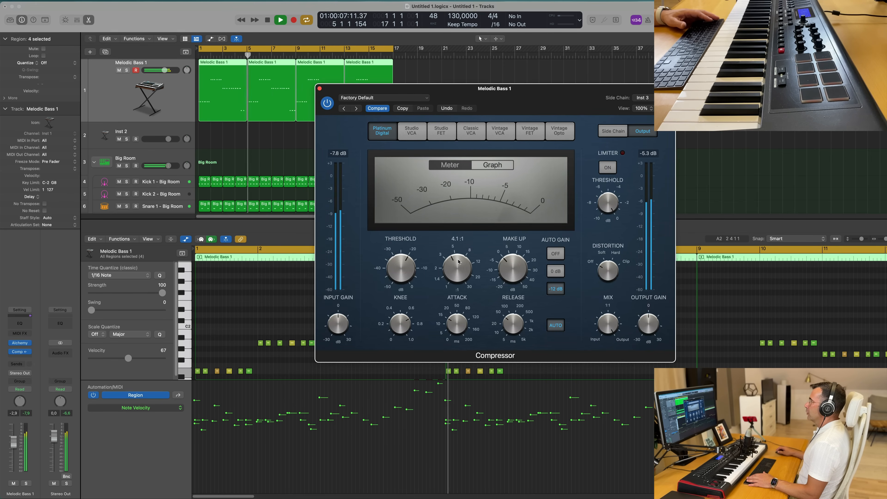
pyautogui.moveTo(402, 268); pyautogui.dragTo(402, 268)
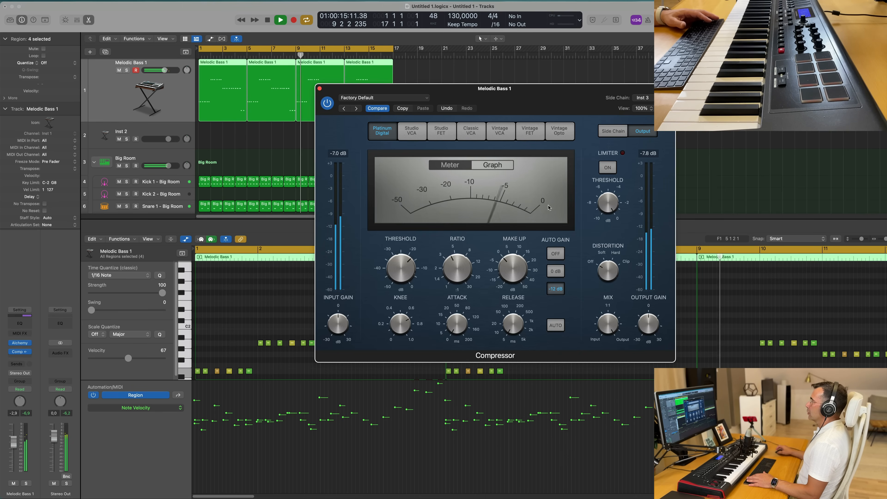
pyautogui.moveTo(326, 108); pyautogui.dragTo(373, 100)
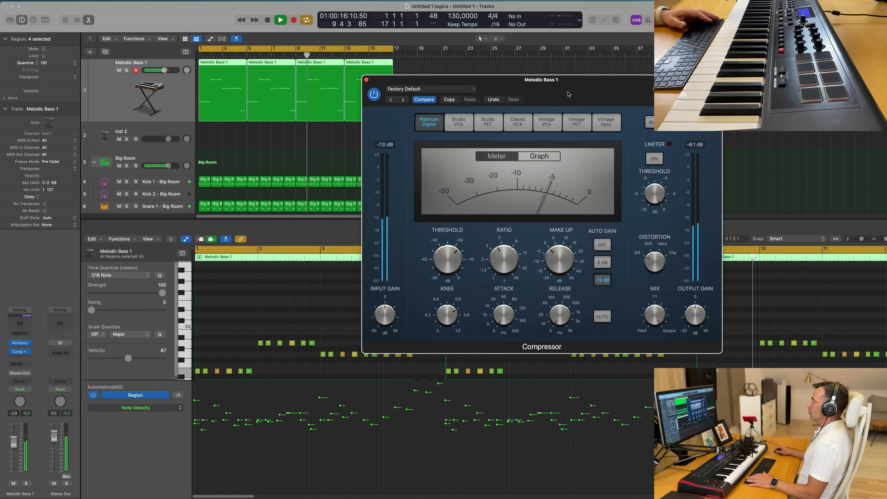
# - Toggle the compressor's bypass to compare, fine-tune its threshold, close the plug-in window and restart playback
pyautogui.click(373, 98)
pyautogui.moveTo(573, 83); pyautogui.dragTo(561, 87)
pyautogui.moveTo(439, 265); pyautogui.dragTo(440, 270)
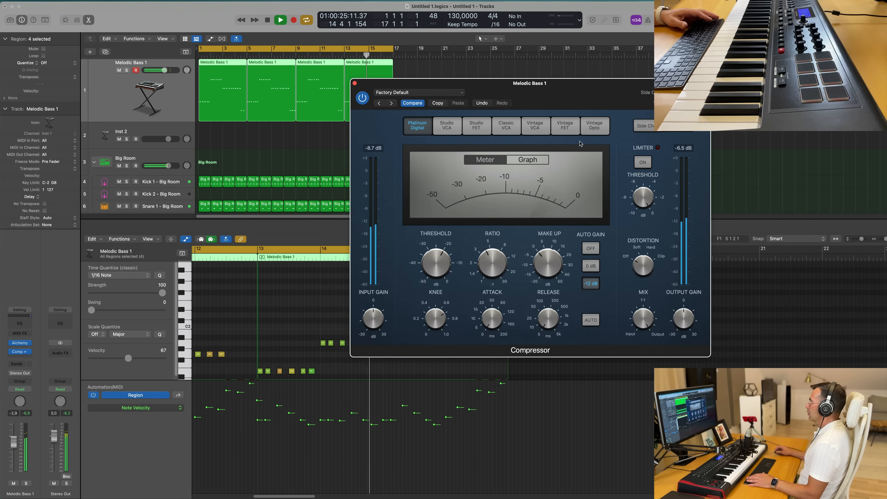
pyautogui.moveTo(610, 91); pyautogui.dragTo(555, 130)
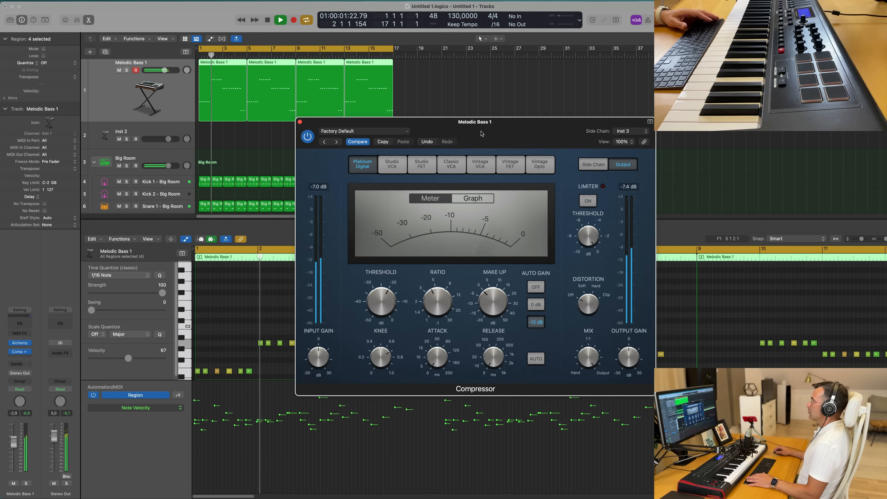
pyautogui.moveTo(481, 137); pyautogui.dragTo(505, 137)
pyautogui.click(324, 122)
pyautogui.press('space')
pyautogui.press('space')
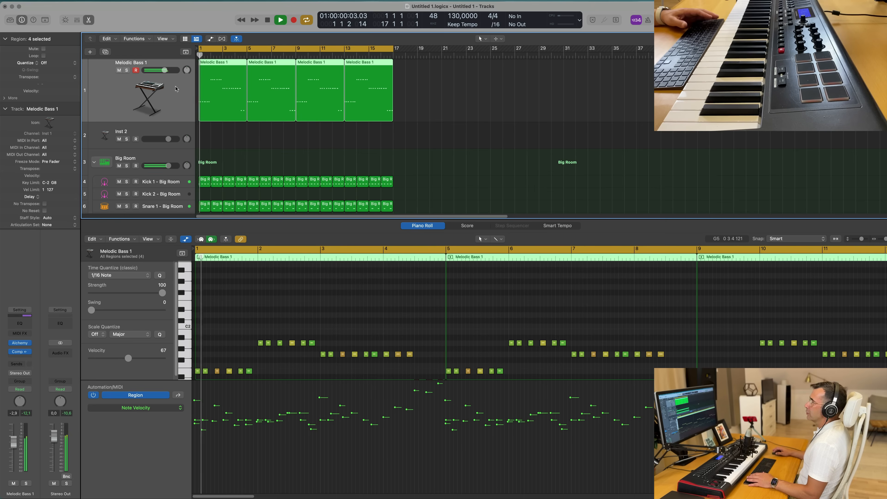
# - Open Alchemy on Melodic Bass 1, lower its Cutoff macro while listening, and close the instrument window
pyautogui.click(20, 344)
pyautogui.moveTo(576, 189); pyautogui.dragTo(498, 111)
pyautogui.press('space')
pyautogui.press('space')
pyautogui.moveTo(539, 337)
pyautogui.mouseDown()
pyautogui.moveTo(541, 311)
pyautogui.moveTo(541, 354)
pyautogui.mouseUp()
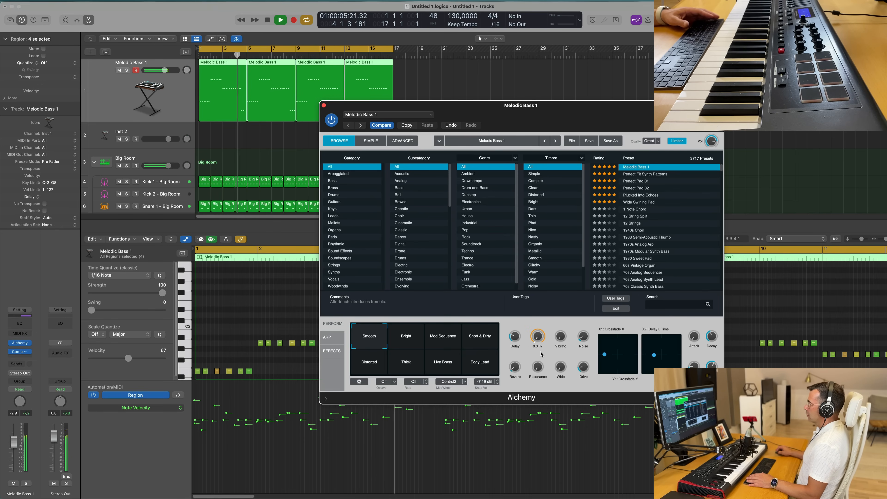
pyautogui.moveTo(600, 115); pyautogui.dragTo(531, 120)
pyautogui.press('space')
pyautogui.click(254, 111)
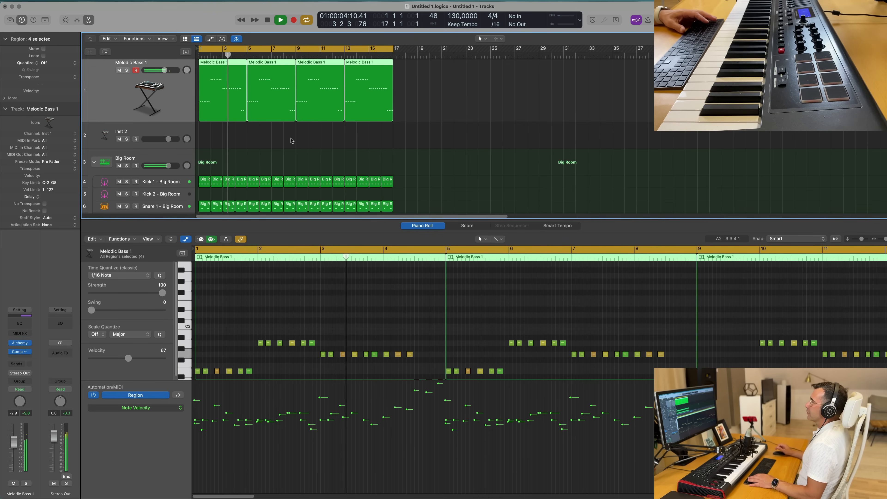
# - Play the arrangement from the start with the lower editor closed, listening while selecting the Shaker 1 and Melodic Bass 1 tracks
pyautogui.press('Return')
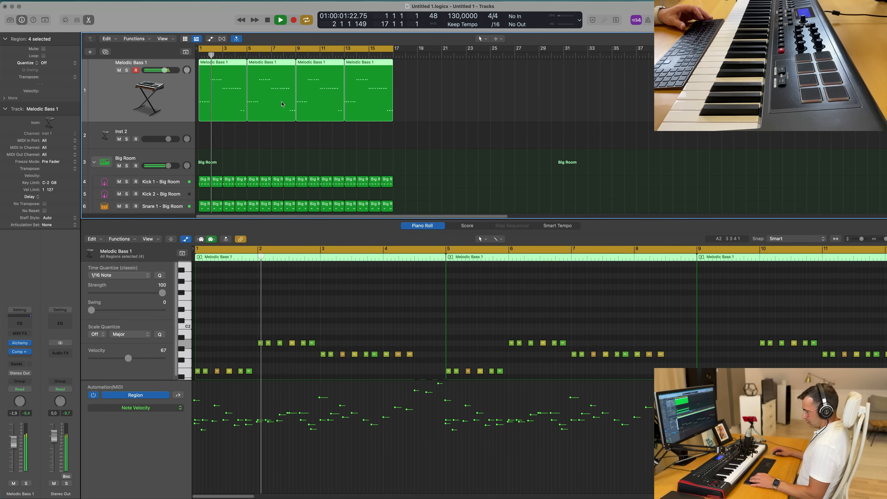
pyautogui.press('x')
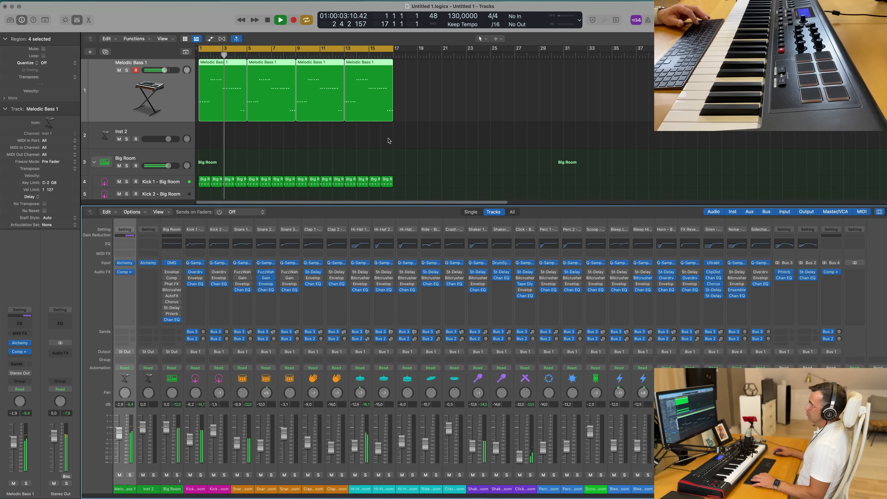
pyautogui.press('x')
pyautogui.scroll(5, 388, 154)
pyautogui.scroll(-2, 388, 166)
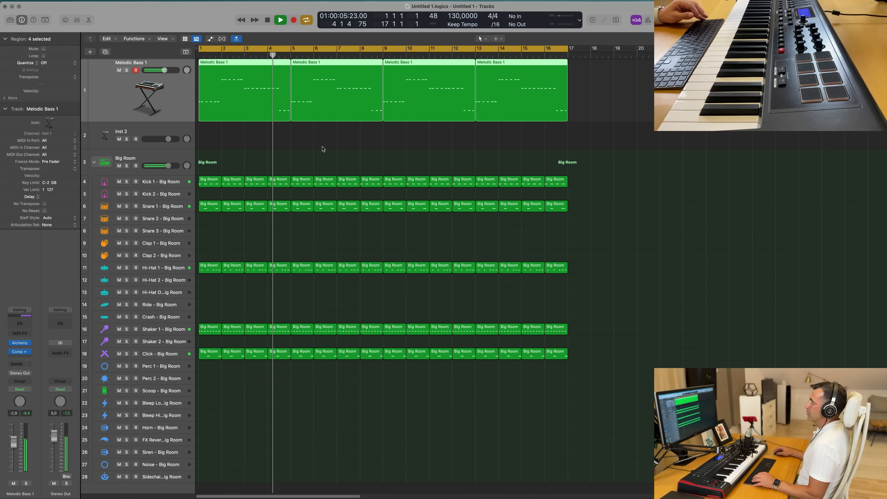
pyautogui.press('space')
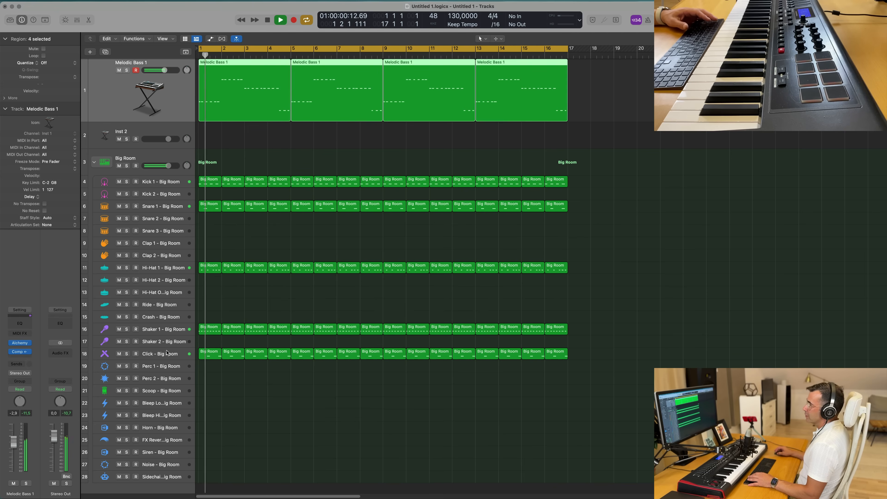
pyautogui.click(165, 328)
pyautogui.press('Return')
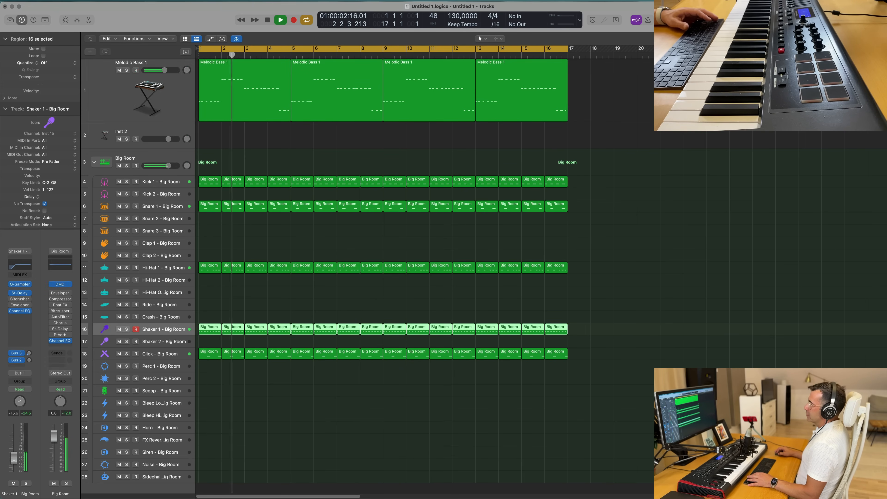
pyautogui.click(276, 133)
pyautogui.click(175, 93)
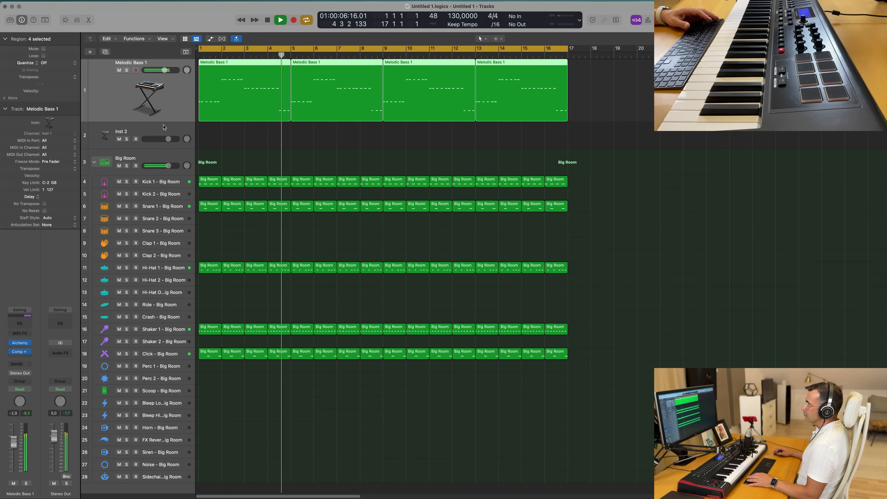
pyautogui.press('Return')
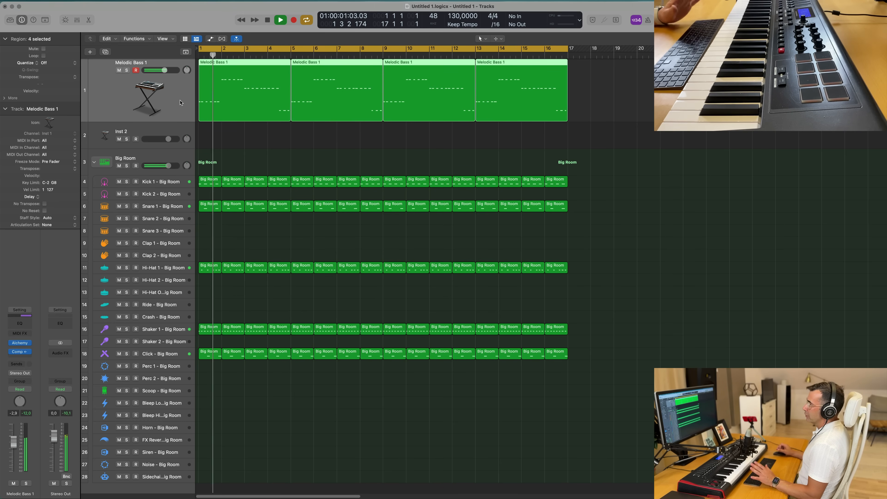
pyautogui.press('space')
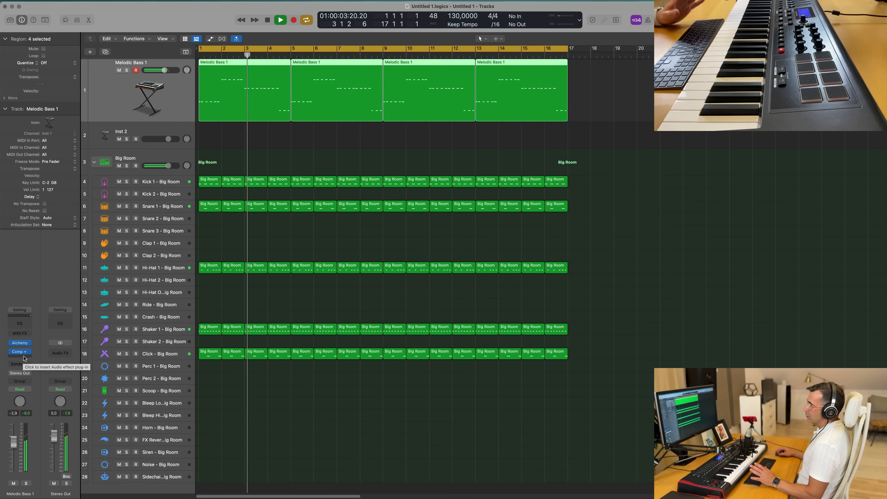
# - Insert a SubBass plug-in after the compressor on Melodic Bass 1, load its Bass Booster preset, and close it
pyautogui.click(24, 358)
pyautogui.moveTo(27, 398)
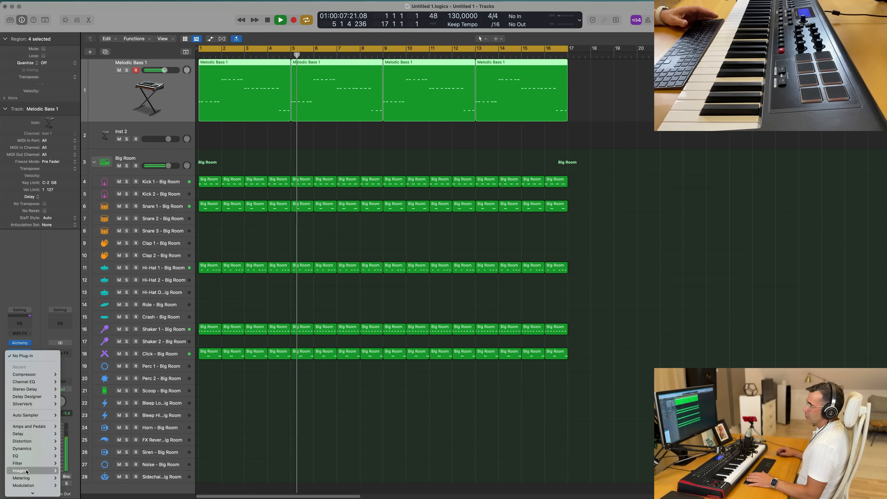
pyautogui.moveTo(34, 465)
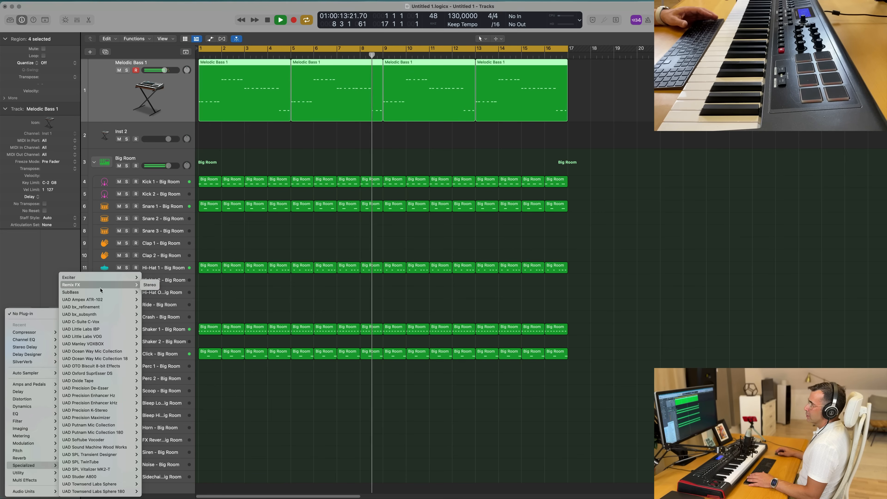
pyautogui.moveTo(99, 293)
pyautogui.click(154, 294)
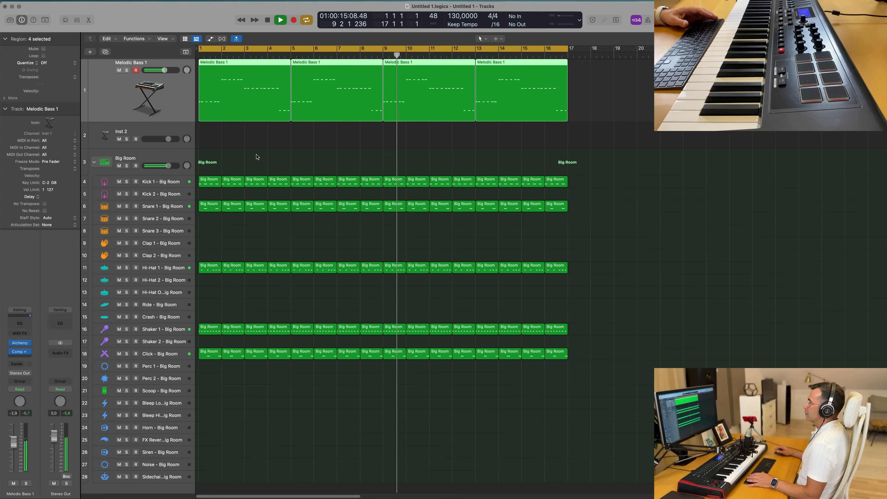
pyautogui.moveTo(359, 93); pyautogui.dragTo(548, 189)
pyautogui.click(527, 198)
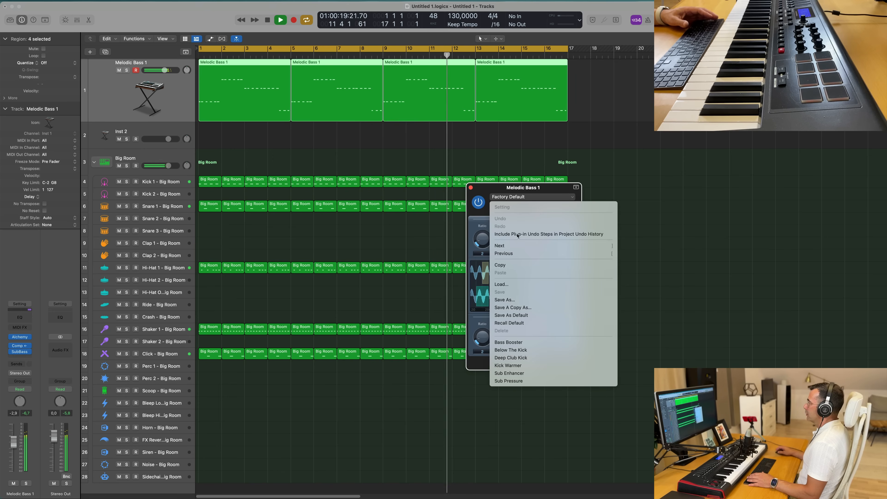
pyautogui.click(517, 343)
pyautogui.moveTo(538, 191); pyautogui.dragTo(504, 214)
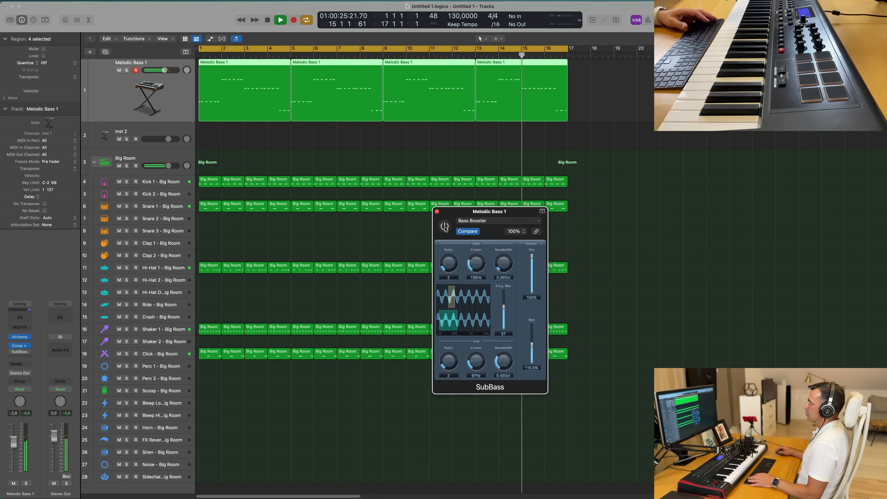
pyautogui.moveTo(515, 212); pyautogui.dragTo(461, 221)
pyautogui.click(383, 221)
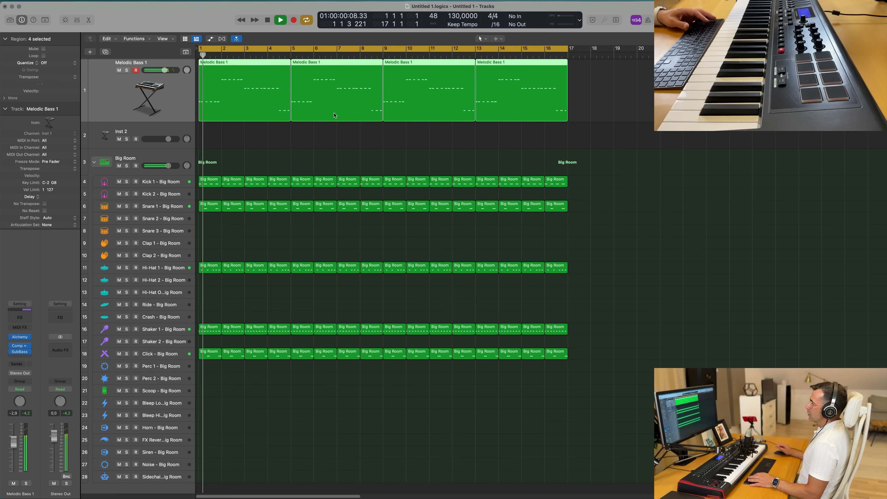
# - Reopen Alchemy on Melodic Bass 1, raise the Noise macro and Decay to about 51 %, tweak Release, and close it
pyautogui.click(269, 159)
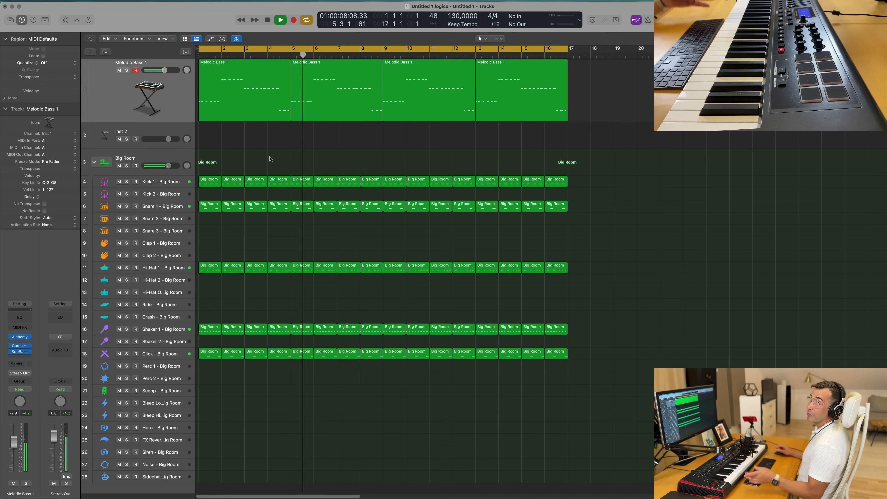
pyautogui.scroll(-3, 280, 151)
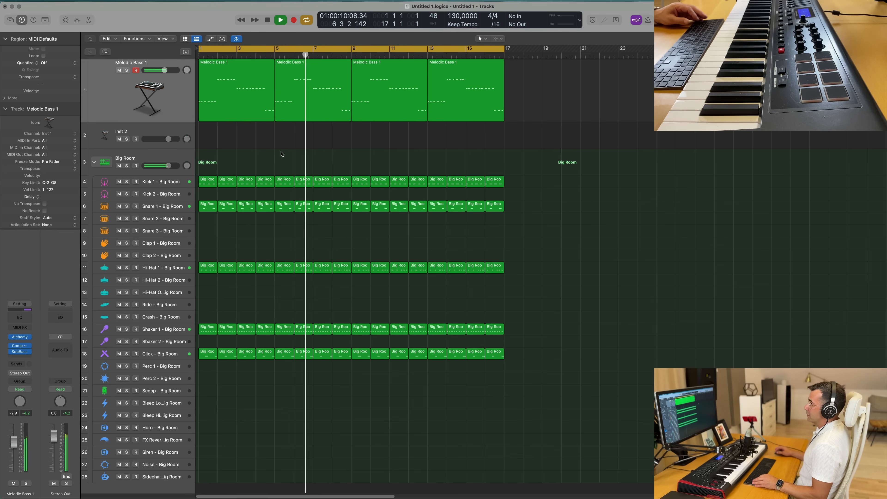
pyautogui.scroll(1, 279, 151)
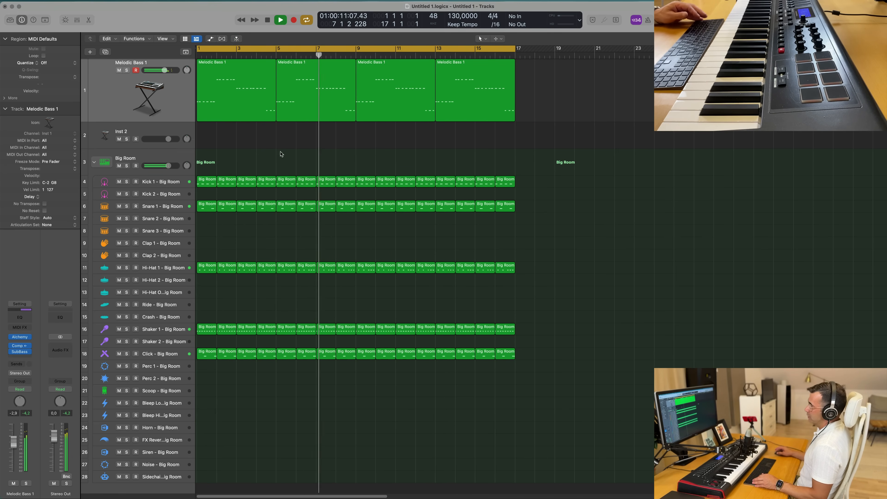
pyautogui.click(178, 103)
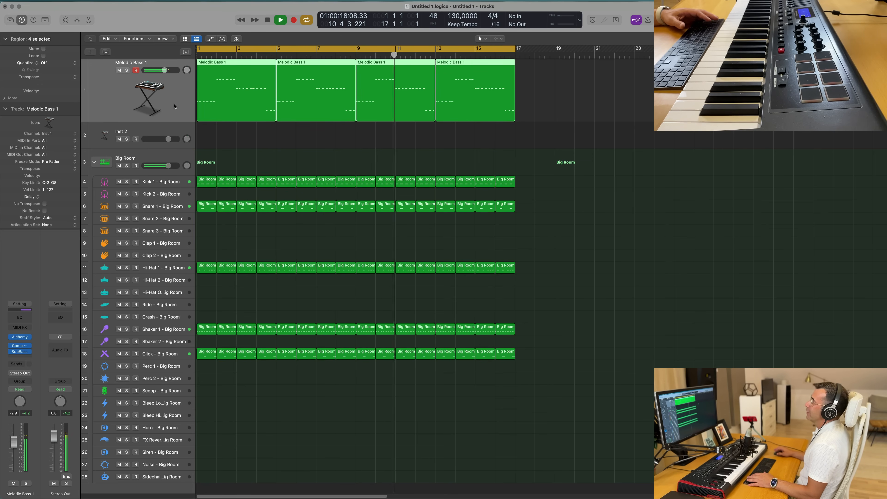
pyautogui.press('Return')
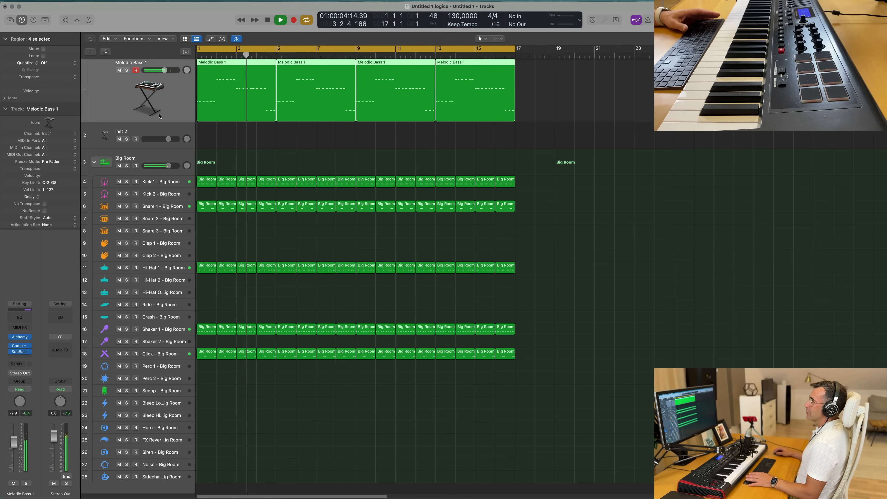
pyautogui.click(20, 337)
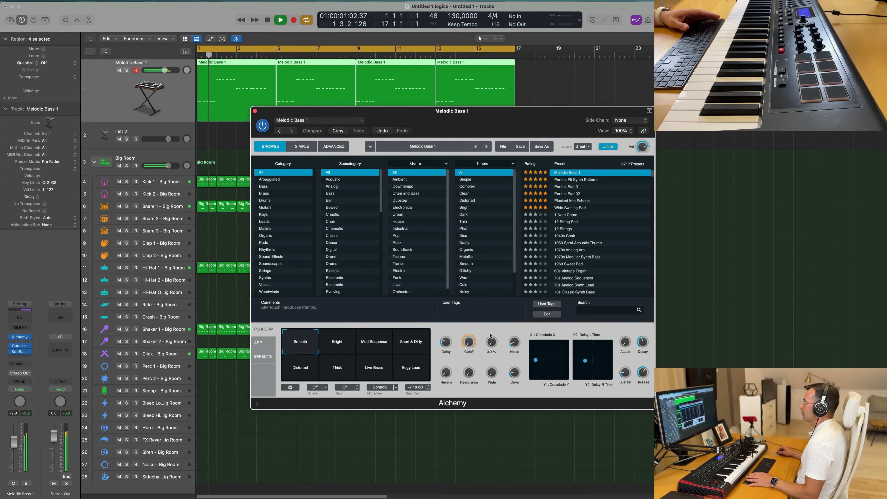
pyautogui.moveTo(520, 342); pyautogui.dragTo(522, 296)
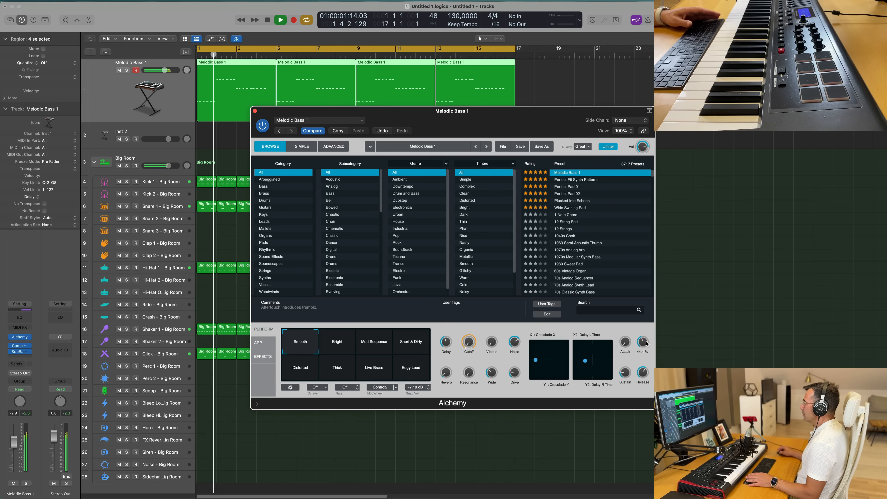
pyautogui.moveTo(645, 345); pyautogui.dragTo(647, 340)
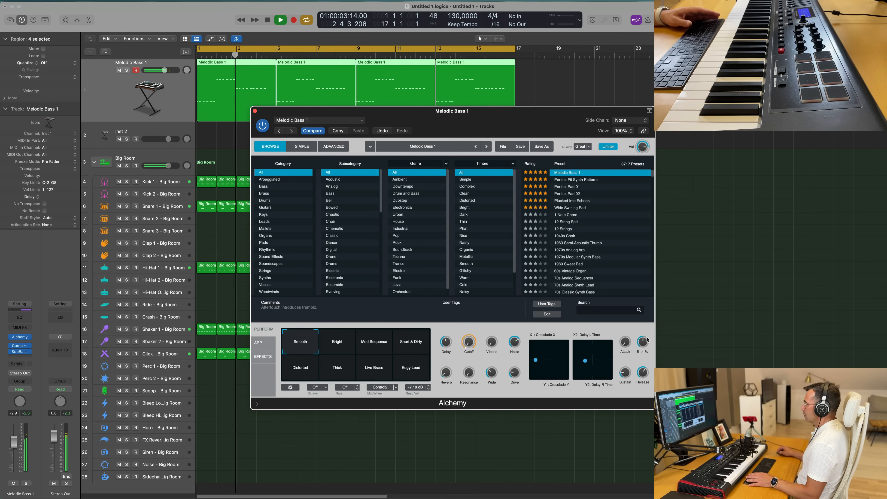
pyautogui.moveTo(645, 373); pyautogui.dragTo(645, 375)
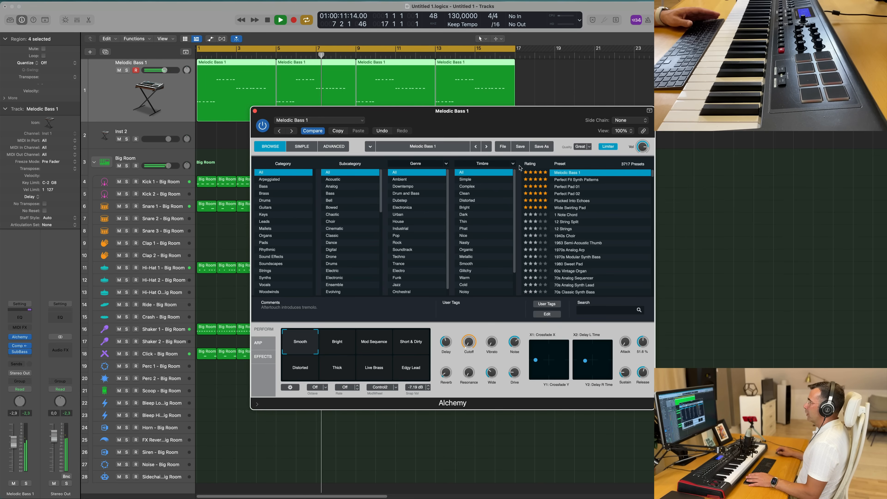
pyautogui.moveTo(271, 121); pyautogui.dragTo(317, 117)
pyautogui.click(300, 107)
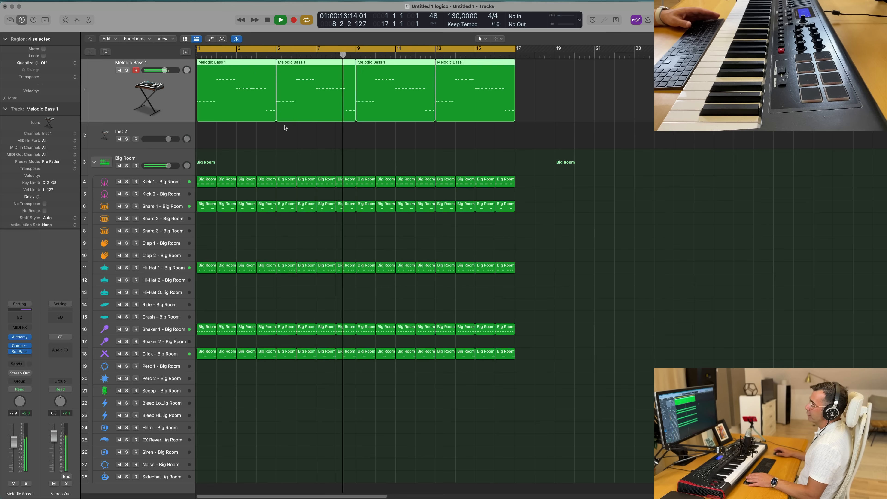
# - Select the Hi-Hat 1 track and play the arrangement, toggling its solo on and off
pyautogui.click(142, 263)
pyautogui.press('space')
pyautogui.press('space')
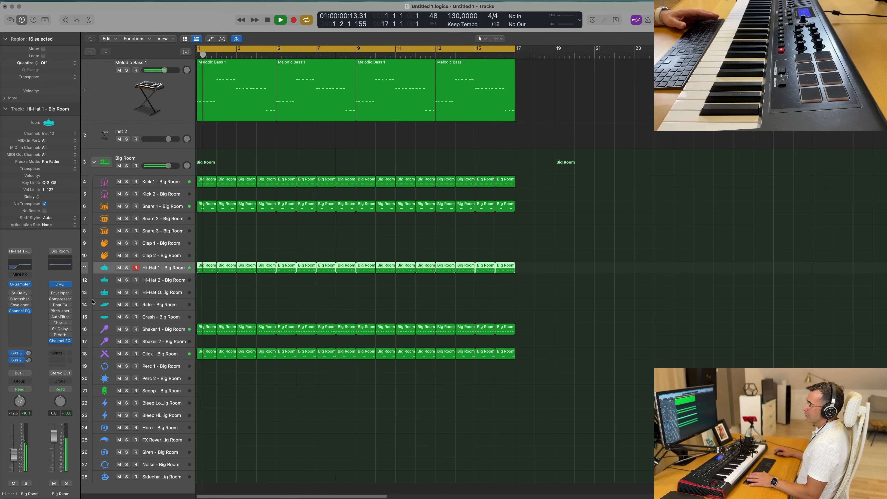
pyautogui.click(26, 484)
pyautogui.click(26, 484)
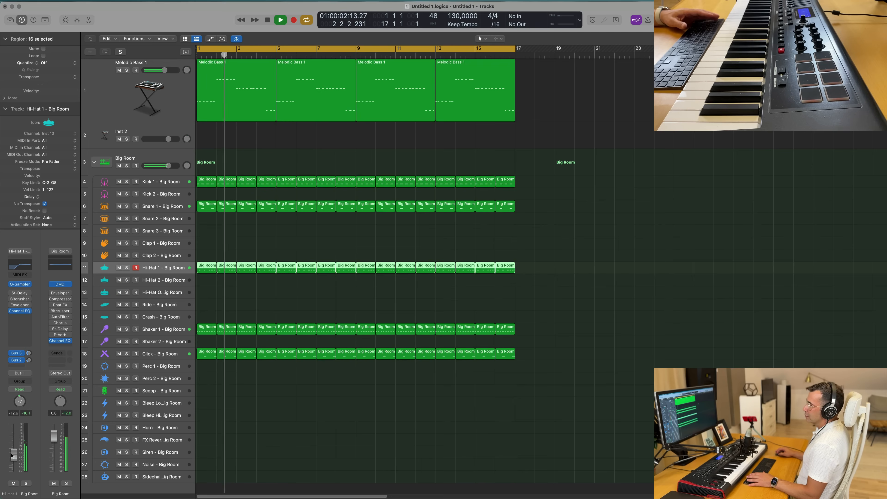
# - Open the Library and audition hi-hat patches on Hi-Hat 1 during playback, settling on Hi-Hat 1 - Futura
pyautogui.click(8, 21)
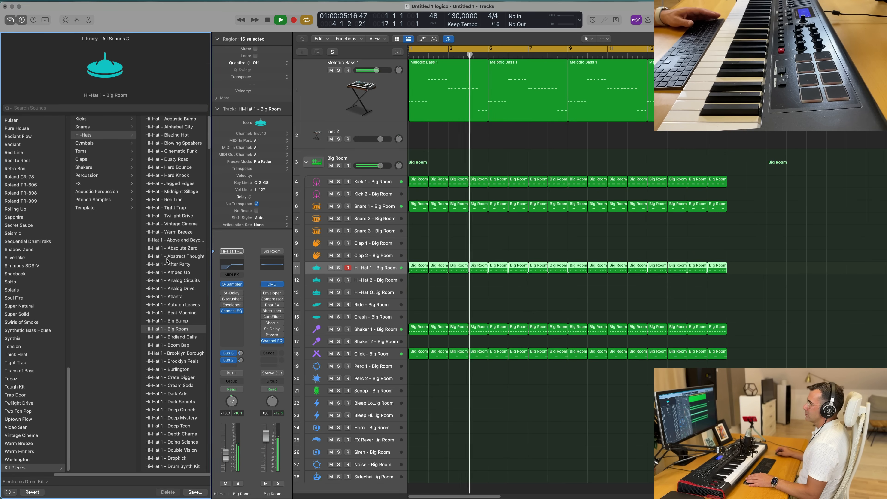
pyautogui.click(176, 216)
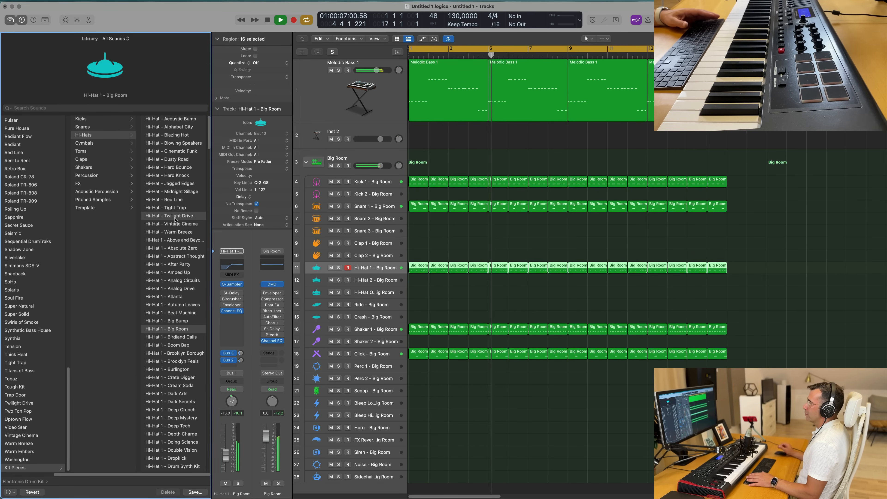
pyautogui.press('space')
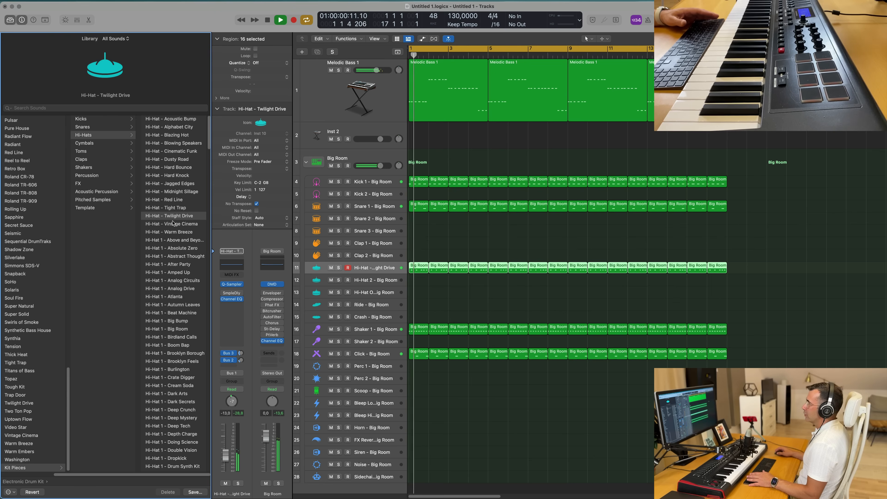
pyautogui.click(180, 250)
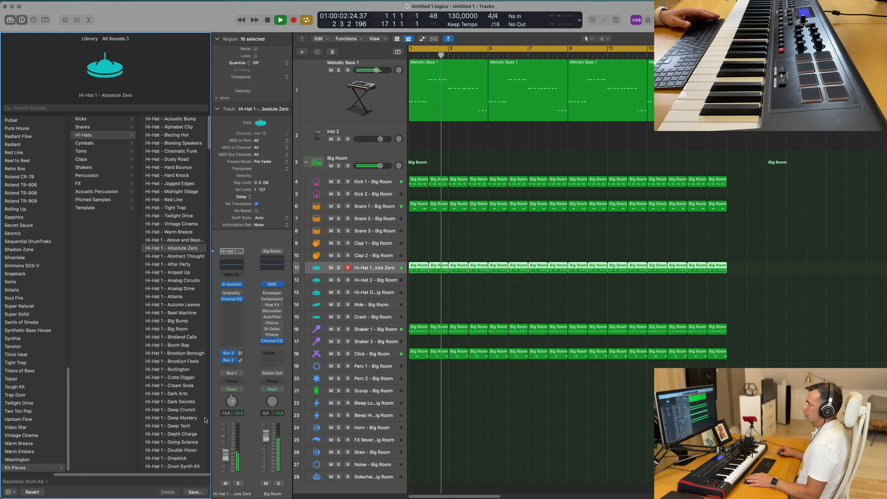
pyautogui.moveTo(226, 464); pyautogui.dragTo(226, 459)
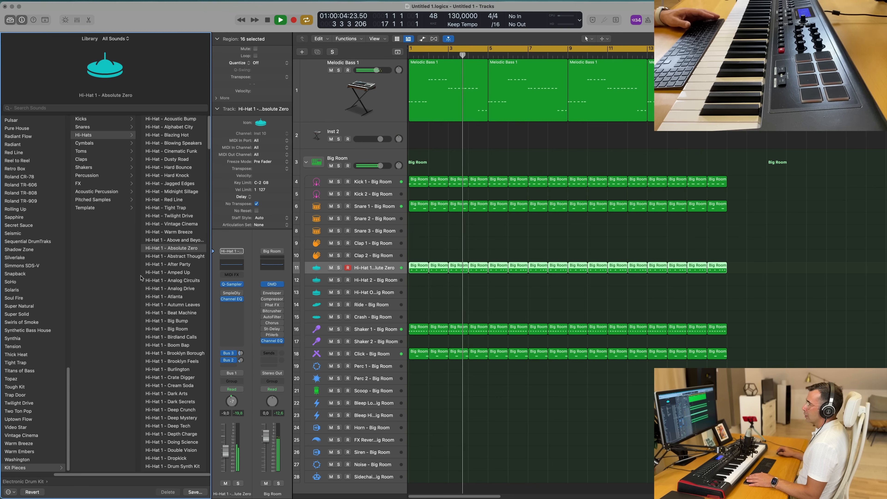
pyautogui.click(172, 296)
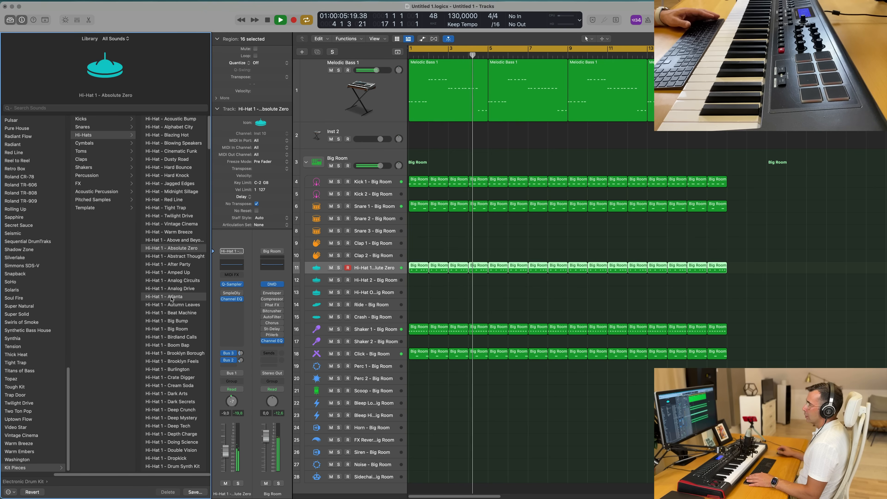
pyautogui.click(182, 306)
pyautogui.scroll(-3, 178, 322)
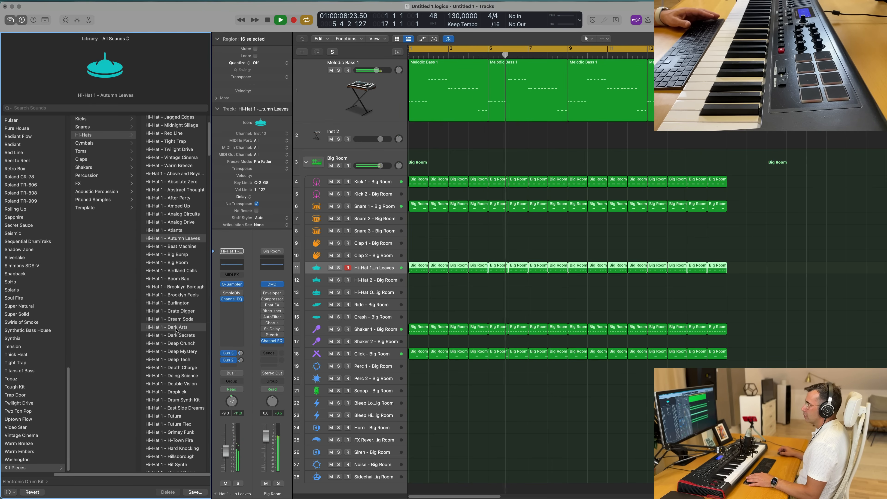
pyautogui.click(181, 351)
pyautogui.scroll(-1, 182, 355)
pyautogui.click(171, 343)
pyautogui.scroll(-2, 160, 337)
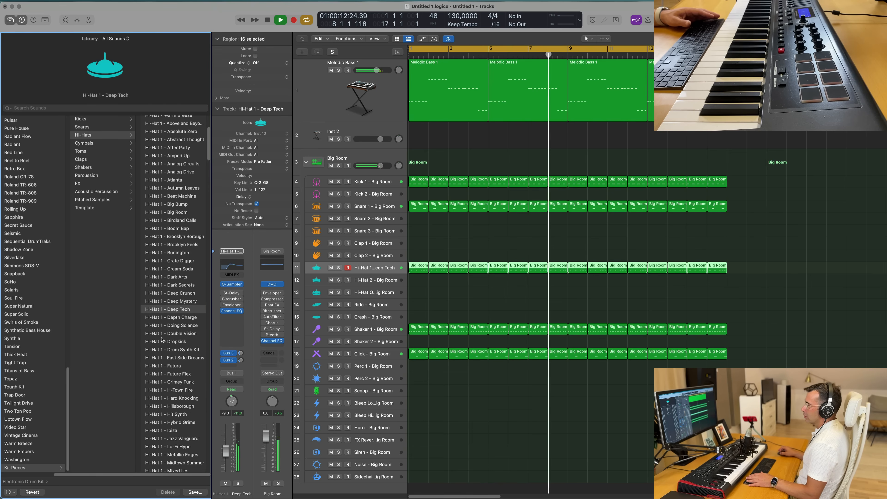
pyautogui.click(180, 326)
pyautogui.scroll(-1, 173, 327)
pyautogui.click(173, 324)
pyautogui.scroll(-2, 173, 327)
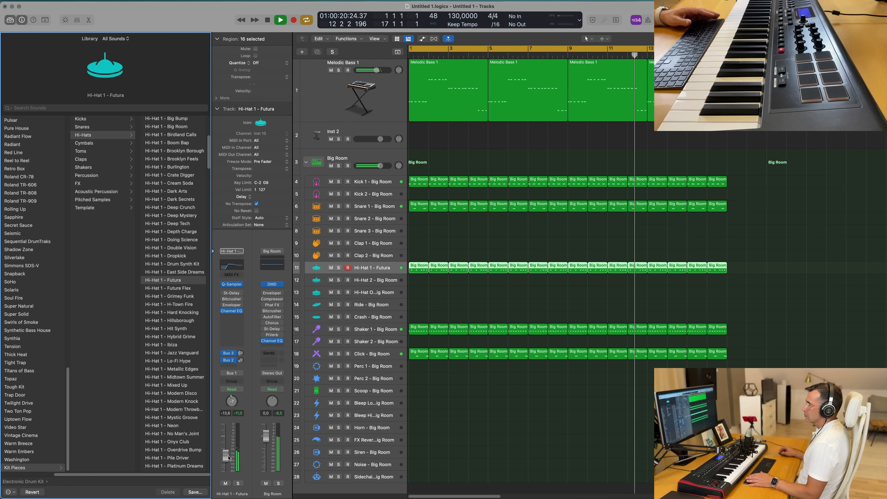
# - Select the empty Inst 2 track, open its Alchemy instrument, and close the Library
pyautogui.click(459, 146)
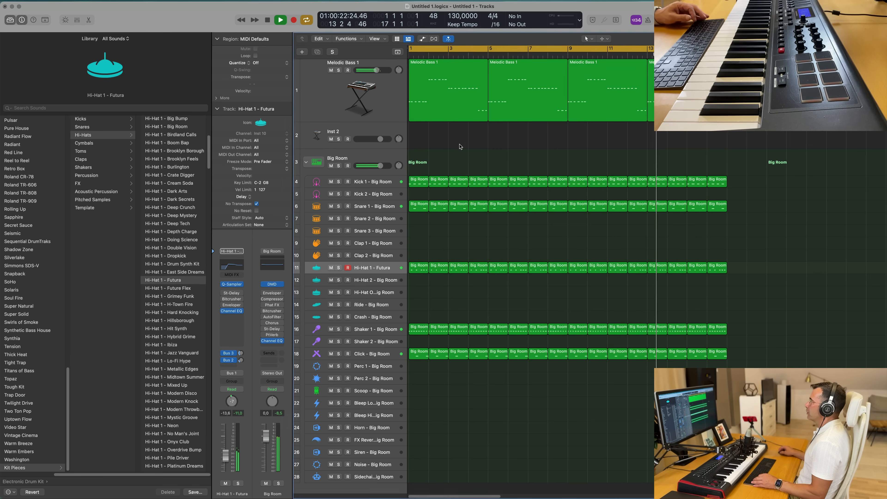
pyautogui.hscroll(-8, 465, 143)
pyautogui.hscroll(3, 468, 140)
pyautogui.hscroll(2, 467, 140)
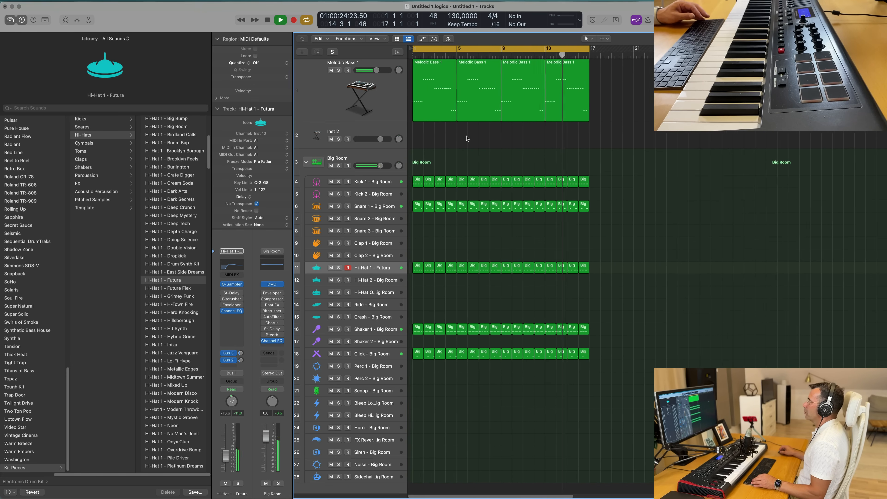
pyautogui.click(380, 132)
pyautogui.press('space')
pyautogui.press('space')
pyautogui.click(232, 345)
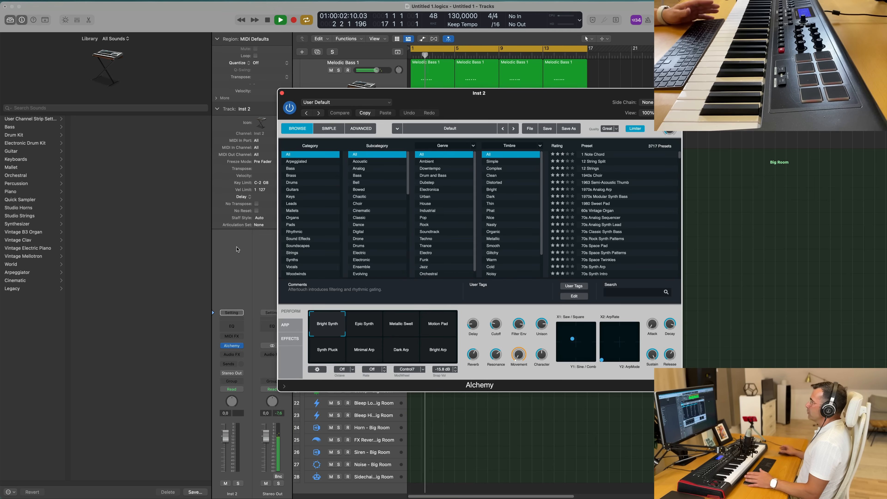
pyautogui.click(10, 20)
# - Sort Alchemy's presets by rating and load the Perfect Pad 01 preset
pyautogui.moveTo(519, 95); pyautogui.dragTo(654, 137)
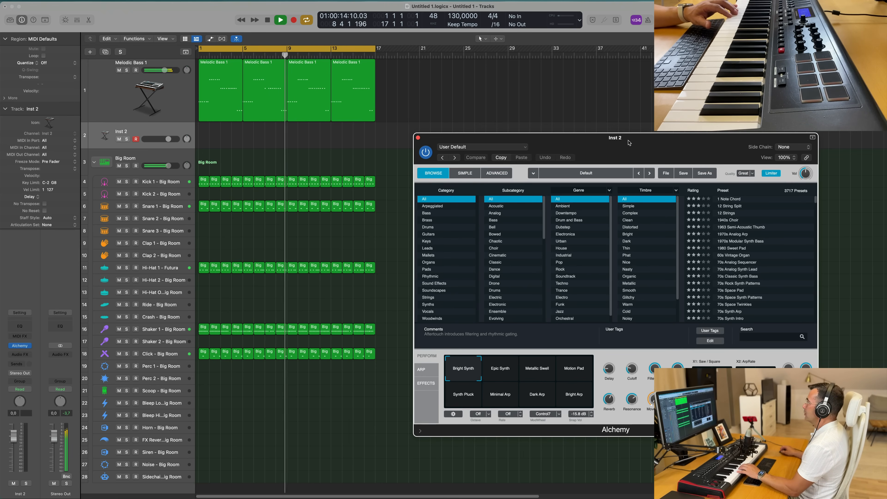
pyautogui.moveTo(633, 143); pyautogui.dragTo(625, 144)
pyautogui.click(691, 191)
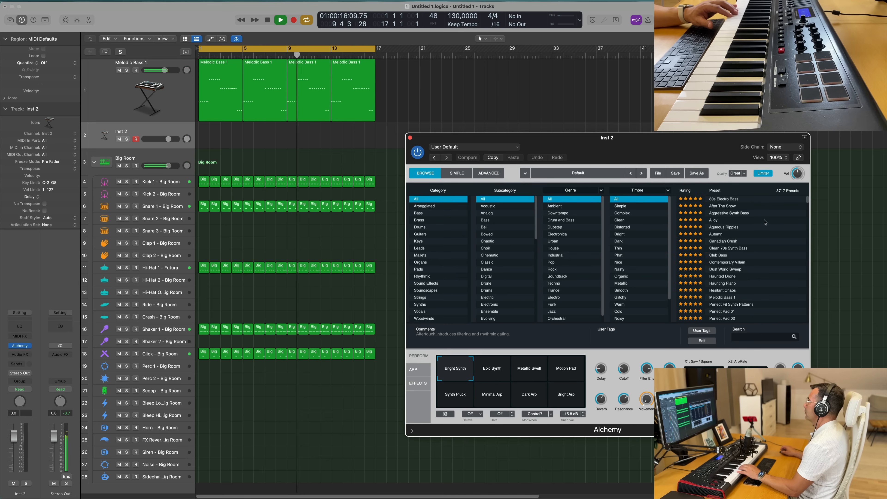
pyautogui.scroll(-4, 767, 229)
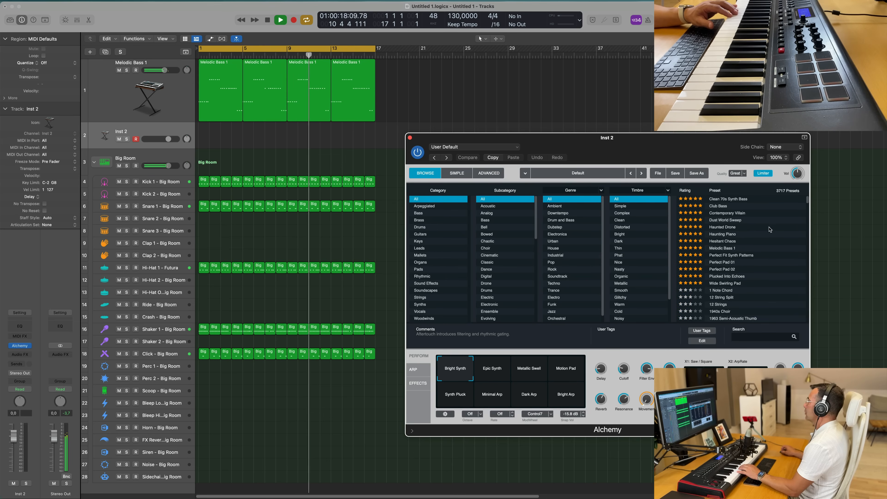
pyautogui.click(720, 262)
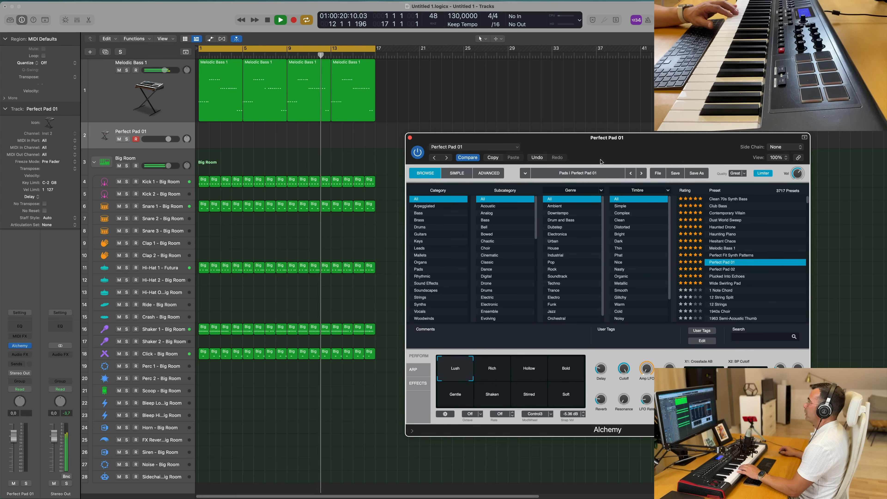
# - Audition Alchemy's performance snapshots Rich and Bold, and select the Gentle snapshot
pyautogui.moveTo(627, 134); pyautogui.dragTo(592, 142)
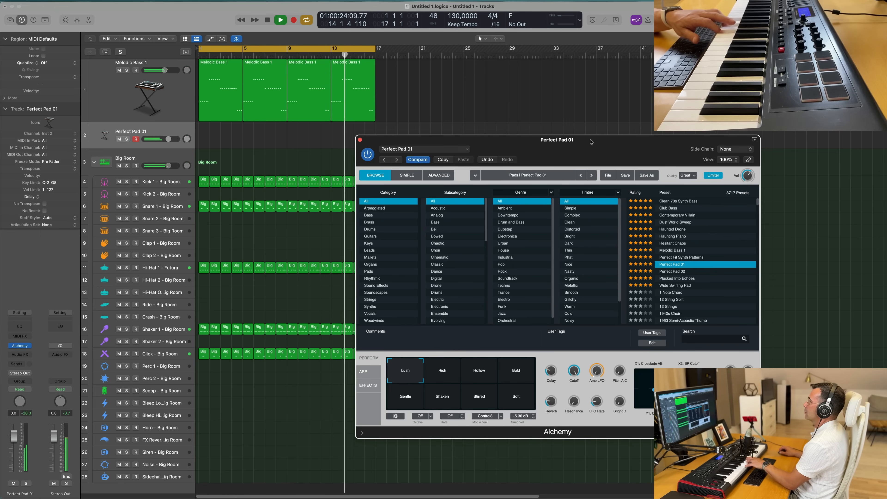
pyautogui.moveTo(591, 142); pyautogui.dragTo(590, 117)
pyautogui.click(450, 342)
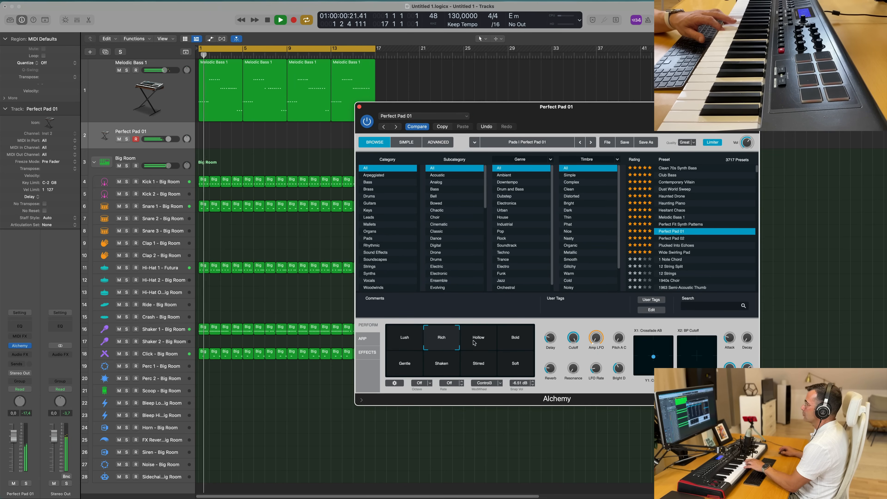
pyautogui.click(511, 342)
pyautogui.click(411, 365)
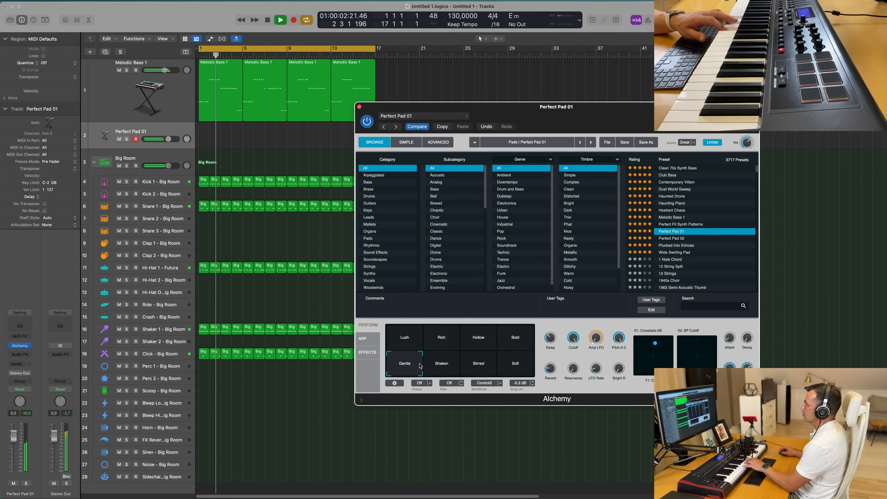
pyautogui.moveTo(655, 110); pyautogui.dragTo(710, 128)
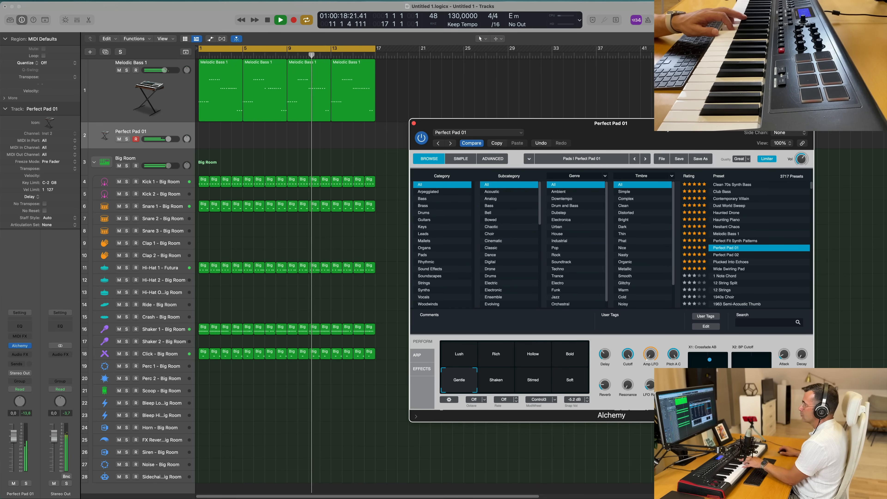
# - Record a chord progression on the Perfect Pad 01 track from the start, then record a second pass
pyautogui.press('r')
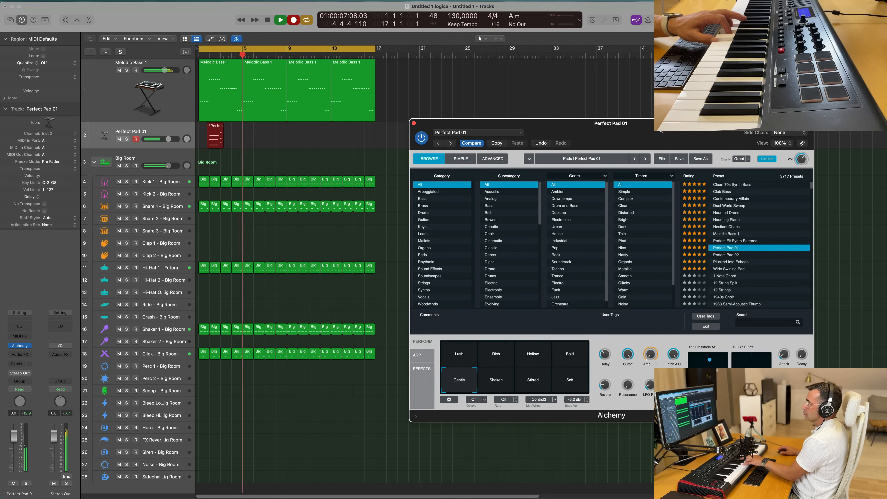
pyautogui.press('space')
pyautogui.press('space')
pyautogui.press('space')
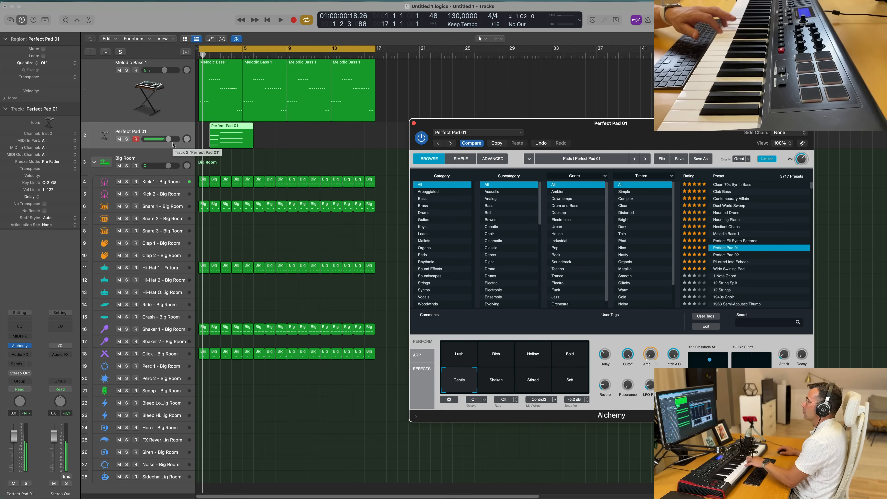
pyautogui.press('r')
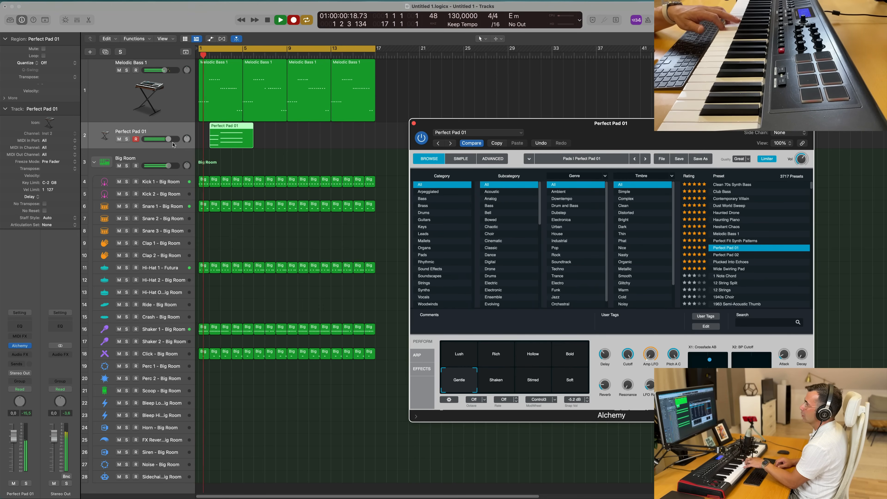
pyautogui.press('space')
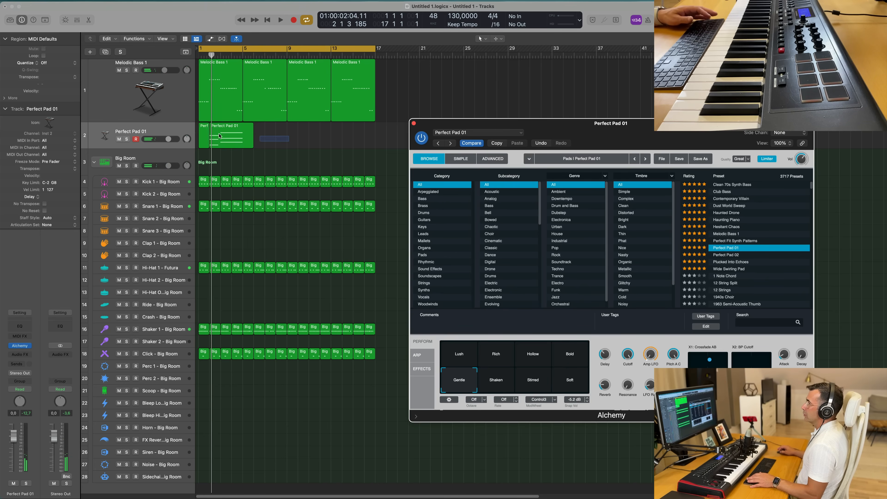
# - Open the pad regions in the Piano Roll and shift the first chord's notes slightly later
pyautogui.click(223, 127)
pyautogui.doubleClick(223, 127)
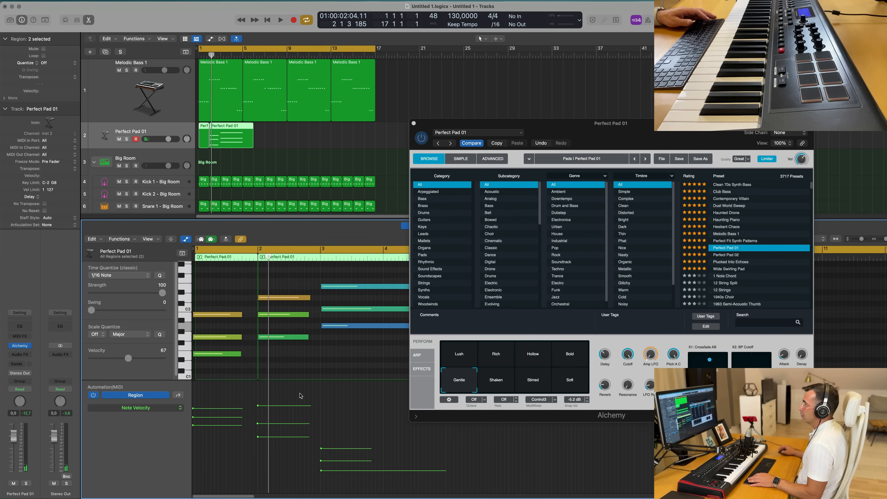
pyautogui.moveTo(238, 297); pyautogui.dragTo(214, 358)
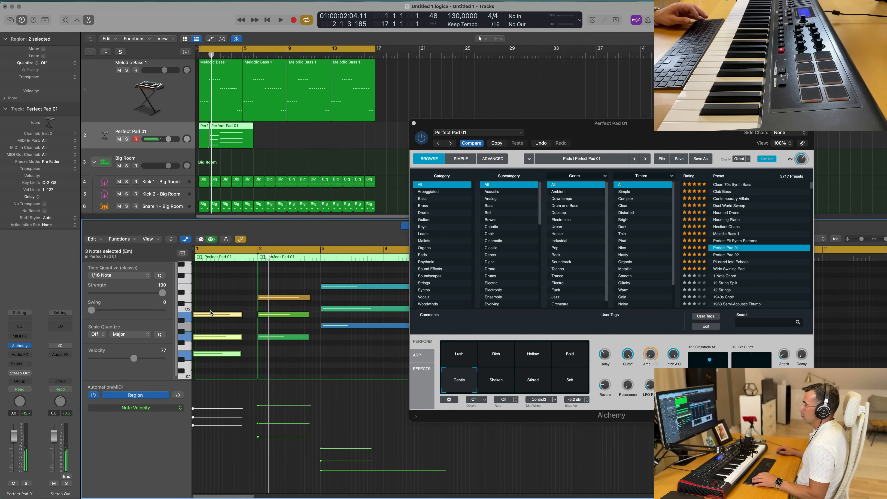
pyautogui.moveTo(212, 314); pyautogui.dragTo(217, 316)
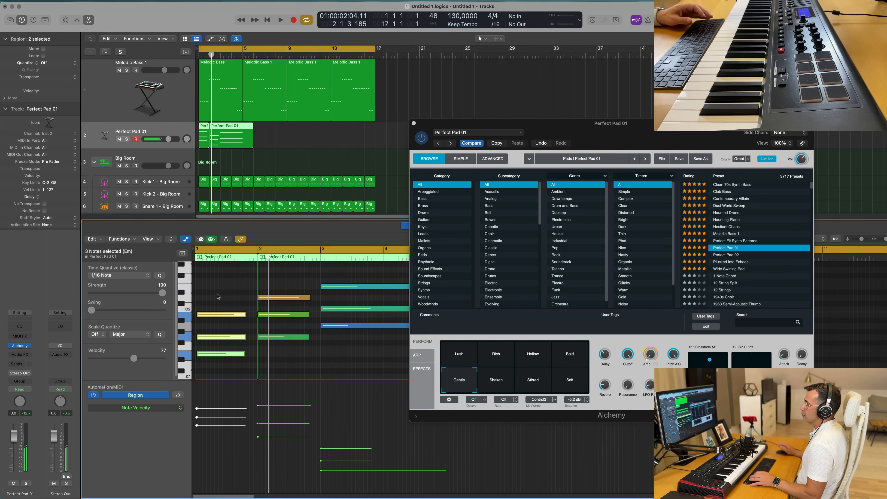
pyautogui.click(225, 304)
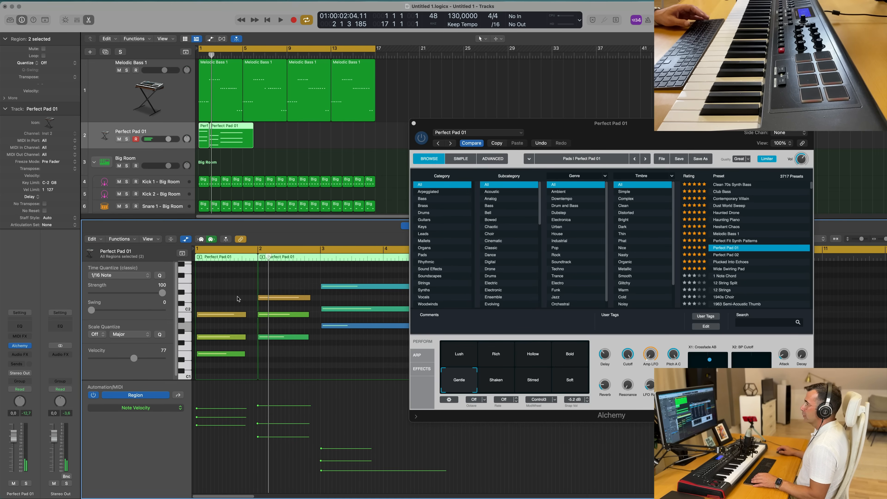
# - Join the two pad regions into one and quantize all its notes to 1/16
pyautogui.moveTo(311, 143); pyautogui.dragTo(197, 135)
pyautogui.press('super+j')
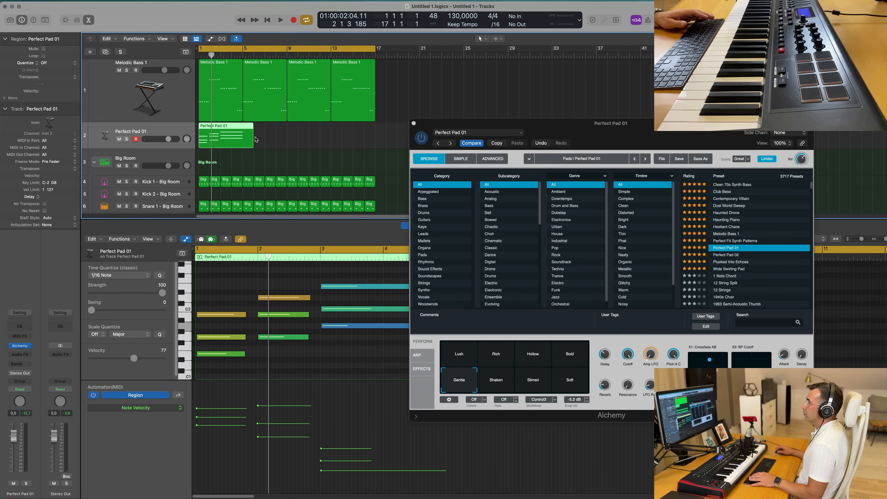
pyautogui.click(218, 294)
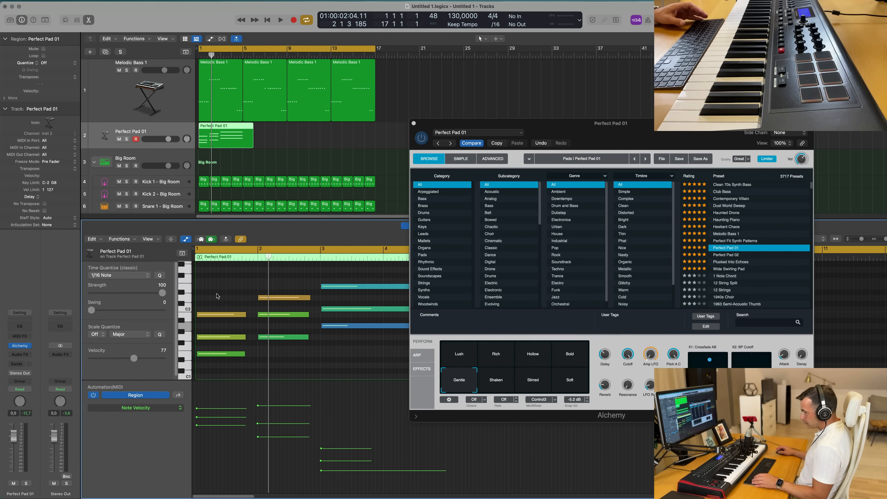
pyautogui.press('super+a')
pyautogui.press('q')
# - Lengthen the first chord's notes in the Piano Roll to one bar
pyautogui.click(234, 294)
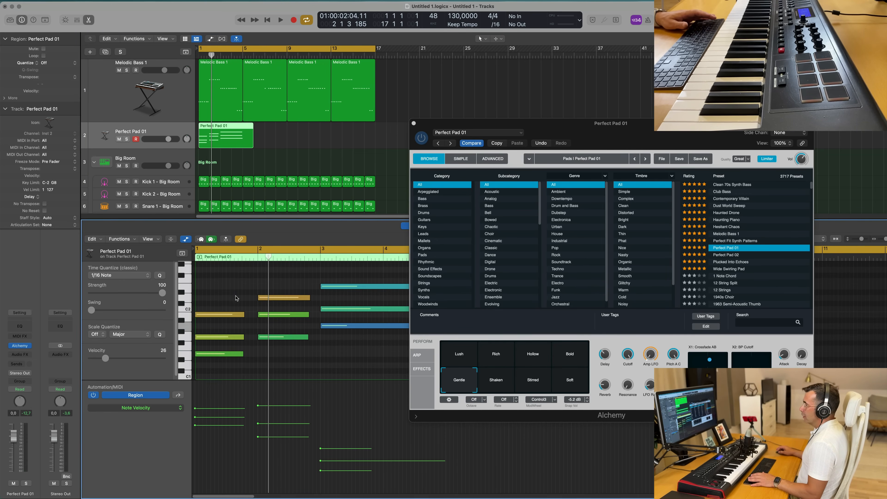
pyautogui.moveTo(234, 294); pyautogui.dragTo(215, 368)
pyautogui.moveTo(242, 314); pyautogui.dragTo(254, 320)
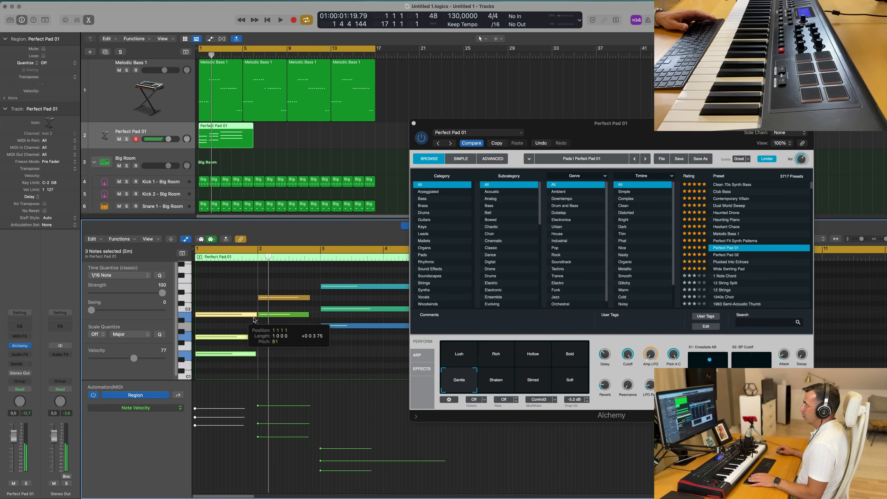
pyautogui.click(245, 333)
pyautogui.moveTo(255, 354); pyautogui.dragTo(256, 355)
pyautogui.scroll(-2, 320, 345)
pyautogui.scroll(-1, 324, 333)
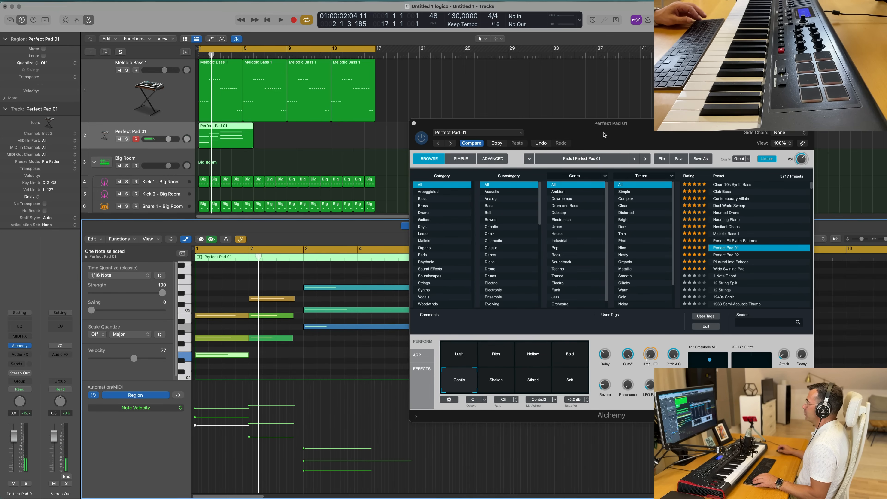
# - Move the Alchemy window aside and adjust the end points of the second chord's notes in the Piano Roll
pyautogui.moveTo(597, 127); pyautogui.dragTo(886, 78)
pyautogui.moveTo(272, 278); pyautogui.dragTo(268, 339)
pyautogui.moveTo(294, 298); pyautogui.dragTo(304, 298)
pyautogui.click(275, 287)
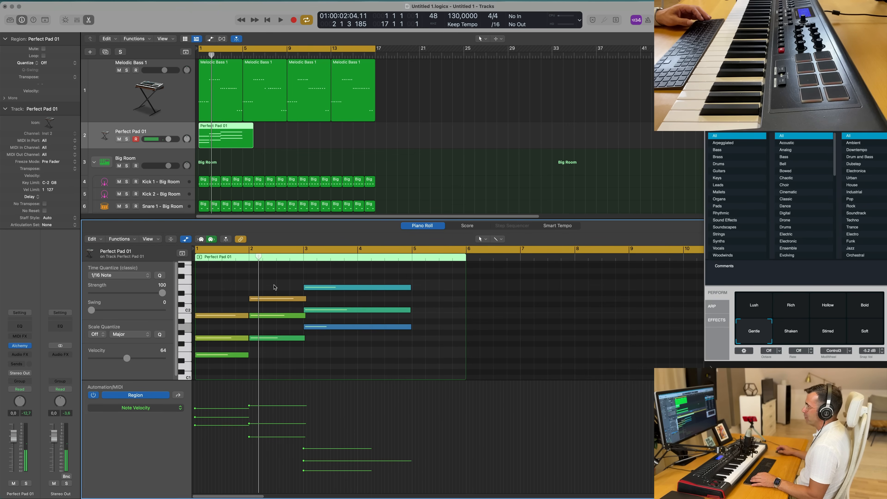
pyautogui.moveTo(292, 361); pyautogui.dragTo(293, 360)
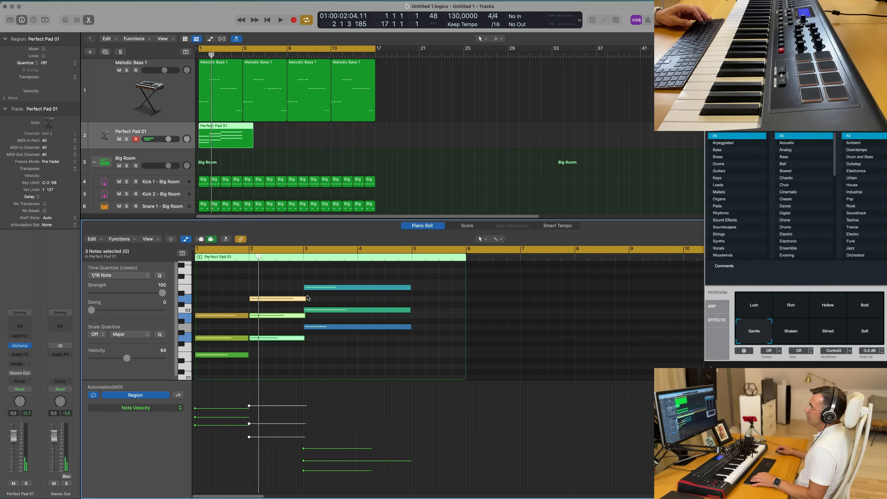
pyautogui.moveTo(306, 298); pyautogui.dragTo(302, 298)
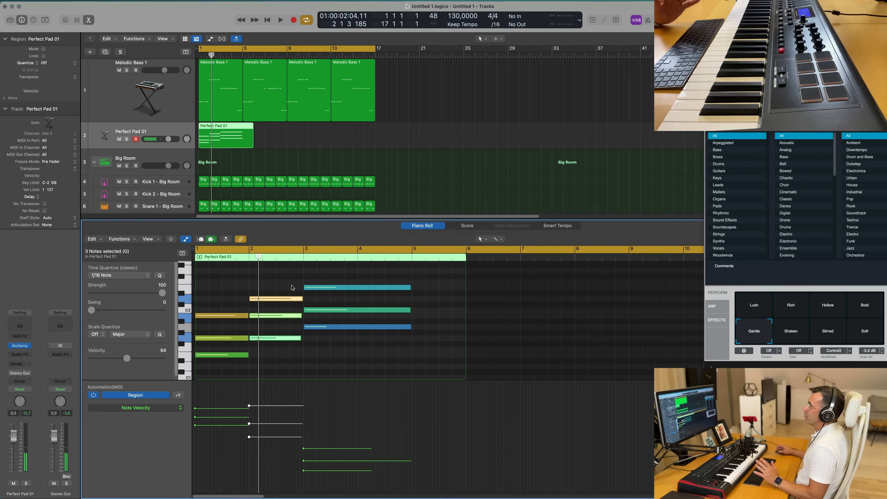
# - Trim the empty tail of the Perfect Pad 01 region so it ends at bar 5
pyautogui.click(243, 125)
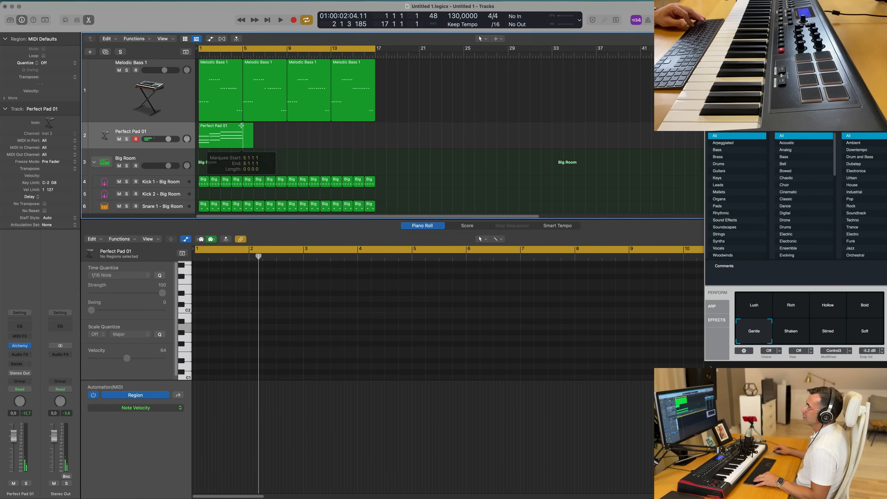
pyautogui.press('Delete')
pyautogui.click(224, 136)
pyautogui.scroll(3, 284, 350)
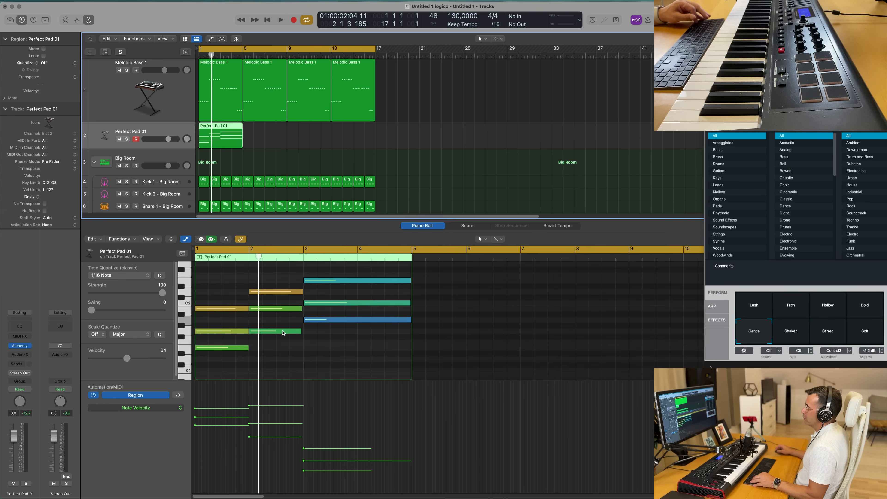
# - Play the pad from the start and lengthen the first chord's lowest note through bar 2
pyautogui.press('Return')
pyautogui.press('space')
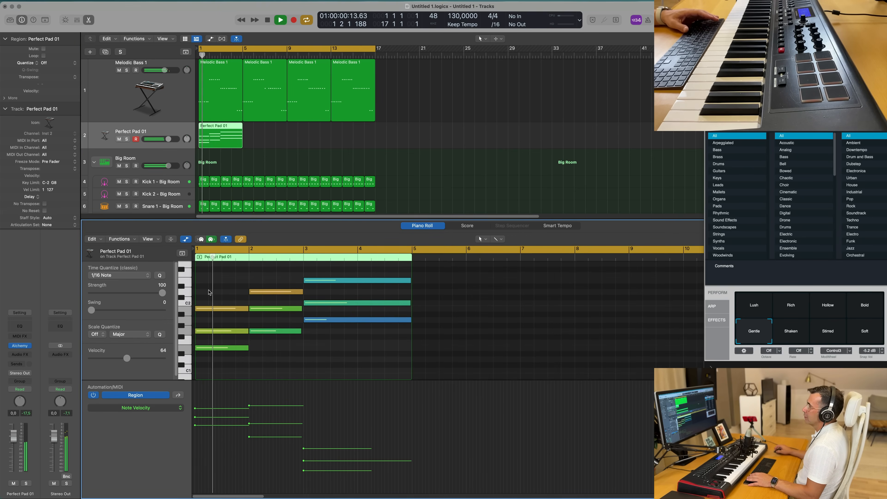
pyautogui.press('space')
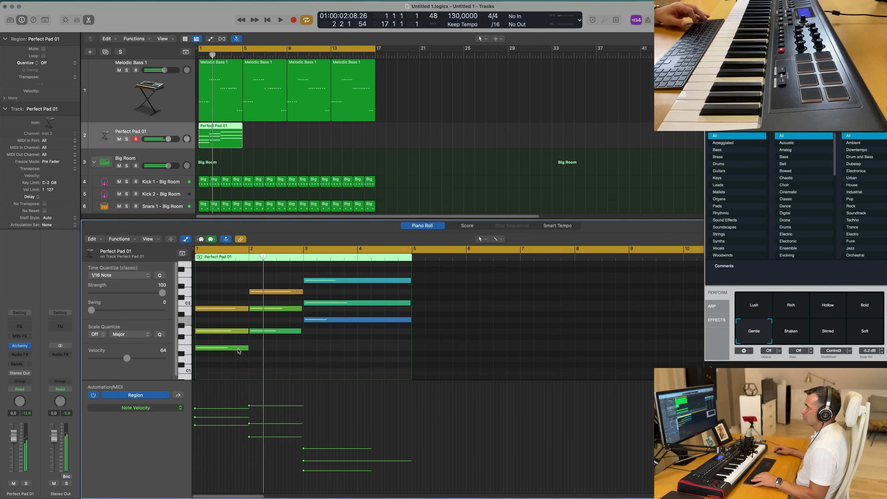
pyautogui.click(225, 348)
pyautogui.moveTo(225, 348); pyautogui.dragTo(282, 352)
# - Raise the velocities of the third chord's three notes in the velocity lane
pyautogui.press('Return')
pyautogui.press('space')
pyautogui.click(334, 351)
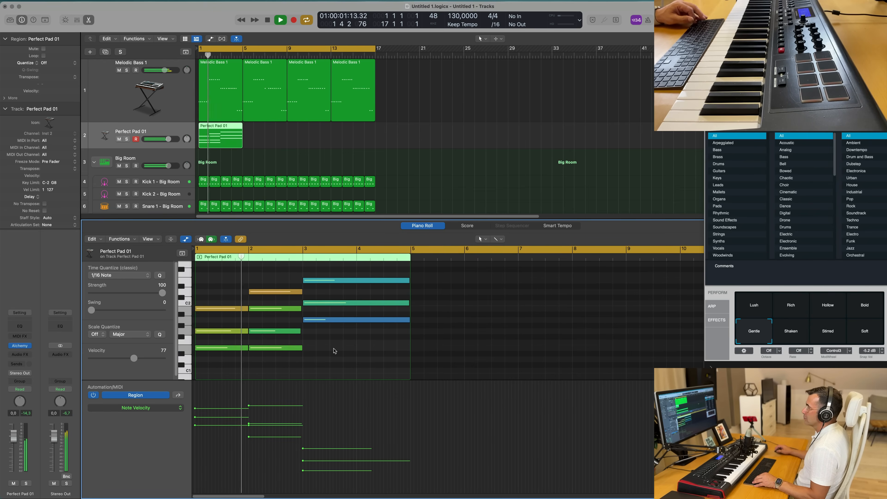
pyautogui.scroll(-3, 334, 351)
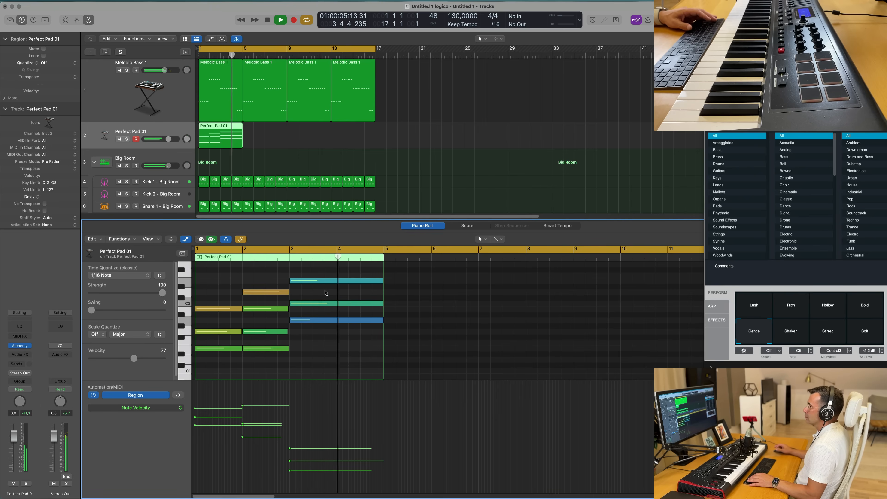
pyautogui.press('Return')
pyautogui.moveTo(289, 449); pyautogui.dragTo(290, 403)
pyautogui.moveTo(289, 462); pyautogui.dragTo(290, 416)
pyautogui.press('Return')
pyautogui.moveTo(290, 471); pyautogui.dragTo(290, 427)
pyautogui.scroll(-2, 315, 454)
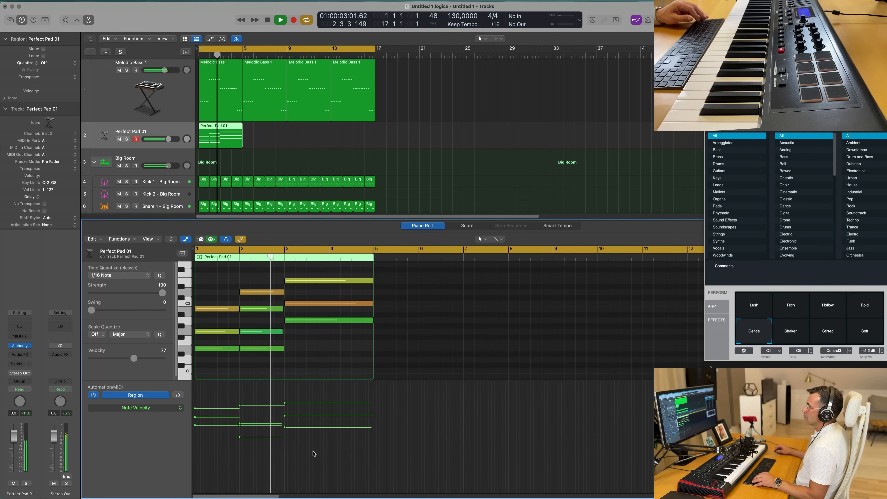
# - Bring Alchemy back, try the Shaken and Lush performance variations ending on Lush, and lower the pad track's volume
pyautogui.moveTo(870, 77); pyautogui.dragTo(523, 149)
pyautogui.press('Return')
pyautogui.click(440, 406)
pyautogui.press('Return')
pyautogui.press('space')
pyautogui.press('space')
pyautogui.moveTo(12, 438); pyautogui.dragTo(13, 446)
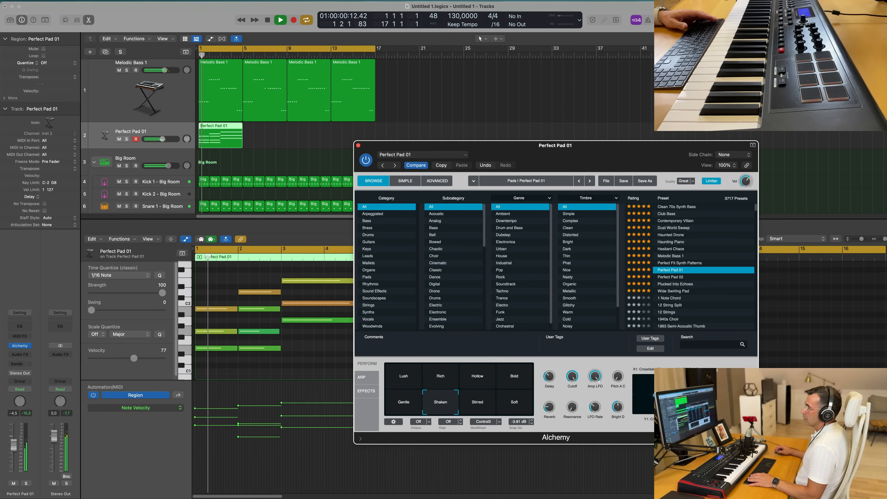
pyautogui.press('Return')
pyautogui.click(406, 384)
pyautogui.press('Return')
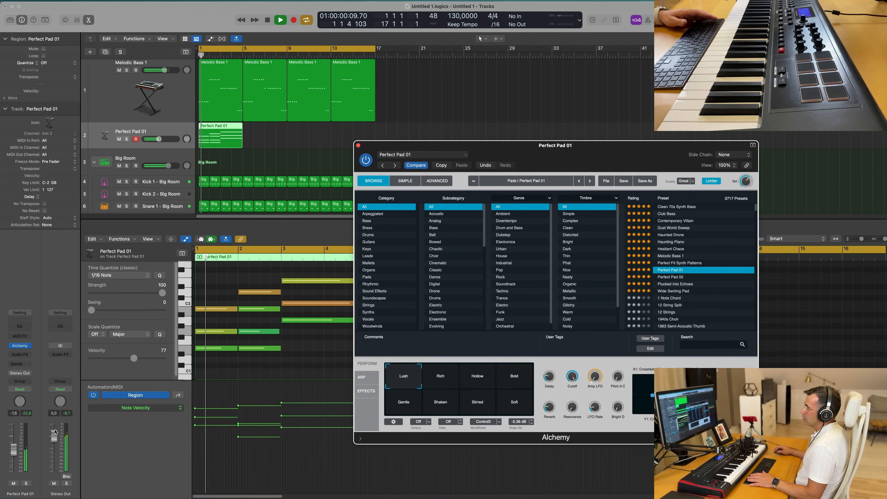
pyautogui.moveTo(14, 453); pyautogui.dragTo(14, 453)
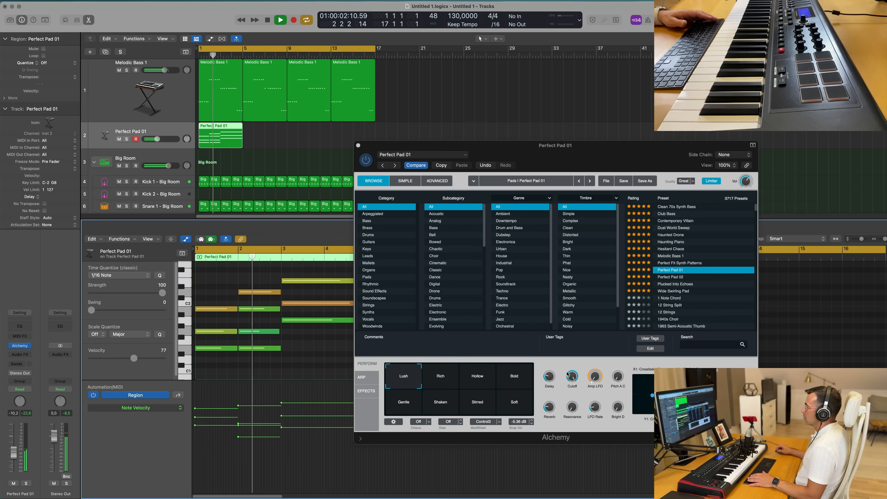
# - Set Alchemy's Cutoff to about 25% and nudge the pad track's volume down slightly
pyautogui.moveTo(572, 388); pyautogui.dragTo(570, 393)
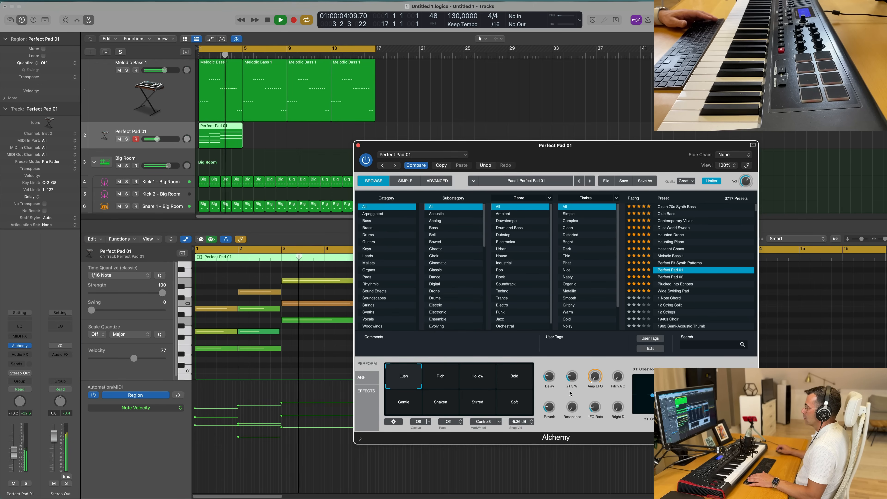
pyautogui.press('Return')
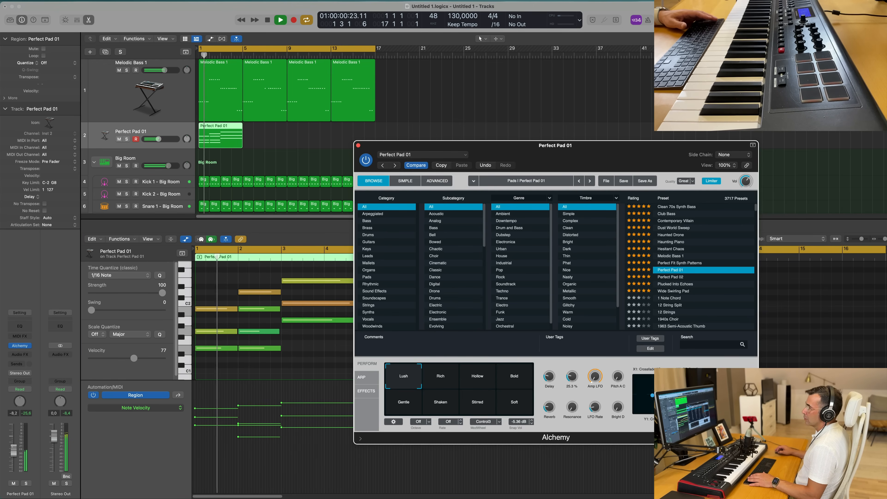
pyautogui.moveTo(13, 453); pyautogui.dragTo(13, 450)
# - Insert a Channel EQ on the pad track and enable the low cut at about 123 Hz
pyautogui.click(16, 325)
pyautogui.press('Return')
pyautogui.click(303, 126)
pyautogui.moveTo(309, 157)
pyautogui.mouseDown()
pyautogui.moveTo(349, 165)
pyautogui.moveTo(332, 178)
pyautogui.moveTo(383, 179)
pyautogui.mouseUp()
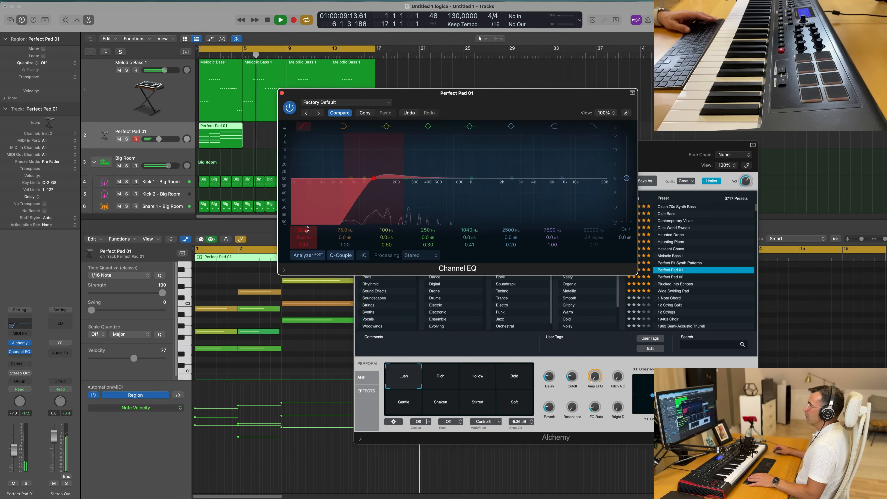
pyautogui.press('Return')
pyautogui.moveTo(493, 97); pyautogui.dragTo(714, 93)
# - Select the pad region and repeat it three times to fill bars 1 to 16
pyautogui.press('Return')
pyautogui.click(267, 137)
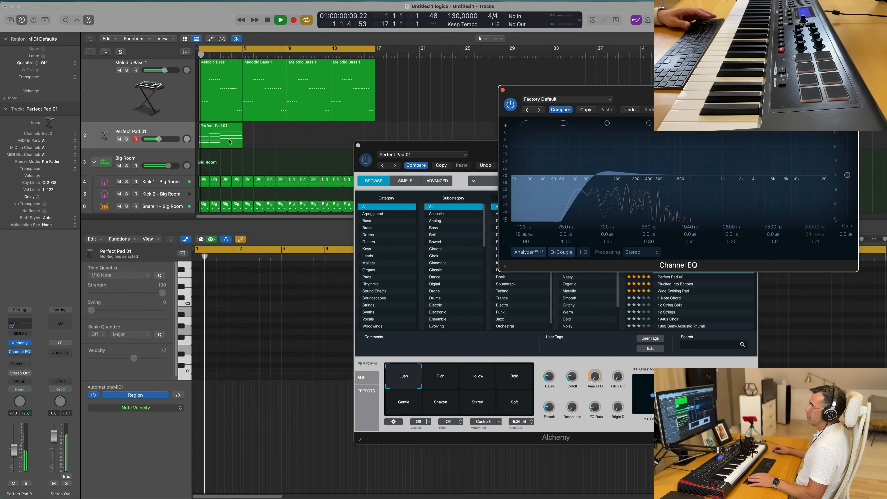
pyautogui.click(229, 135)
pyautogui.press('super+r')
pyautogui.press('super+r')
pyautogui.press('super+r')
# - Rearrange the plugin windows and play the arrangement to listen to the pad layer
pyautogui.moveTo(714, 93); pyautogui.dragTo(707, 38)
pyautogui.moveTo(447, 145); pyautogui.dragTo(409, 194)
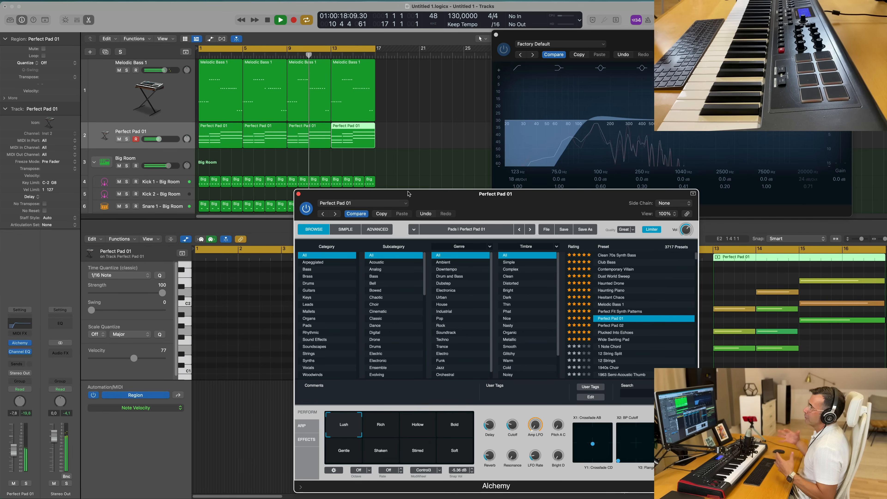
pyautogui.press('space')
pyautogui.press('space')
pyautogui.moveTo(460, 196); pyautogui.dragTo(474, 94)
pyautogui.press('space')
pyautogui.press('space')
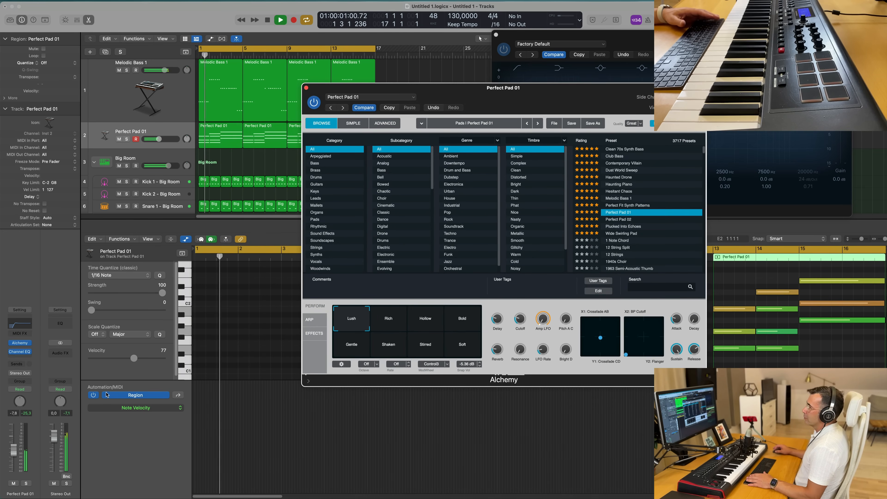
pyautogui.press('space')
pyautogui.press('space')
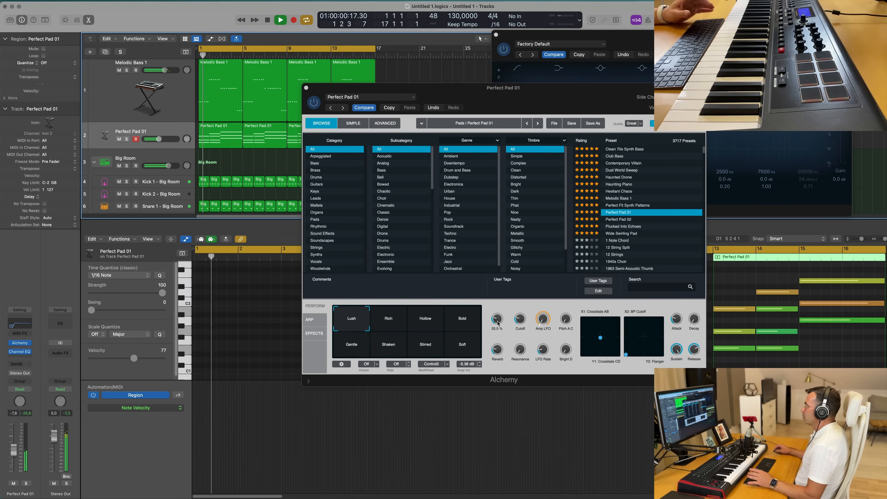
pyautogui.press('space')
pyautogui.press('space')
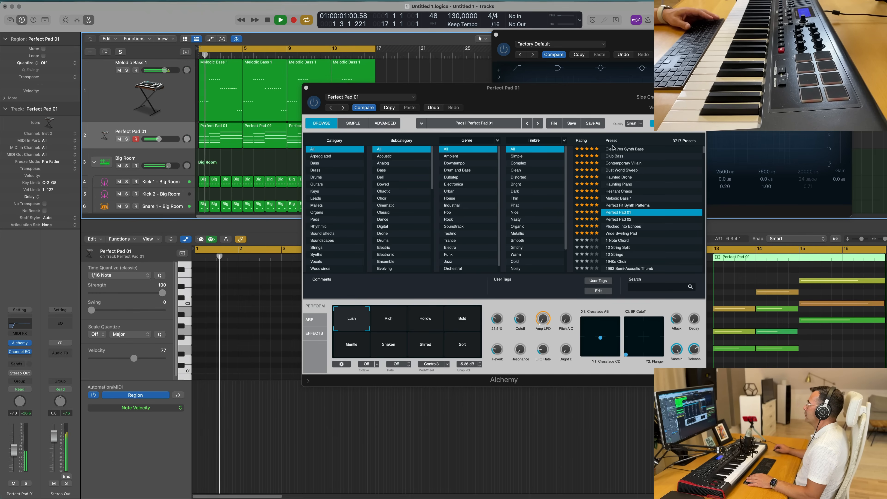
# - Audition the Alchemy presets listed after Perfect Pad 01 while the track plays
pyautogui.click(612, 141)
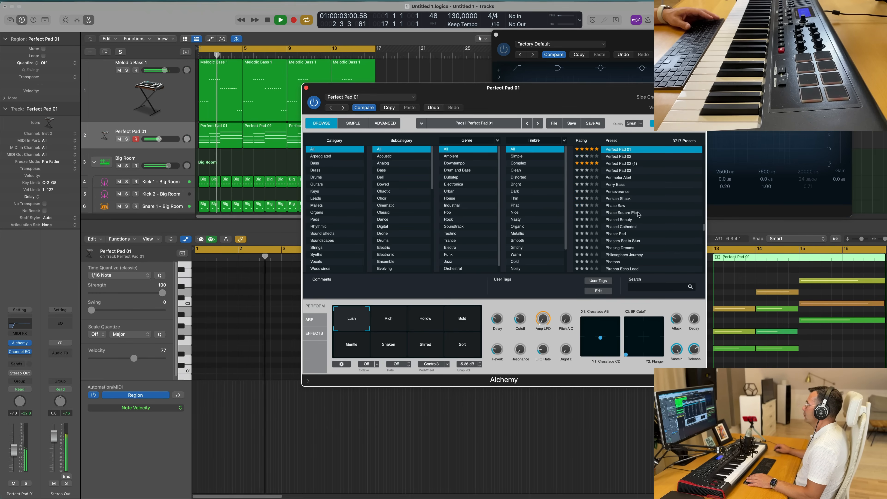
pyautogui.scroll(3, 638, 214)
pyautogui.press('space')
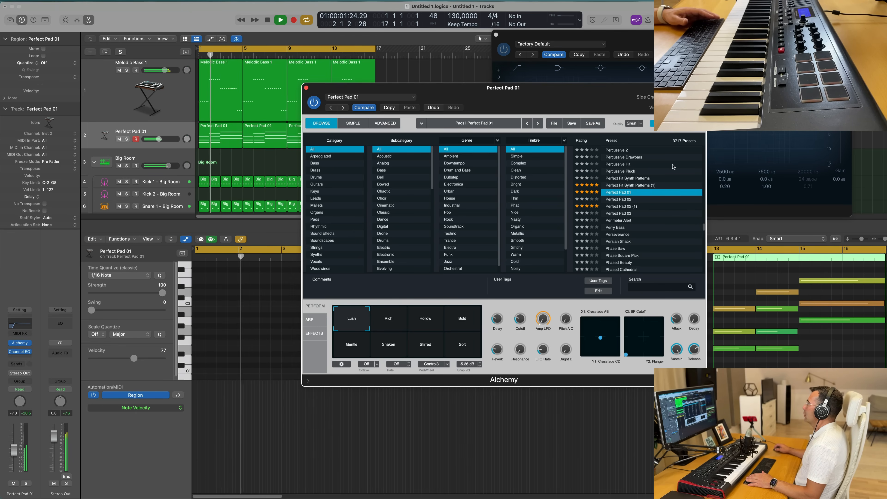
pyautogui.click(615, 186)
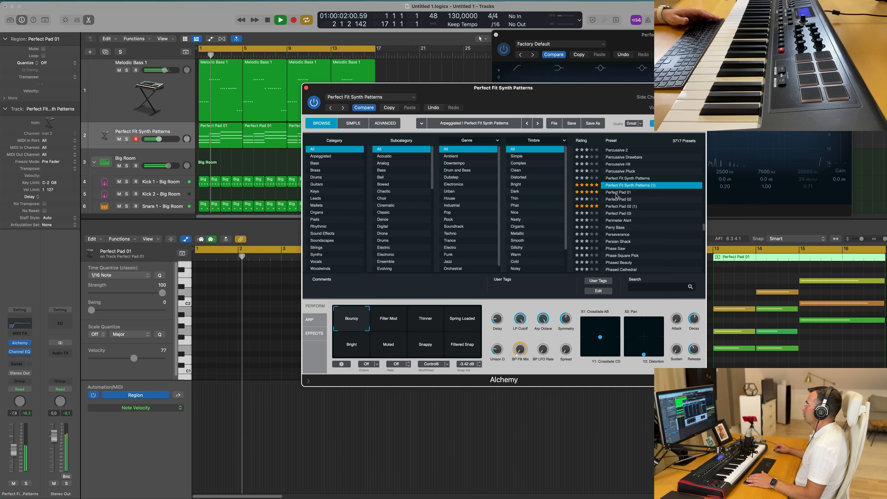
pyautogui.click(617, 193)
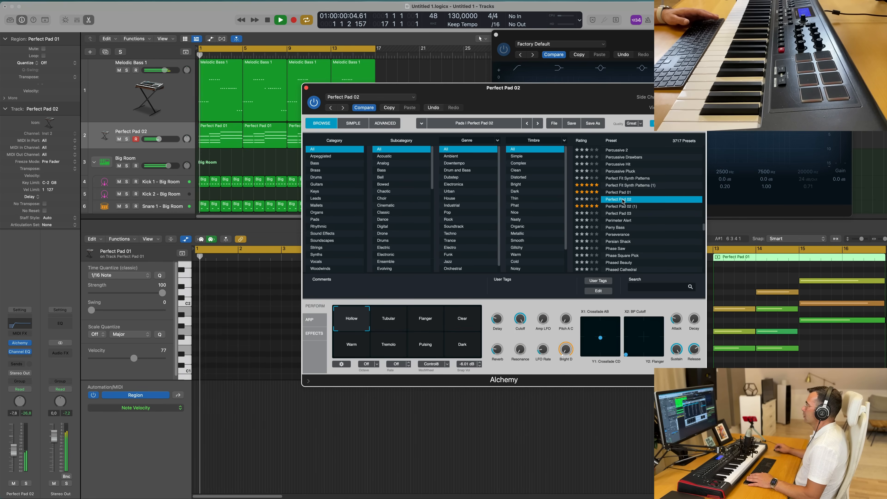
pyautogui.click(626, 206)
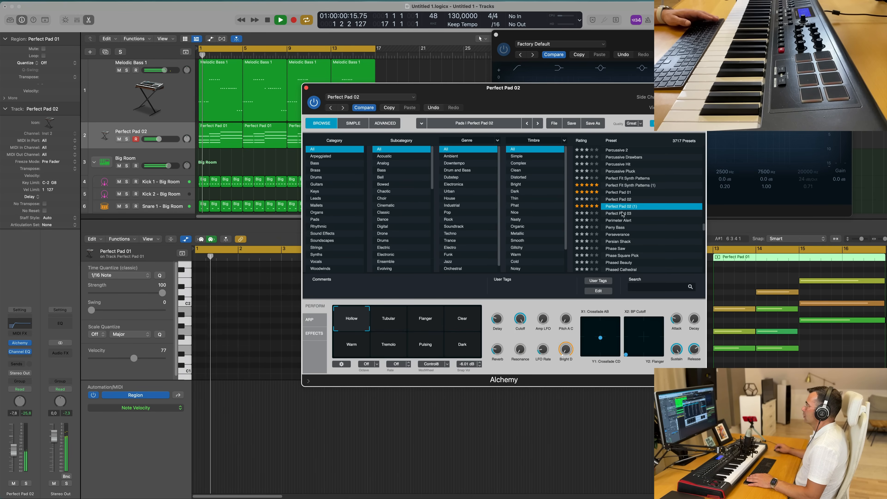
pyautogui.click(623, 213)
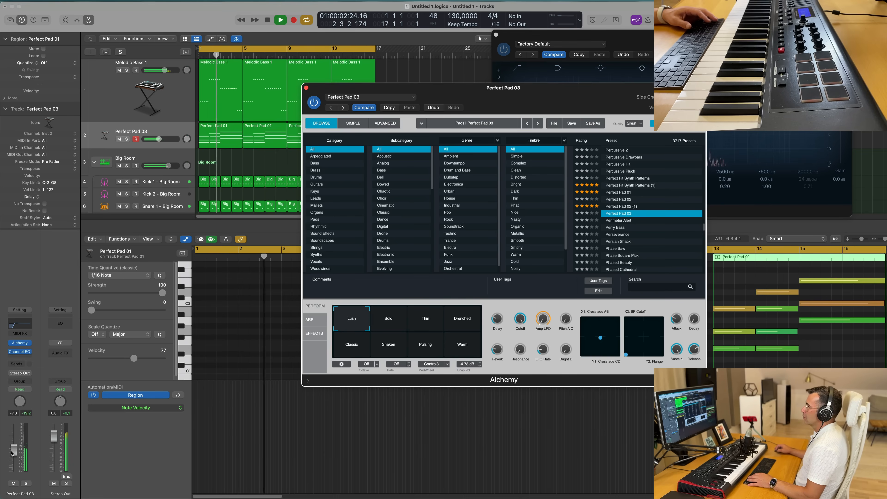
pyautogui.click(615, 221)
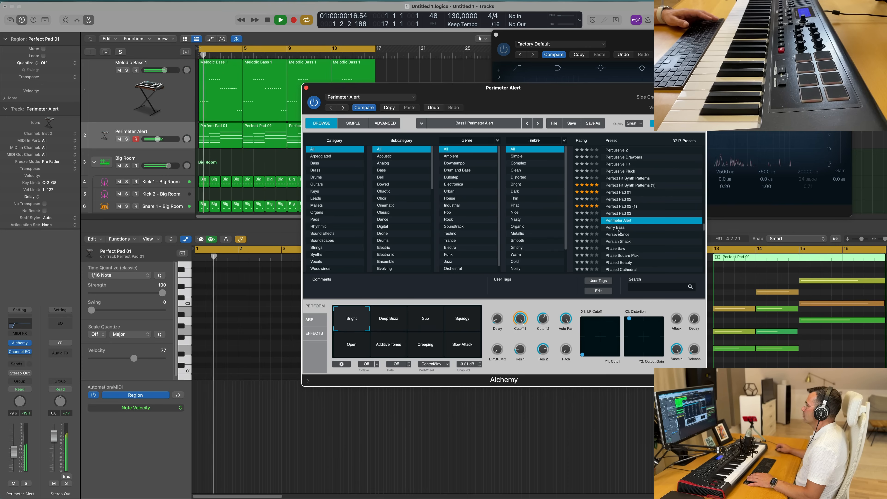
pyautogui.click(615, 227)
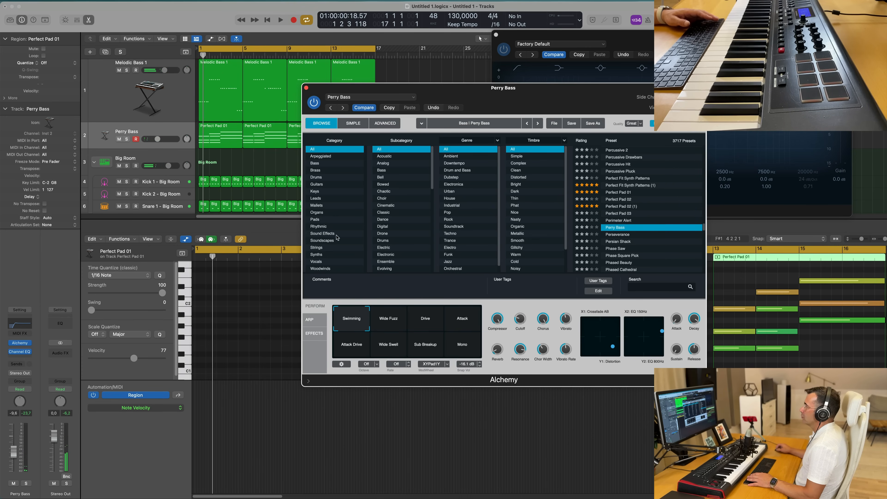
# - Filter Alchemy's browser to the Pads category, load the 1940s Choir preset and pick the Old variation
pyautogui.click(323, 220)
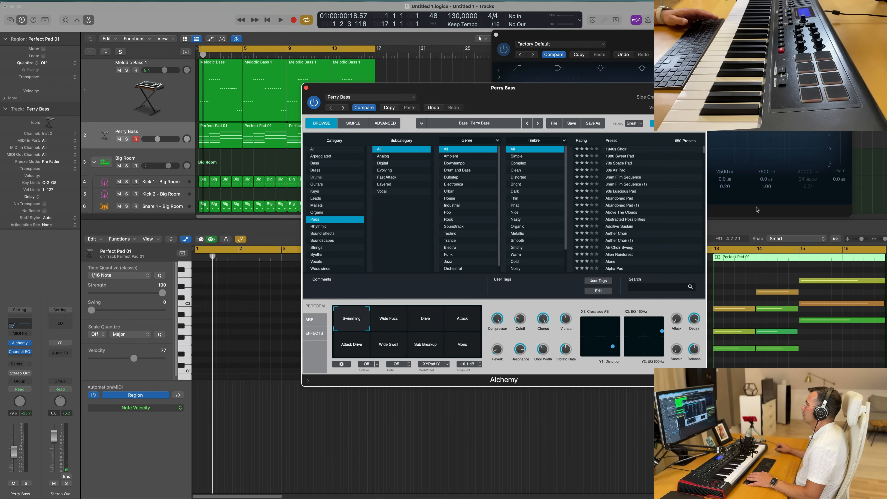
pyautogui.click(620, 151)
pyautogui.moveTo(550, 95); pyautogui.dragTo(603, 84)
pyautogui.moveTo(474, 268); pyautogui.dragTo(433, 261)
pyautogui.click(392, 302)
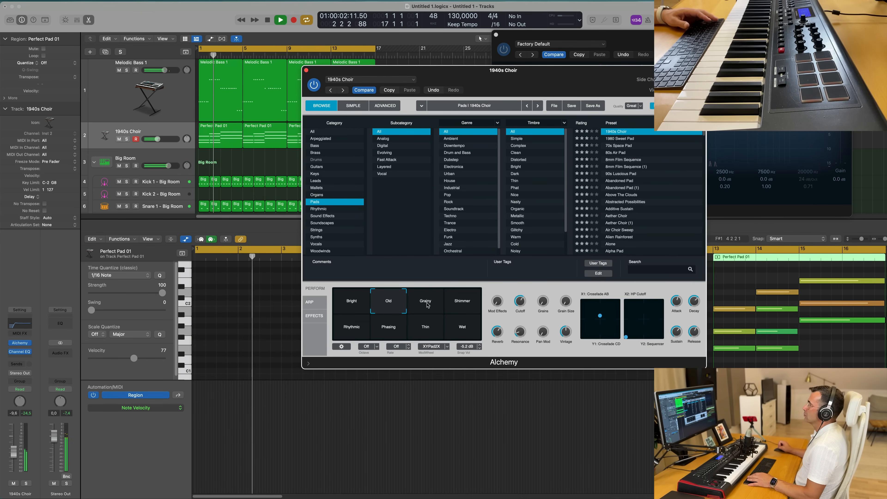
# - Audition the 1940s Choir performance variations and settle on Wet
pyautogui.moveTo(547, 71); pyautogui.dragTo(594, 65)
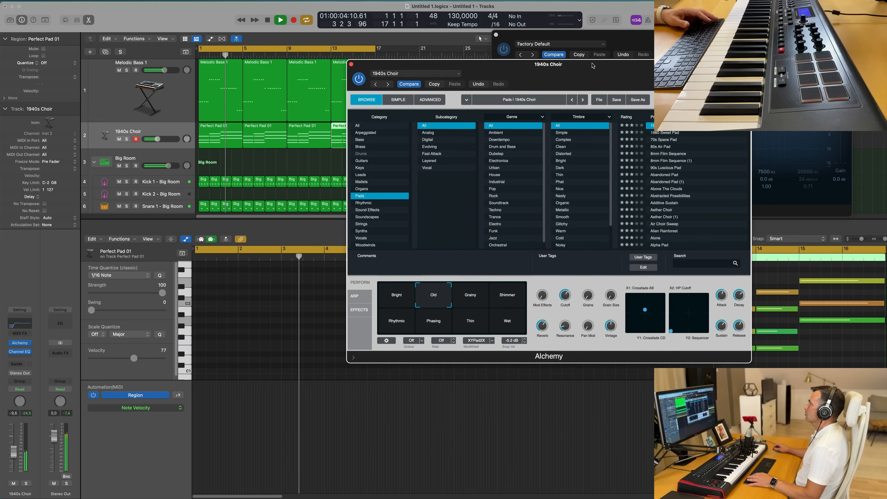
pyautogui.click(507, 293)
pyautogui.click(472, 301)
pyautogui.click(403, 325)
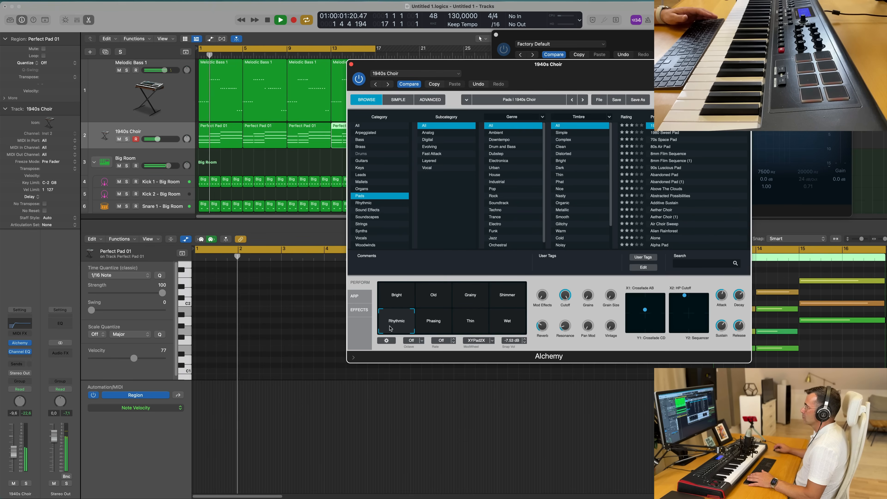
pyautogui.click(436, 329)
pyautogui.click(470, 323)
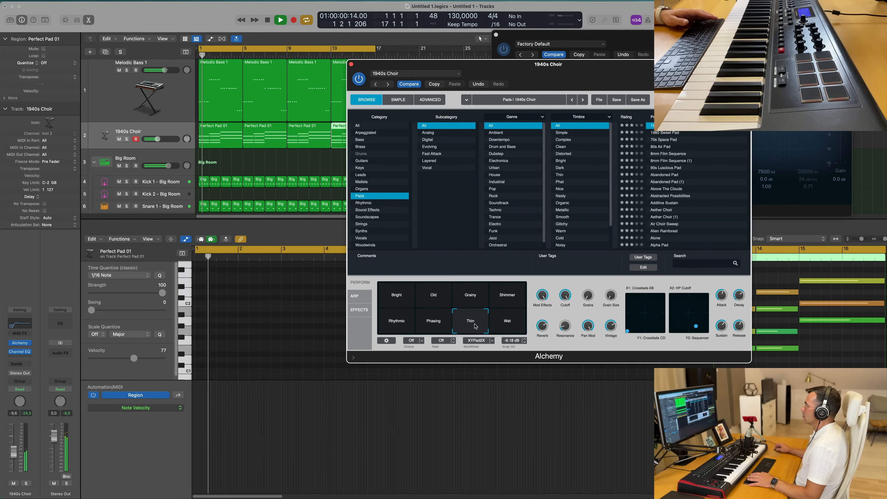
pyautogui.click(509, 326)
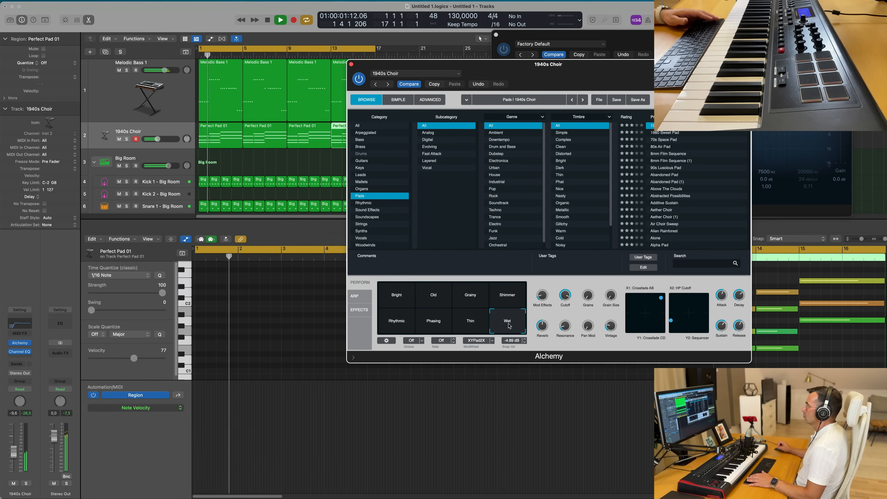
# - Switch the 1940s Choir variation to Old and move the Alchemy window aside
pyautogui.click(390, 303)
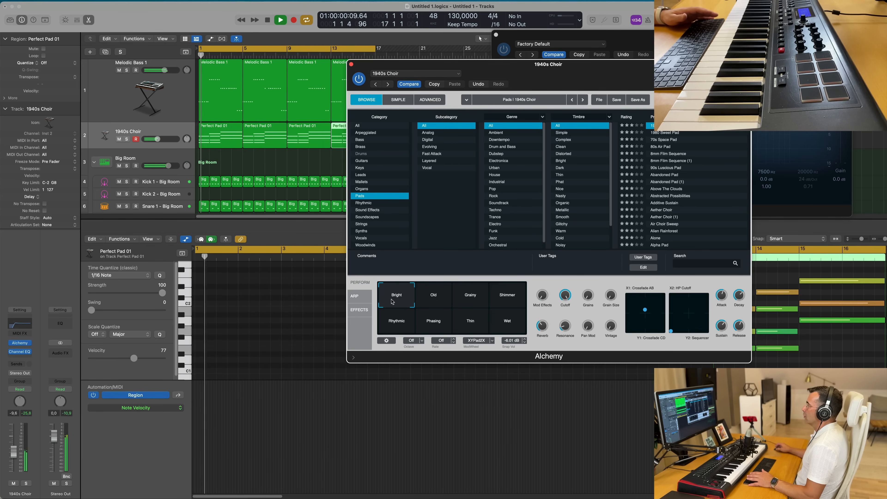
pyautogui.click(431, 294)
pyautogui.moveTo(571, 64); pyautogui.dragTo(610, 109)
pyautogui.hscroll(-3, 292, 161)
pyautogui.hscroll(-1, 293, 161)
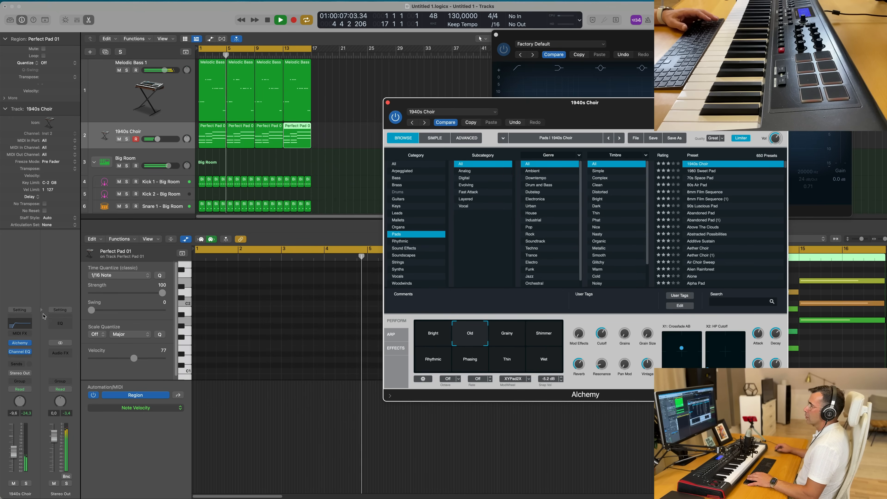
# - Open the choir track's Channel EQ, nudge the low-cut band slightly, close it and start playback
pyautogui.click(21, 325)
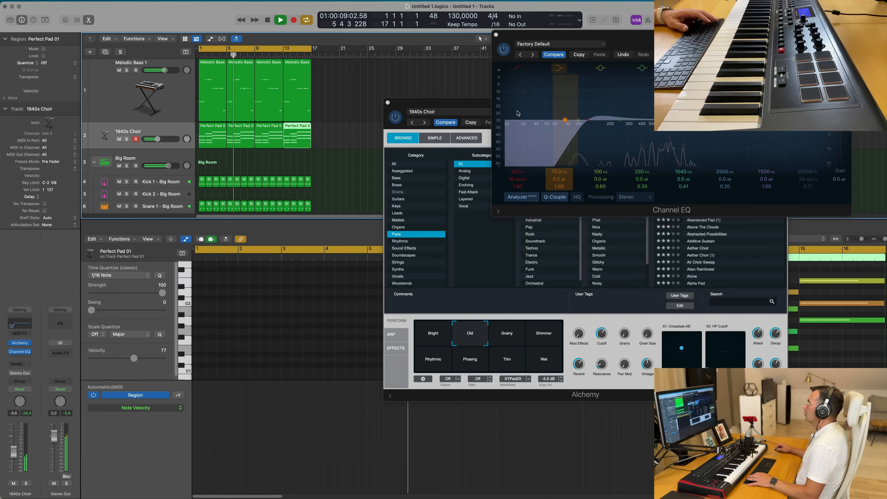
pyautogui.moveTo(578, 131); pyautogui.dragTo(576, 132)
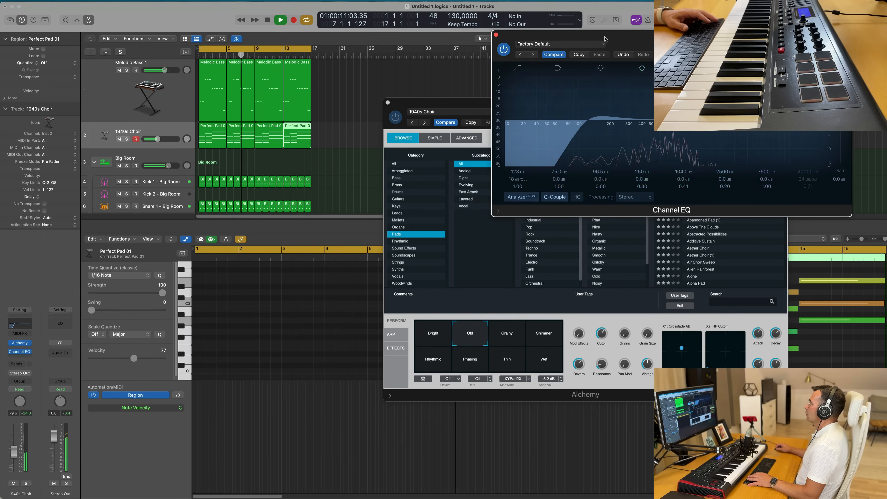
pyautogui.moveTo(512, 37); pyautogui.dragTo(487, 35)
pyautogui.click(470, 33)
pyautogui.press('space')
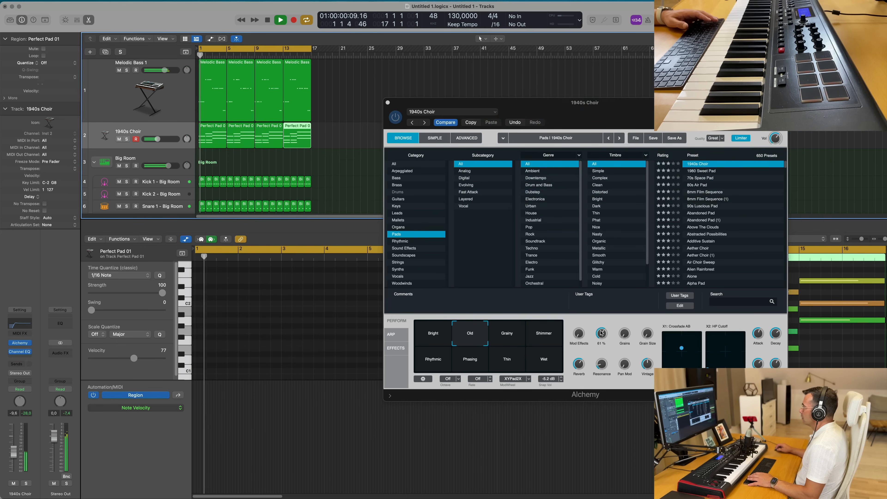
# - Lower Alchemy's Cutoff to about 56% and set Decay to about 39% while the track replays
pyautogui.moveTo(602, 333); pyautogui.dragTo(602, 336)
pyautogui.press('Return')
pyautogui.press('Return')
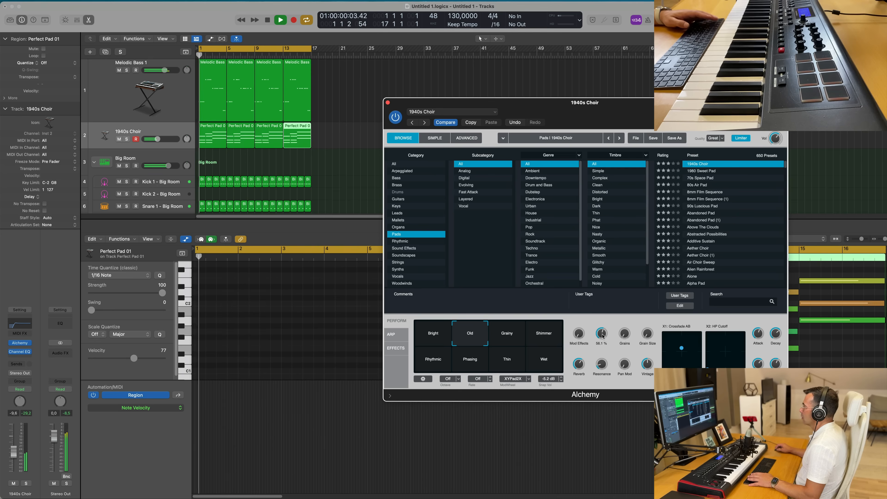
pyautogui.press('Return')
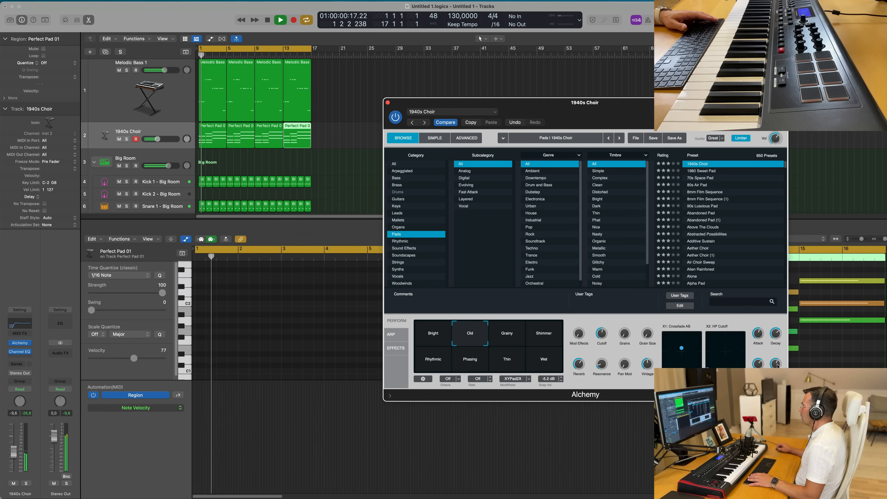
pyautogui.press('Return')
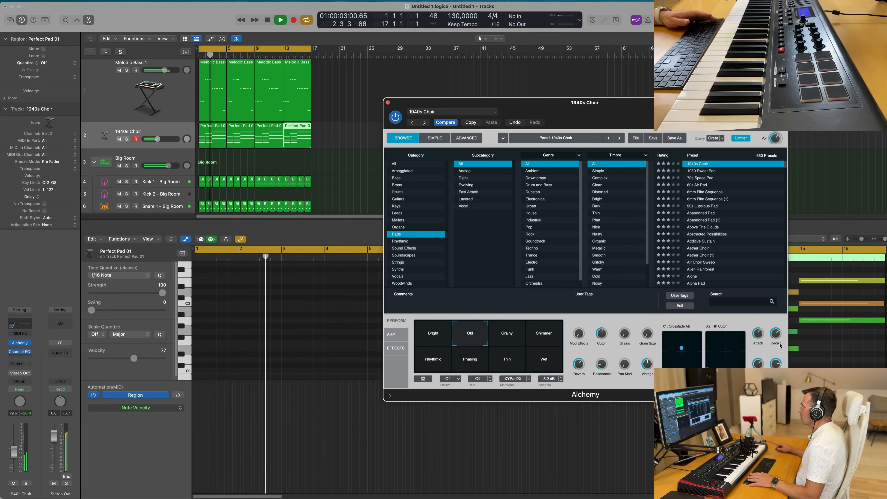
pyautogui.moveTo(775, 334); pyautogui.dragTo(775, 332)
pyautogui.moveTo(775, 334)
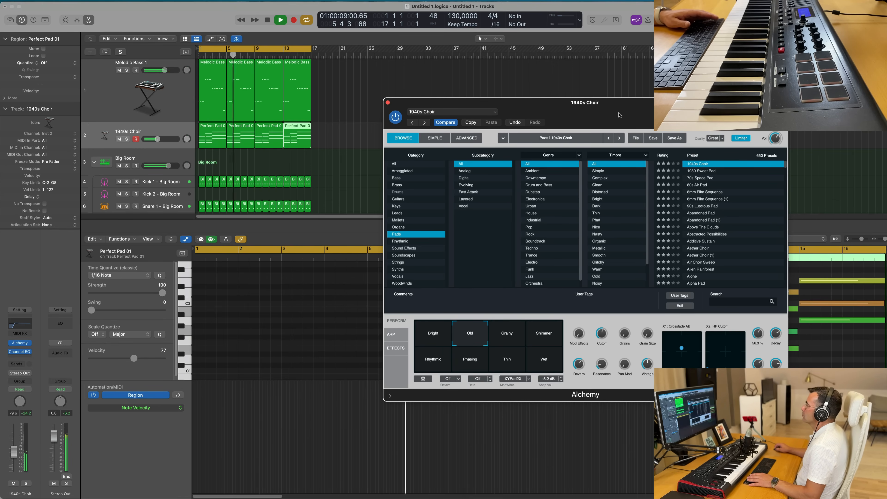
# - Close the Alchemy window and select all regions on the 1940s Choir track
pyautogui.moveTo(622, 115); pyautogui.dragTo(558, 110)
pyautogui.click(325, 98)
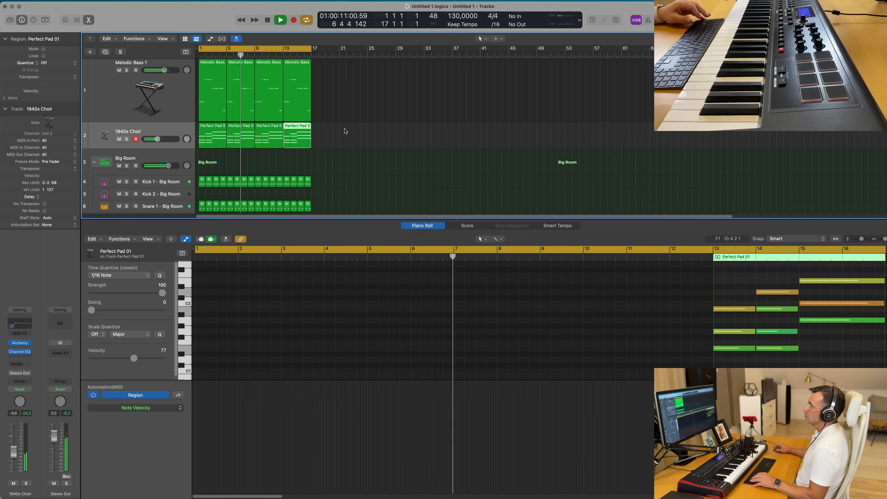
pyautogui.click(178, 129)
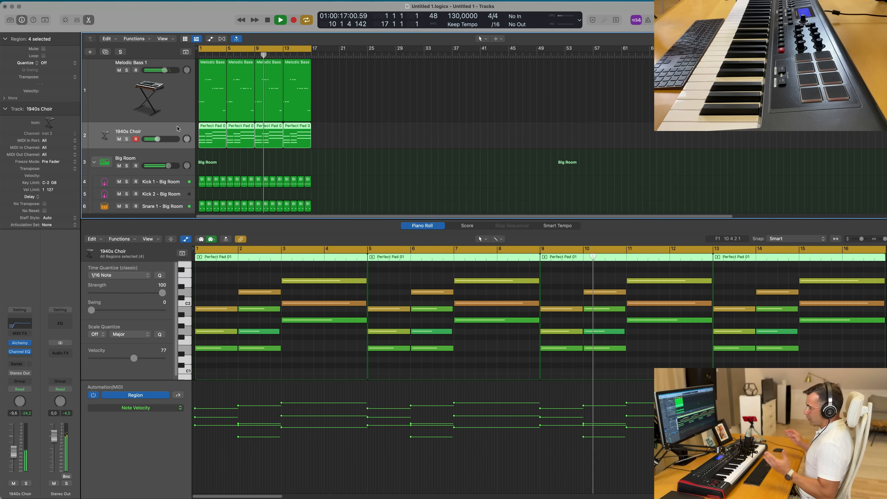
pyautogui.press('x')
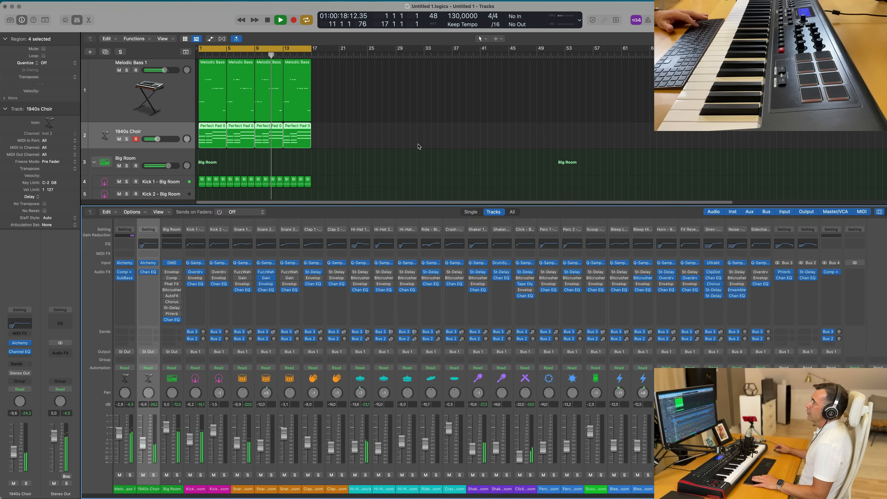
pyautogui.press('x')
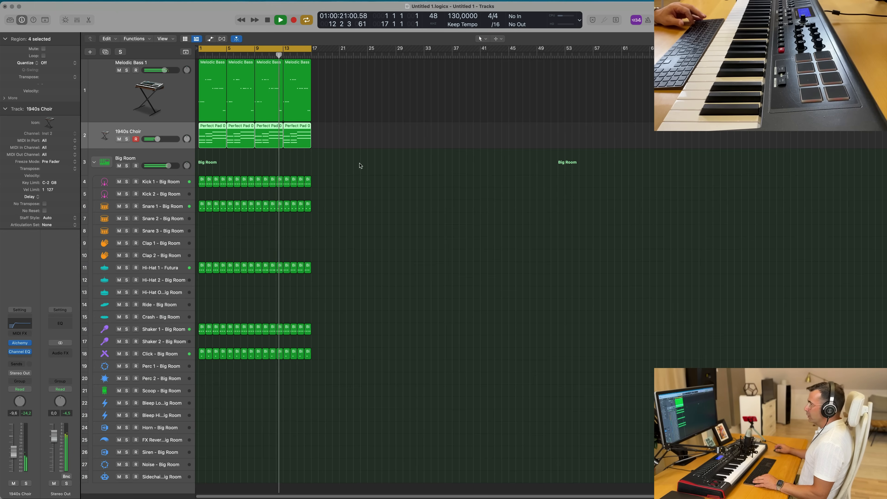
pyautogui.scroll(3, 364, 165)
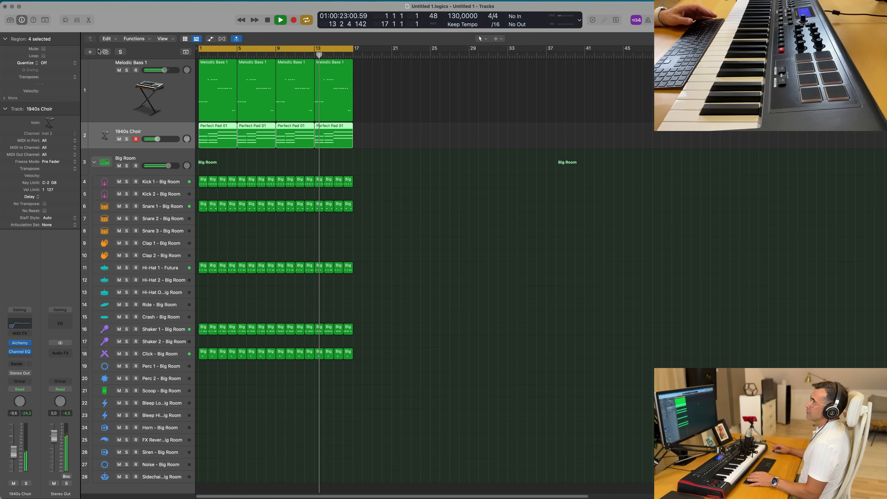
# - Create a new track with the same 1940s Choir settings and enlarge its track height
pyautogui.press('super+d')
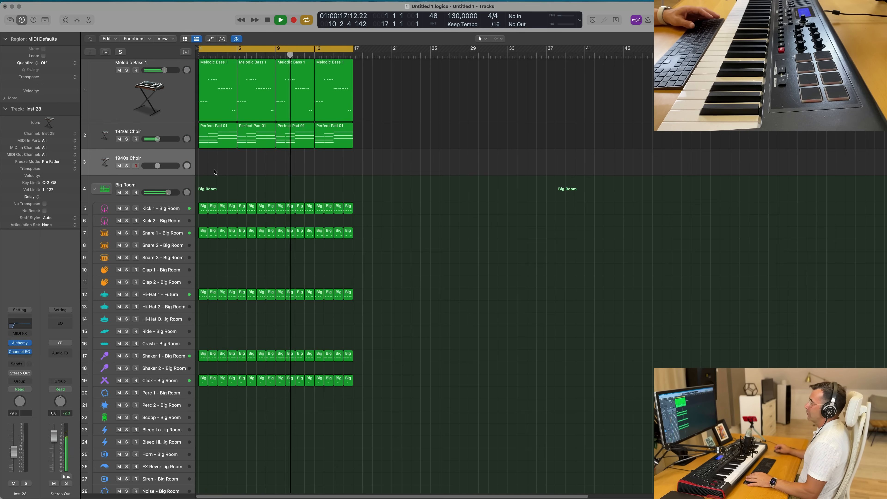
pyautogui.press('Return')
pyautogui.click(173, 147)
pyautogui.click(173, 160)
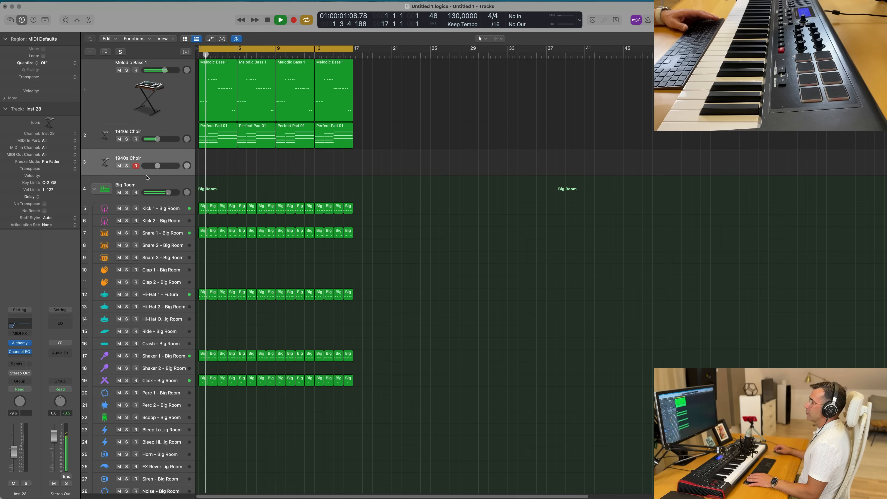
pyautogui.moveTo(147, 175); pyautogui.dragTo(145, 197)
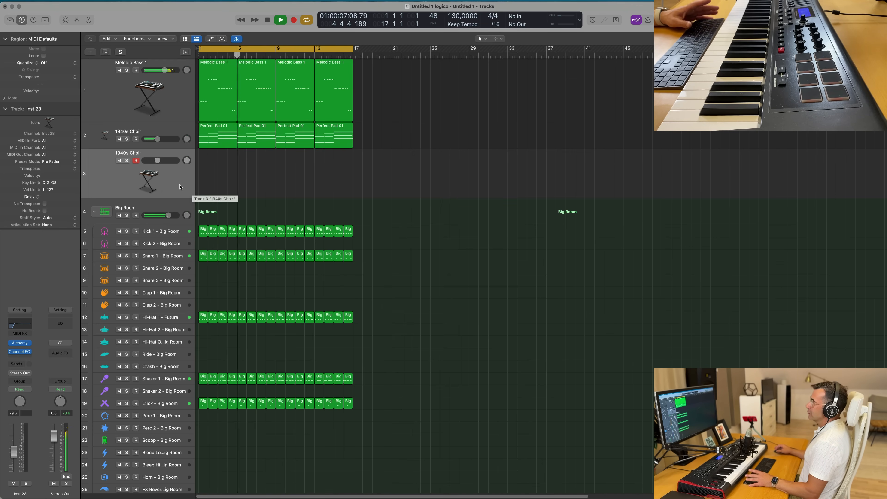
# - Copy the first Perfect Pad 01 region onto the new choir track and open it in the Piano Roll
pyautogui.press('space')
pyautogui.click(217, 145)
pyautogui.moveTo(220, 157); pyautogui.dragTo(220, 160)
pyautogui.press('space')
pyautogui.doubleClick(221, 157)
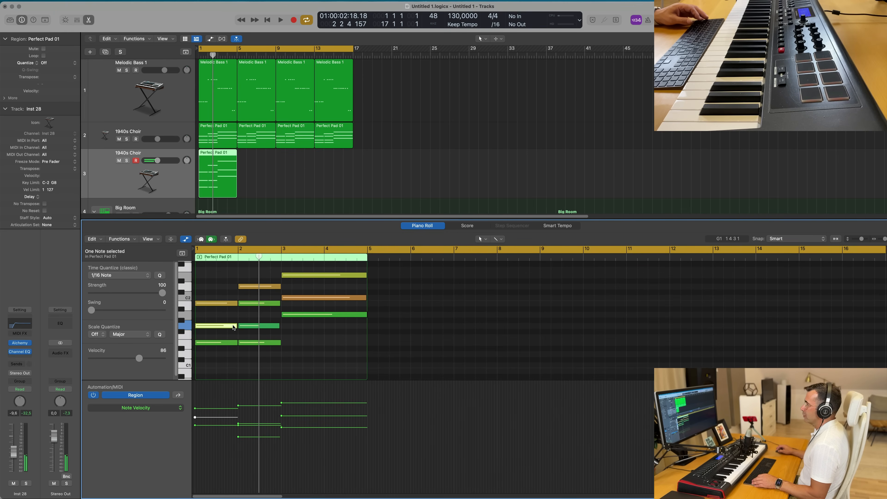
# - Turn the copied region's first two chords into short staccato notes by shortening, moving and deleting notes
pyautogui.moveTo(236, 326); pyautogui.dragTo(206, 341)
pyautogui.moveTo(236, 302)
pyautogui.mouseDown()
pyautogui.moveTo(210, 303)
pyautogui.moveTo(224, 304)
pyautogui.mouseUp()
pyautogui.press('space')
pyautogui.press('space')
pyautogui.click(258, 303)
pyautogui.press('Delete')
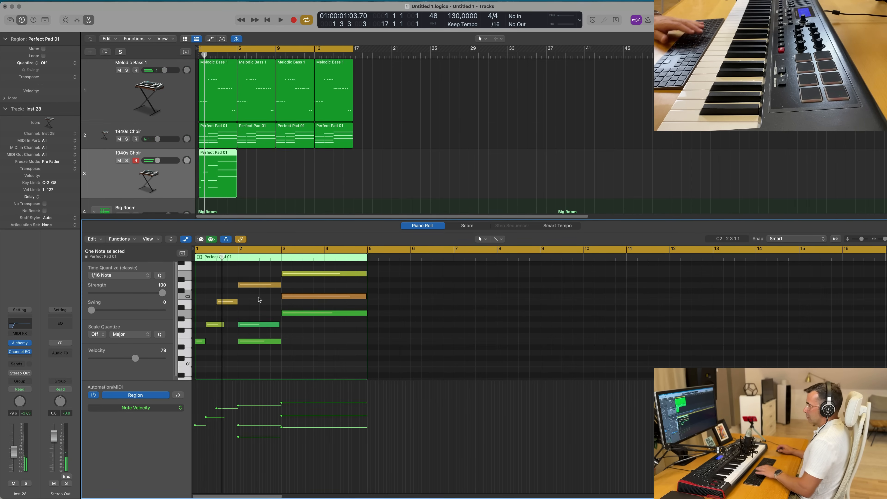
pyautogui.moveTo(280, 285); pyautogui.dragTo(248, 288)
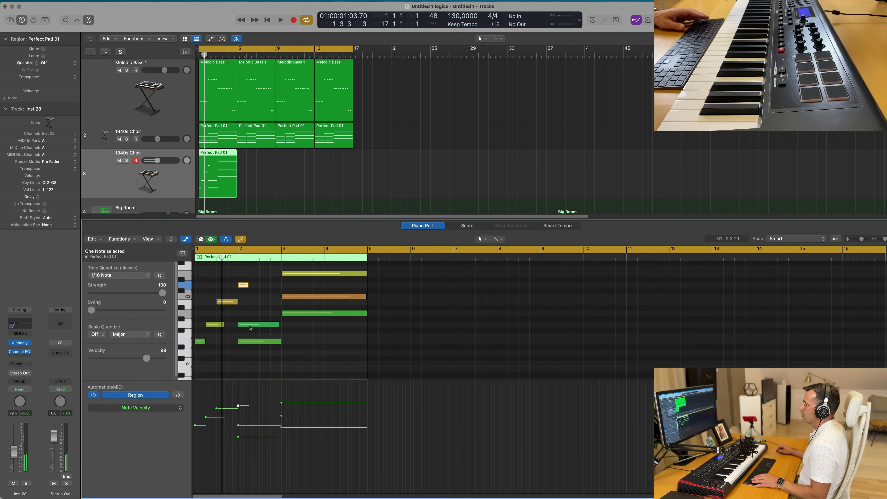
pyautogui.moveTo(278, 324); pyautogui.dragTo(266, 343)
pyautogui.click(262, 342)
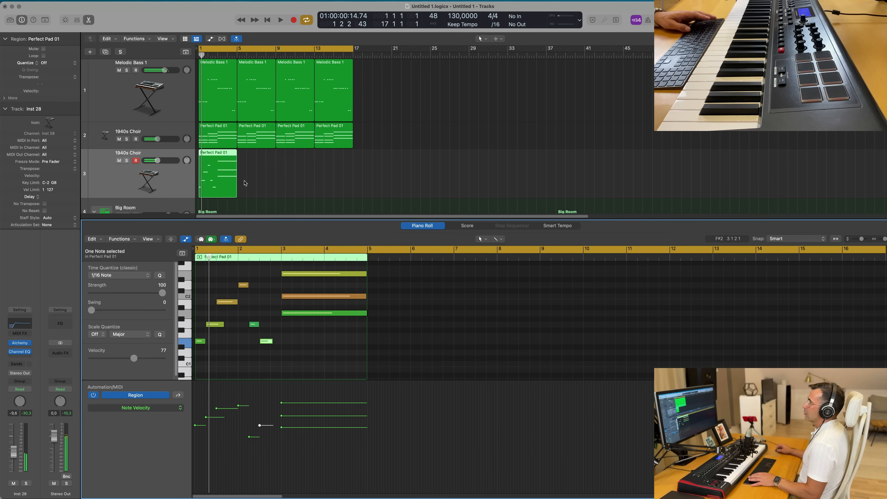
# - Shorten the long sustained chord notes in bars 3–4 into short rhythmic stabs
pyautogui.press('super+a')
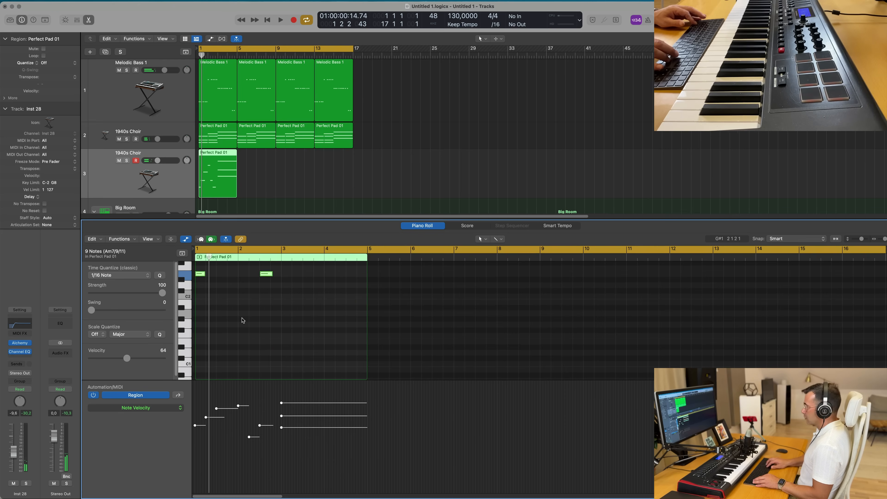
pyautogui.press('space')
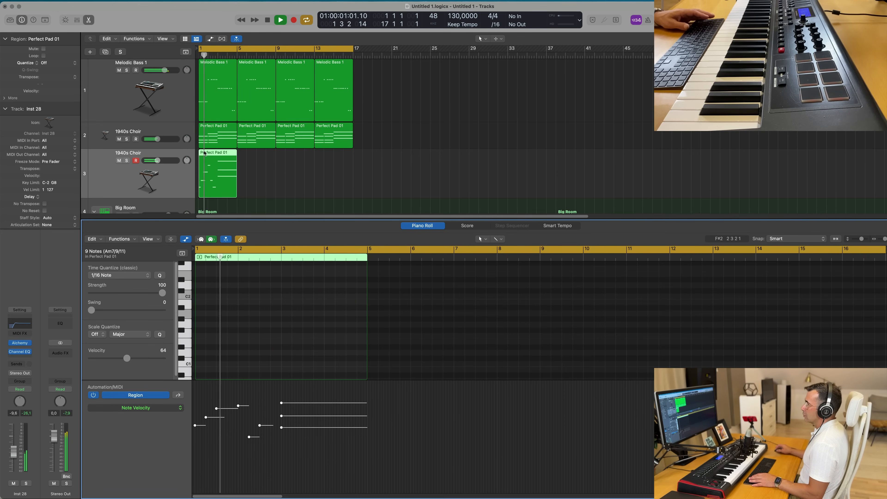
pyautogui.press('e')
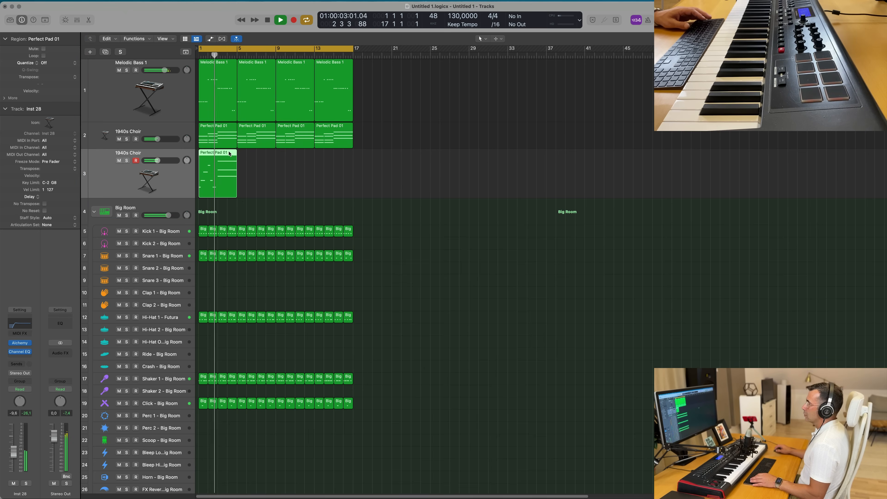
pyautogui.press('e')
pyautogui.press('space')
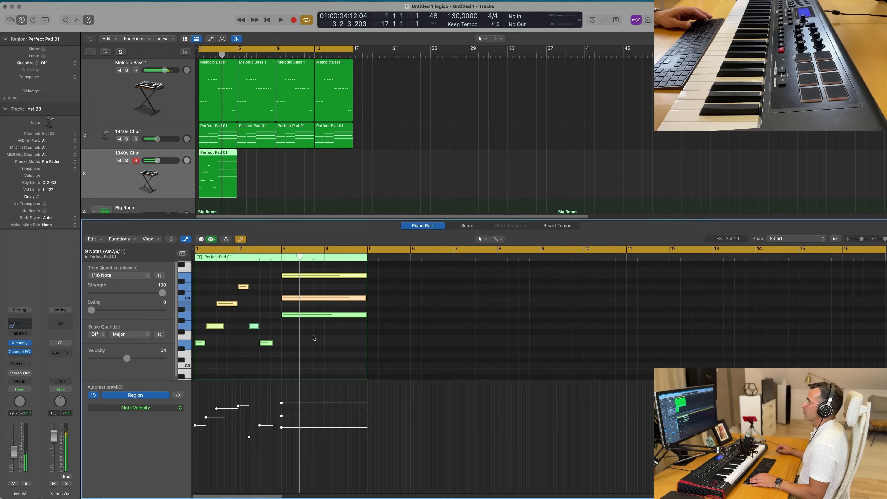
pyautogui.click(274, 323)
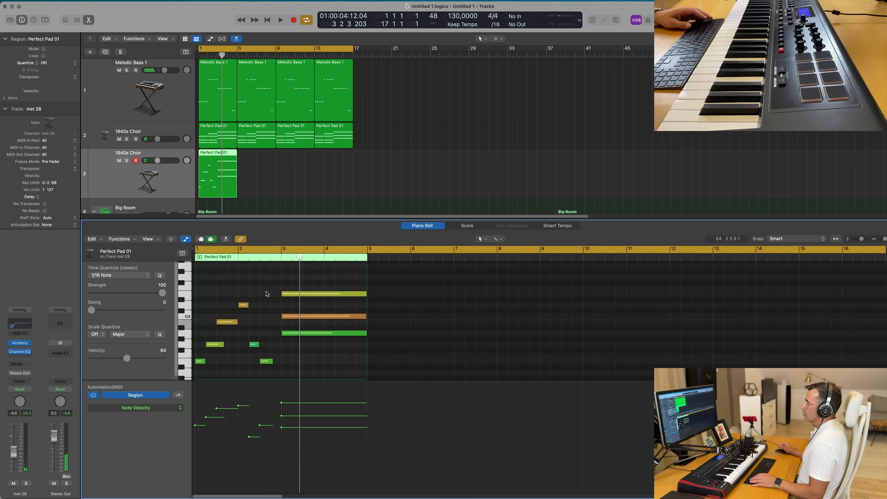
pyautogui.click(356, 297)
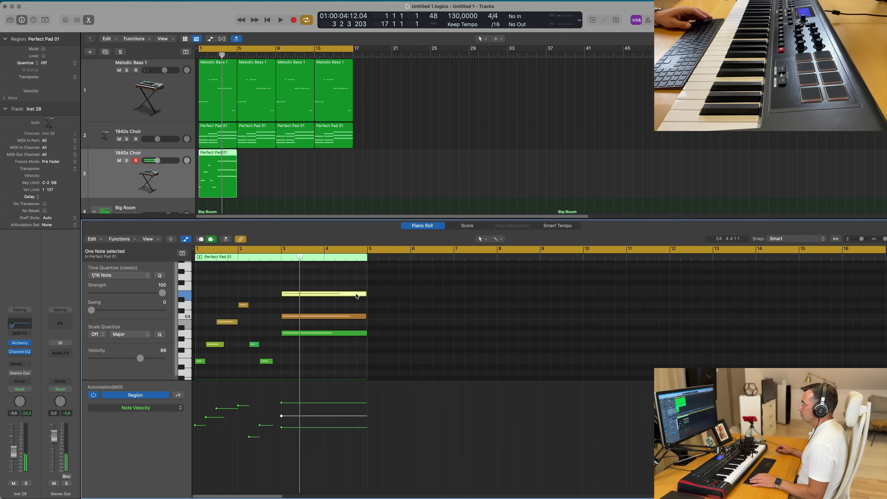
pyautogui.click(361, 317)
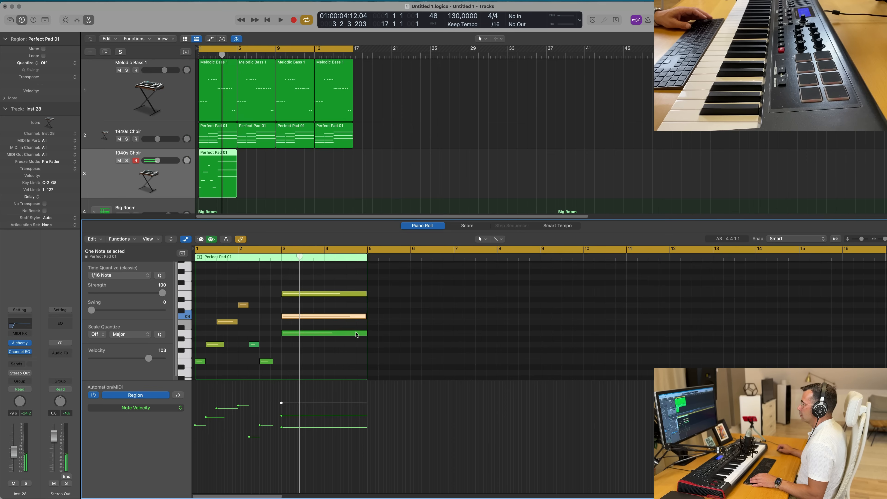
pyautogui.click(362, 333)
pyautogui.moveTo(366, 333); pyautogui.dragTo(293, 334)
pyautogui.moveTo(365, 316); pyautogui.dragTo(309, 318)
pyautogui.moveTo(364, 294); pyautogui.dragTo(329, 335)
pyautogui.press('space')
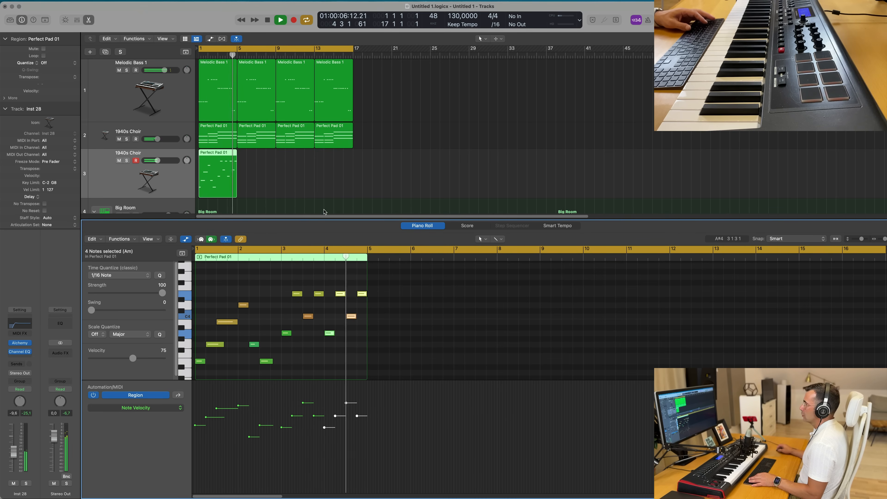
# - Repeat the edited region three times to fill the new track through bar 16
pyautogui.press('space')
pyautogui.click(215, 172)
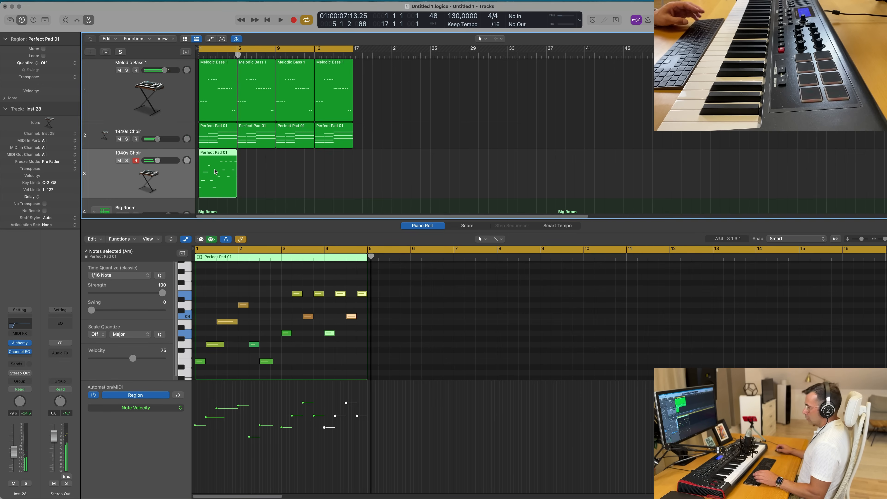
pyautogui.press('super+r')
pyautogui.press('super+r')
pyautogui.press('super+r')
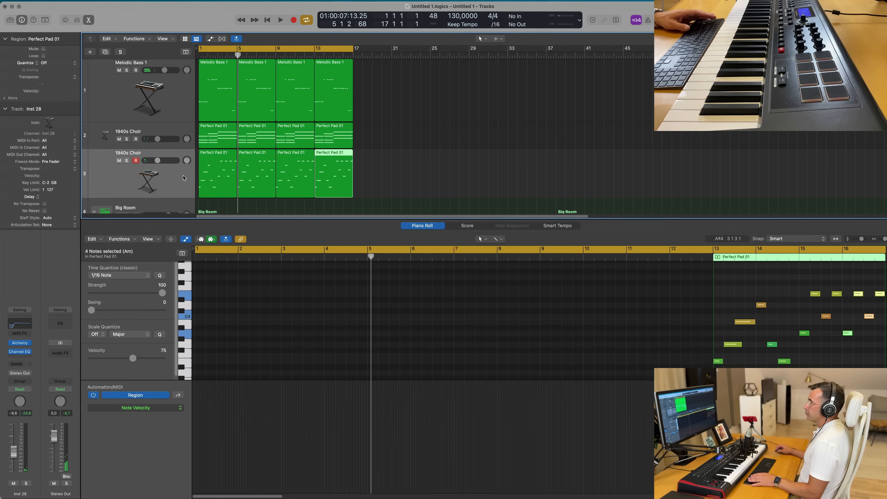
# - Open the new track's Alchemy, filter the browser to Brass and load the 80s Fantasy preset
pyautogui.click(170, 177)
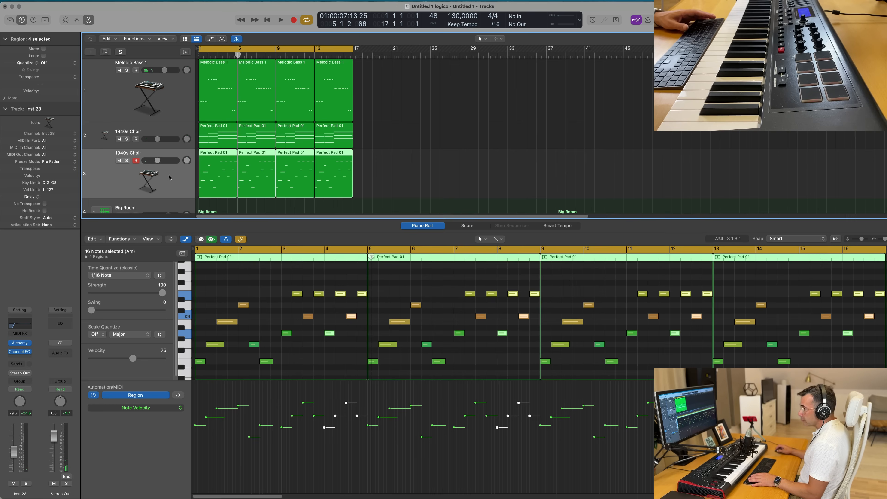
pyautogui.click(20, 344)
pyautogui.moveTo(461, 97); pyautogui.dragTo(439, 78)
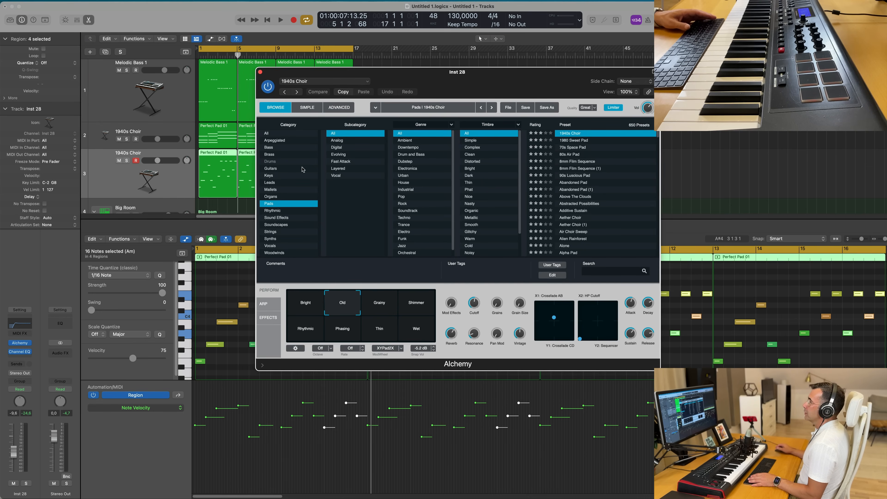
pyautogui.click(278, 155)
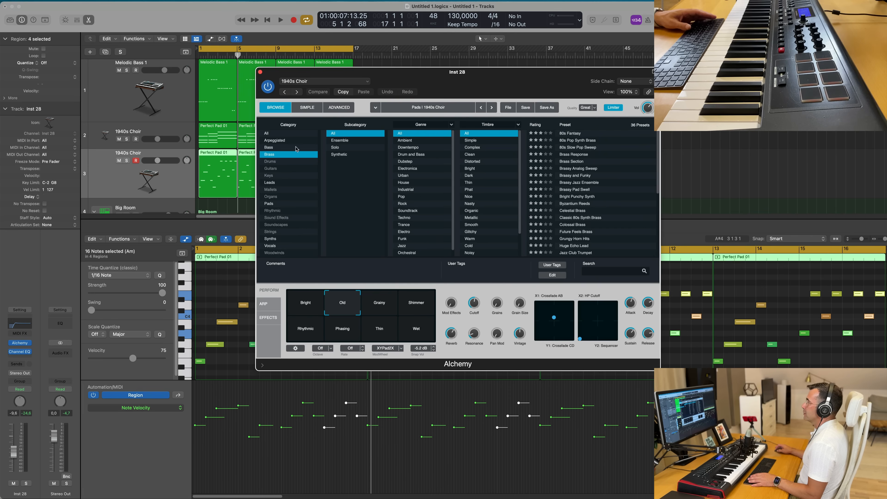
pyautogui.moveTo(458, 83); pyautogui.dragTo(544, 78)
pyautogui.click(538, 121)
pyautogui.press('space')
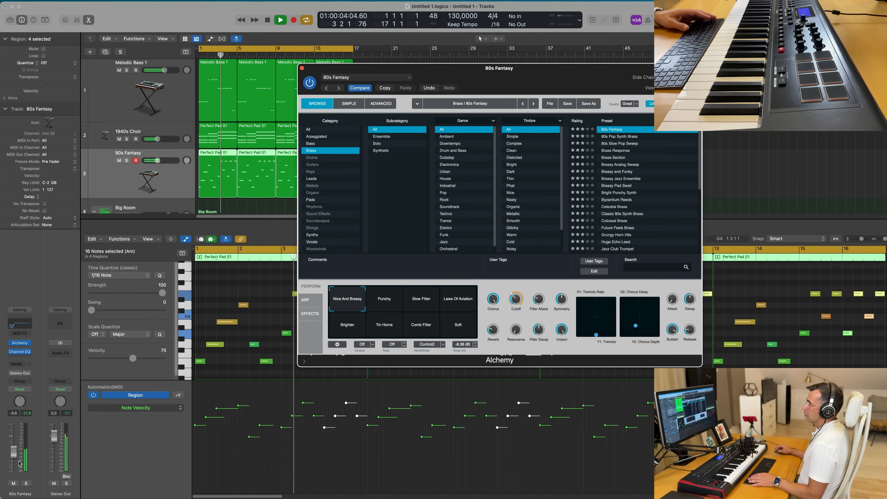
# - Adjust the 80s Fantasy track's volume fader and select the Punchy performance pad while auditioning the stabs
pyautogui.moveTo(11, 454); pyautogui.dragTo(10, 451)
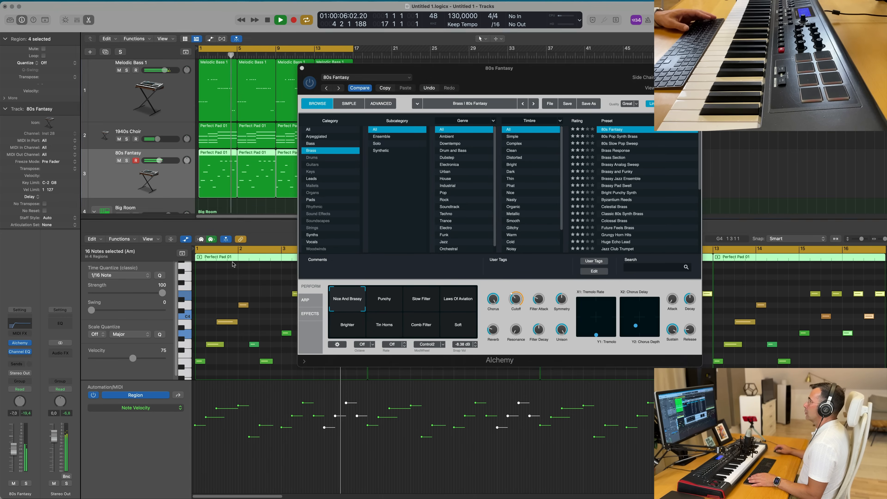
pyautogui.moveTo(544, 69); pyautogui.dragTo(571, 62)
pyautogui.press('space')
pyautogui.press('space')
pyautogui.click(415, 300)
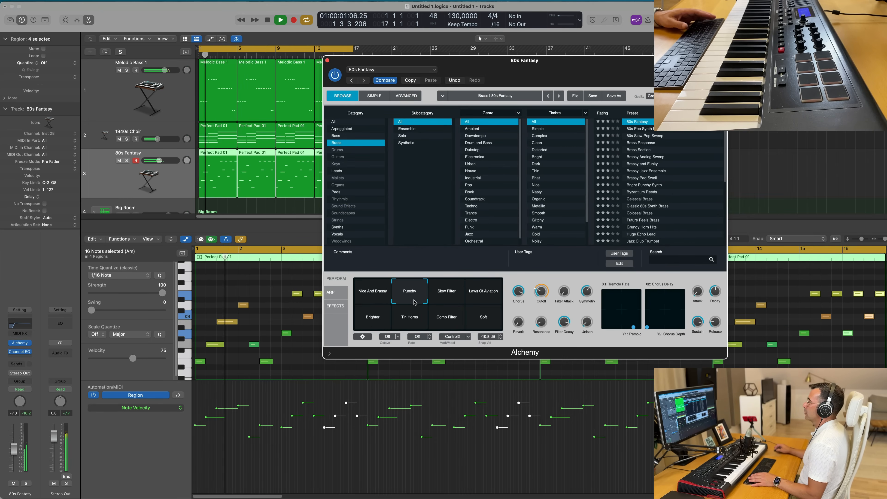
pyautogui.moveTo(19, 453); pyautogui.dragTo(18, 455)
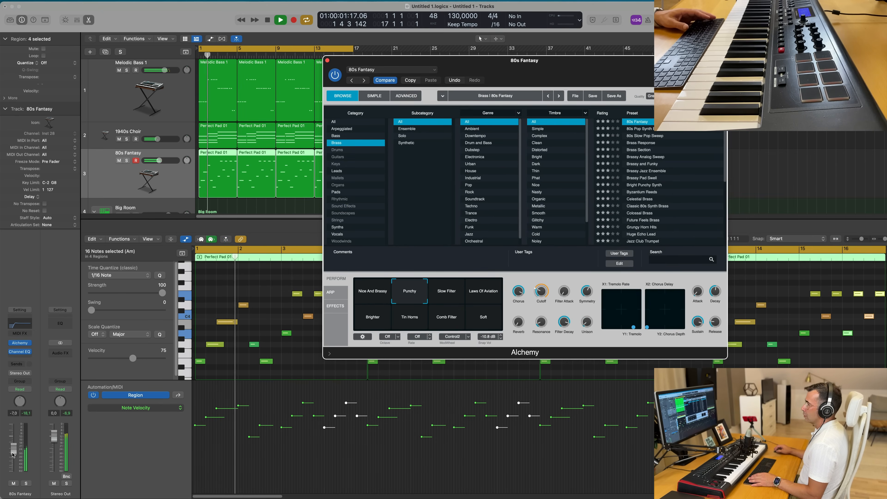
# - Audition Brass presets in Alchemy's browser and load Brassy Pad Swell on the stab track
pyautogui.click(653, 130)
pyautogui.press('space')
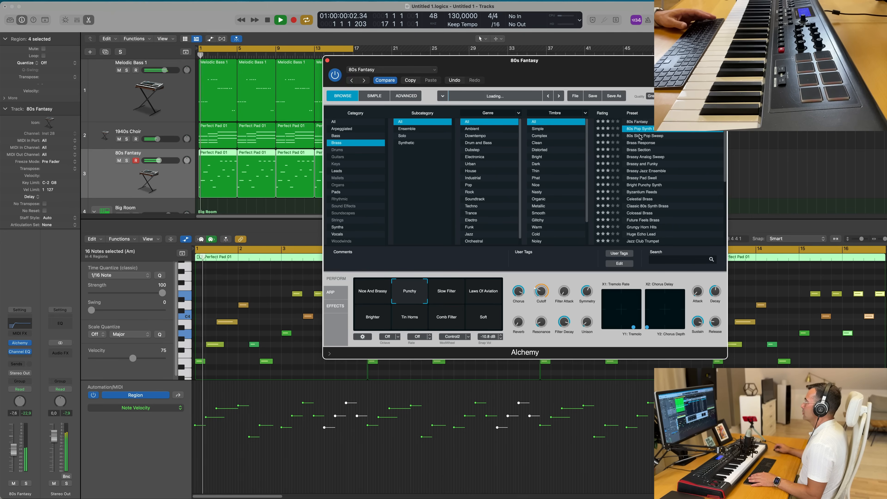
pyautogui.click(647, 137)
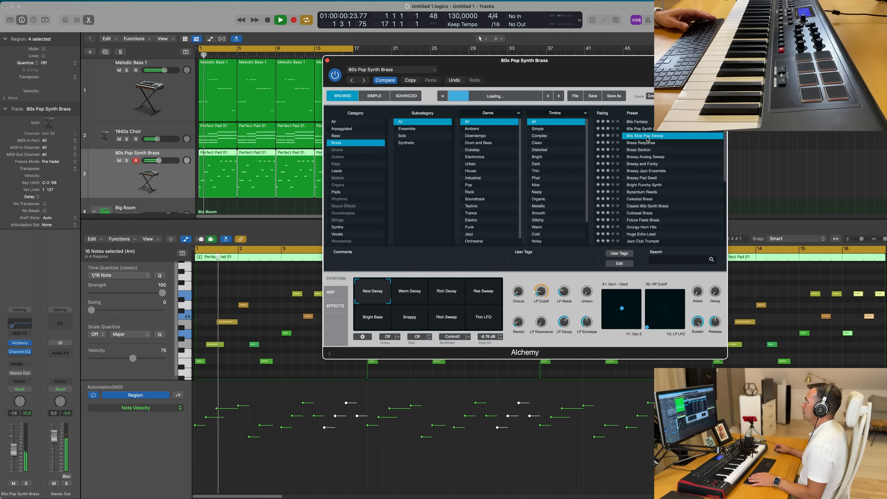
pyautogui.click(647, 143)
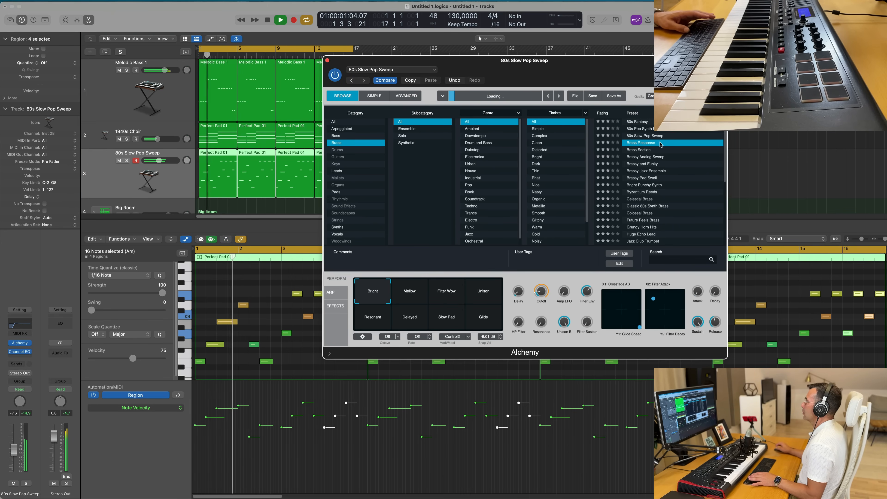
pyautogui.click(650, 157)
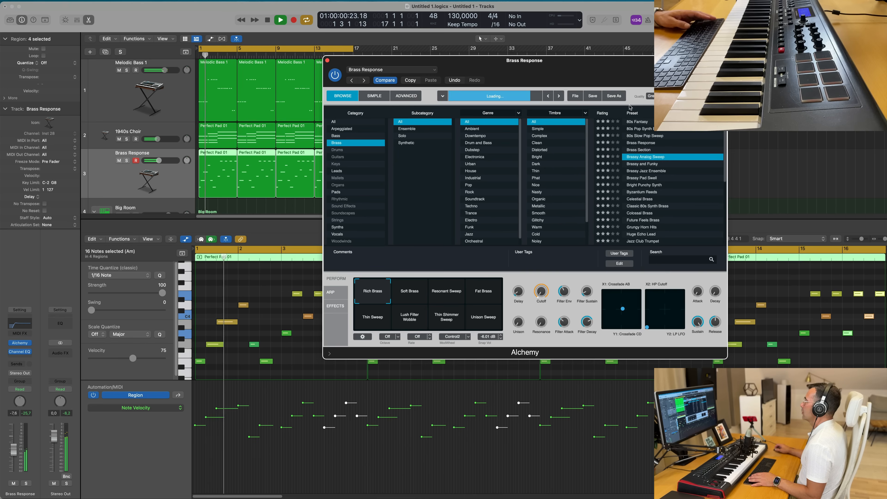
pyautogui.moveTo(589, 64); pyautogui.dragTo(565, 64)
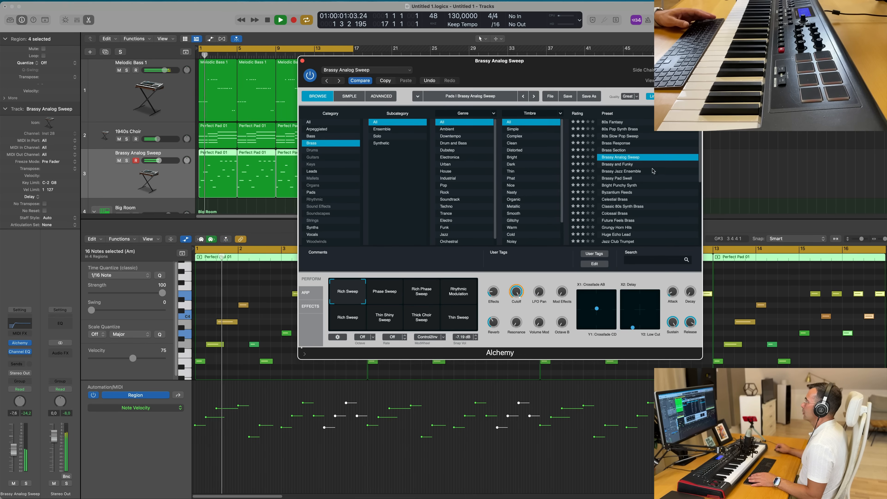
pyautogui.scroll(-4, 653, 169)
pyautogui.click(627, 153)
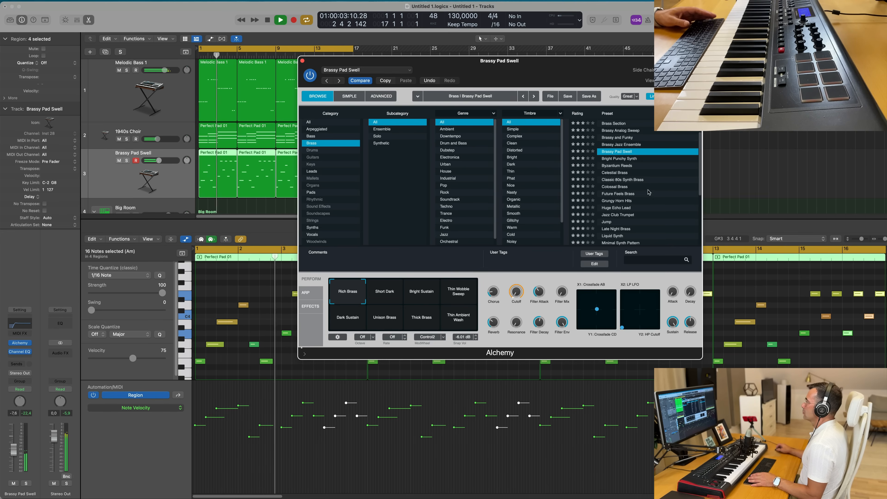
pyautogui.moveTo(520, 65); pyautogui.dragTo(715, 83)
pyautogui.press('space')
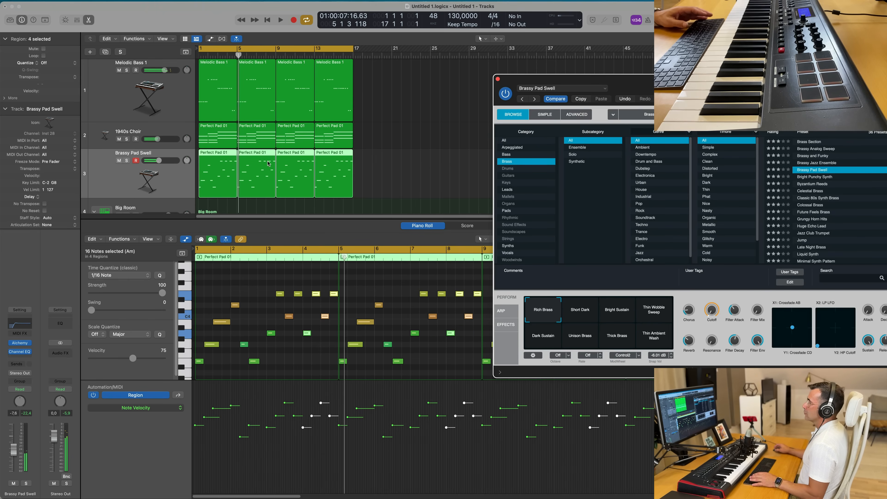
# - Open the stab track's first region, delete and move notes to form a short two-bar stab pattern
pyautogui.keyDown('super'); pyautogui.doubleClick(219, 153); pyautogui.keyUp('super')
pyautogui.click(212, 154)
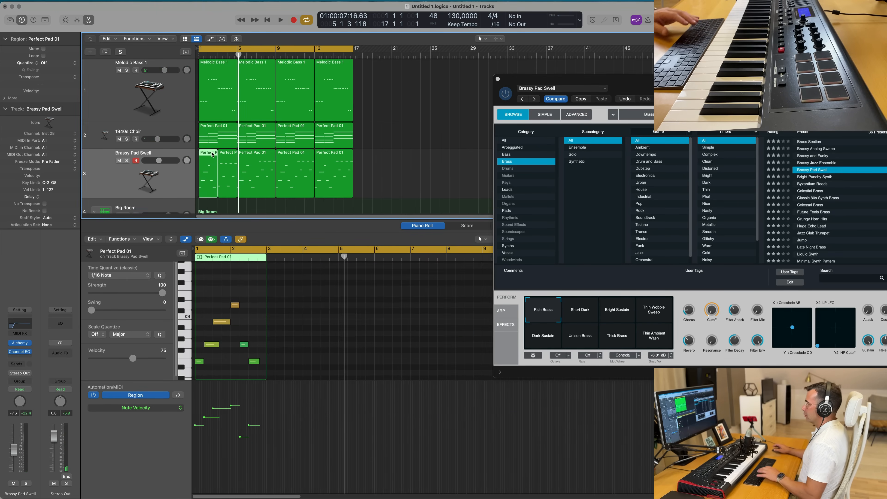
pyautogui.press('Delete')
pyautogui.moveTo(230, 155); pyautogui.dragTo(209, 157)
pyautogui.press('space')
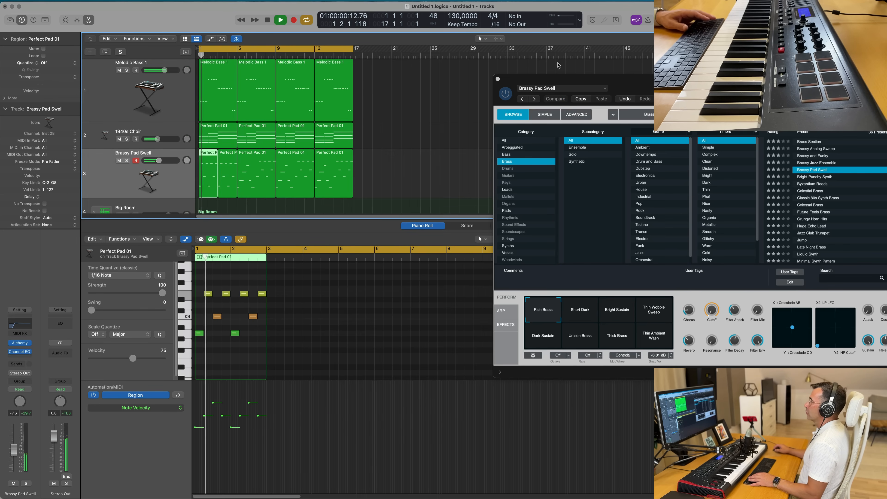
# - Close the Alchemy window and repeat the stab regions three times to fill the track through bar 16
pyautogui.moveTo(700, 77); pyautogui.dragTo(632, 54)
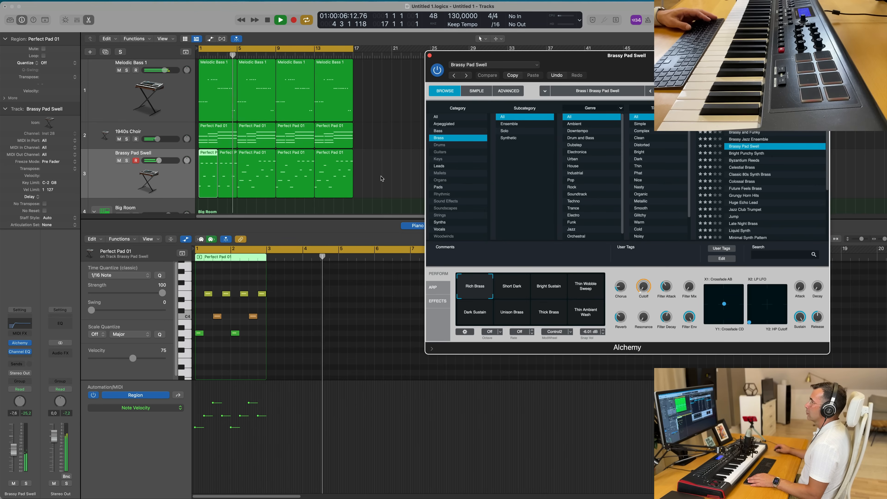
pyautogui.press('space')
pyautogui.press('super+w')
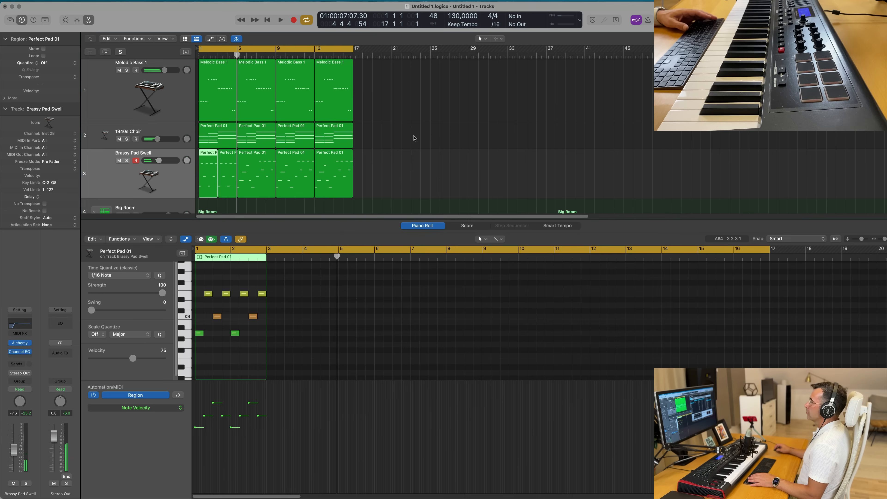
pyautogui.press('super+z')
pyautogui.click(185, 189)
pyautogui.press('super+r')
pyautogui.press('super+r')
pyautogui.press('super+r')
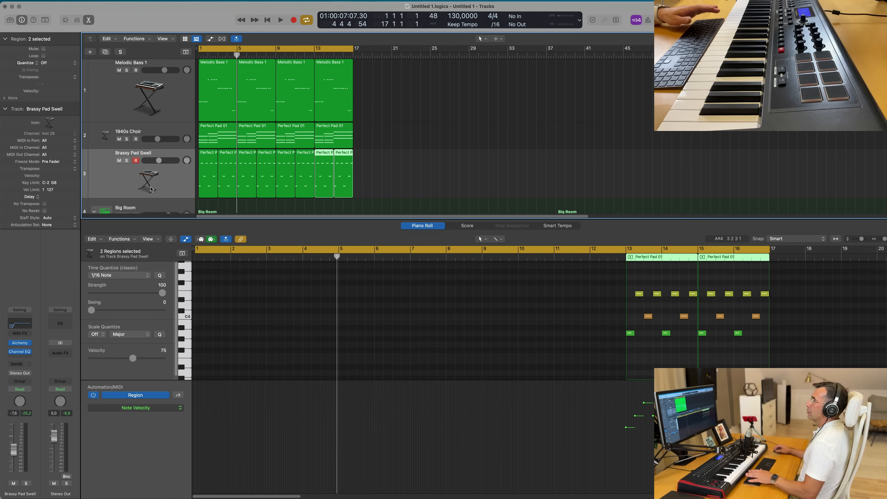
pyautogui.click(151, 188)
pyautogui.press('Return')
pyautogui.press('space')
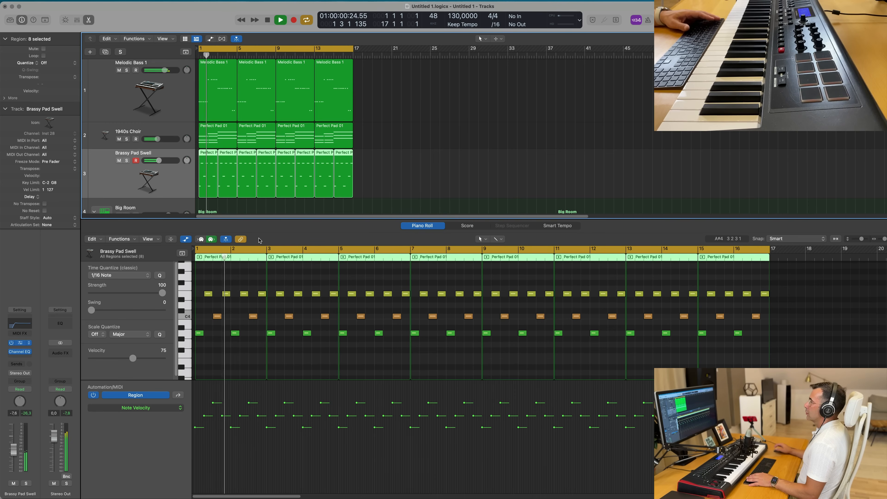
# - Reopen Alchemy, switch the browser to Keys and audition presets, loading Chillwave Vibes
pyautogui.press('v')
pyautogui.moveTo(550, 67); pyautogui.dragTo(453, 82)
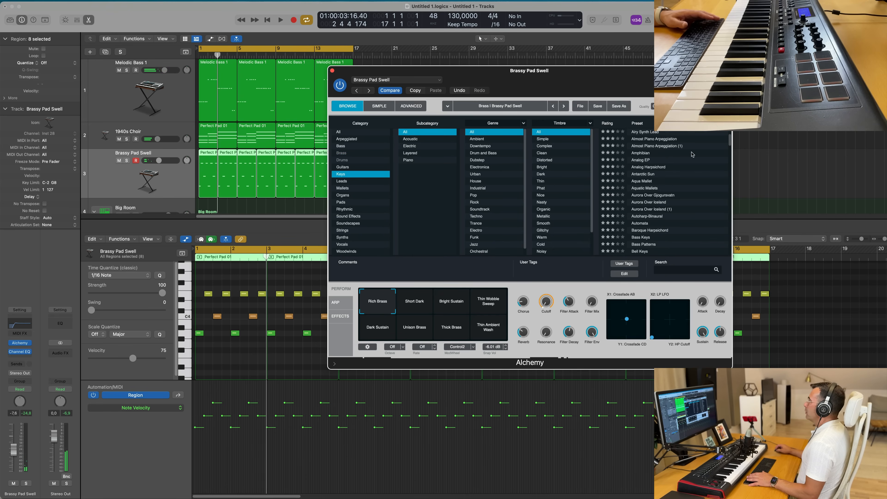
pyautogui.press('space')
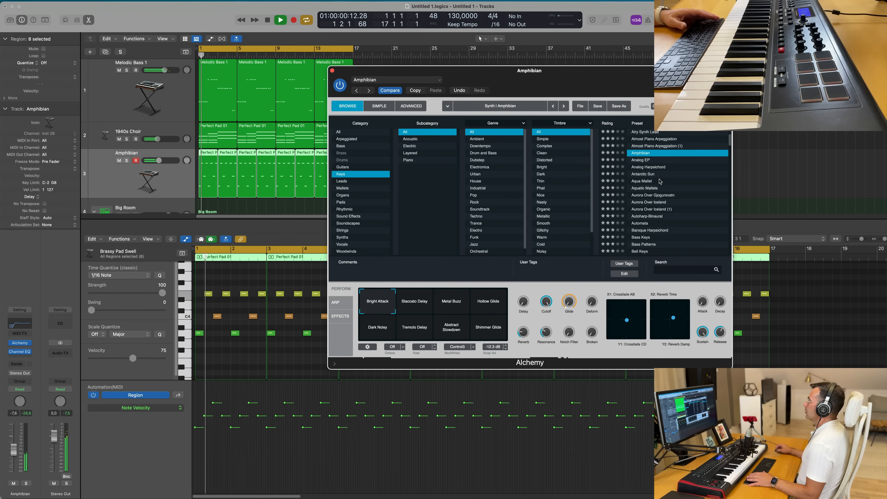
pyautogui.scroll(-1, 660, 180)
pyautogui.click(648, 176)
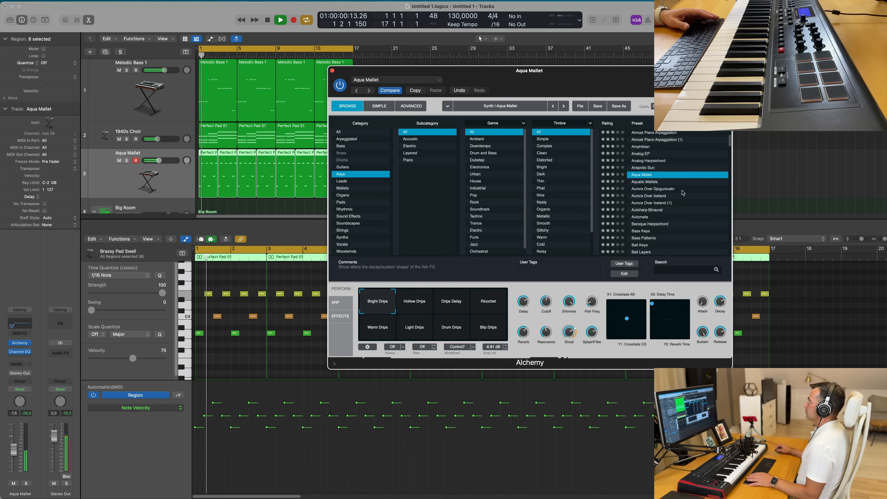
pyautogui.scroll(-1, 651, 180)
pyautogui.click(669, 180)
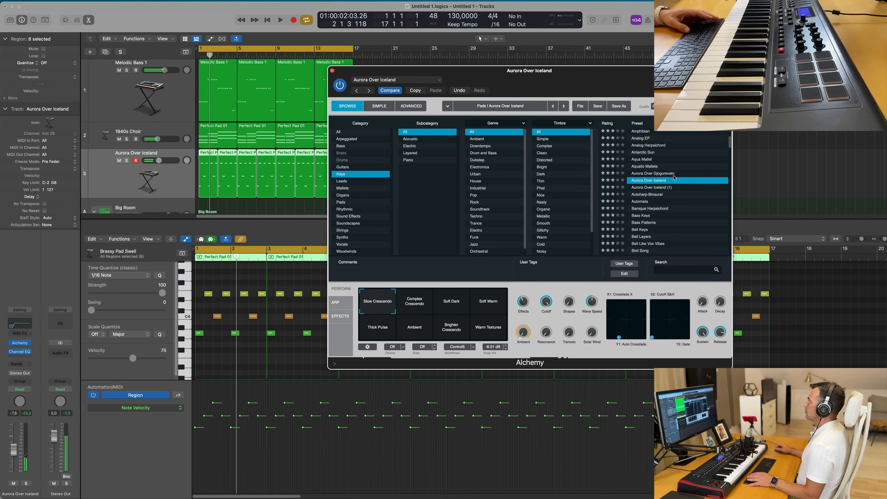
pyautogui.scroll(-3, 686, 179)
pyautogui.click(664, 182)
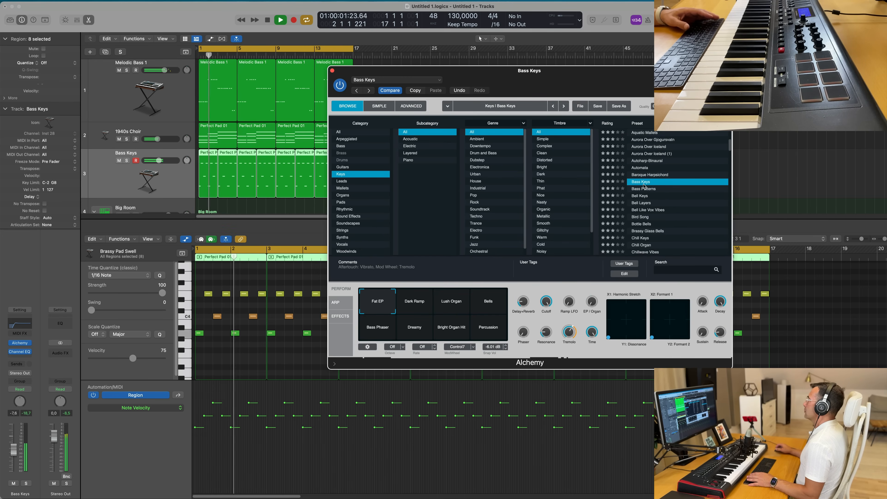
pyautogui.click(663, 190)
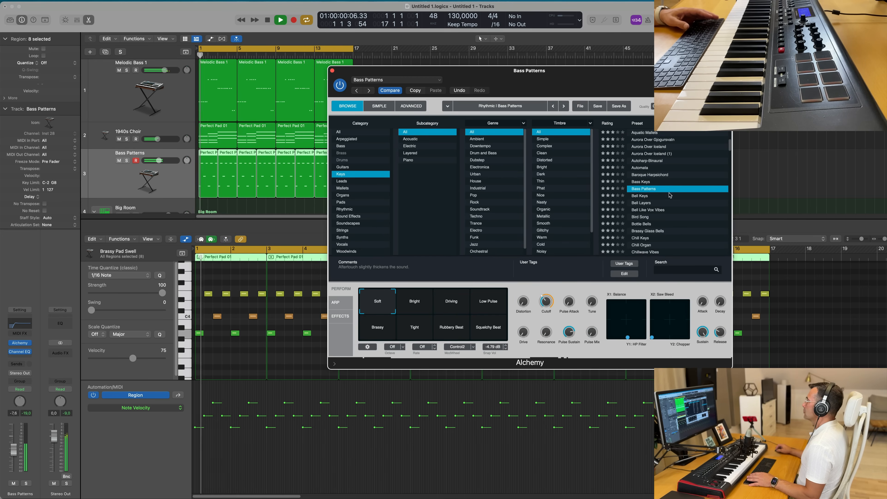
pyautogui.scroll(-2, 669, 195)
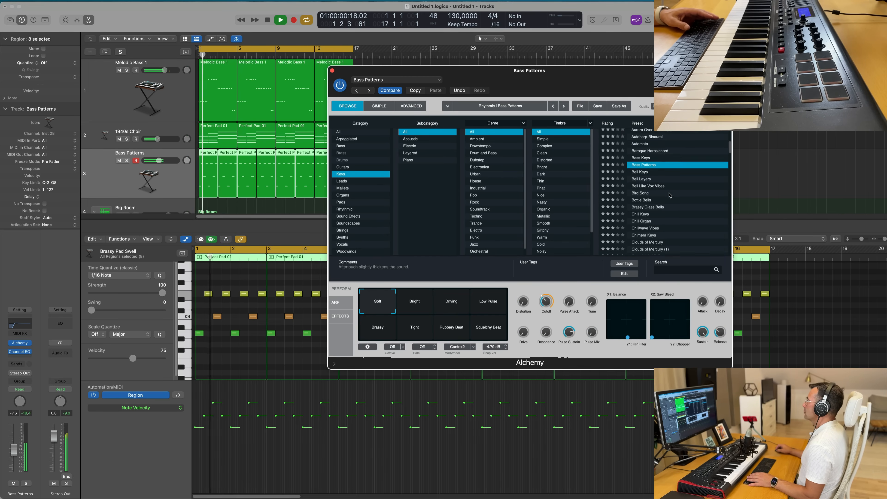
pyautogui.click(647, 200)
pyautogui.moveTo(578, 81); pyautogui.dragTo(624, 69)
pyautogui.scroll(-3, 687, 191)
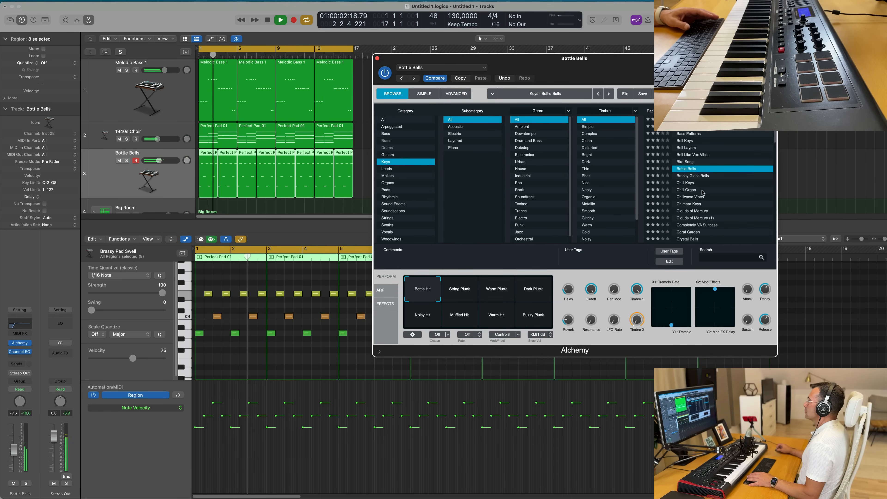
pyautogui.scroll(-1, 706, 183)
pyautogui.click(695, 188)
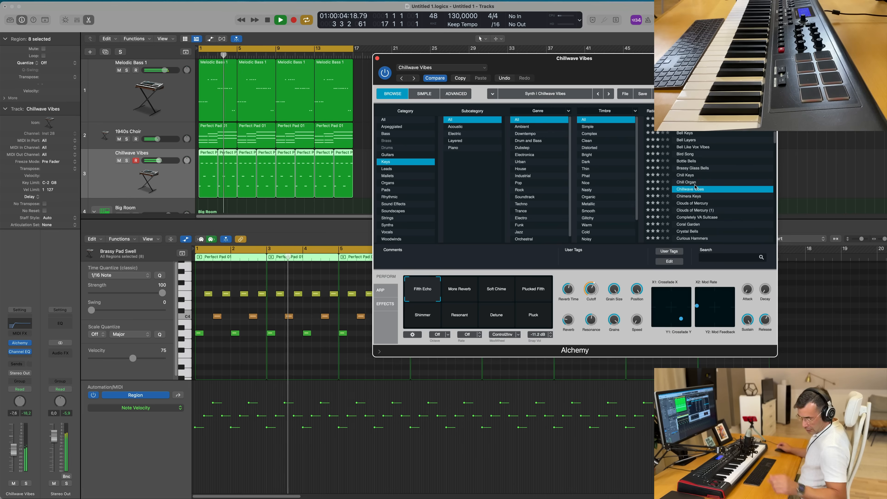
pyautogui.moveTo(580, 66); pyautogui.dragTo(636, 66)
pyautogui.scroll(-2, 773, 190)
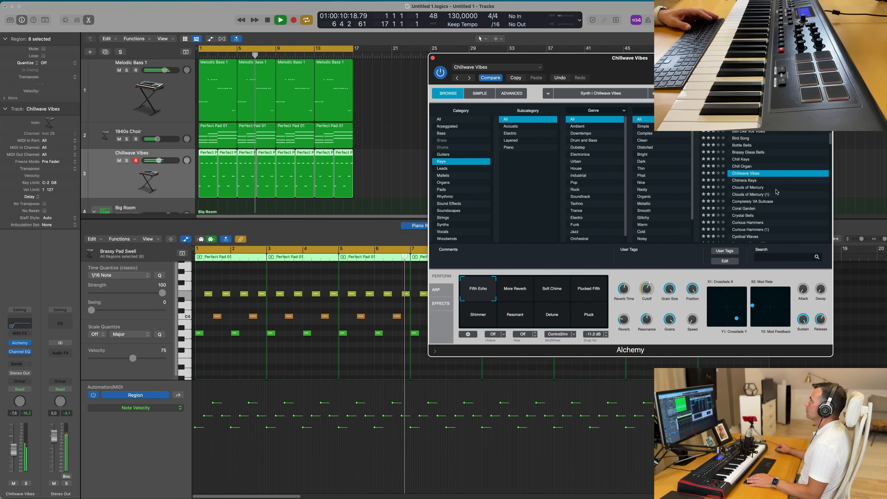
# - Try the Soft Chime and Plucked Fifth performance pads while auditioning, and adjust the track's volume
pyautogui.click(531, 289)
pyautogui.press('space')
pyautogui.press('space')
pyautogui.click(563, 294)
pyautogui.click(599, 292)
pyautogui.press('space')
pyautogui.press('space')
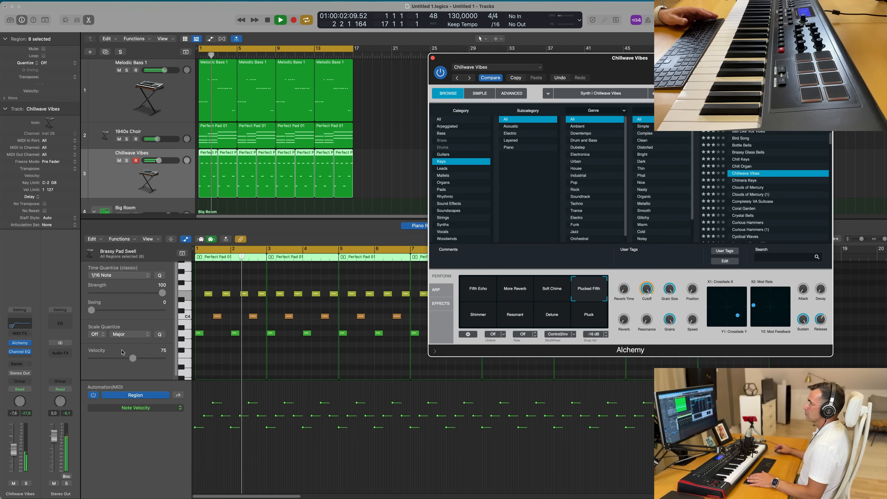
pyautogui.press('space')
pyautogui.press('space')
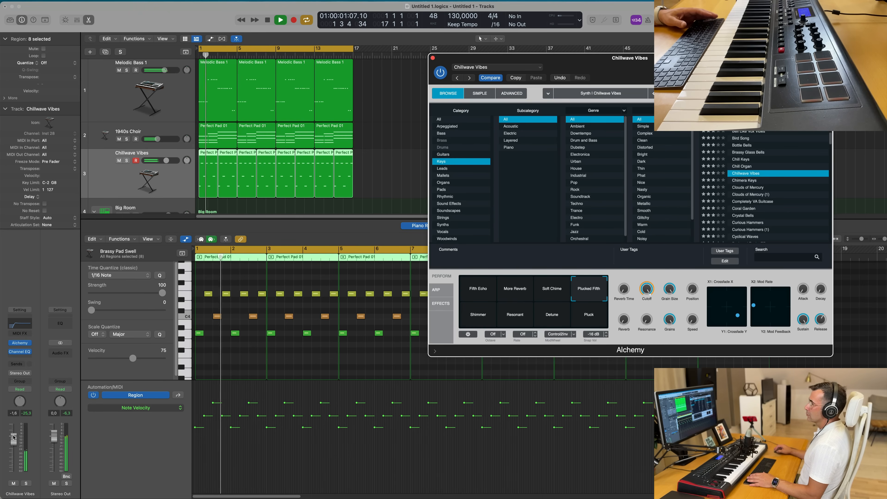
pyautogui.click(14, 435)
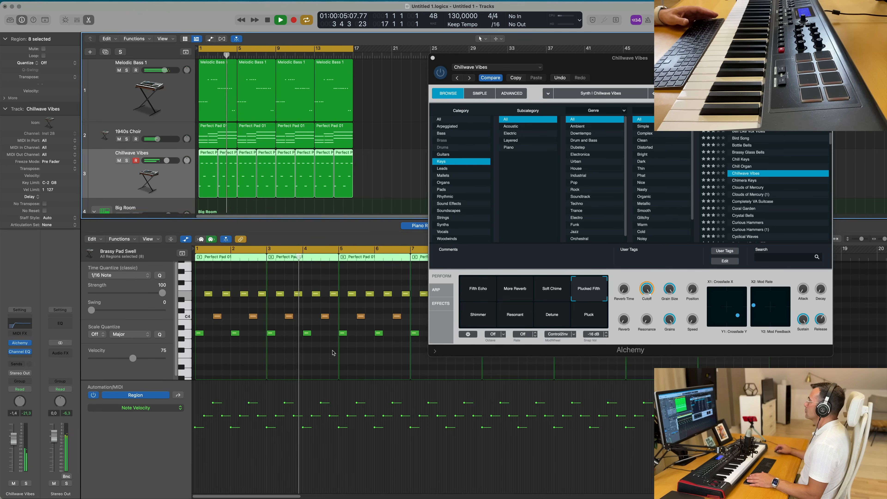
# - Audition Keys presets in Alchemy's browser, trying Chimera Keys, Completely VA Suitcase, Crystal Bells and Dirty House Organ
pyautogui.scroll(-1, 745, 178)
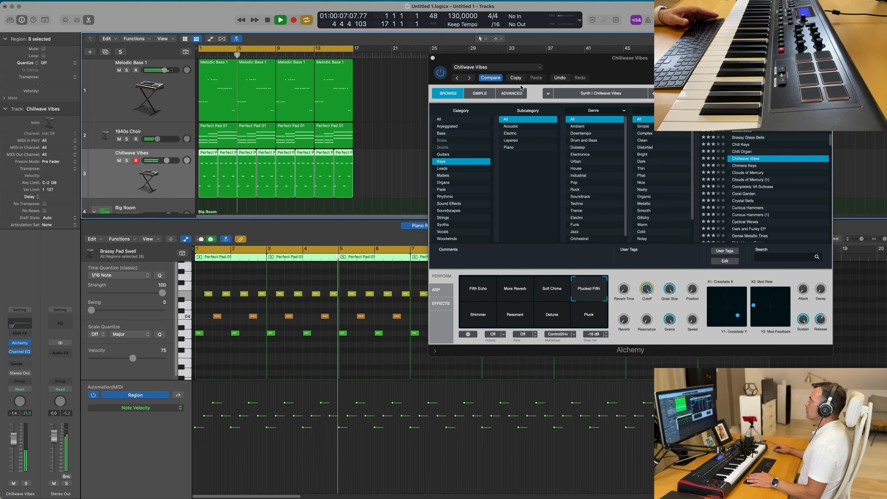
pyautogui.click(516, 78)
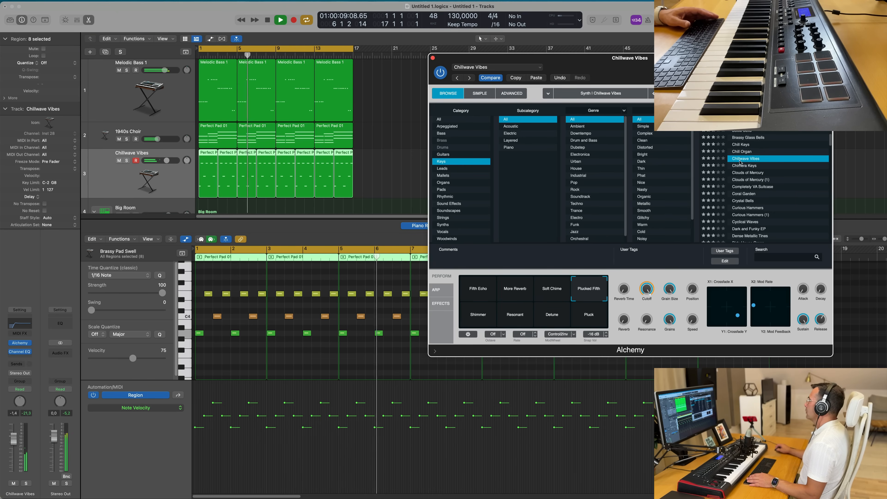
pyautogui.click(748, 166)
pyautogui.press('Return')
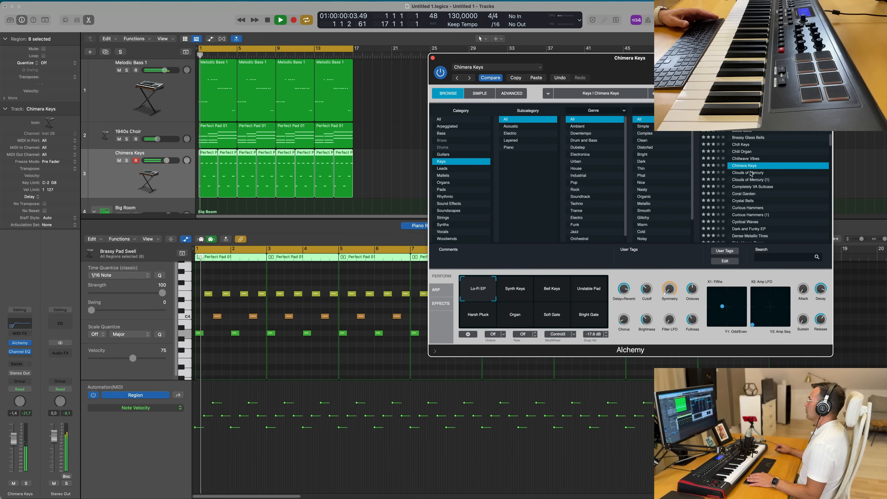
pyautogui.click(750, 173)
pyautogui.click(754, 187)
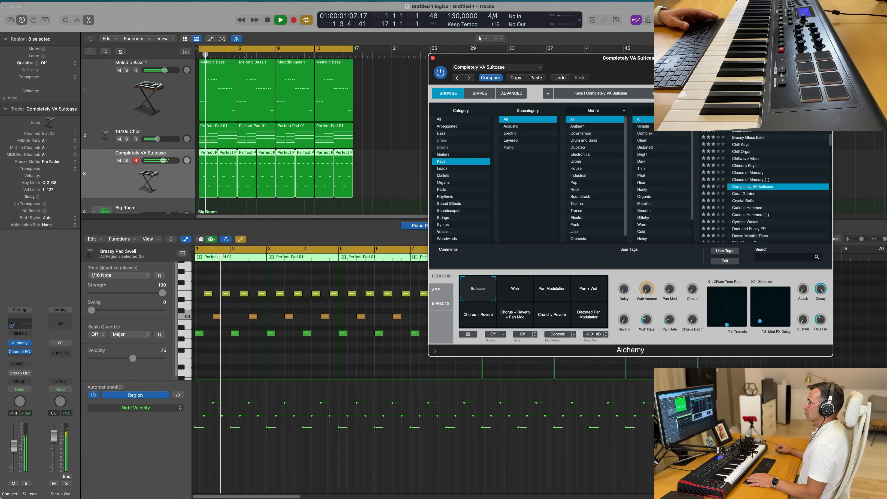
pyautogui.click(743, 201)
pyautogui.scroll(-2, 755, 204)
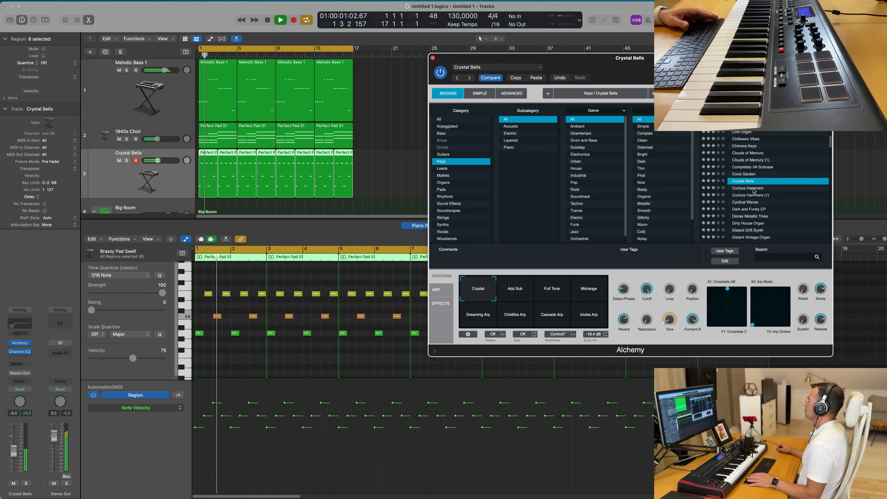
pyautogui.click(749, 217)
pyautogui.press('space')
pyautogui.click(759, 186)
pyautogui.press('space')
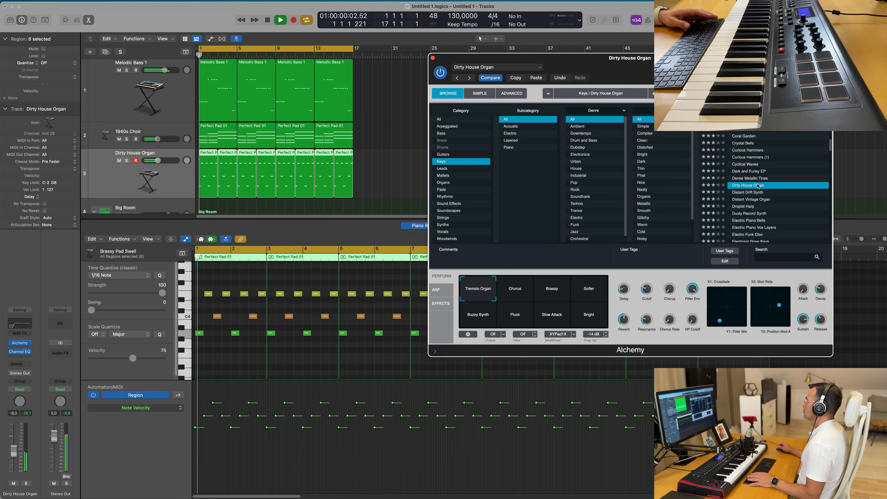
# - Audition the Droplet Harp and Electric Piano Bells presets while the stab pattern plays
pyautogui.scroll(-1, 792, 187)
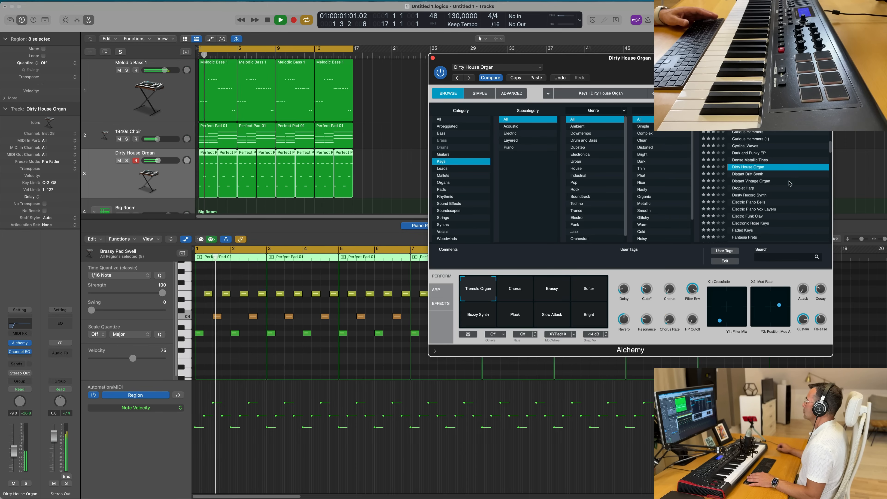
pyautogui.click(752, 189)
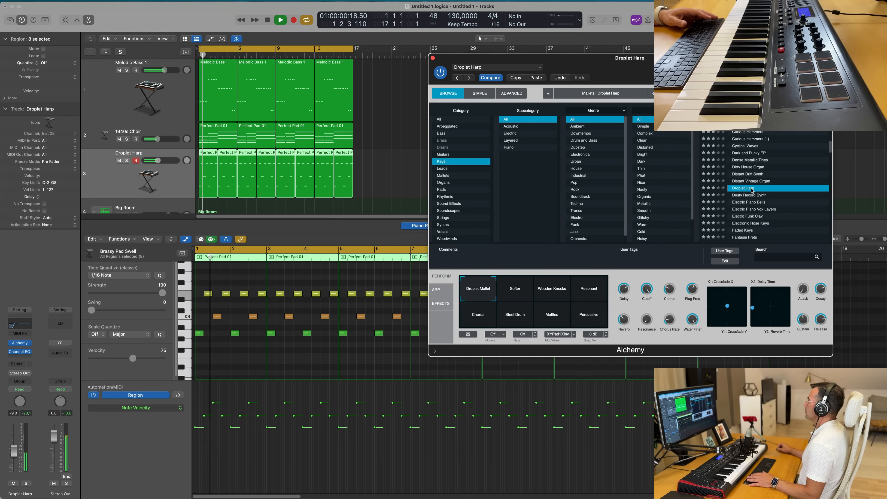
pyautogui.scroll(-2, 753, 188)
pyautogui.click(752, 180)
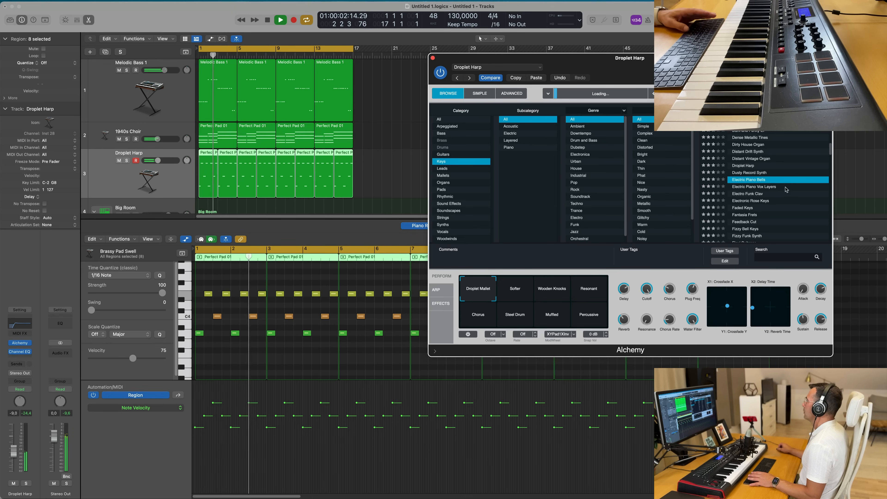
pyautogui.scroll(-2, 752, 182)
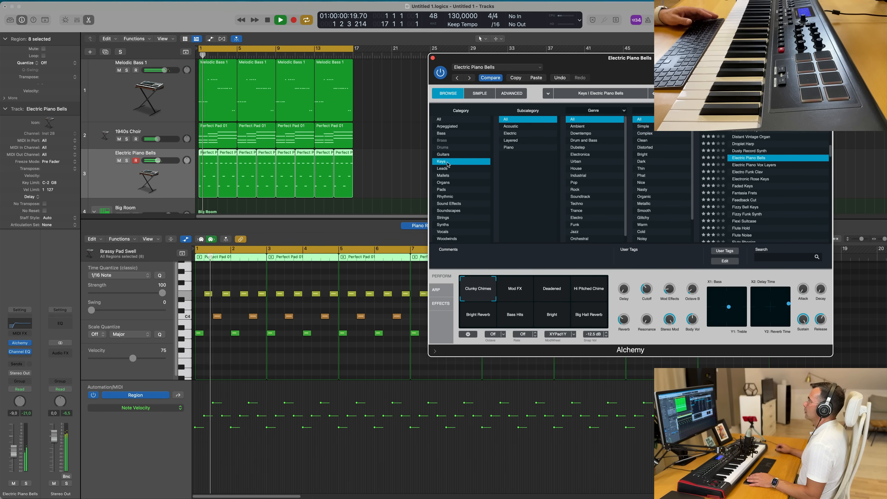
# - Switch the browser category to Mallets and load the Gamelan Bells preset
pyautogui.click(443, 176)
pyautogui.click(754, 143)
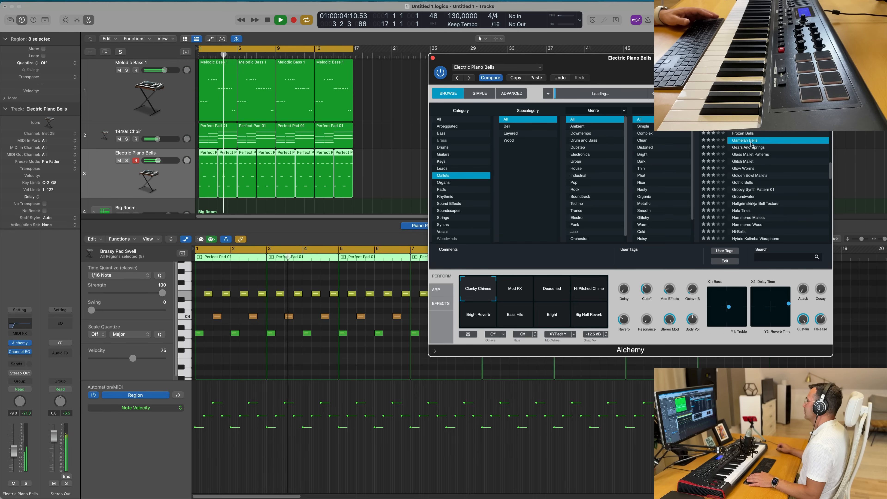
pyautogui.scroll(2, 800, 177)
pyautogui.scroll(1, 793, 164)
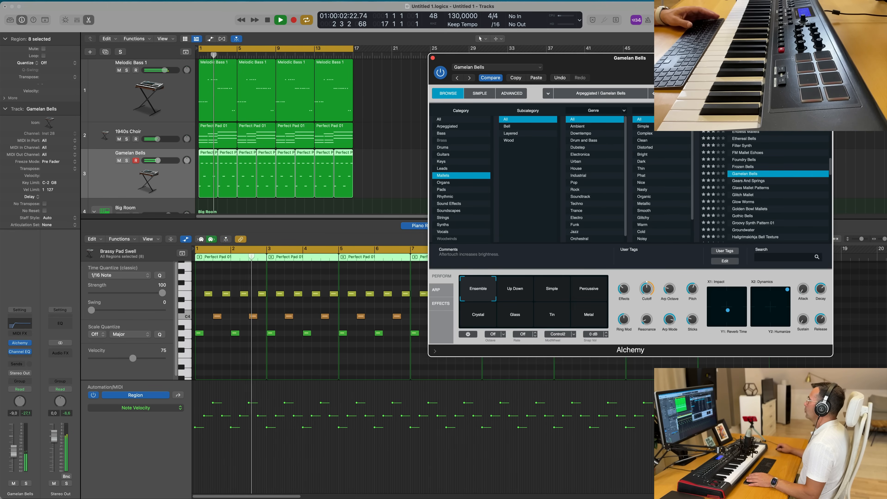
# - Try the Gamelan Bells performance pads (Up Down, Simple, Percussive, Crystal, Glass, Metal) and return to Ensemble
pyautogui.moveTo(693, 75); pyautogui.dragTo(600, 47)
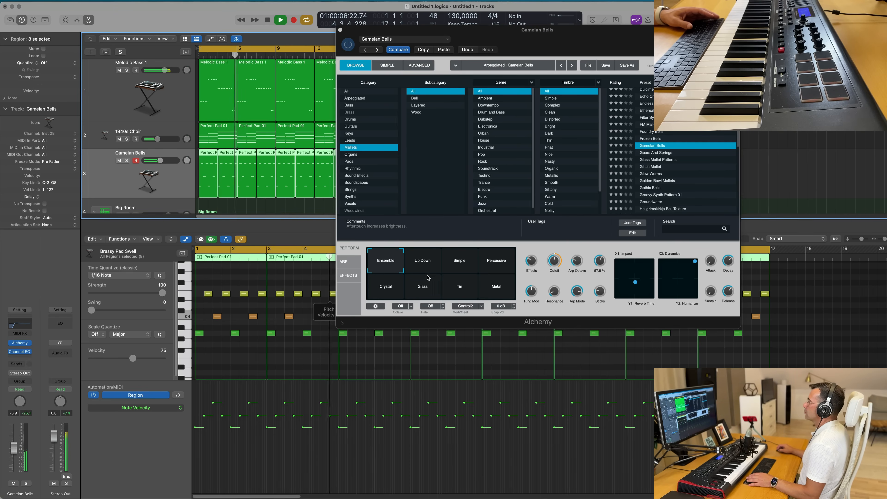
pyautogui.click(422, 268)
pyautogui.click(458, 267)
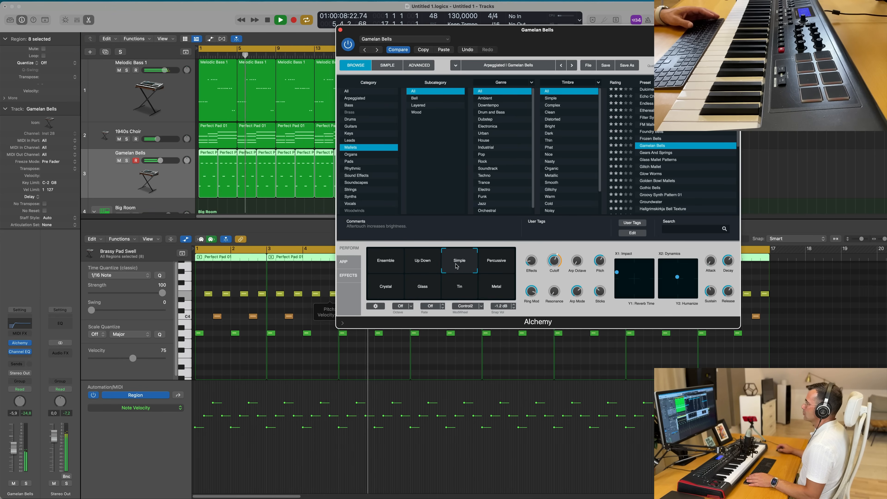
pyautogui.click(490, 265)
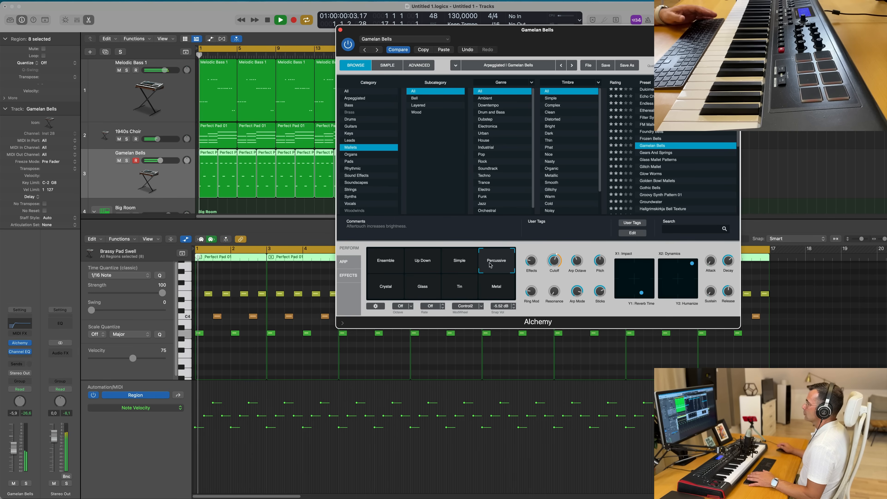
pyautogui.click(371, 291)
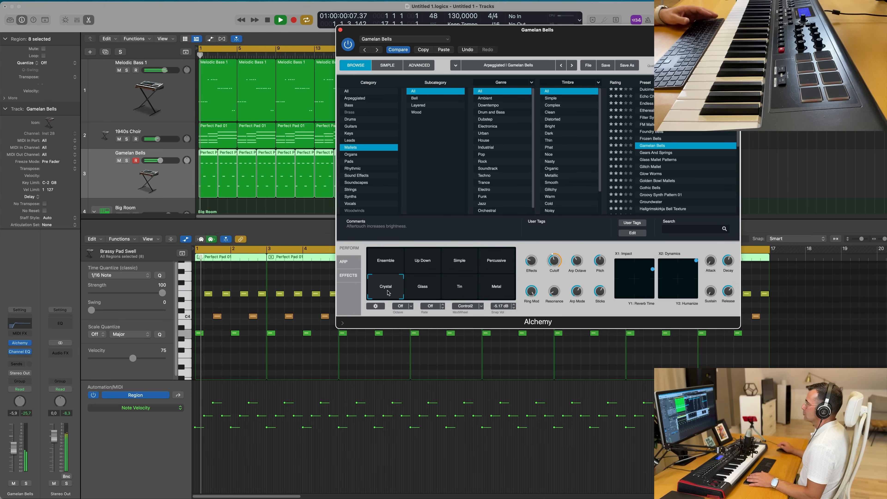
pyautogui.click(423, 290)
pyautogui.click(472, 291)
pyautogui.click(491, 290)
pyautogui.click(384, 267)
pyautogui.press('space')
pyautogui.press('space')
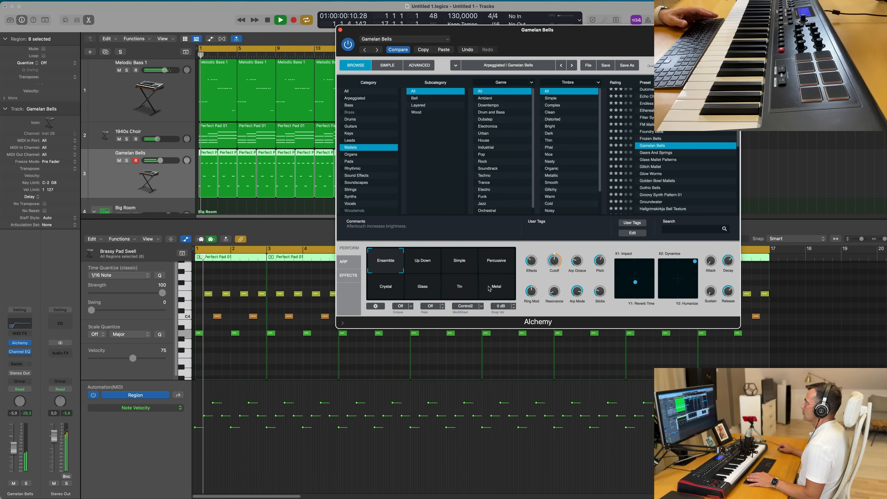
pyautogui.click(491, 288)
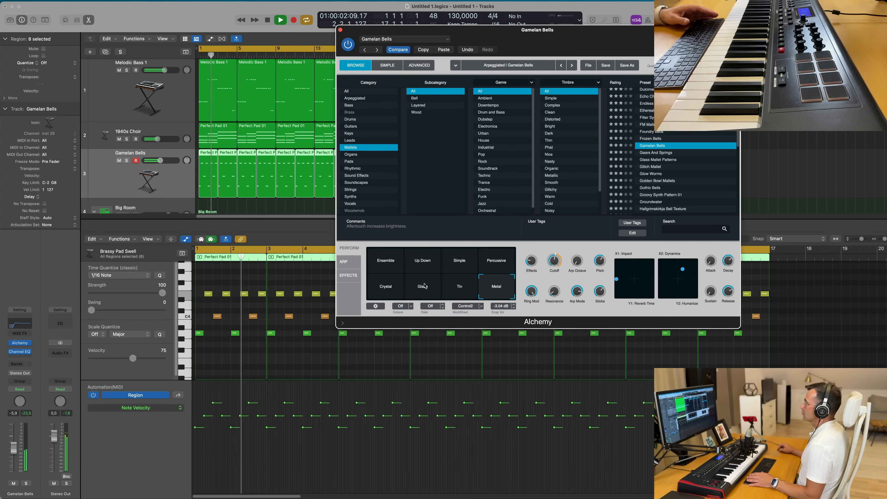
pyautogui.click(382, 266)
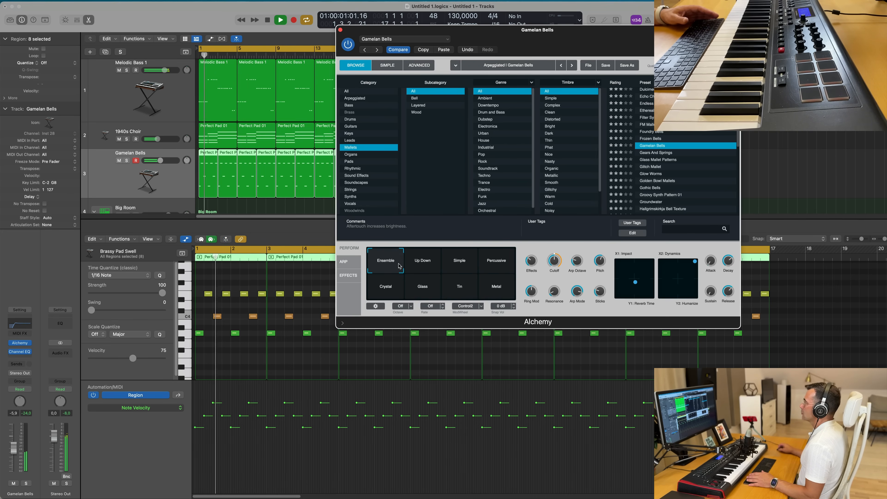
# - Raise the Cutoff knob to about 49.9 % and close the Alchemy window
pyautogui.moveTo(553, 262)
pyautogui.mouseDown()
pyautogui.moveTo(555, 270)
pyautogui.moveTo(558, 260)
pyautogui.mouseUp()
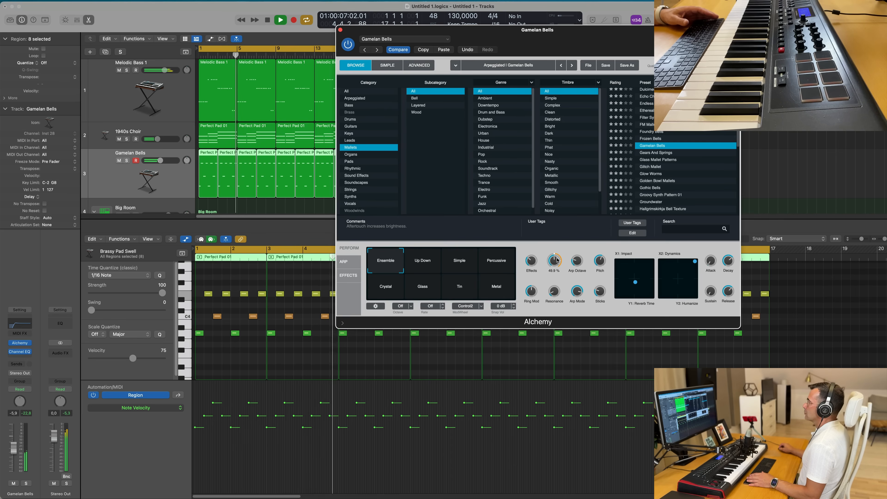
pyautogui.moveTo(349, 31); pyautogui.dragTo(228, 31)
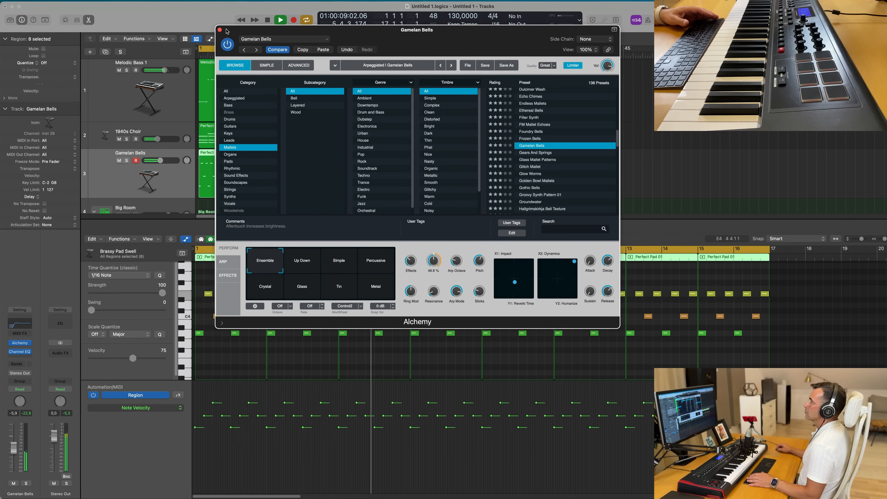
pyautogui.click(220, 30)
pyautogui.press('space')
pyautogui.press('Return')
pyautogui.press('space')
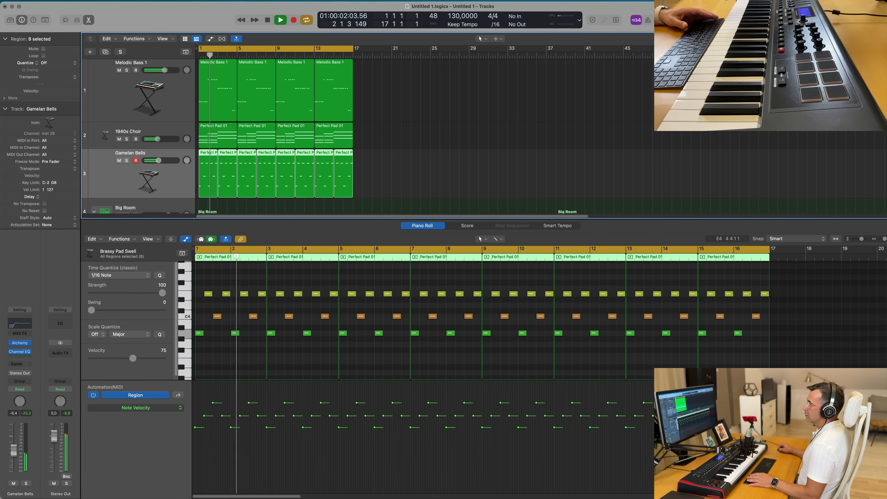
pyautogui.press('Return')
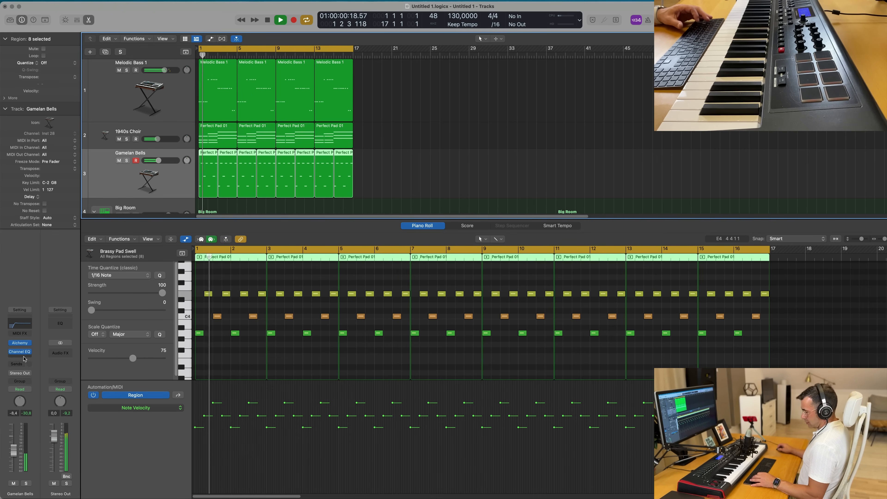
# - In the mixer, copy a compressor onto the Gamelan Bells channel and open it to check its settings
pyautogui.press('x')
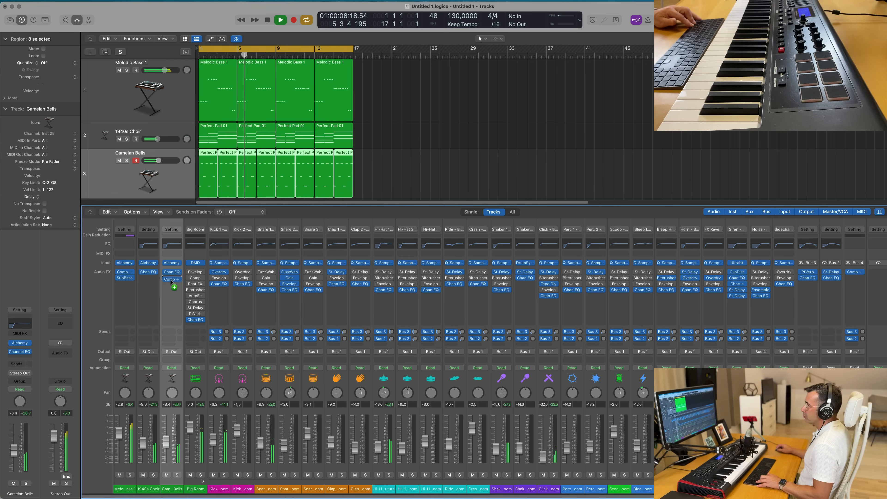
pyautogui.moveTo(173, 282); pyautogui.dragTo(173, 282)
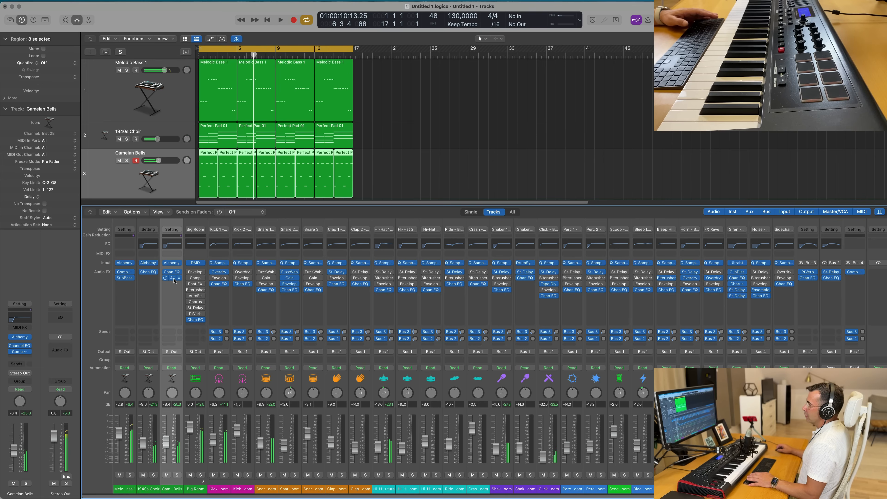
pyautogui.click(172, 279)
pyautogui.press('space')
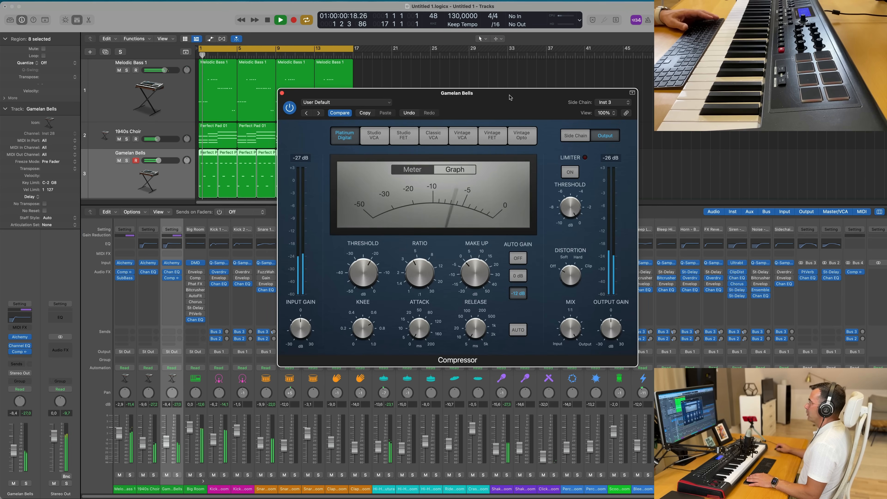
pyautogui.moveTo(510, 98); pyautogui.dragTo(654, 94)
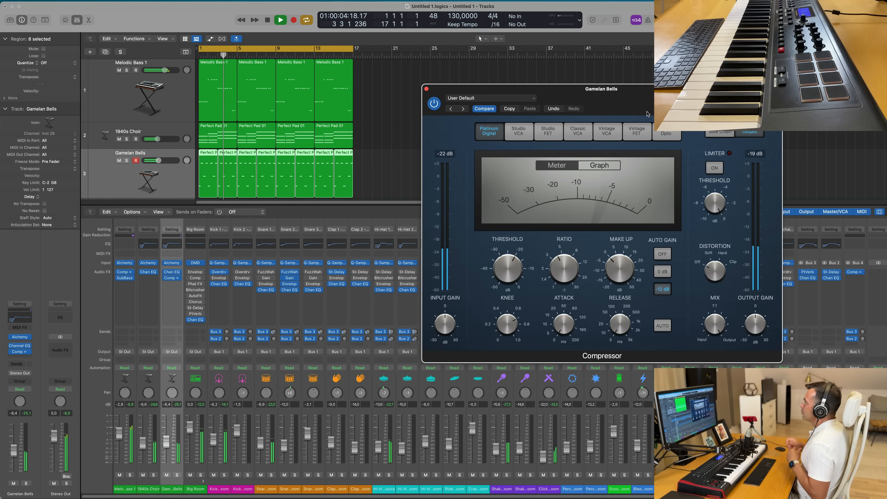
pyautogui.moveTo(423, 86); pyautogui.dragTo(351, 84)
pyautogui.click(354, 88)
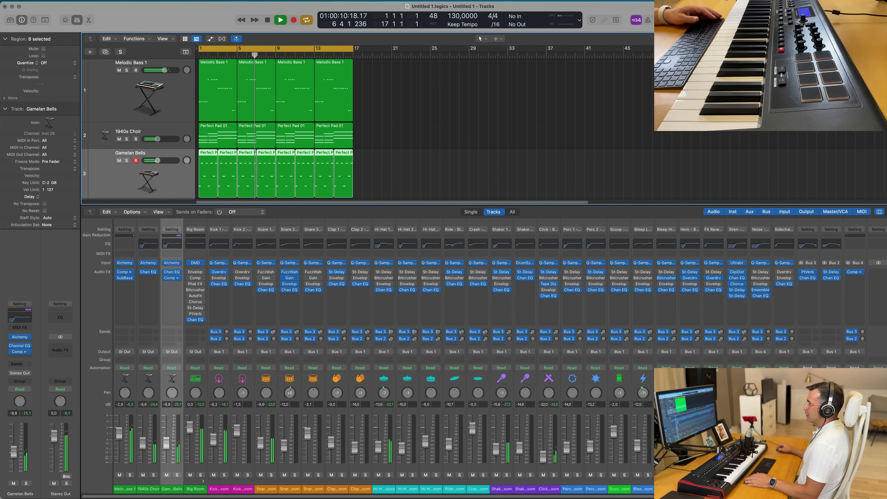
pyautogui.press('x')
pyautogui.press('x')
pyautogui.press('x')
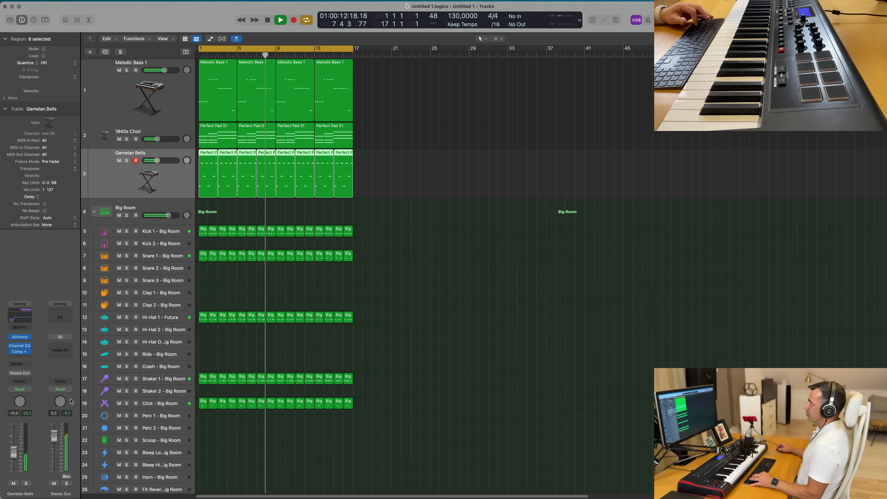
pyautogui.scroll(2, 381, 232)
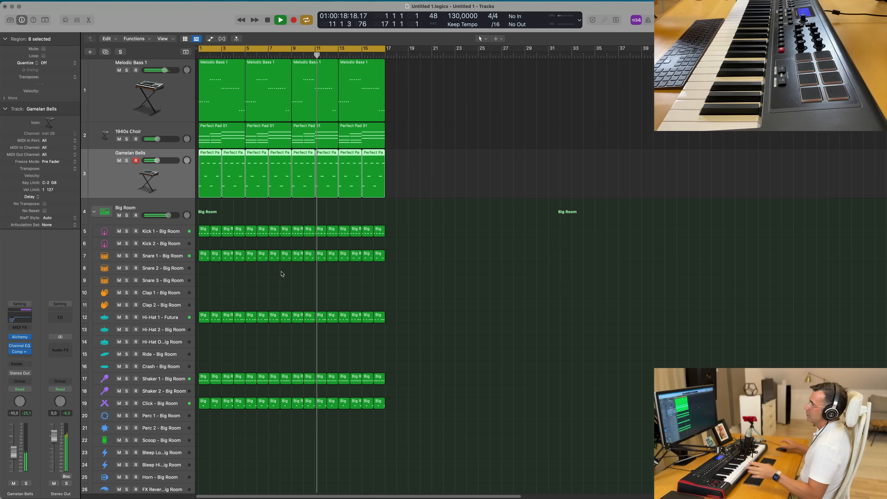
pyautogui.scroll(1, 323, 221)
pyautogui.scroll(-1, 323, 221)
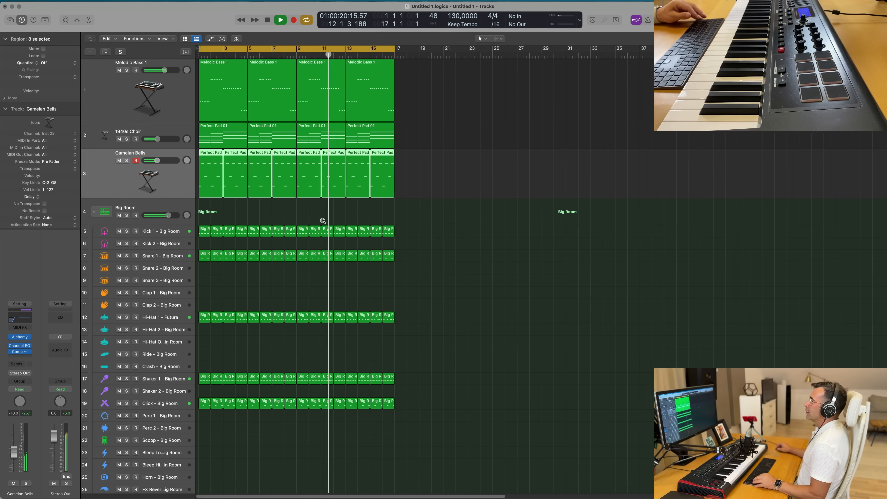
pyautogui.press('Return')
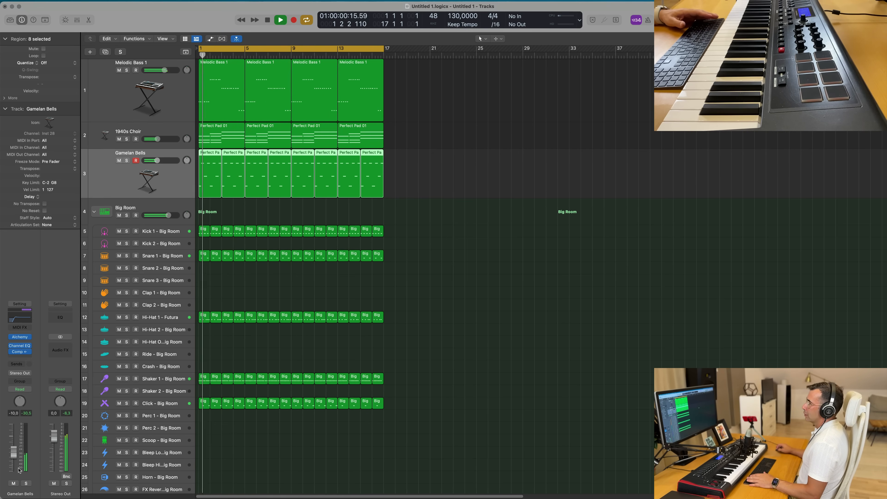
pyautogui.press('Return')
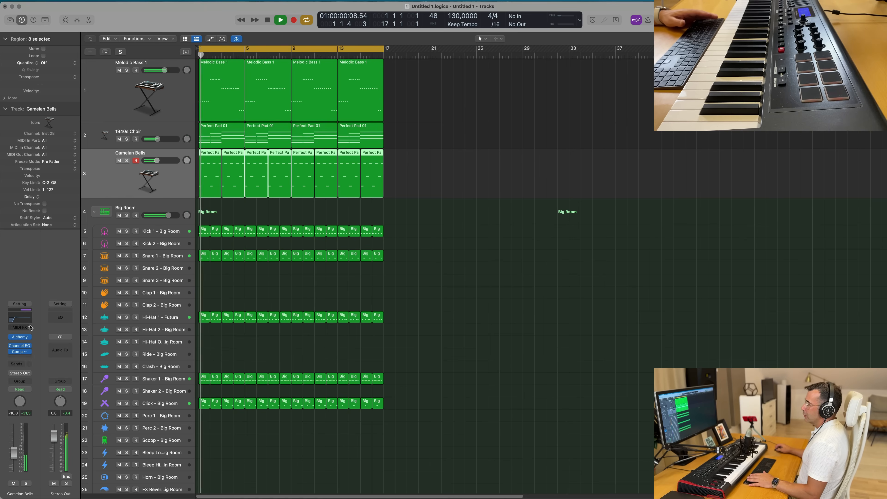
# - Add a send from the Gamelan Bells channel to Bus 5
pyautogui.click(21, 361)
pyautogui.moveTo(31, 375)
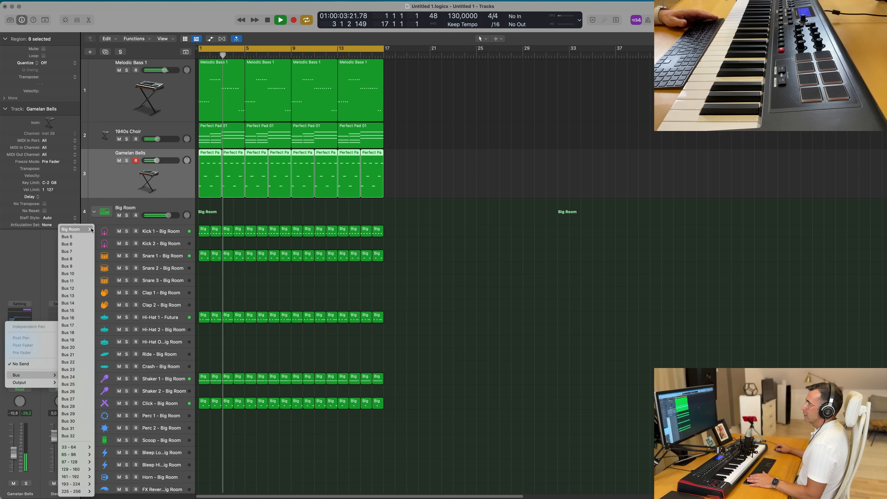
pyautogui.click(68, 237)
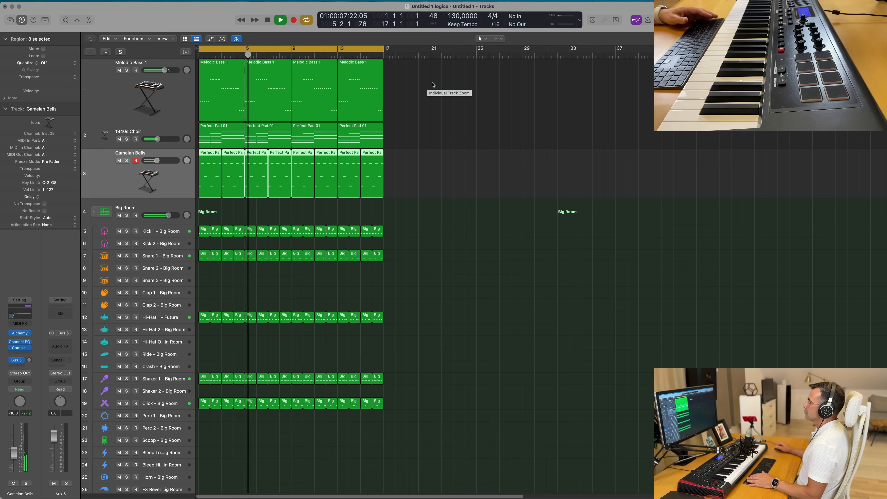
# - Insert a SilverVerb reverb on the new Aux 5 return channel and audition it during playback
pyautogui.click(61, 346)
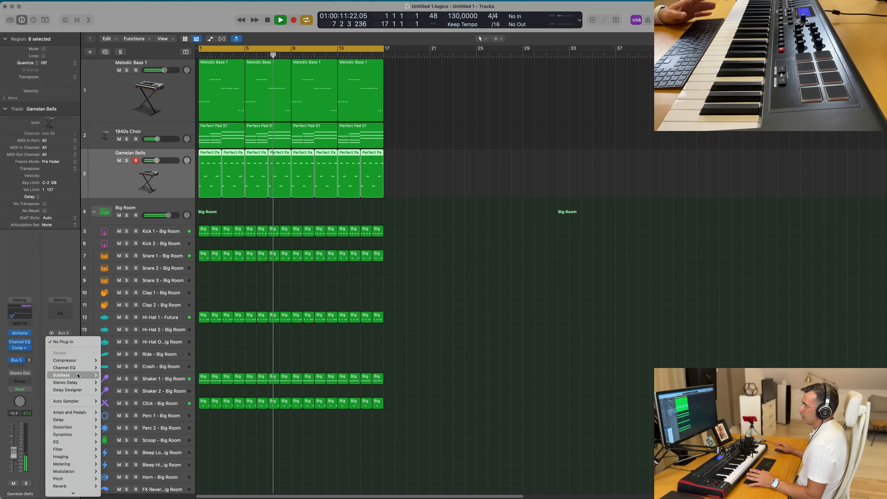
pyautogui.moveTo(64, 370)
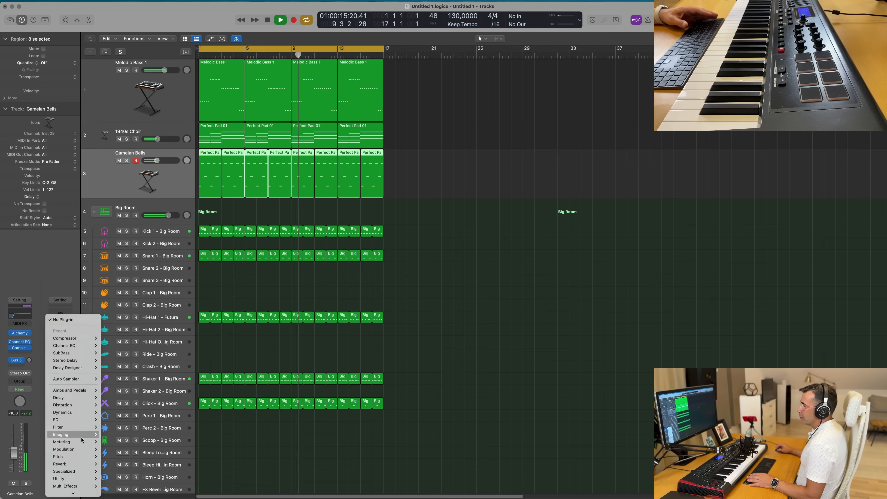
pyautogui.moveTo(93, 462)
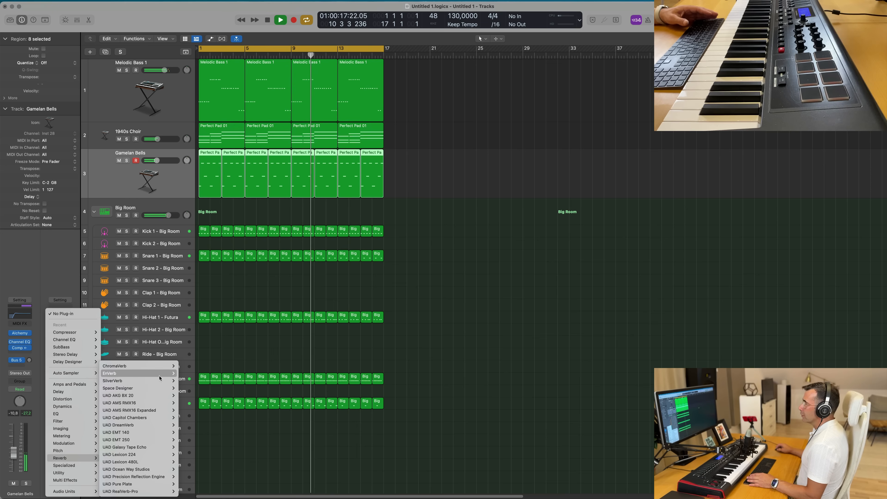
pyautogui.click(186, 381)
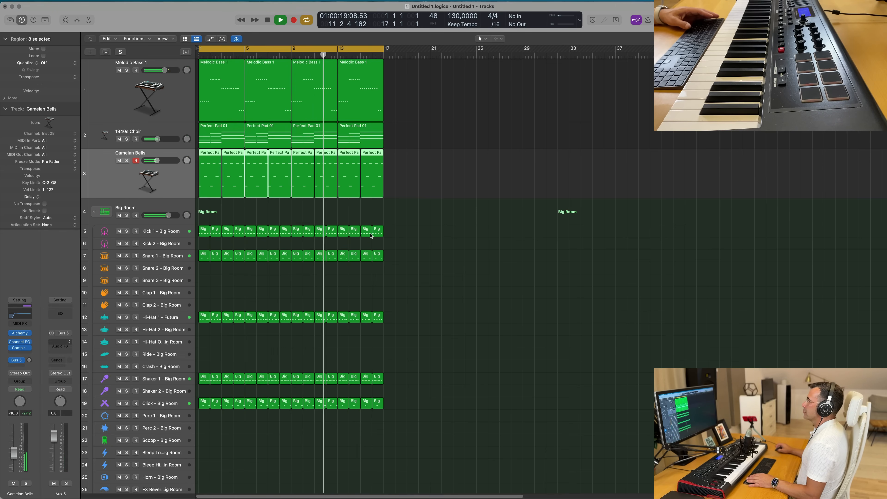
pyautogui.press('space')
pyautogui.moveTo(447, 89); pyautogui.dragTo(613, 95)
pyautogui.press('space')
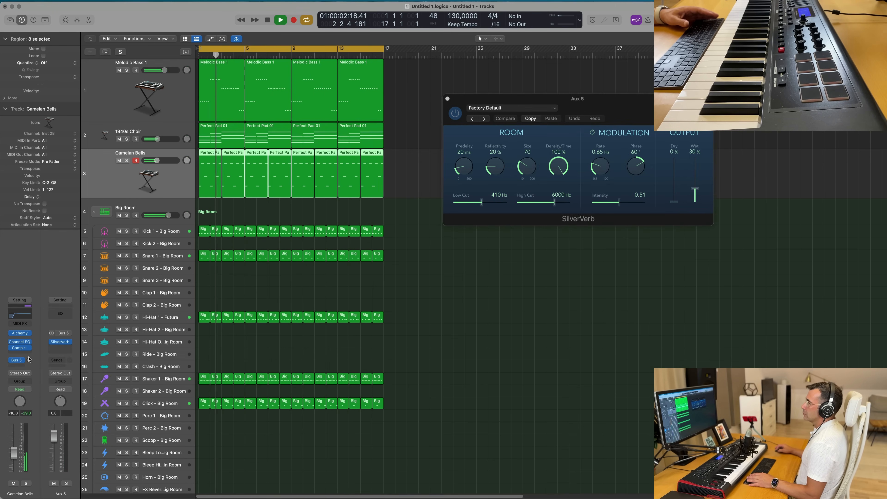
# - Reopen the SilverVerb on Aux 5 and load its grandiose preset
pyautogui.click(447, 98)
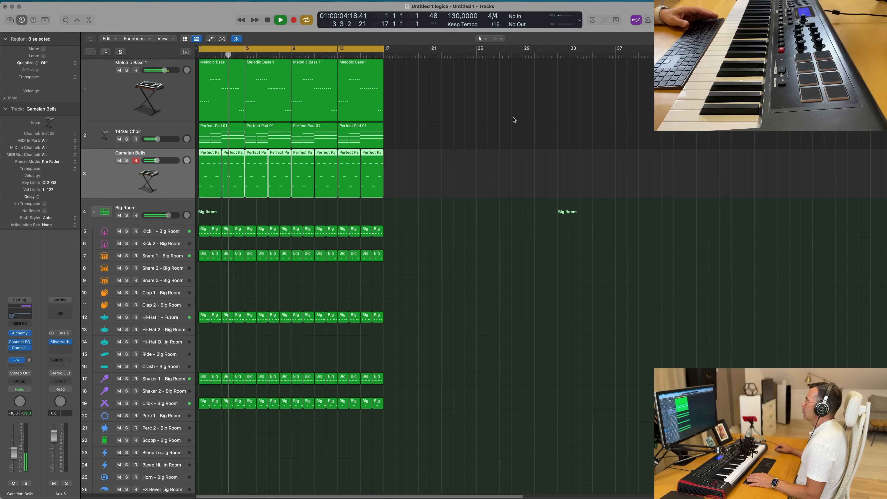
pyautogui.click(61, 343)
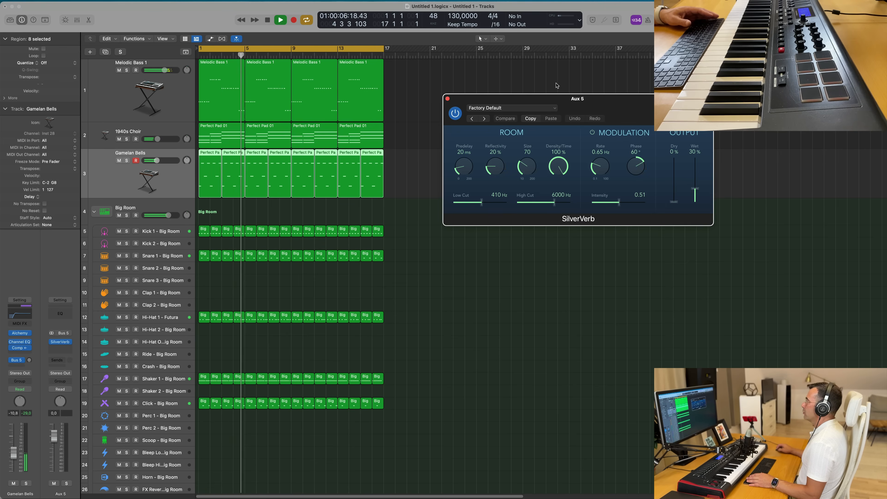
pyautogui.click(535, 108)
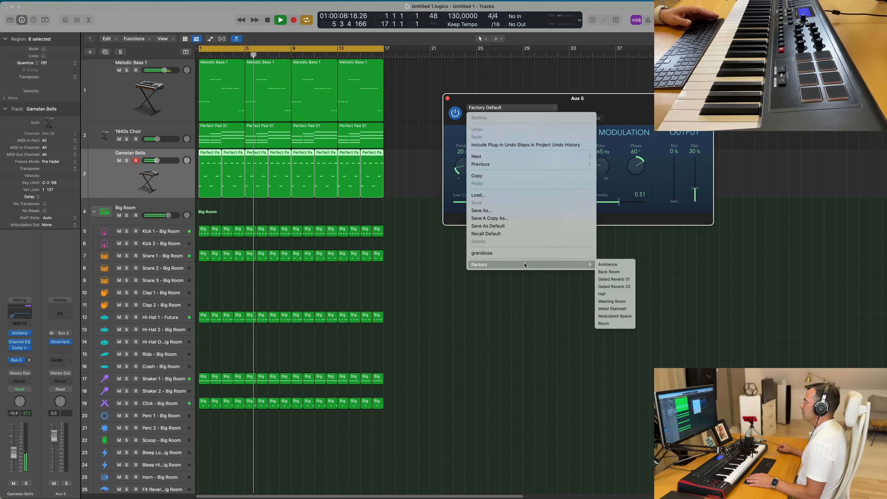
pyautogui.click(524, 253)
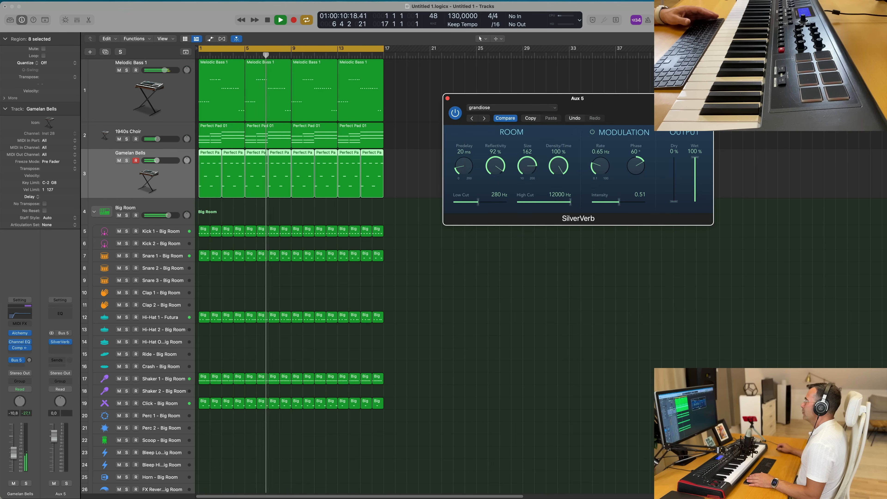
pyautogui.moveTo(525, 98); pyautogui.dragTo(582, 69)
pyautogui.press('Return')
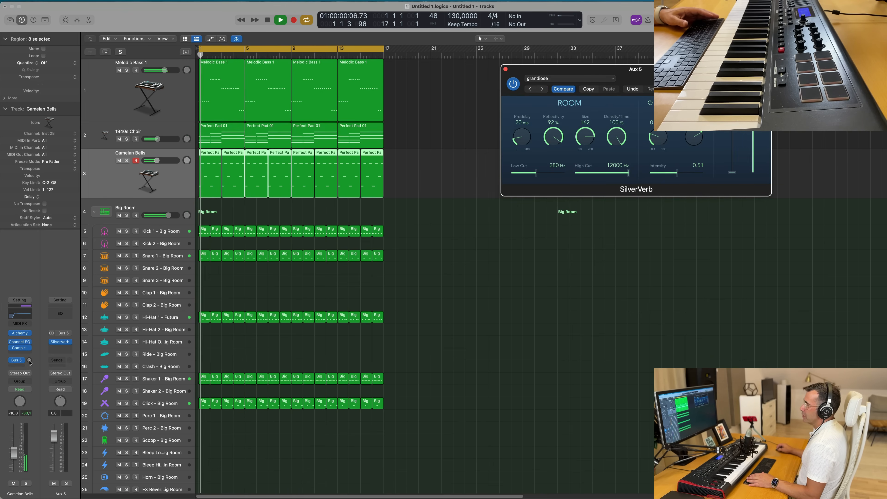
# - Move the compressor from the Gamelan Bells channel onto the Aux 5 return after SilverVerb, check it, and close both plug-in windows
pyautogui.moveTo(29, 362); pyautogui.dragTo(28, 359)
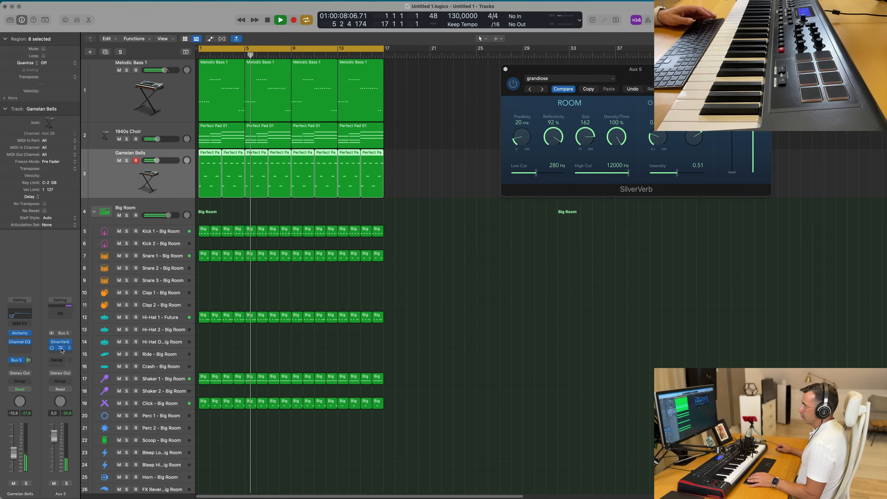
pyautogui.click(61, 349)
pyautogui.moveTo(524, 93); pyautogui.dragTo(635, 119)
pyautogui.moveTo(480, 302)
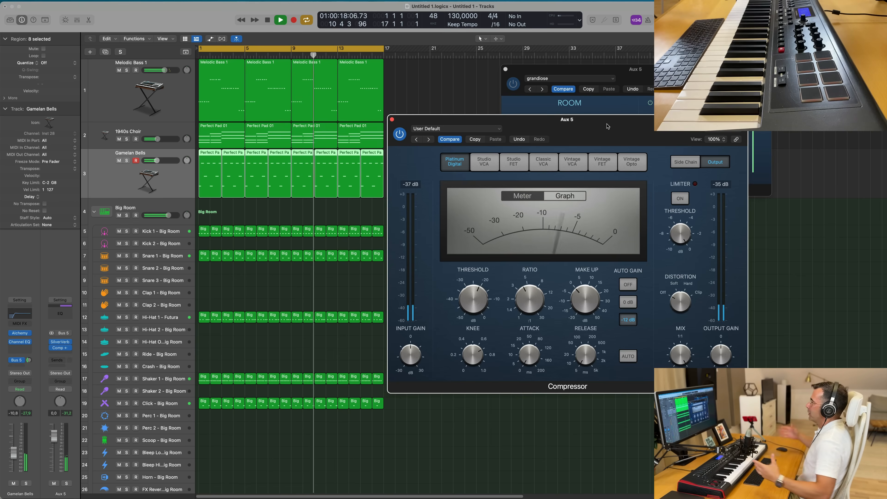
pyautogui.moveTo(420, 122); pyautogui.dragTo(489, 157)
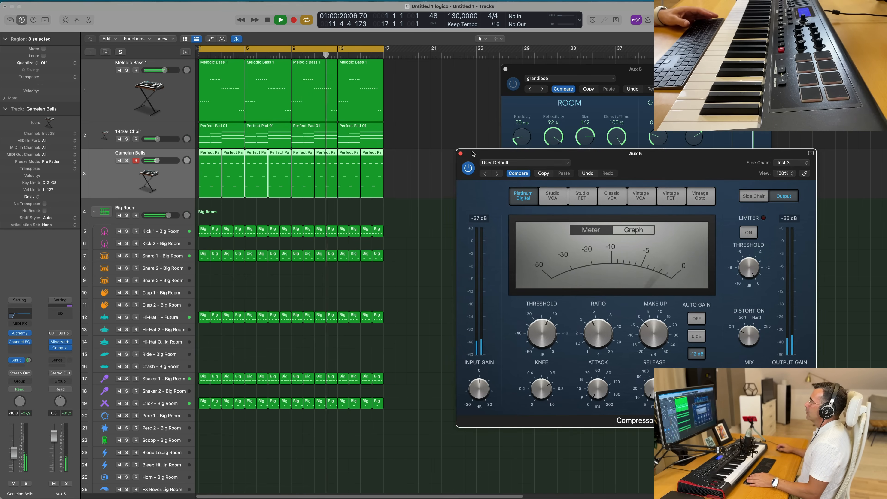
pyautogui.click(461, 153)
pyautogui.moveTo(524, 69); pyautogui.dragTo(334, 150)
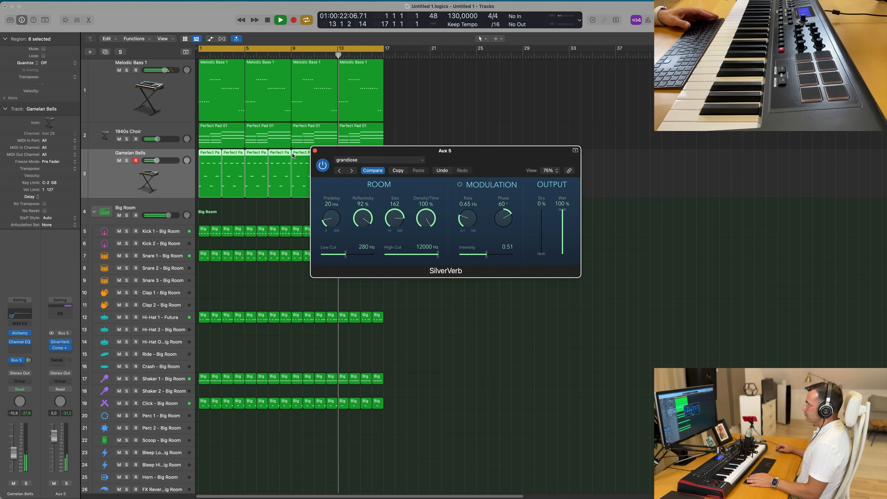
pyautogui.click(315, 152)
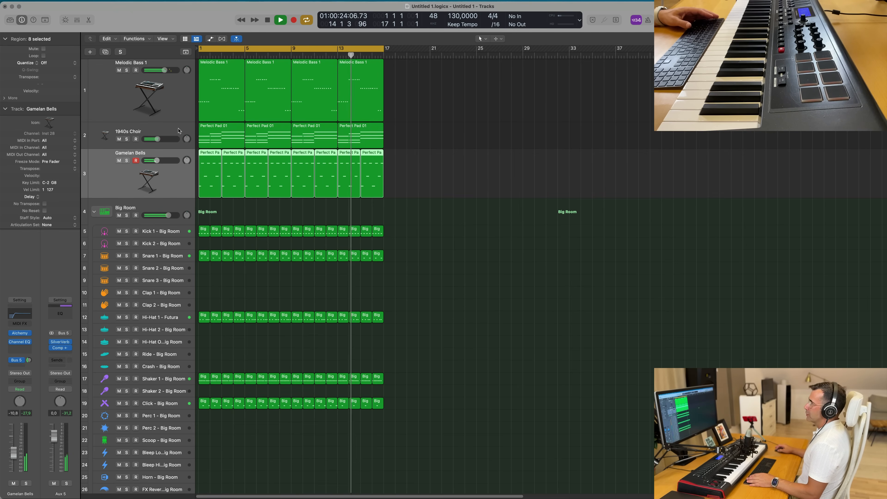
# - Add a Bus 5 send on the 1940s Choir channel and set its send level to about -9.7 dB
pyautogui.click(157, 128)
pyautogui.click(16, 364)
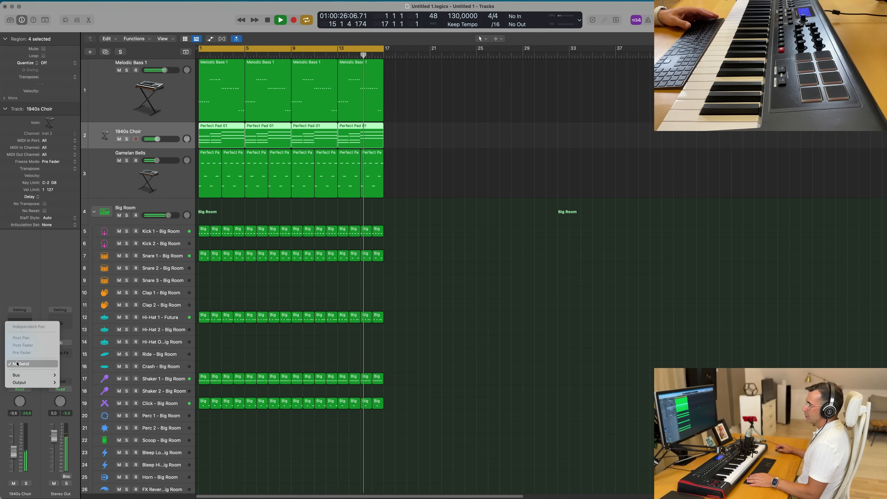
pyautogui.moveTo(21, 375)
pyautogui.click(81, 237)
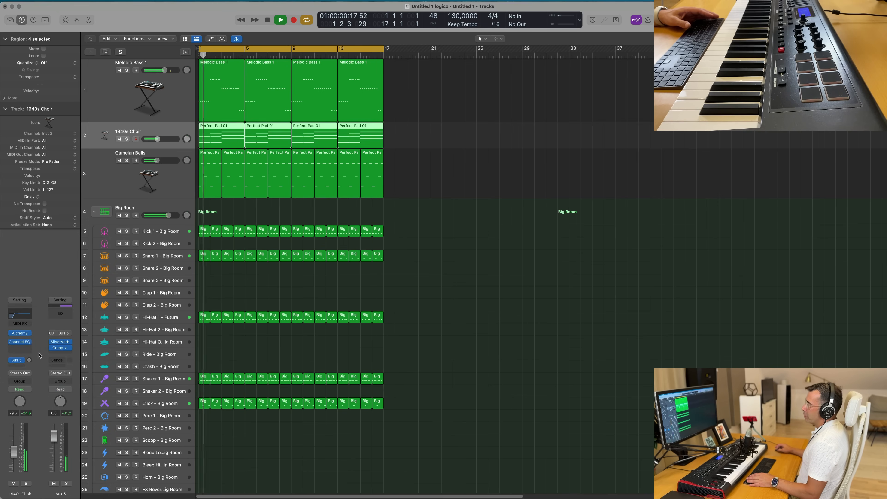
pyautogui.moveTo(29, 360)
pyautogui.mouseDown()
pyautogui.moveTo(32, 348)
pyautogui.moveTo(30, 363)
pyautogui.mouseUp()
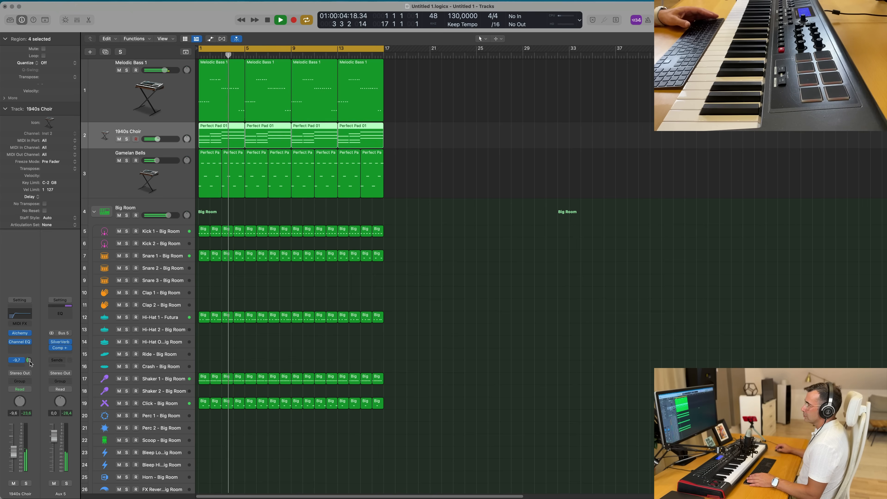
pyautogui.click(410, 288)
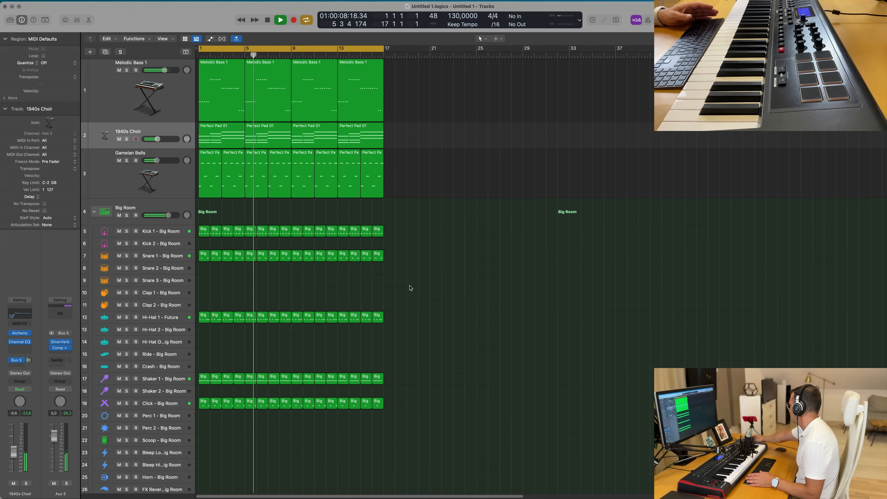
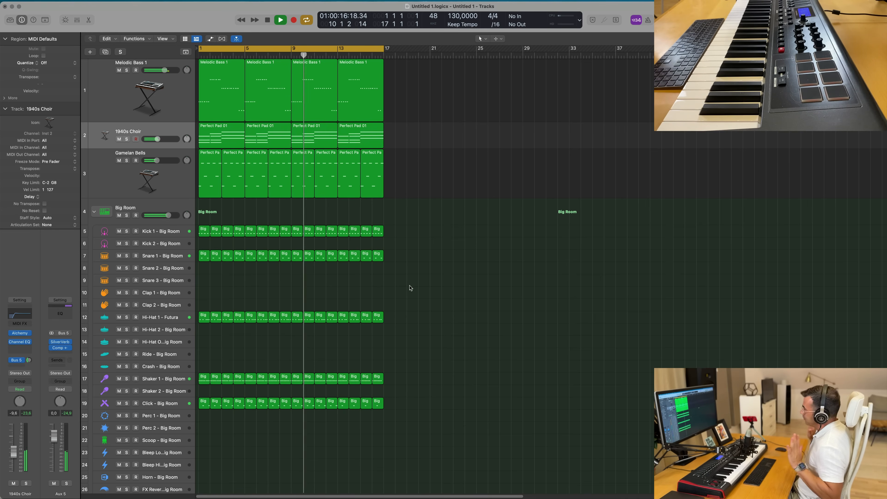
# - Duplicate the Gamelan Bells track to create a new instrument track below it
pyautogui.scroll(2, 422, 284)
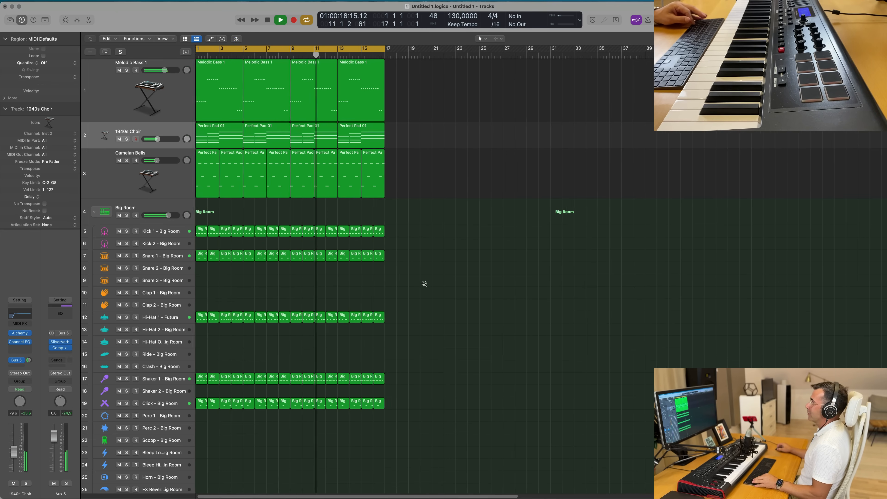
pyautogui.scroll(-3, 439, 274)
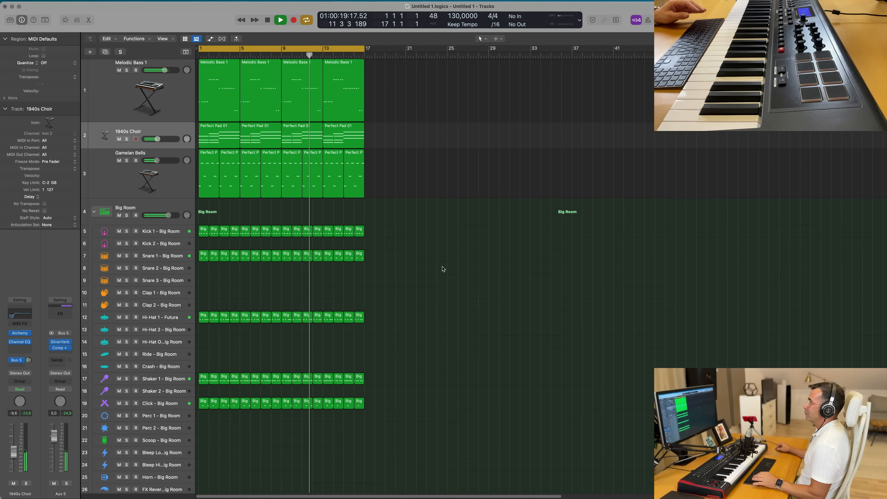
pyautogui.click(162, 183)
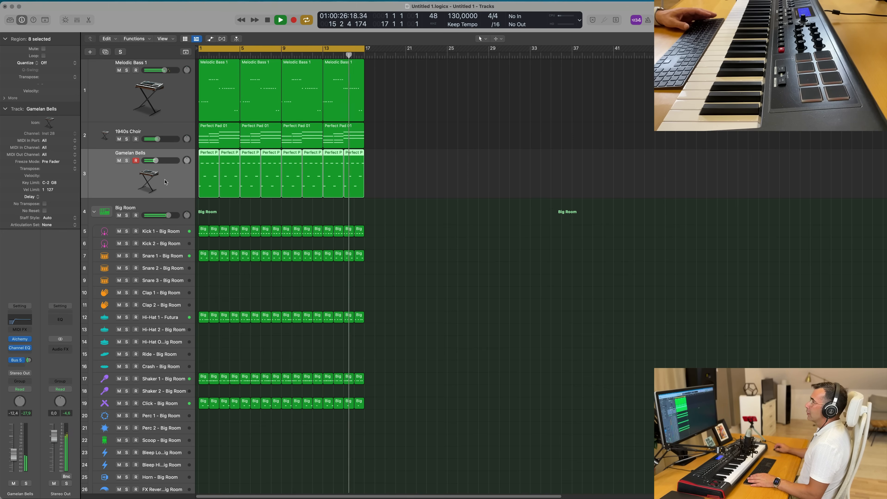
pyautogui.click(105, 52)
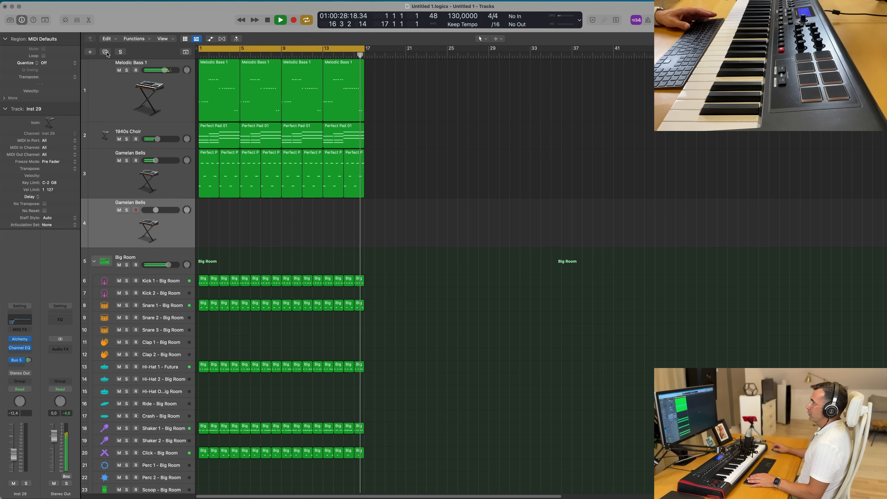
# - Open the Alchemy instruments of the 1940s Choir and Gamelan Bells channels to compare their presets, then close both windows
pyautogui.click(197, 135)
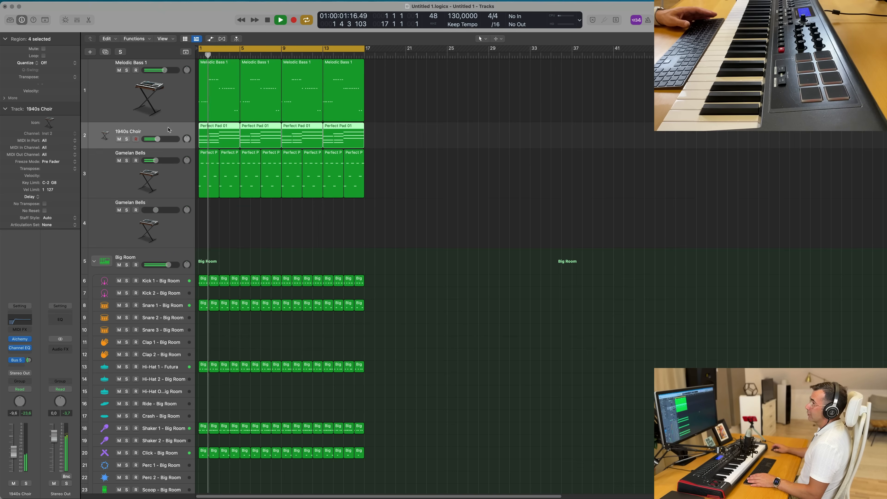
pyautogui.click(20, 339)
pyautogui.moveTo(542, 330)
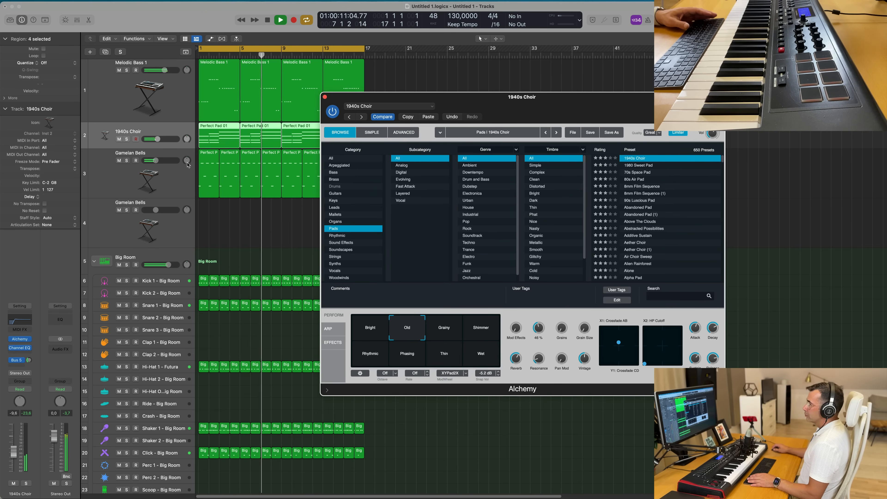
pyautogui.click(169, 168)
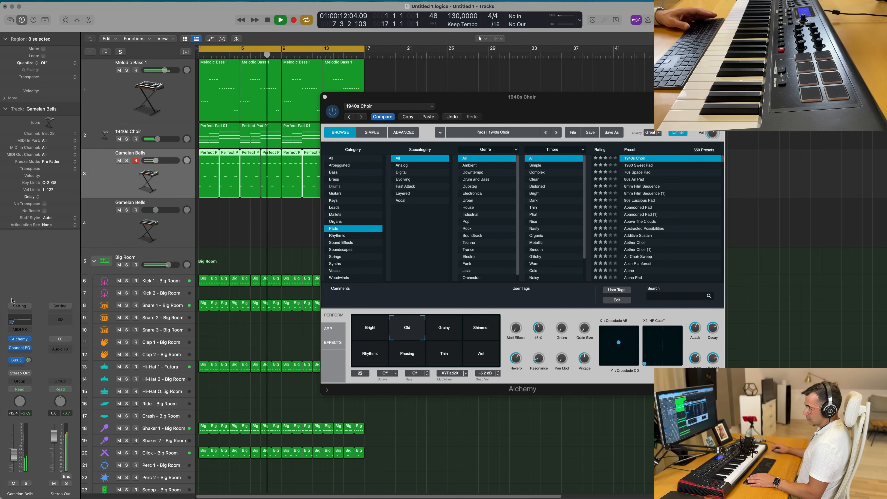
pyautogui.click(20, 339)
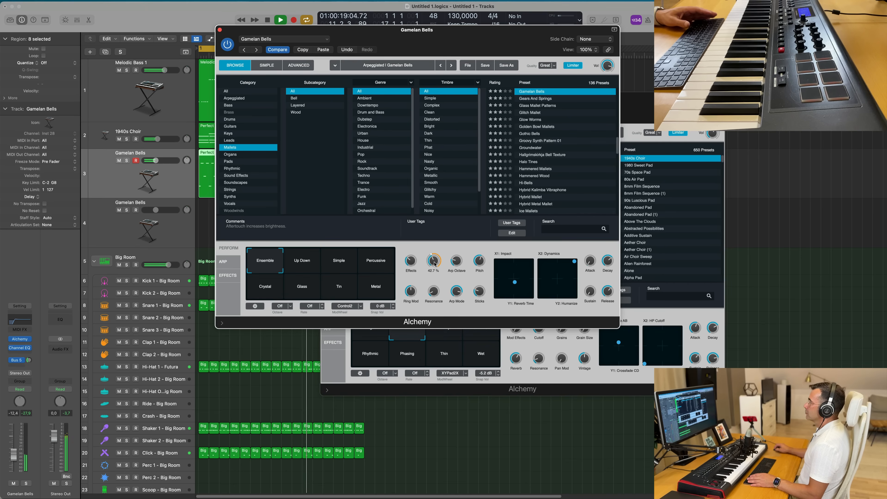
pyautogui.moveTo(470, 35); pyautogui.dragTo(670, 127)
pyautogui.click(421, 122)
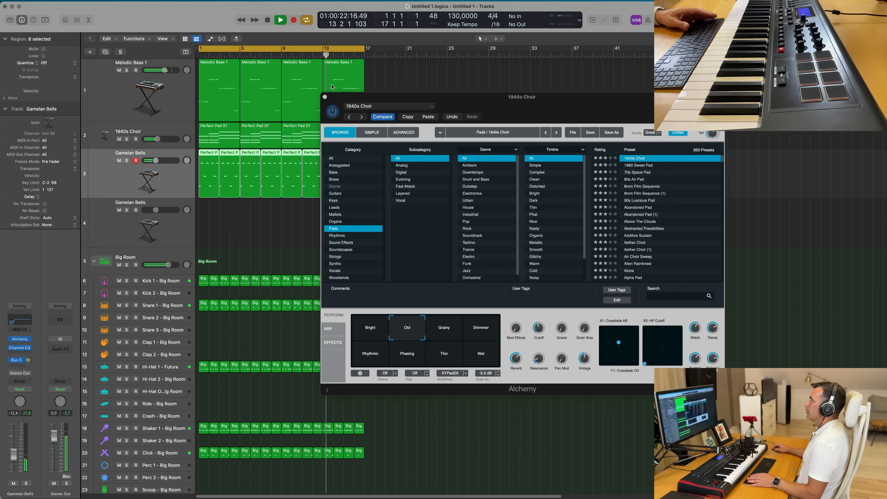
pyautogui.click(325, 97)
# - On the new track, open Alchemy, load the Hammered Wood mallet preset and pick the High Overtone variation
pyautogui.click(113, 239)
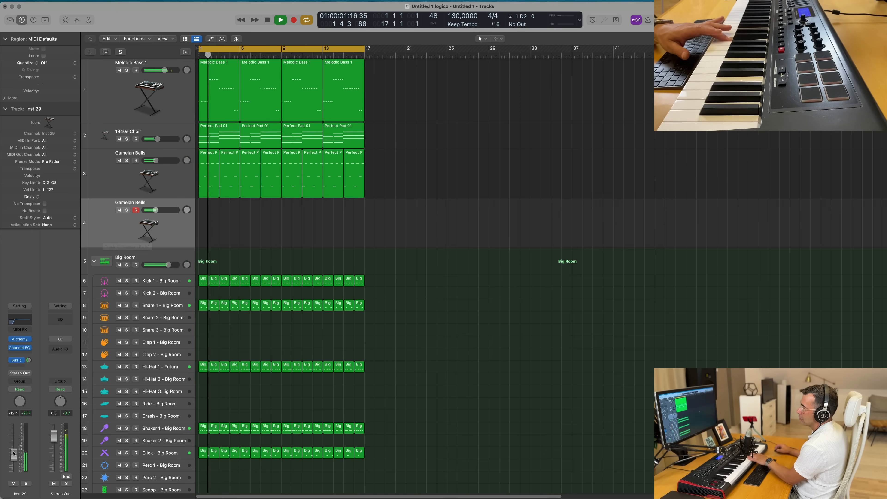
pyautogui.moveTo(11, 448); pyautogui.dragTo(11, 443)
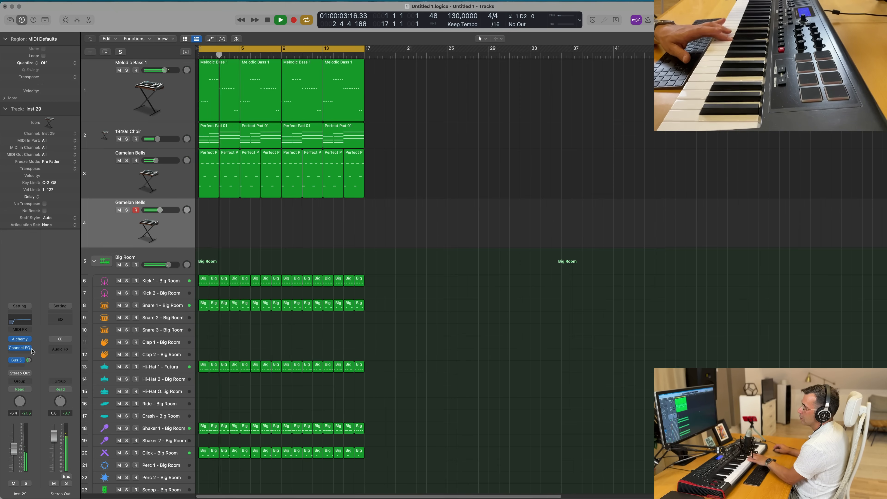
pyautogui.click(20, 339)
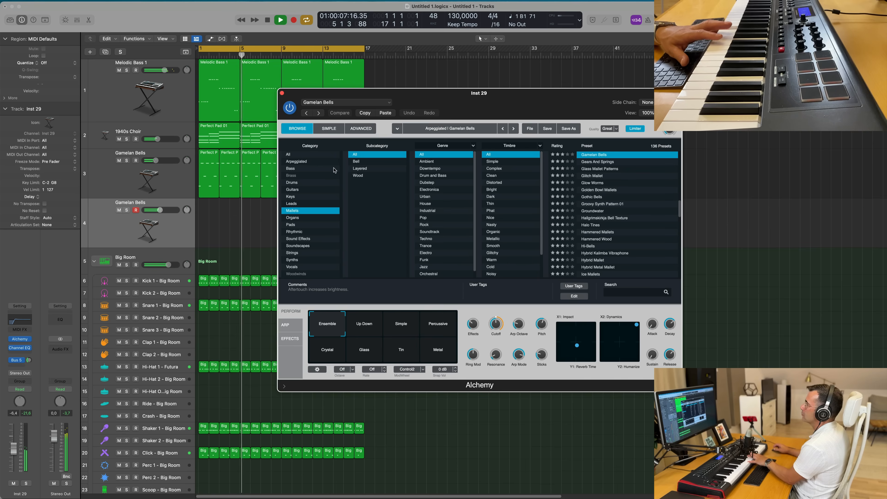
pyautogui.click(609, 198)
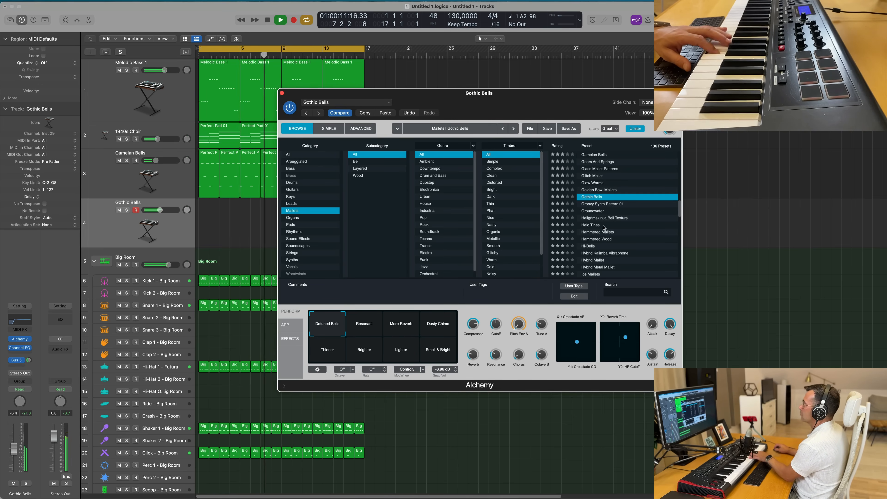
pyautogui.click(608, 238)
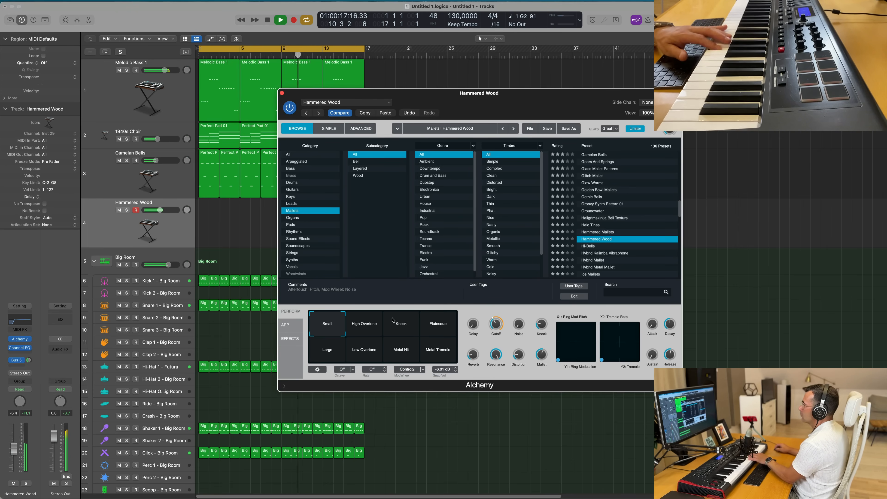
pyautogui.click(377, 329)
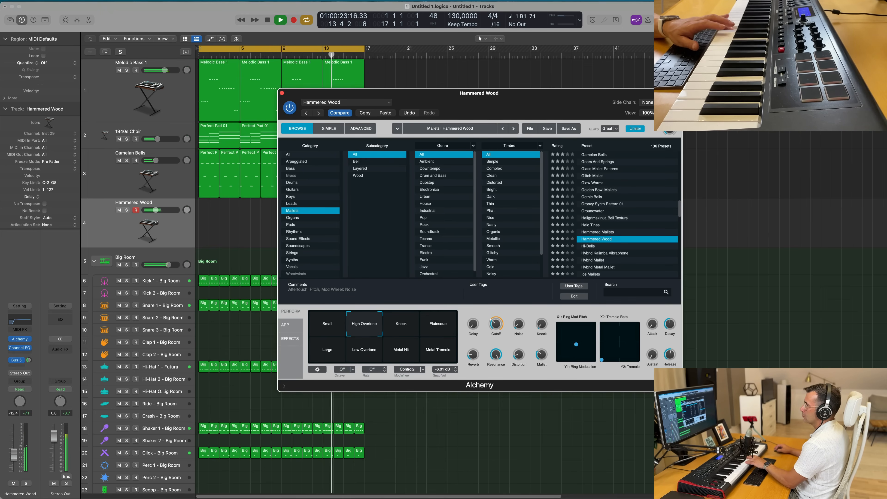
# - Record a one-region Hammered Wood part, move the region to bar 1 and open it in the piano roll
pyautogui.click(16, 451)
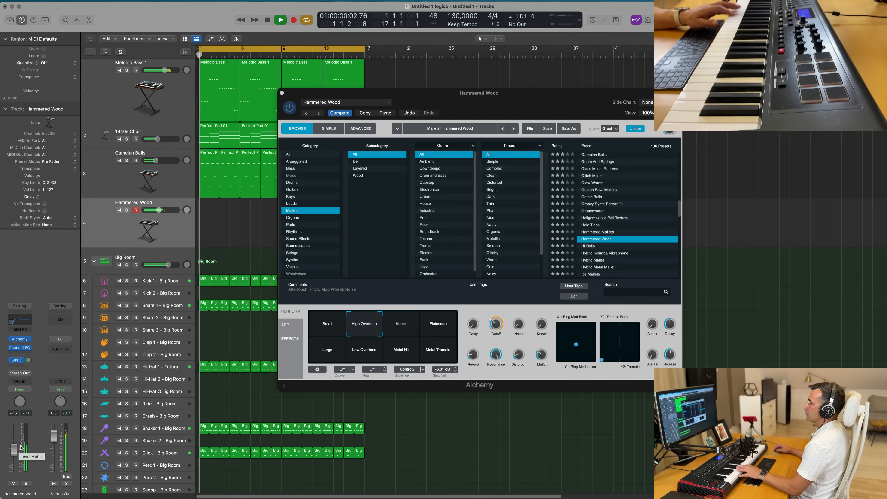
pyautogui.moveTo(537, 100); pyautogui.dragTo(583, 124)
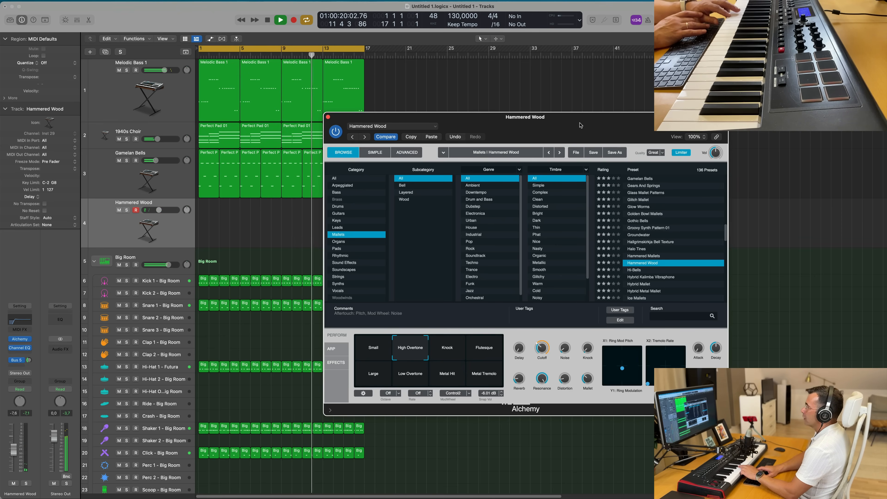
pyautogui.press('r')
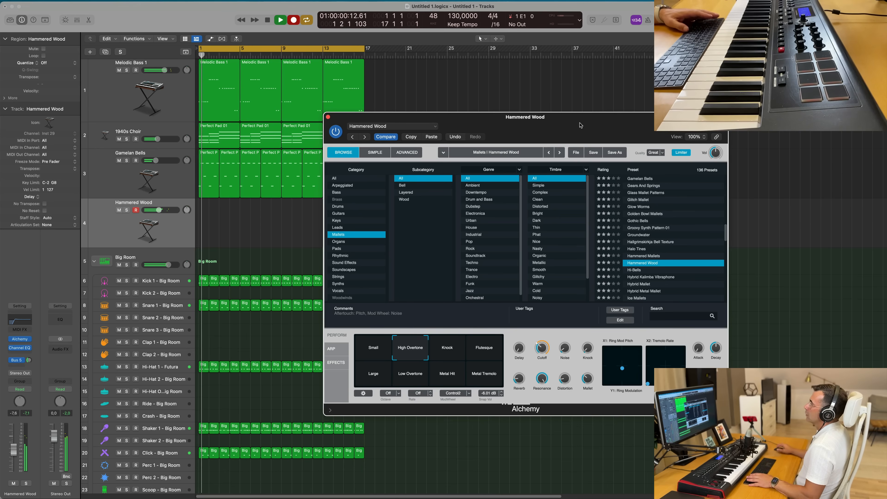
pyautogui.moveTo(514, 123); pyautogui.dragTo(833, 104)
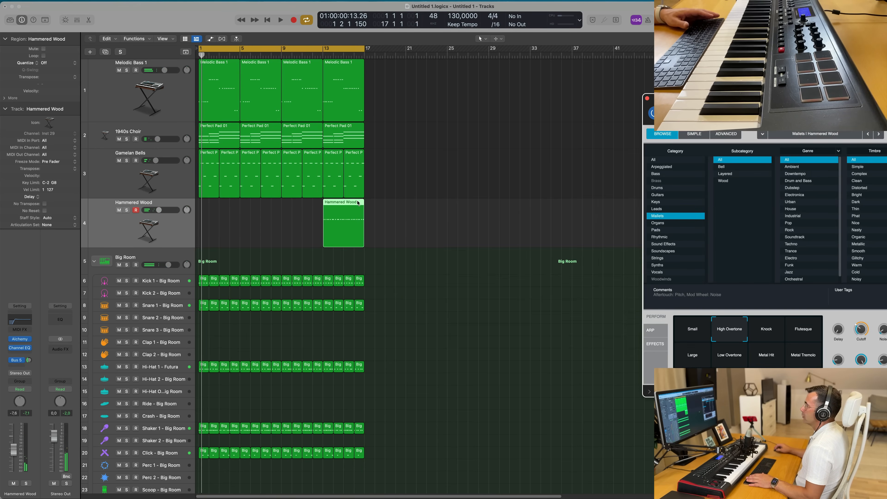
pyautogui.moveTo(355, 203); pyautogui.dragTo(231, 205)
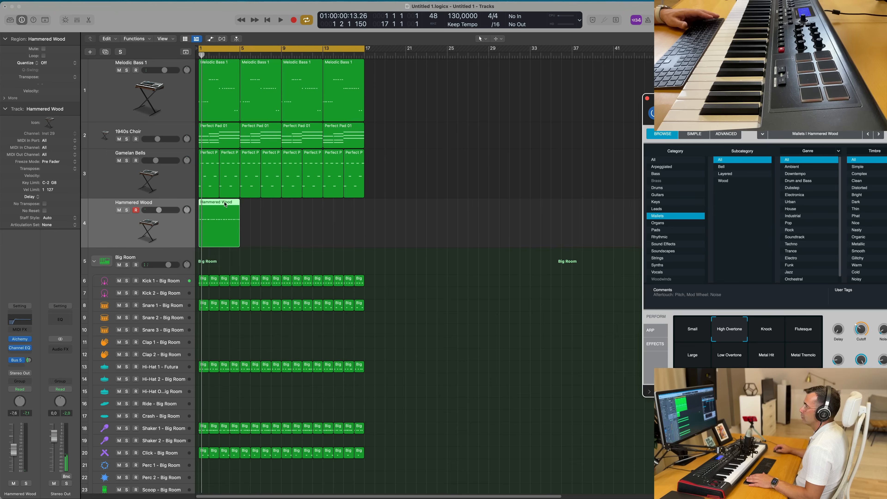
pyautogui.doubleClick(230, 206)
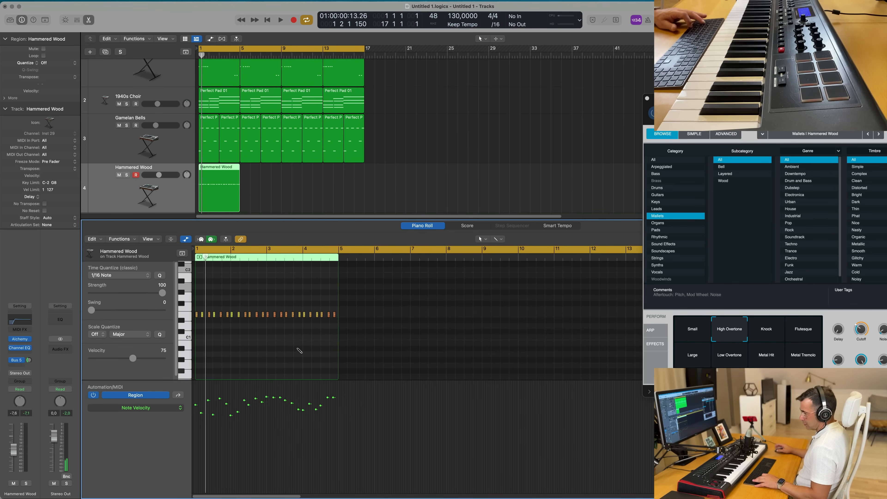
pyautogui.press('space')
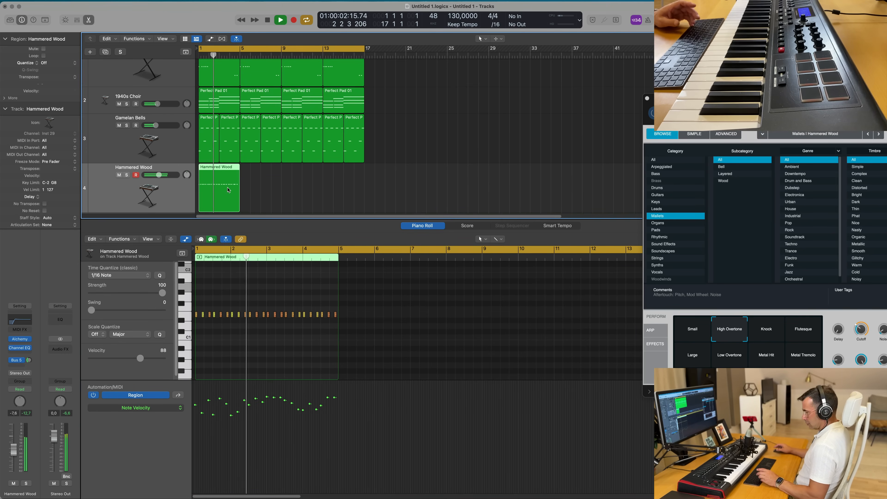
# - Repeat the Hammered Wood region three times so it fills bars 1 to 16, and play it back
pyautogui.press('super+r')
pyautogui.press('super+r')
pyautogui.press('super+r')
pyautogui.moveTo(809, 99); pyautogui.dragTo(616, 36)
pyautogui.click(164, 193)
pyautogui.press('space')
pyautogui.press('space')
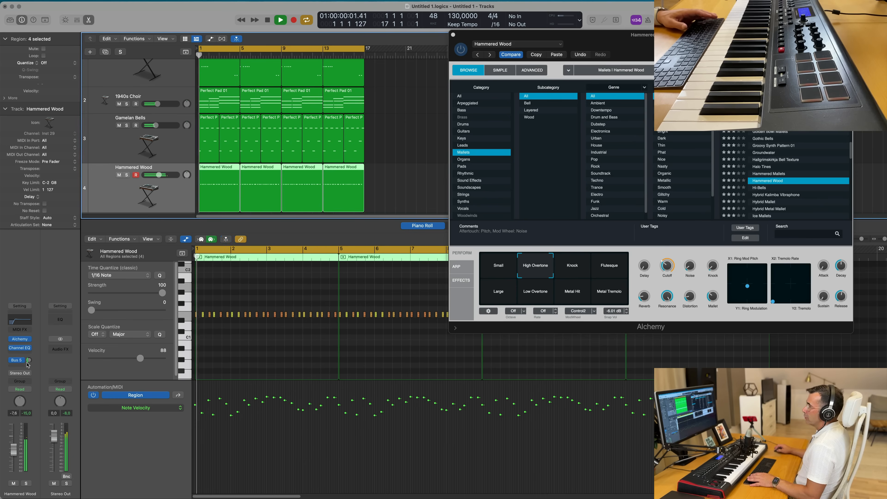
# - Adjust the Bus 5 reverb send level on the Hammered Wood channel and audition it
pyautogui.moveTo(29, 360); pyautogui.dragTo(29, 376)
pyautogui.press('space')
pyautogui.press('space')
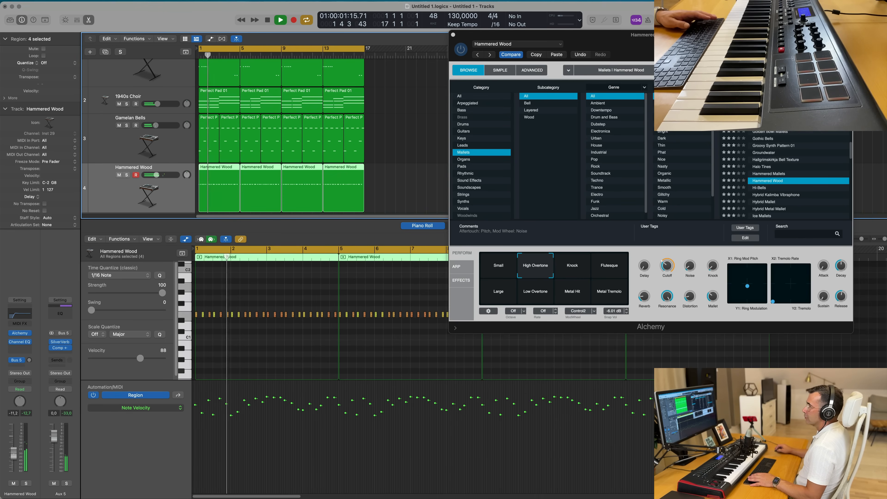
# - Raise the Channel EQ low cut on the Hammered Wood channel to about 95 Hz and close the EQ
pyautogui.click(20, 315)
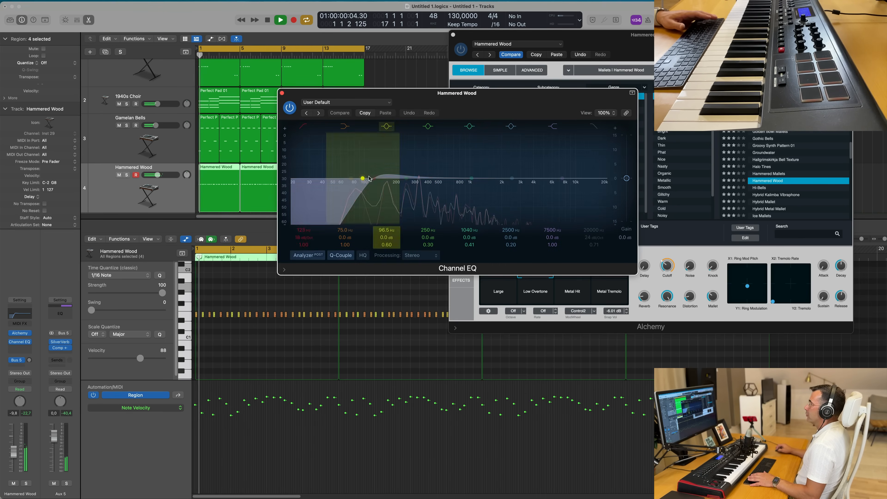
pyautogui.moveTo(336, 187); pyautogui.dragTo(364, 188)
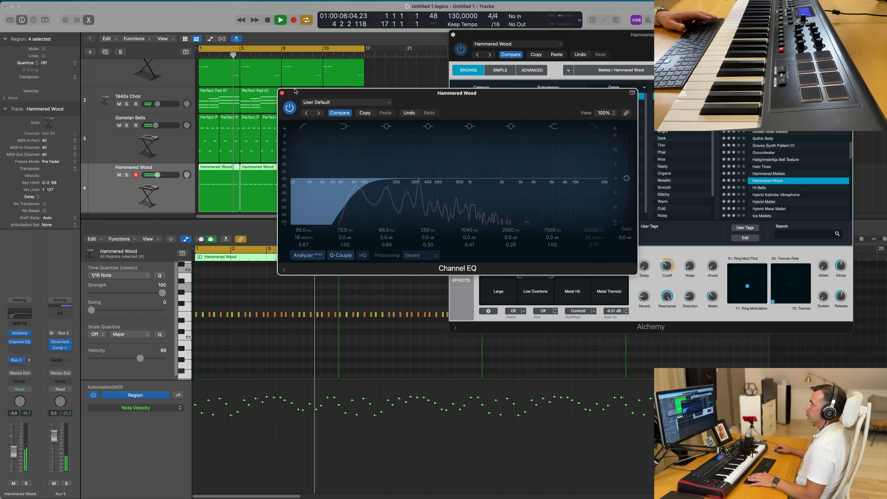
pyautogui.press('super+w')
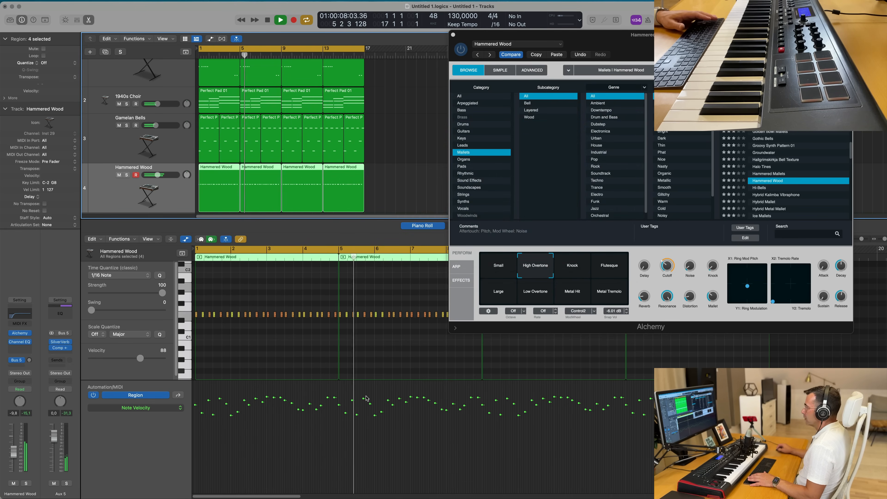
# - Select all Hammered Wood notes in the piano roll and undo the last edit
pyautogui.moveTo(698, 45); pyautogui.dragTo(603, 112)
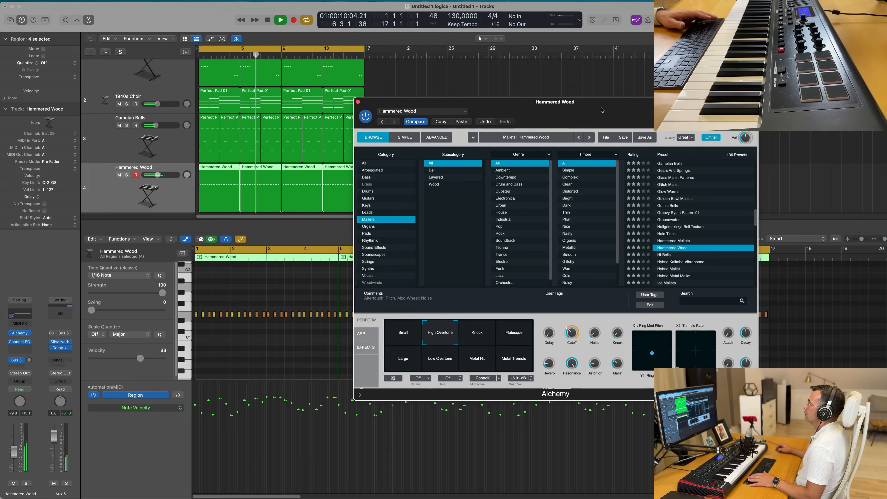
pyautogui.press('space')
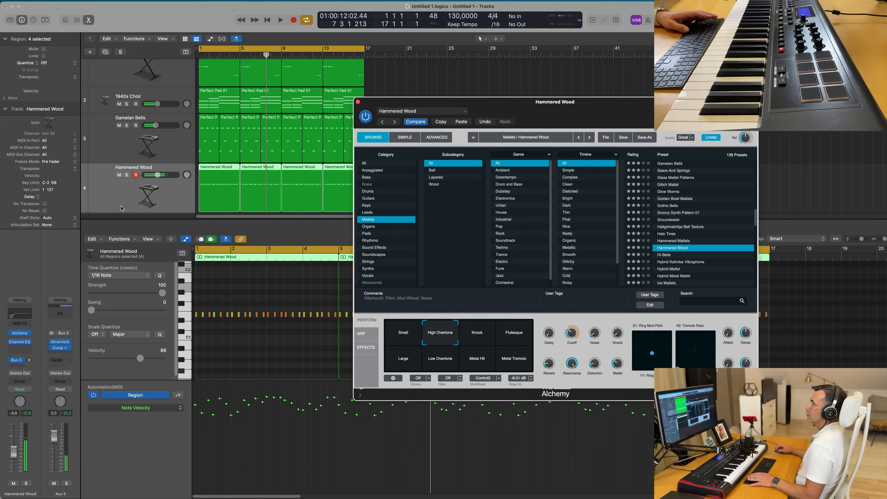
pyautogui.click(126, 175)
pyautogui.click(127, 176)
pyautogui.press('space')
pyautogui.press('space')
pyautogui.click(235, 292)
pyautogui.press('super+a')
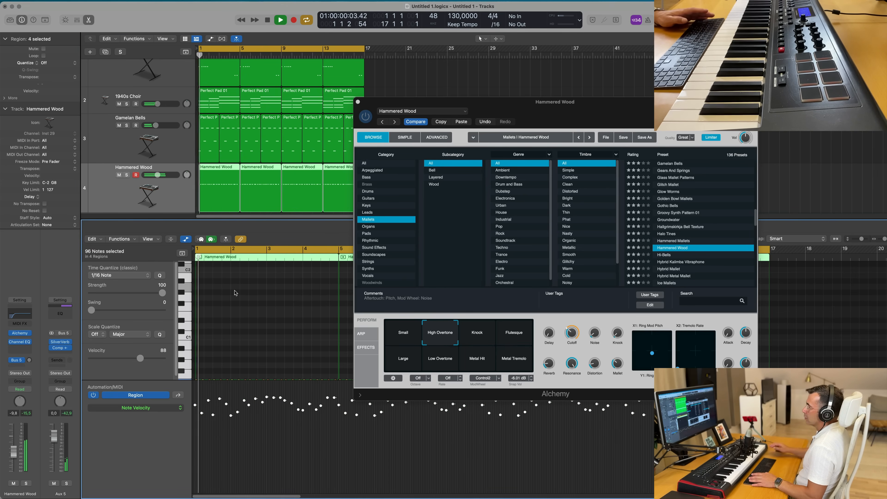
pyautogui.press('super+z')
pyautogui.press('space')
pyautogui.press('space')
pyautogui.click(185, 211)
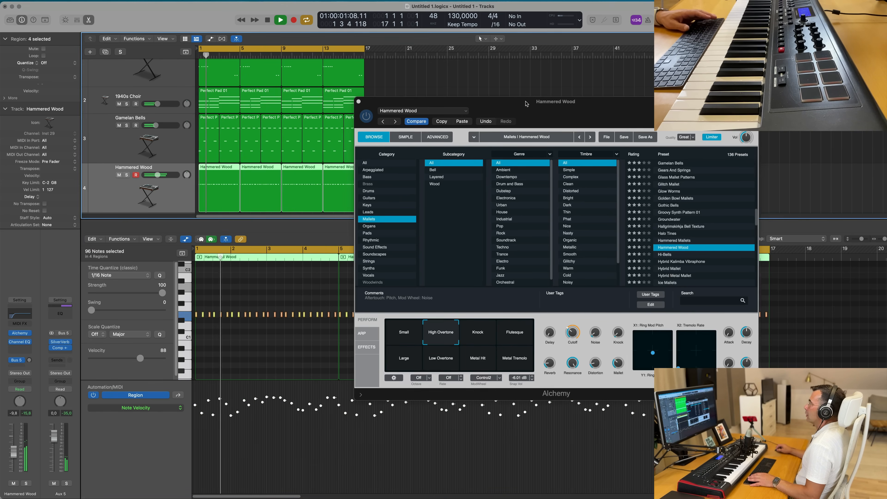
pyautogui.moveTo(523, 104); pyautogui.dragTo(551, 86)
pyautogui.press('space')
pyautogui.click(16, 453)
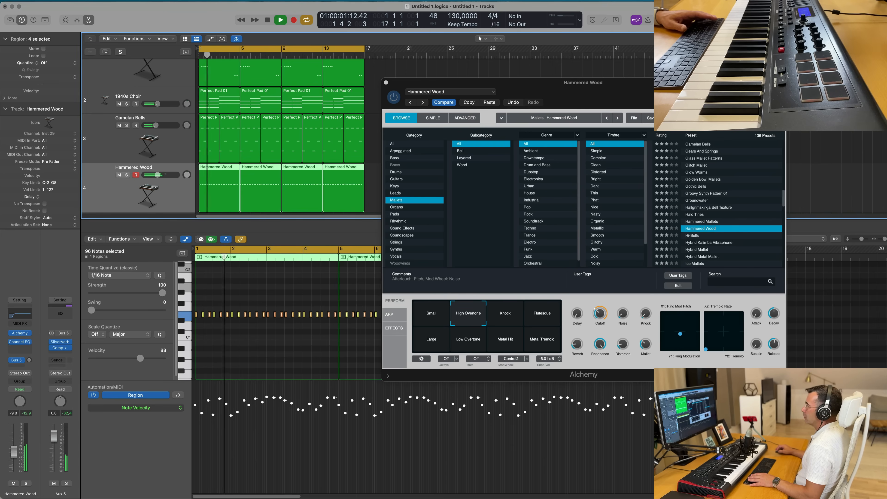
pyautogui.click(477, 105)
pyautogui.press('space')
# - Try the Knock, Flutesque, Large and Low Overtone Alchemy variations on Hammered Wood, settling on Metal Hit
pyautogui.click(500, 317)
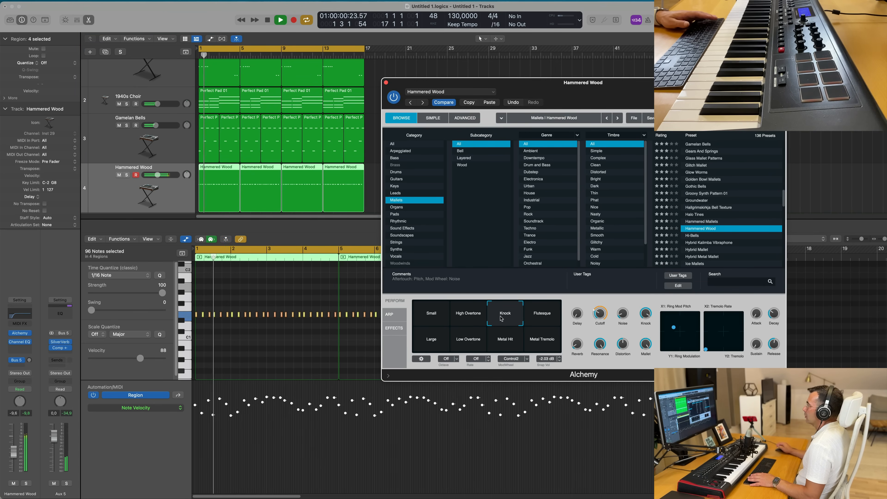
pyautogui.click(545, 317)
pyautogui.click(427, 341)
pyautogui.click(463, 346)
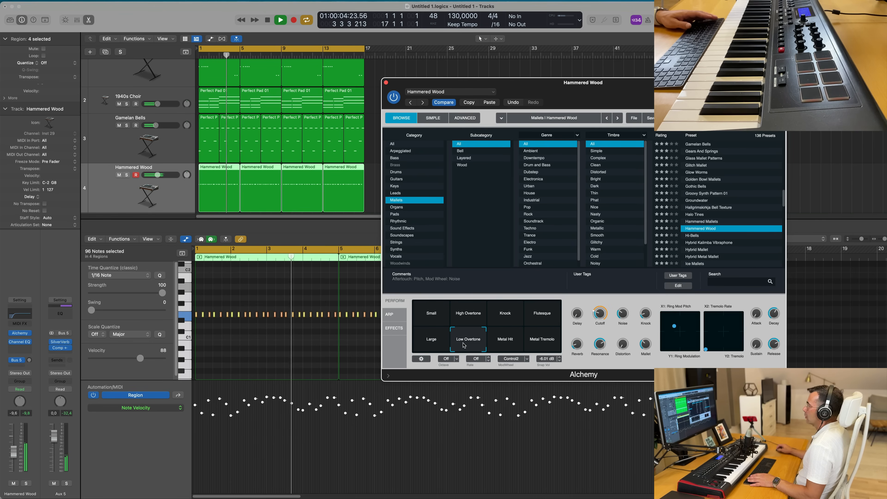
pyautogui.click(505, 345)
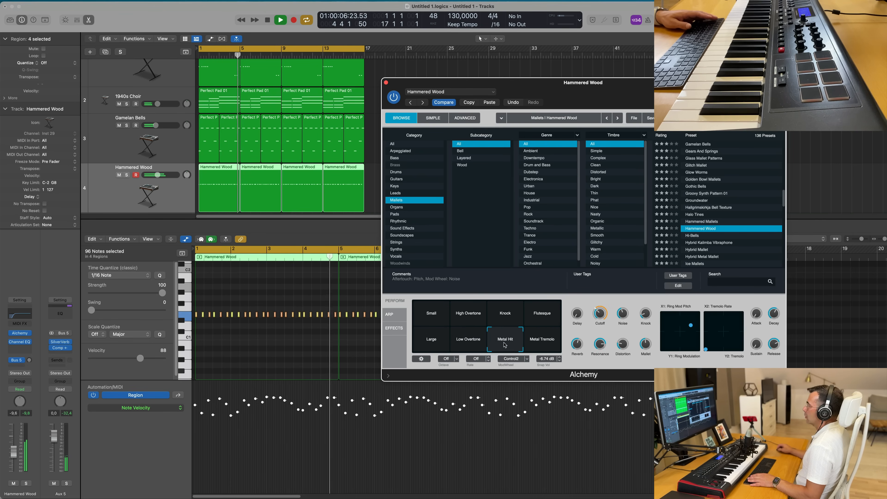
# - Try the Metal Tremolo, Small and High Overtone Alchemy variations on Hammered Wood, settling on High Overtone
pyautogui.click(545, 345)
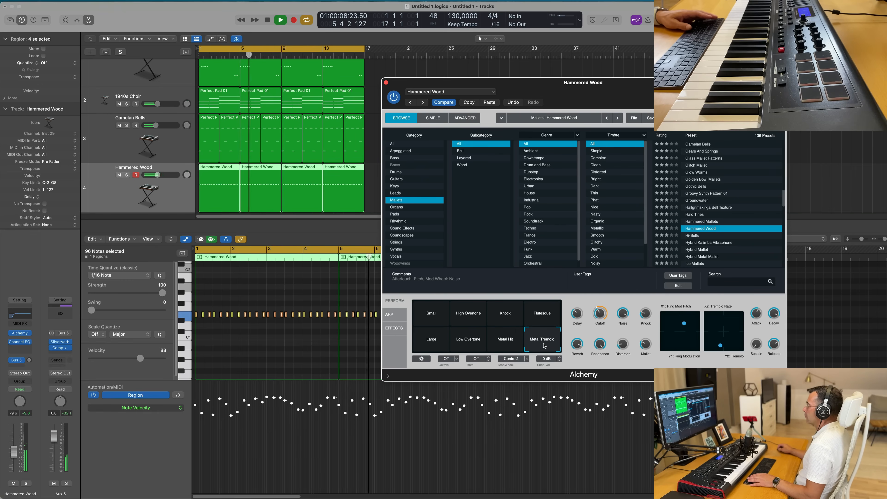
pyautogui.click(430, 314)
pyautogui.click(464, 315)
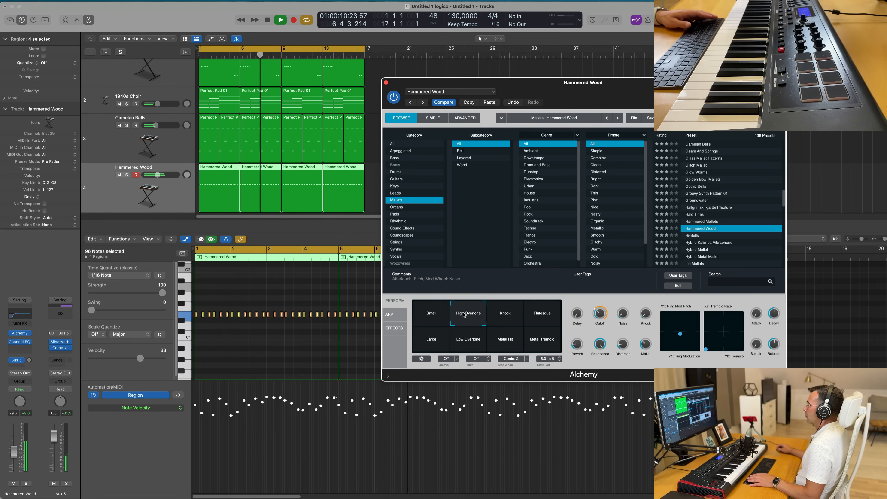
# - Raise the Alchemy filter cutoff on Hammered Wood and undo the change
pyautogui.moveTo(600, 313)
pyautogui.moveTo(604, 296); pyautogui.dragTo(600, 314)
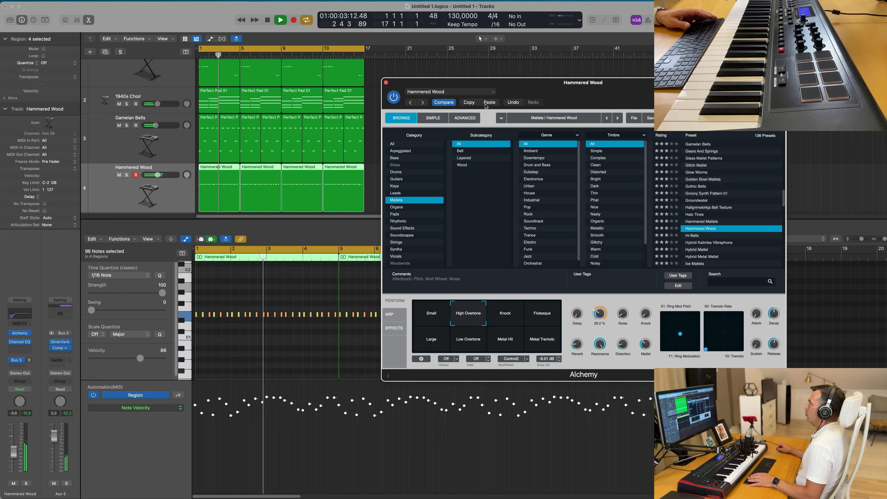
pyautogui.click(512, 101)
pyautogui.moveTo(644, 85); pyautogui.dragTo(626, 78)
pyautogui.press('space')
pyautogui.click(35, 435)
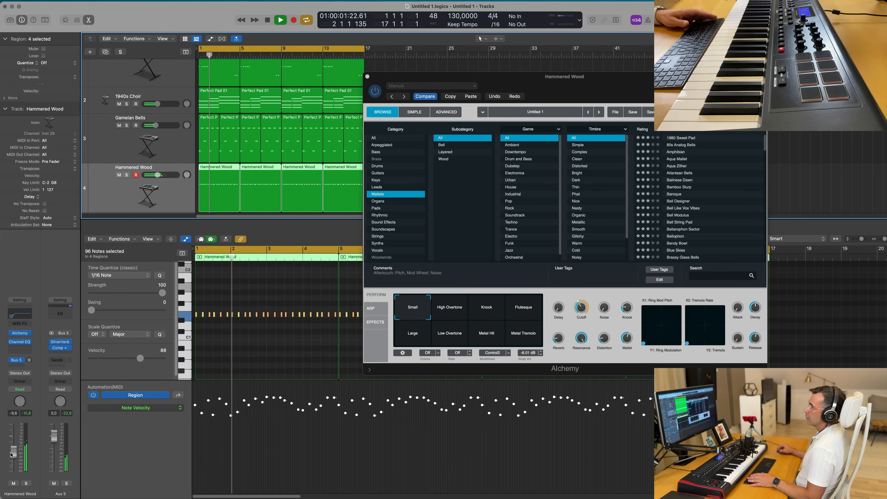
pyautogui.click(26, 484)
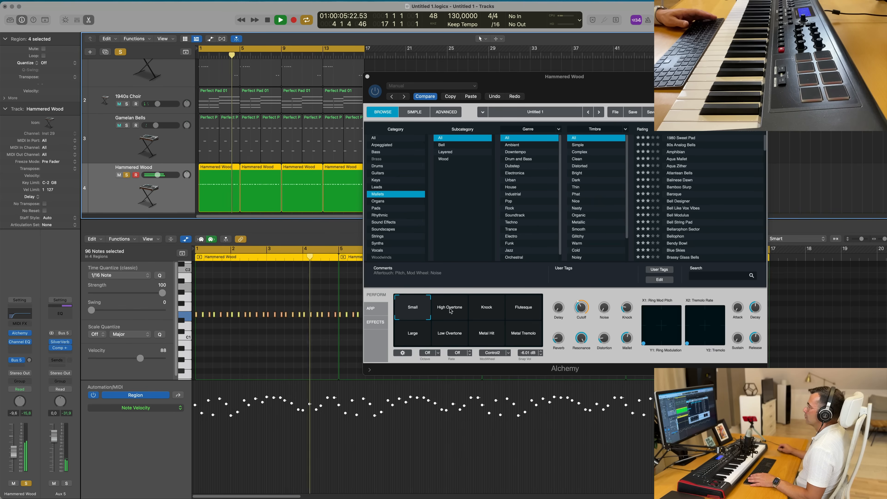
pyautogui.click(25, 484)
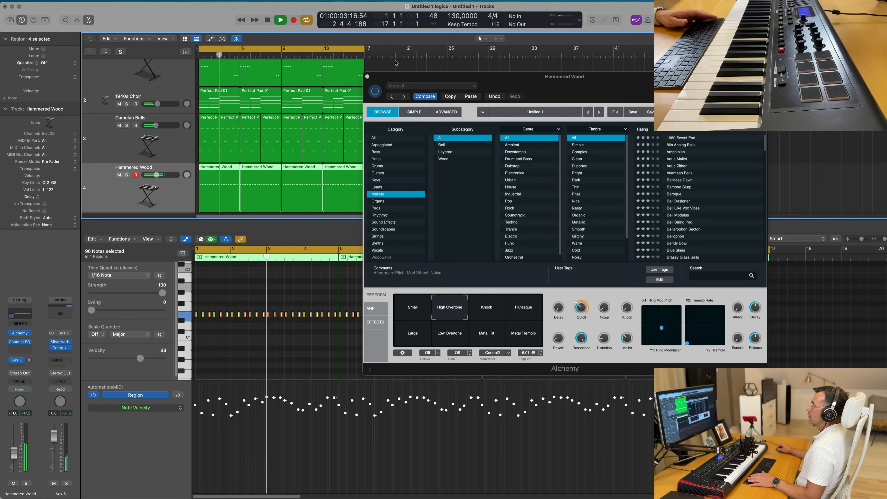
# - Close the plug-in window and create a new instrument track with duplicate settings below Hammered Wood
pyautogui.click(367, 76)
pyautogui.press('x')
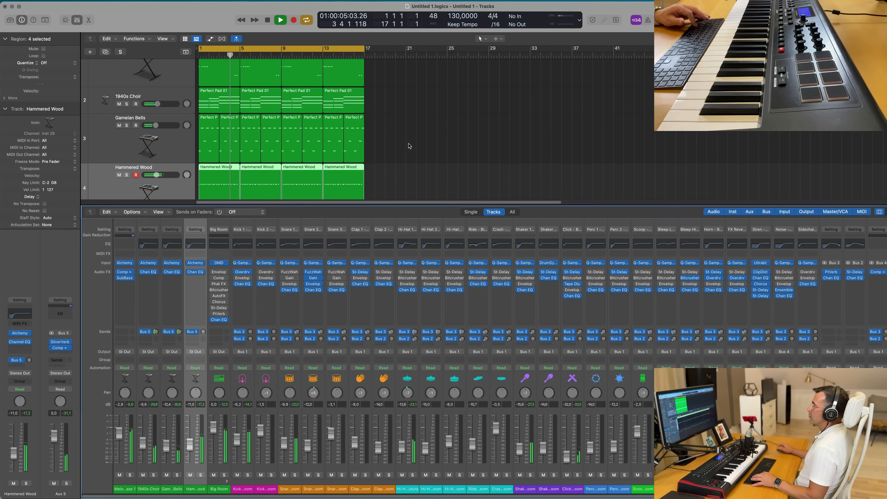
pyautogui.press('x')
pyautogui.scroll(1, 422, 226)
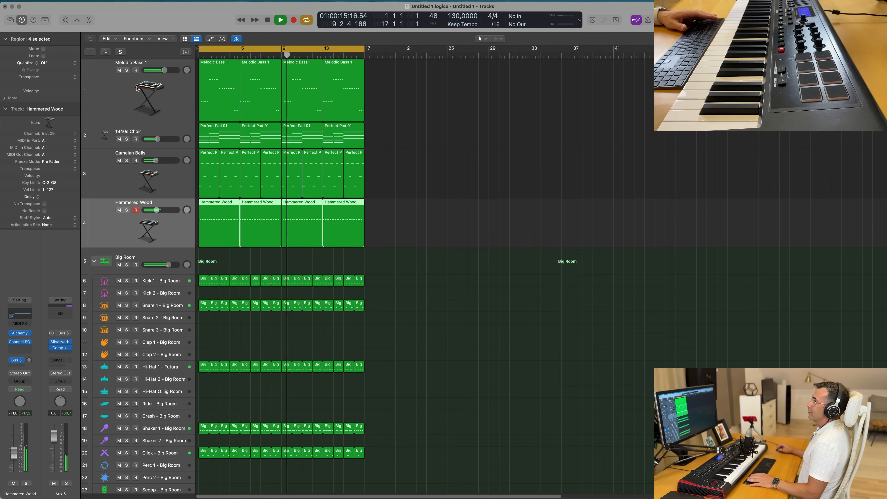
pyautogui.press('super+d')
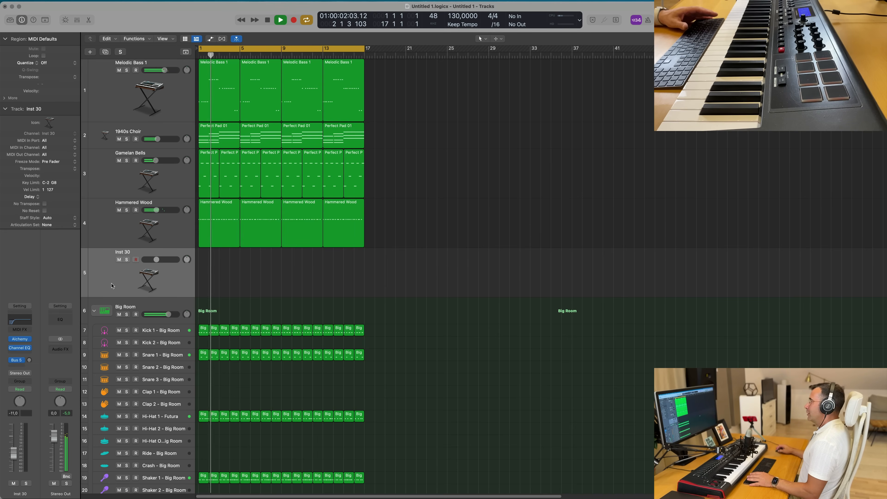
# - Open Alchemy on the new track and load the 70s Analog Synth Lead preset from the Leads category
pyautogui.click(20, 339)
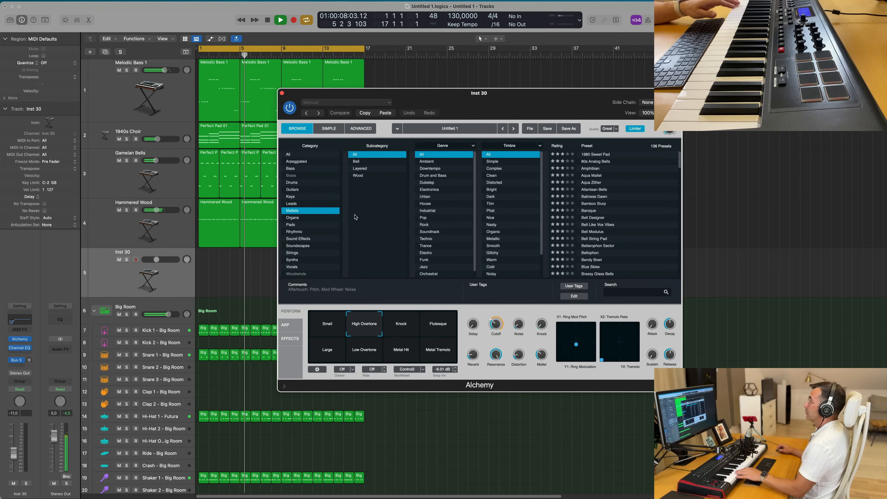
pyautogui.click(302, 204)
pyautogui.click(590, 156)
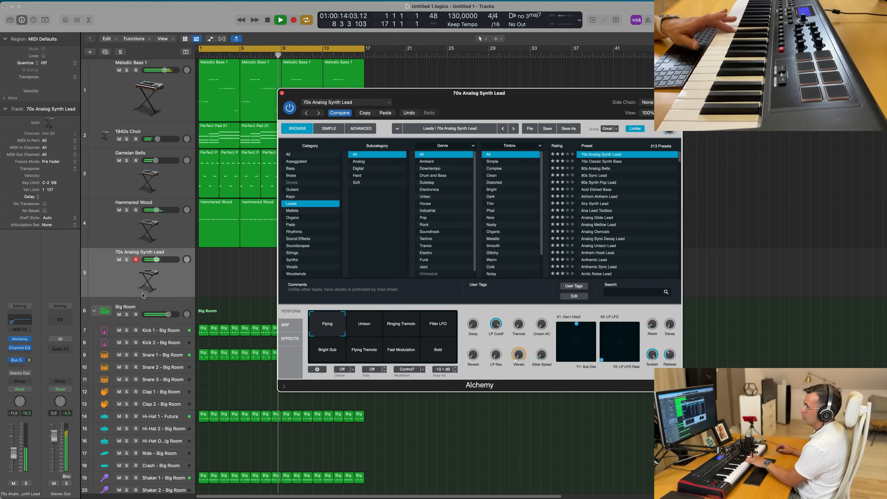
# - Add a send from the lead track to Bus 6, creating a new aux channel
pyautogui.click(28, 361)
pyautogui.moveTo(36, 334); pyautogui.dragTo(37, 333)
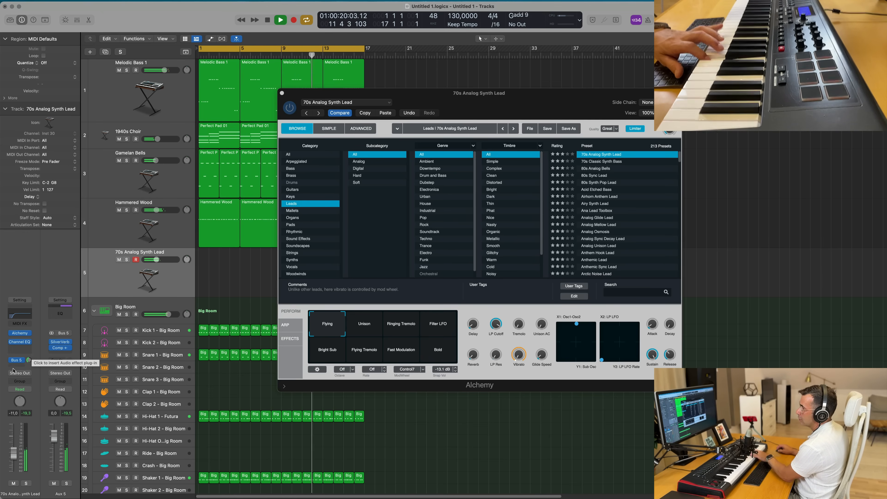
pyautogui.click(18, 360)
pyautogui.moveTo(21, 377)
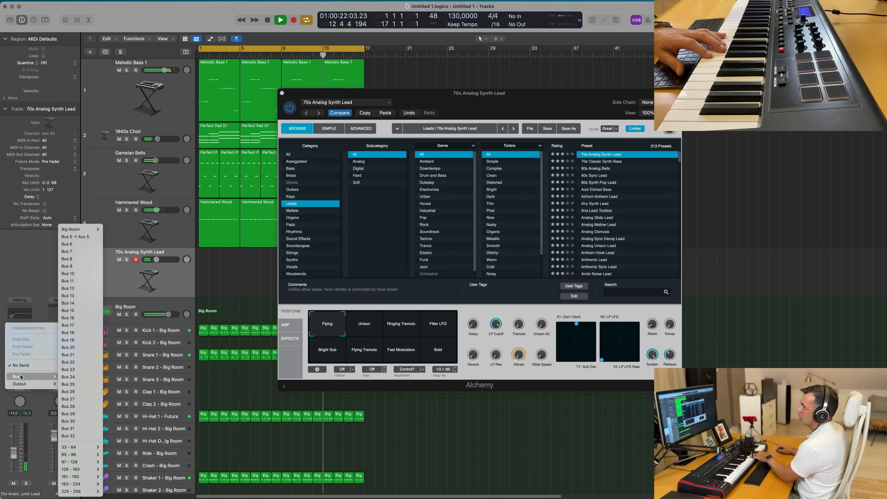
pyautogui.click(65, 245)
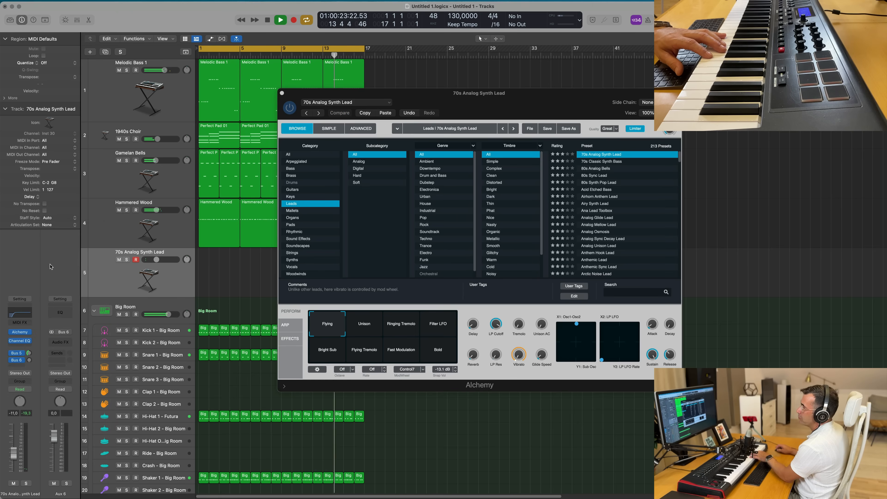
# - Open the Aux 6 Channel EQ and insert a Stereo Delay (Stereo) on Aux 6
pyautogui.click(63, 313)
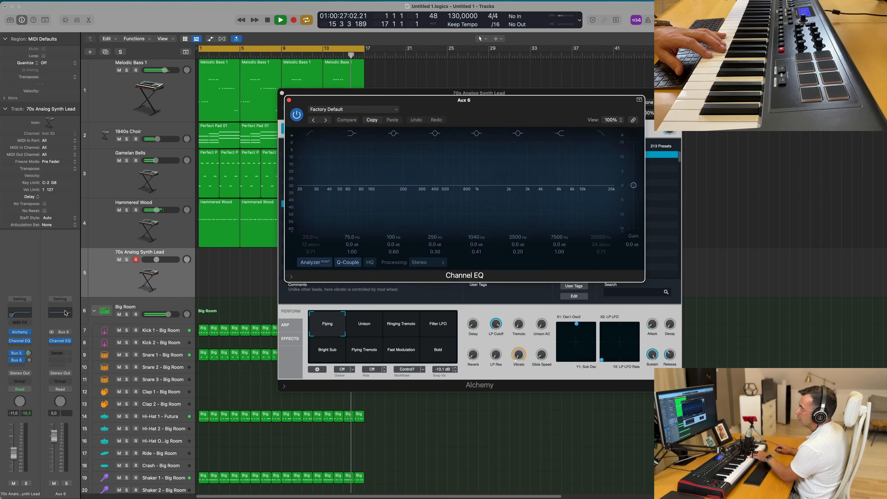
pyautogui.click(64, 347)
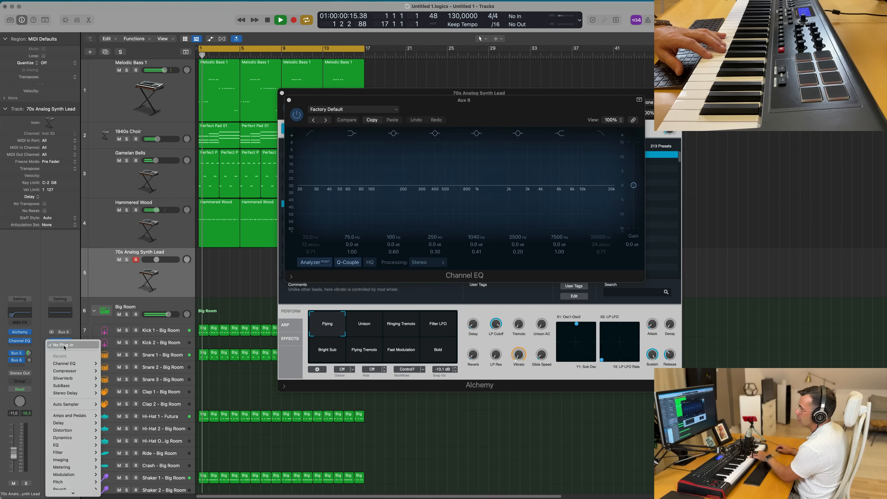
pyautogui.moveTo(74, 394)
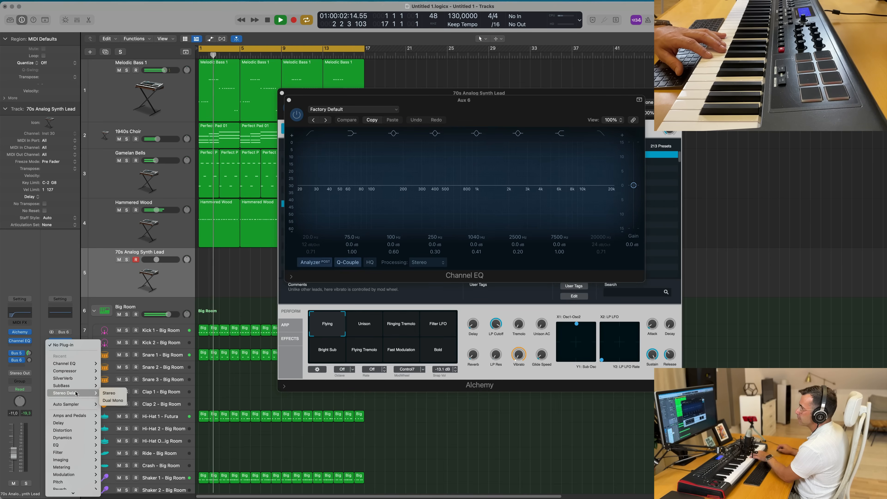
pyautogui.click(109, 393)
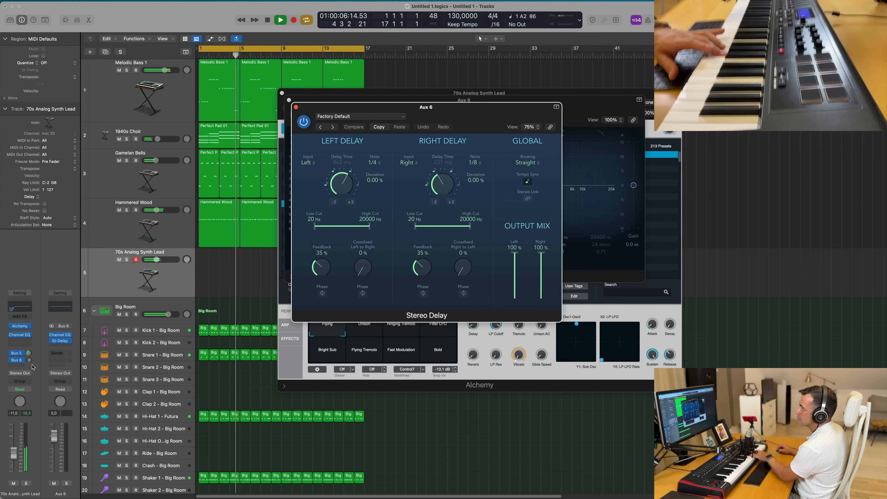
# - Raise the lead track's Bus 6 send level and close the Aux 6 Channel EQ window
pyautogui.moveTo(32, 359); pyautogui.dragTo(35, 350)
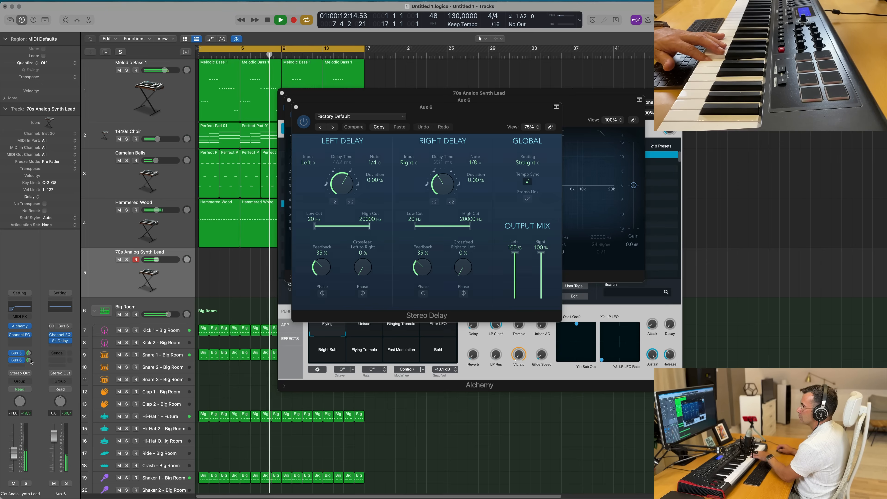
pyautogui.moveTo(440, 121); pyautogui.dragTo(640, 162)
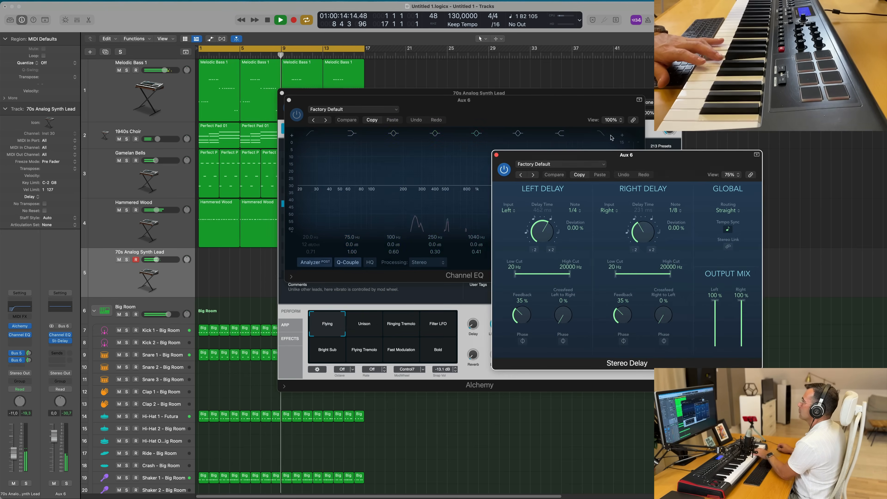
pyautogui.moveTo(549, 108); pyautogui.dragTo(454, 130)
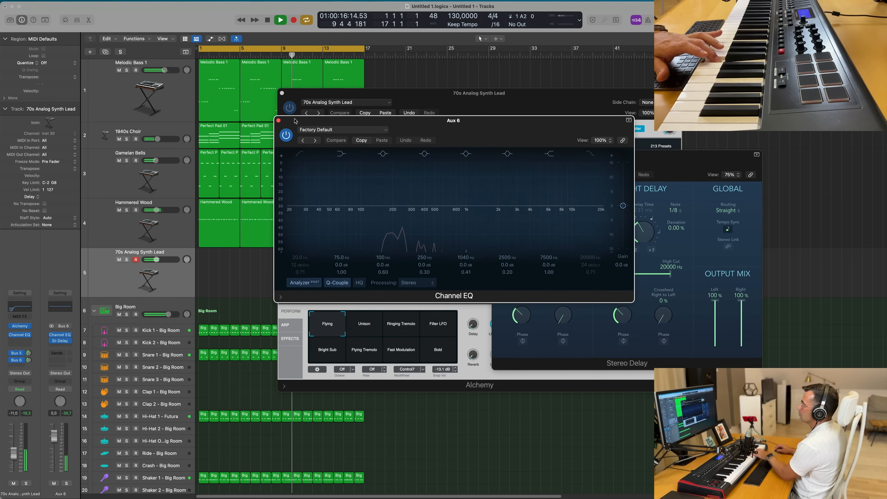
pyautogui.click(278, 121)
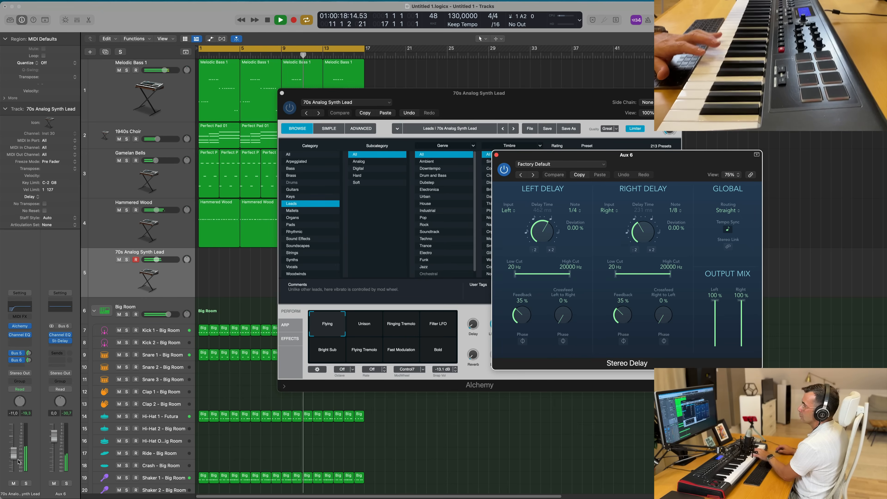
# - Set the lead track's volume fader to about -6 dB
pyautogui.moveTo(14, 450); pyautogui.dragTo(15, 449)
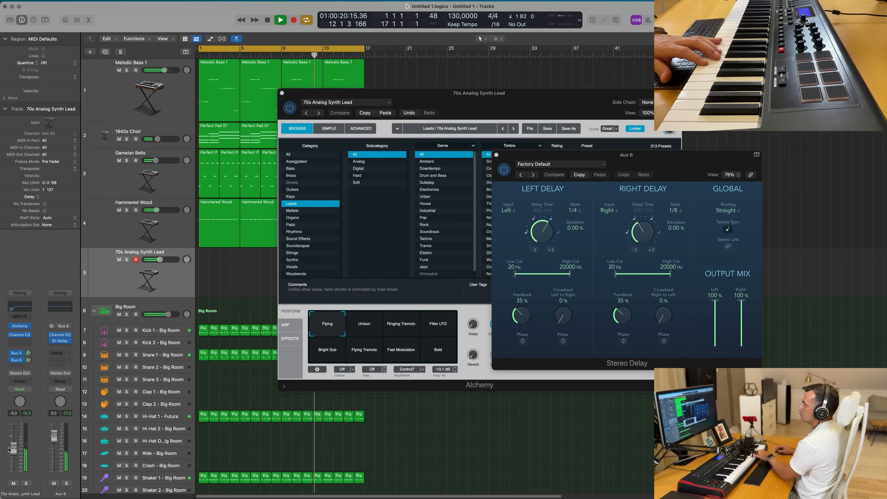
pyautogui.moveTo(570, 96); pyautogui.dragTo(543, 100)
# - Audition Alchemy presets 70s Classic Synth Bass, 80s Analog Bells, Acid Etched Bass, Airhorn Anthem Lead and Analog Glide Lead
pyautogui.click(588, 164)
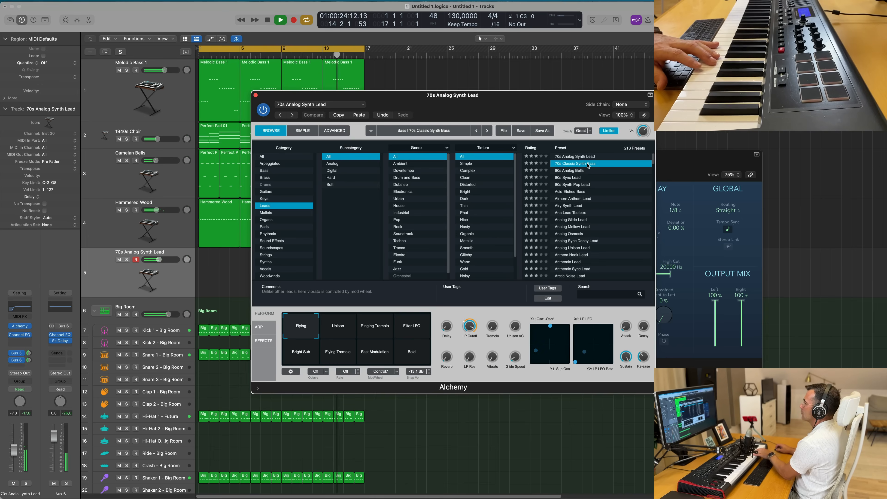
pyautogui.click(570, 172)
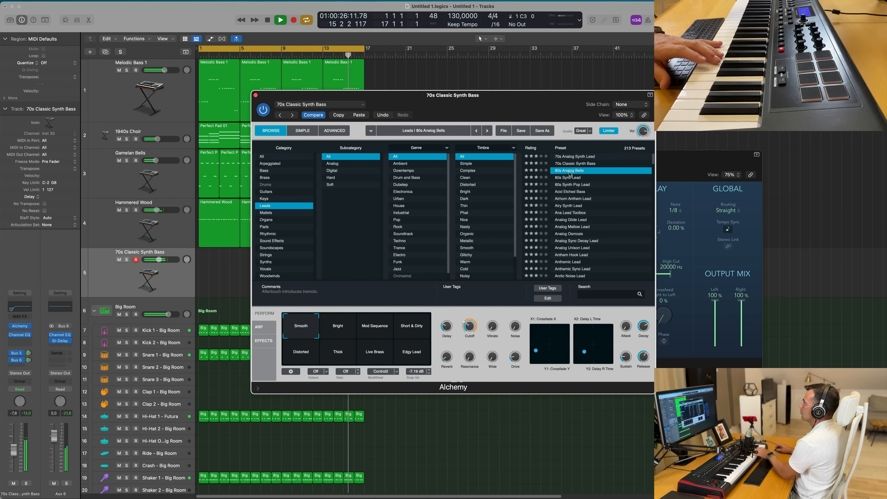
pyautogui.click(574, 192)
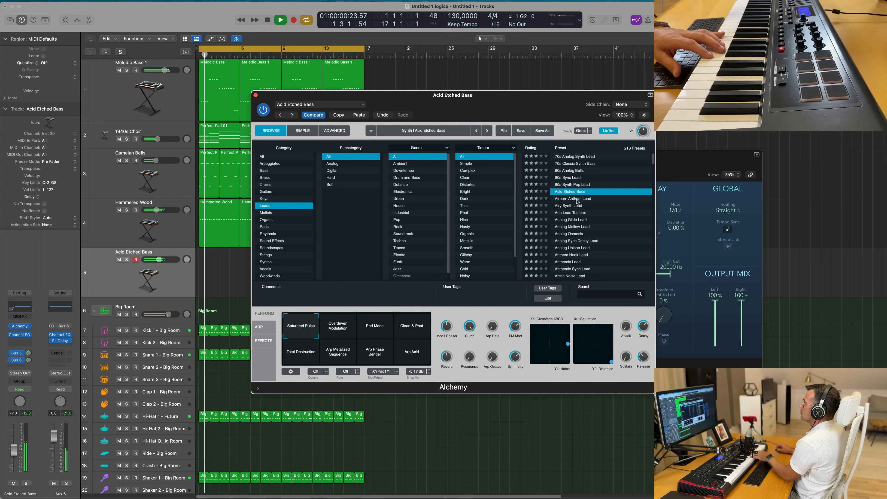
pyautogui.click(577, 200)
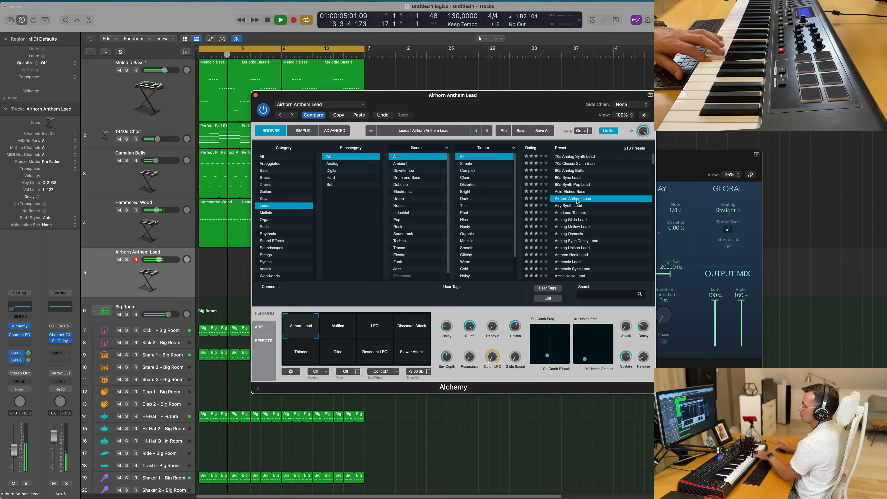
pyautogui.click(578, 220)
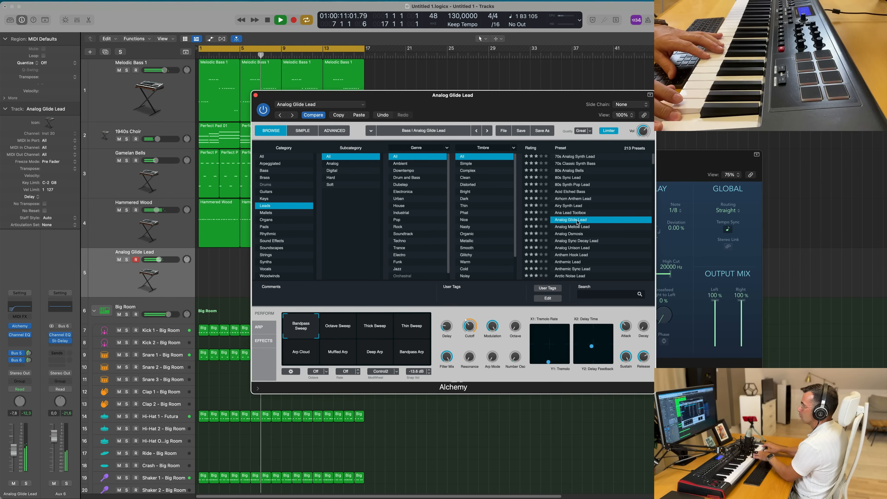
# - Try the Octave Sweep variation and Analog Osmosis, then load the Analog Mellow Lead preset
pyautogui.click(342, 327)
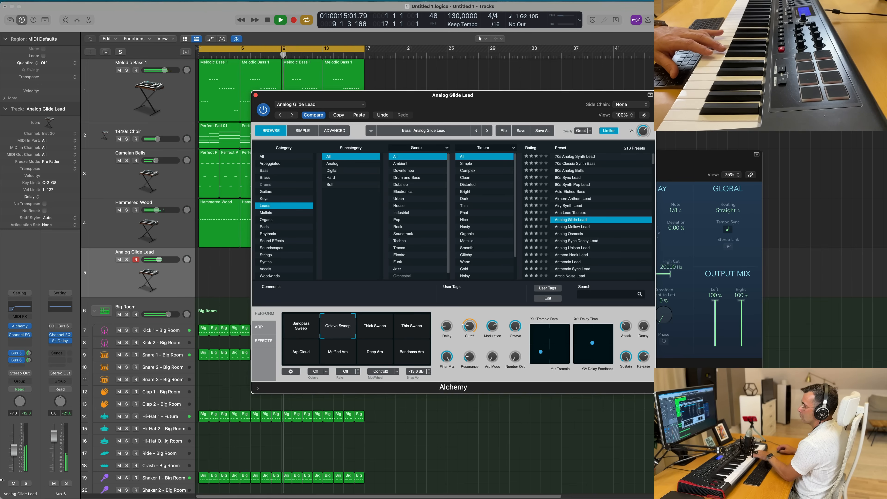
pyautogui.moveTo(13, 447); pyautogui.dragTo(13, 446)
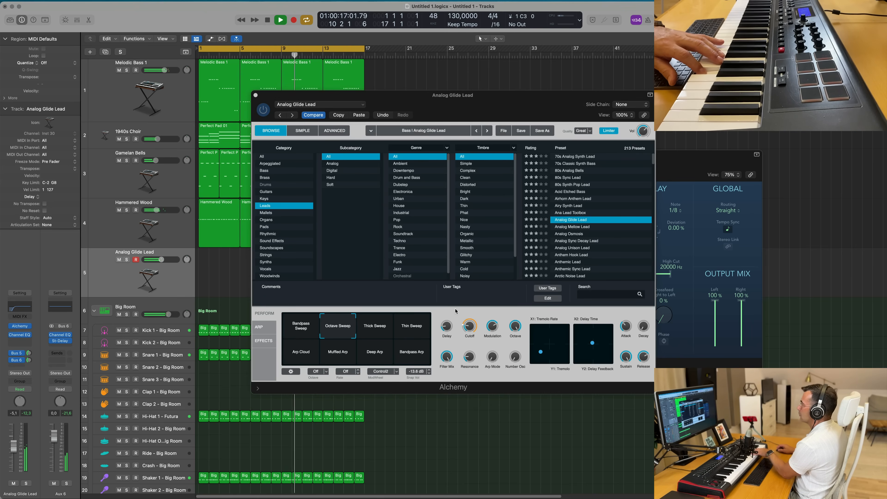
pyautogui.click(565, 237)
pyautogui.click(569, 227)
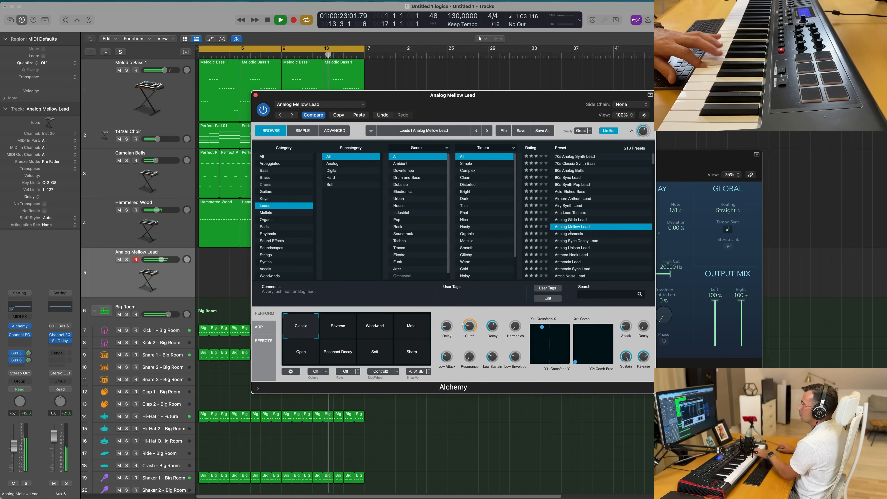
# - Show the Volume automation lane for the Analog Mellow Lead track
pyautogui.click(165, 281)
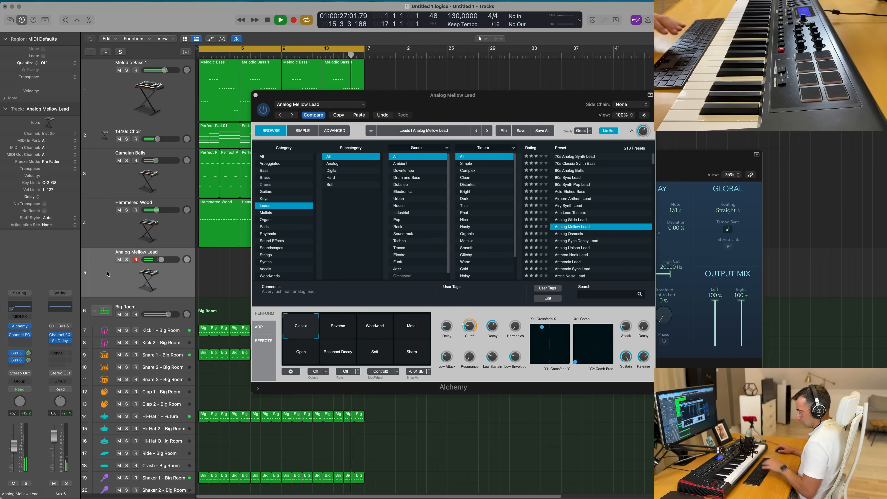
pyautogui.press('a')
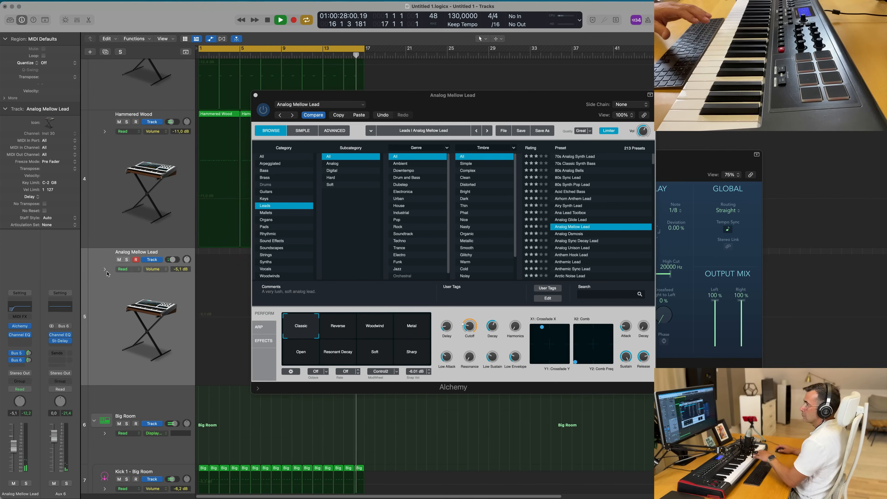
pyautogui.click(148, 269)
pyautogui.click(364, 208)
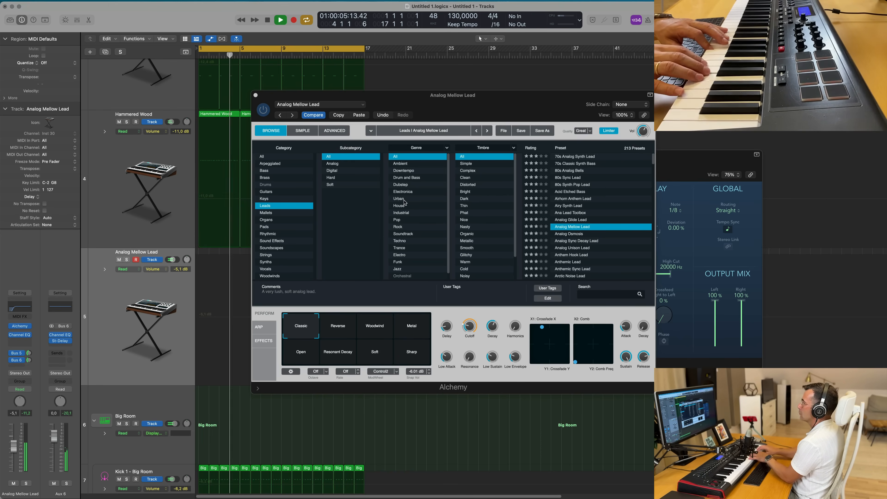
pyautogui.moveTo(507, 92); pyautogui.dragTo(615, 65)
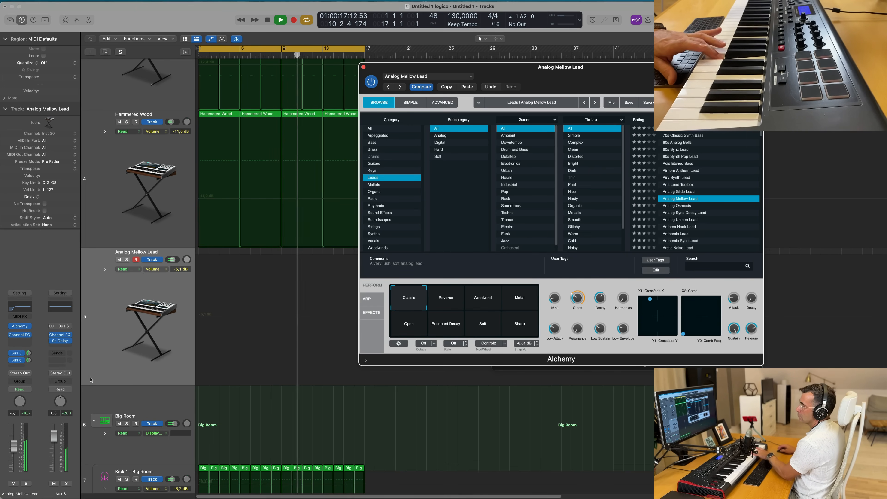
# - Adjust the lead track's Bus 6 delay send level
pyautogui.click(30, 353)
pyautogui.moveTo(29, 356); pyautogui.dragTo(29, 361)
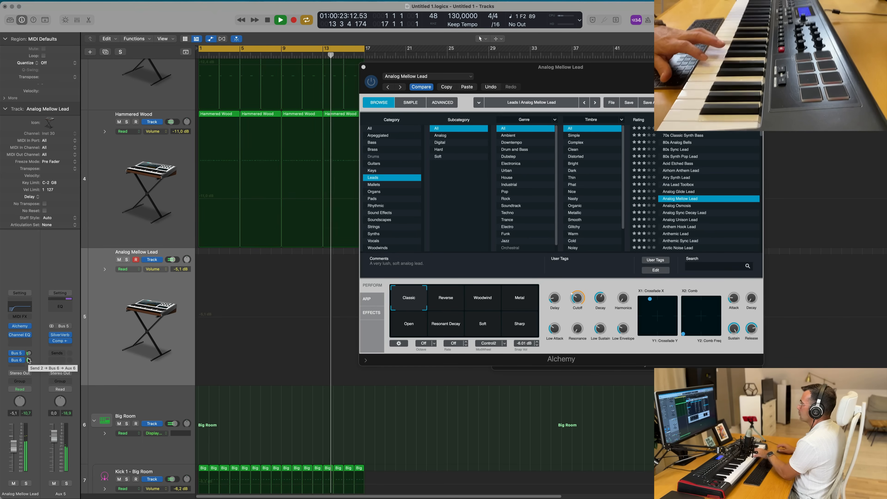
# - Audition the Alchemy Perform snapshots Reverse, Woodwind, Metal, Open and Soft, nudging Cutoff, and return to Classic
pyautogui.click(450, 304)
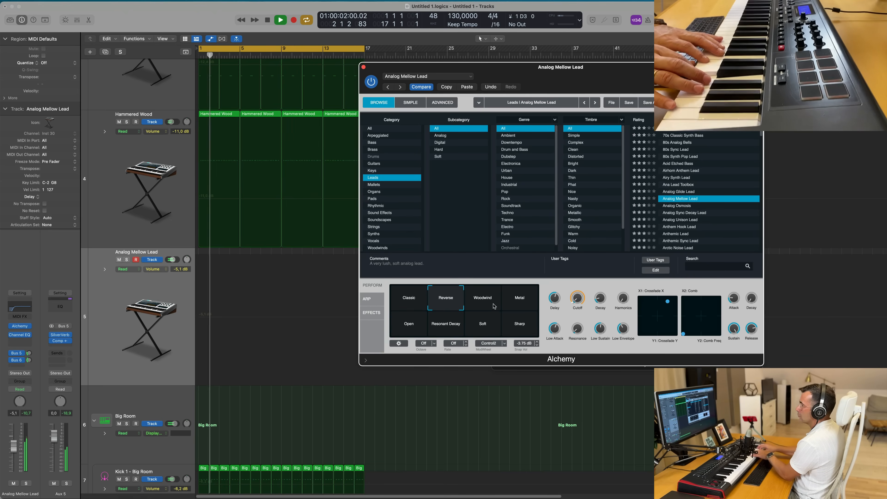
pyautogui.moveTo(579, 299); pyautogui.dragTo(581, 287)
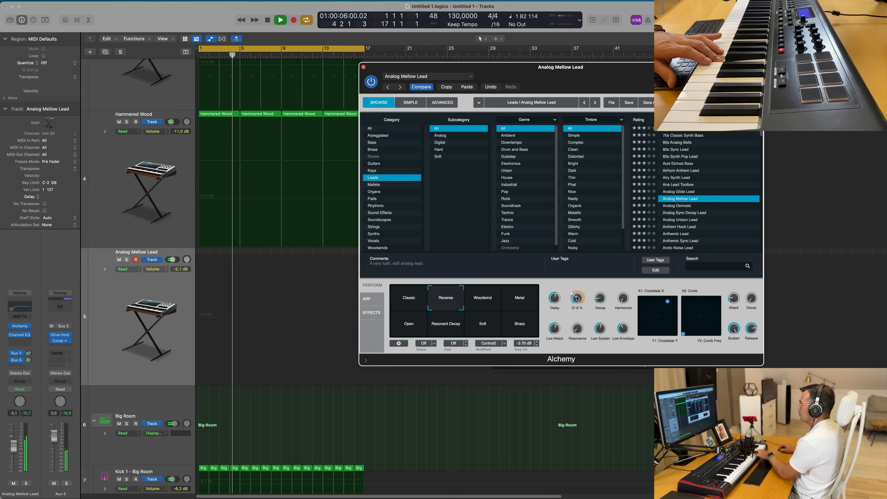
pyautogui.click(491, 303)
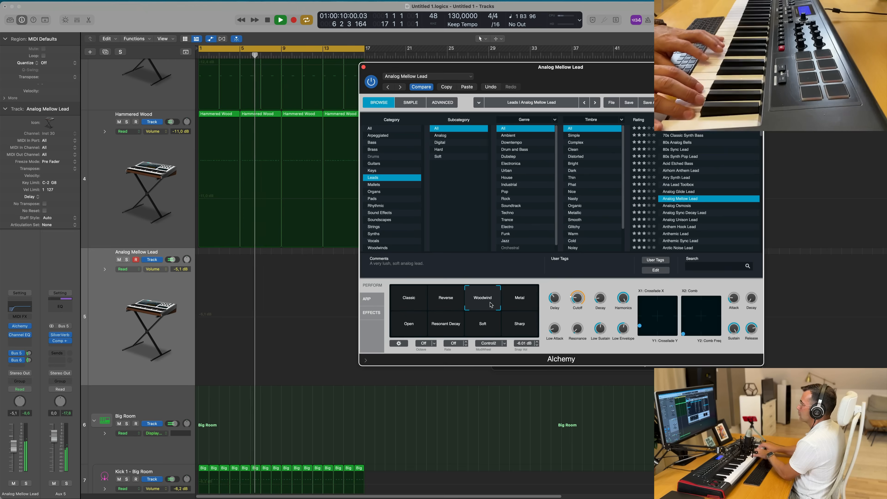
pyautogui.click(515, 301)
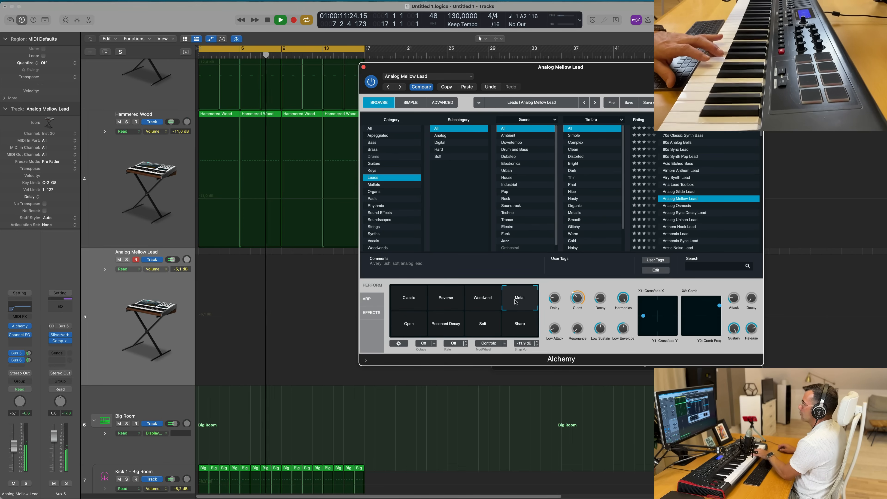
pyautogui.click(410, 331)
pyautogui.click(448, 328)
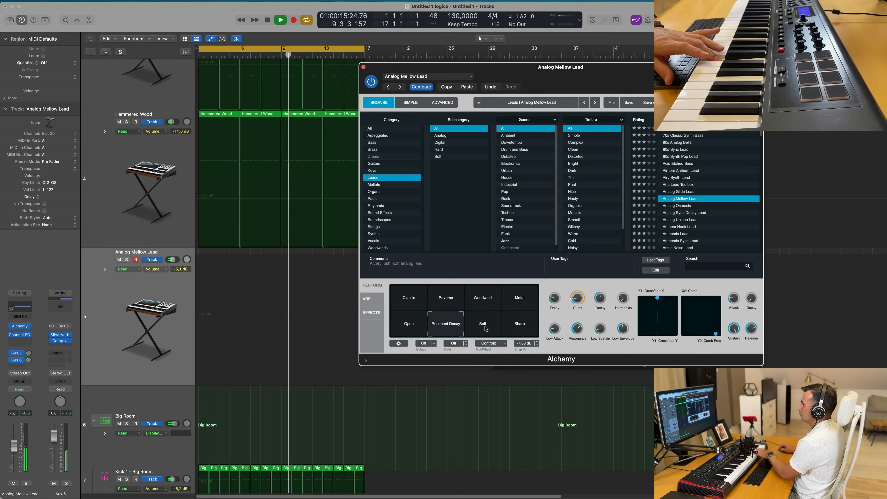
pyautogui.click(406, 300)
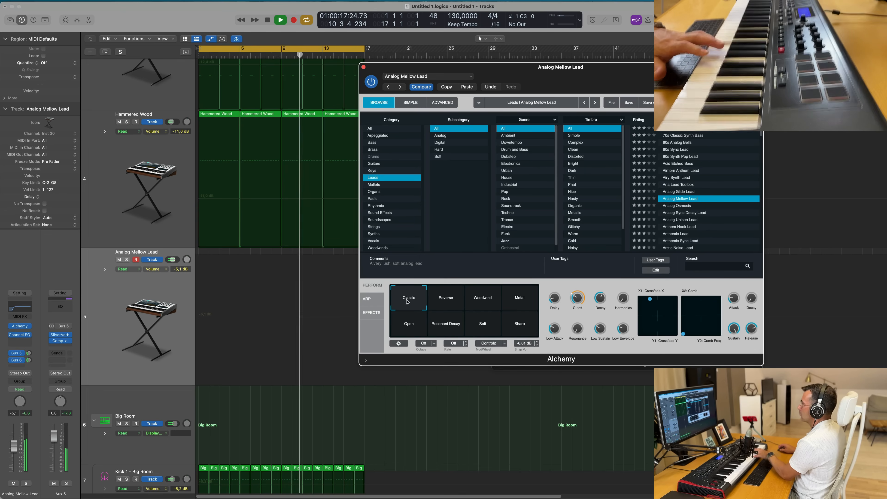
# - Record a lead melody on the Analog Mellow Lead track, undoing the first take and recording again
pyautogui.moveTo(578, 300)
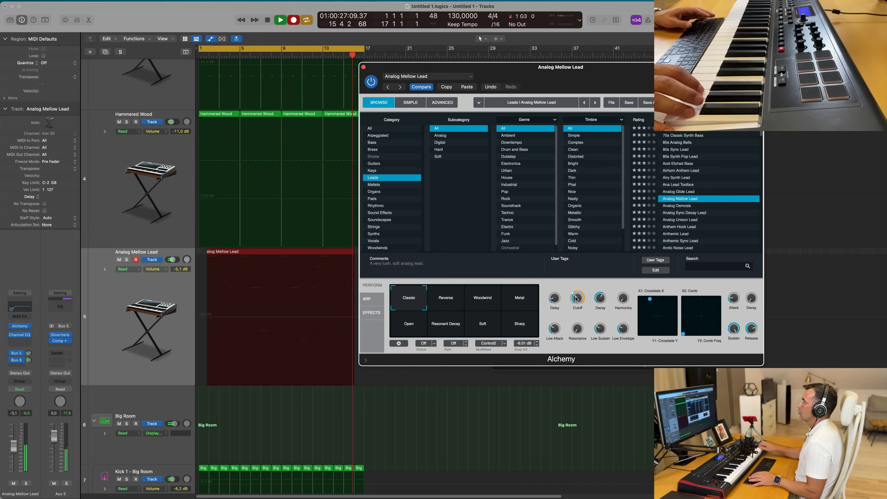
pyautogui.press('space')
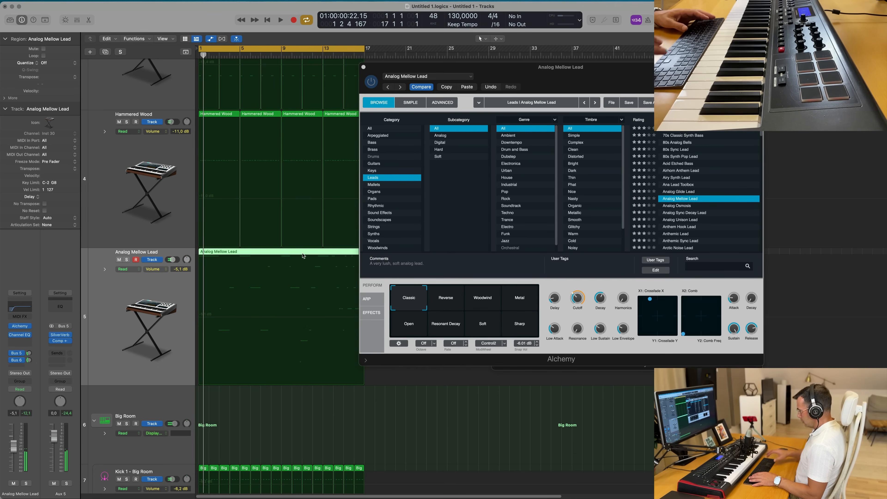
pyautogui.press('super+z')
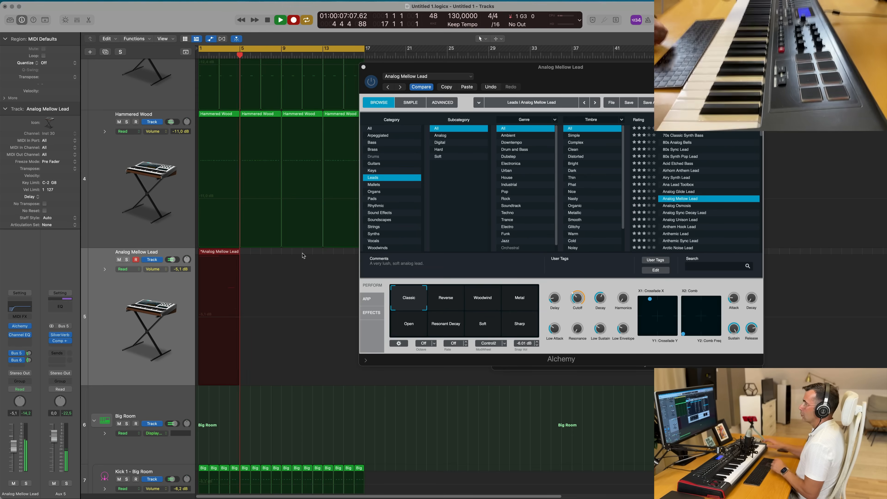
pyautogui.press('space')
# - Open the recorded region in the Piano Roll and tidy the note lengths and start positions
pyautogui.doubleClick(224, 253)
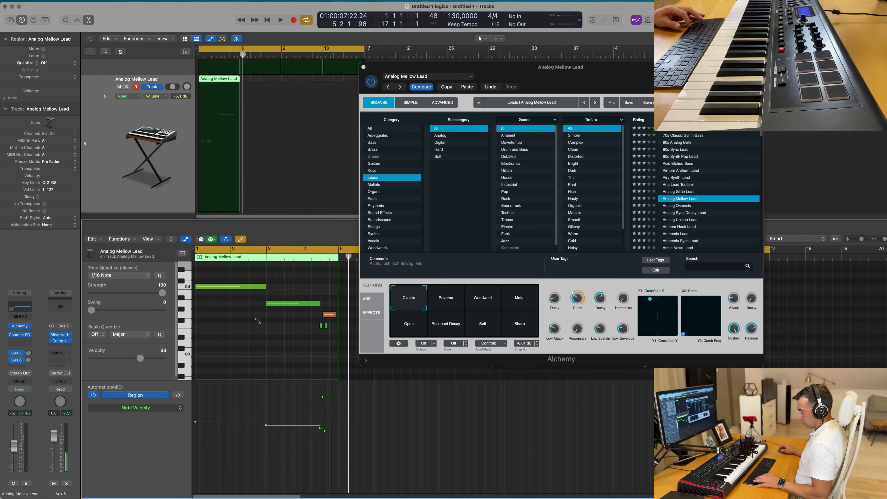
pyautogui.press('super+a')
pyautogui.click(257, 331)
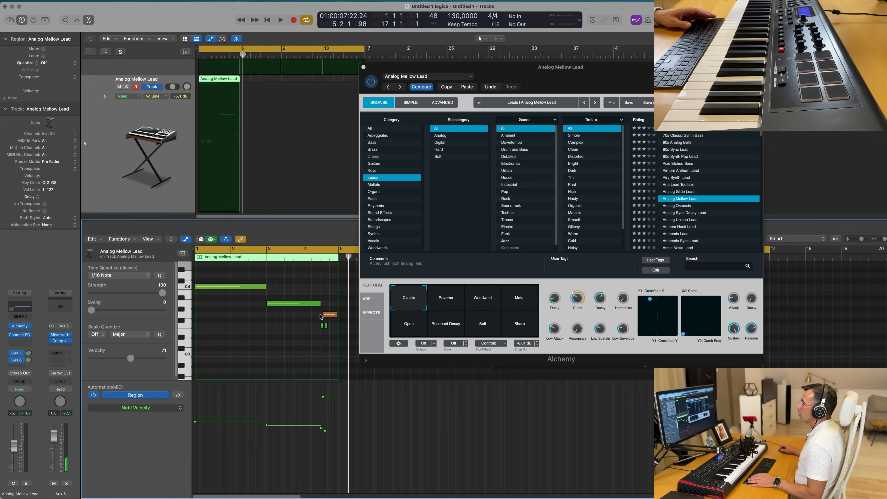
pyautogui.press('space')
pyautogui.press('space')
pyautogui.moveTo(267, 302); pyautogui.dragTo(268, 287)
pyautogui.press('space')
pyautogui.click(249, 298)
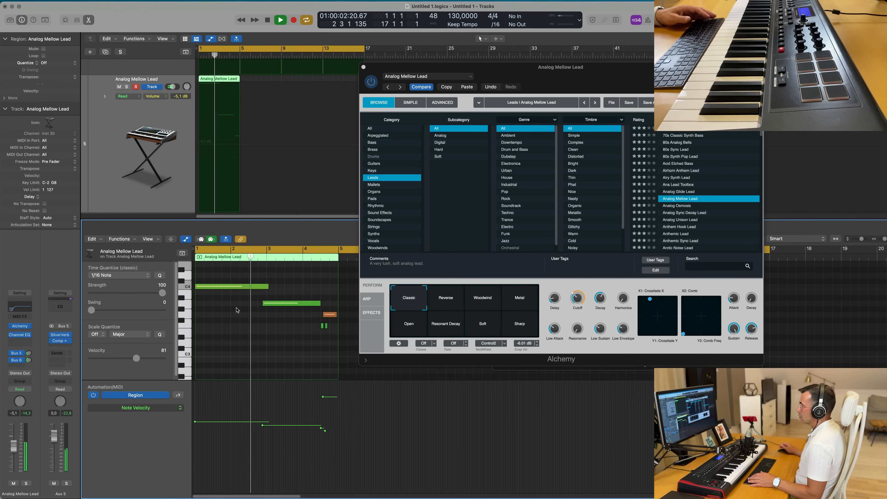
pyautogui.press('space')
pyautogui.press('space')
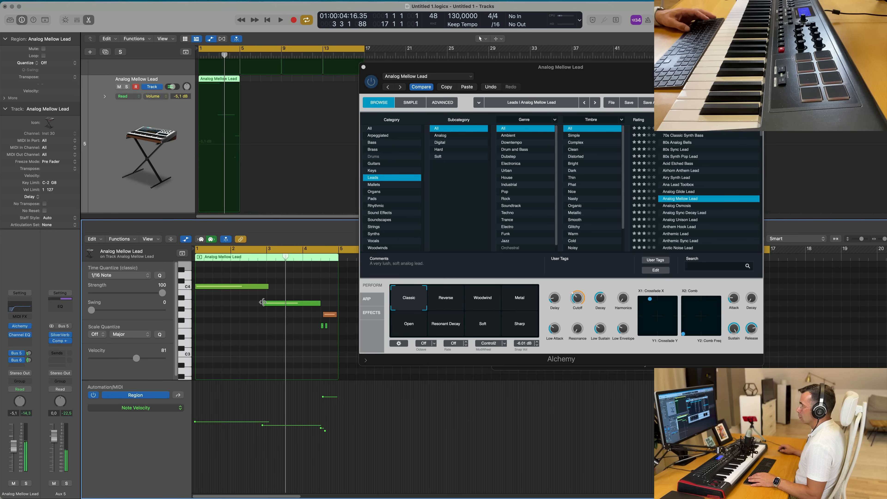
pyautogui.moveTo(264, 303); pyautogui.dragTo(267, 303)
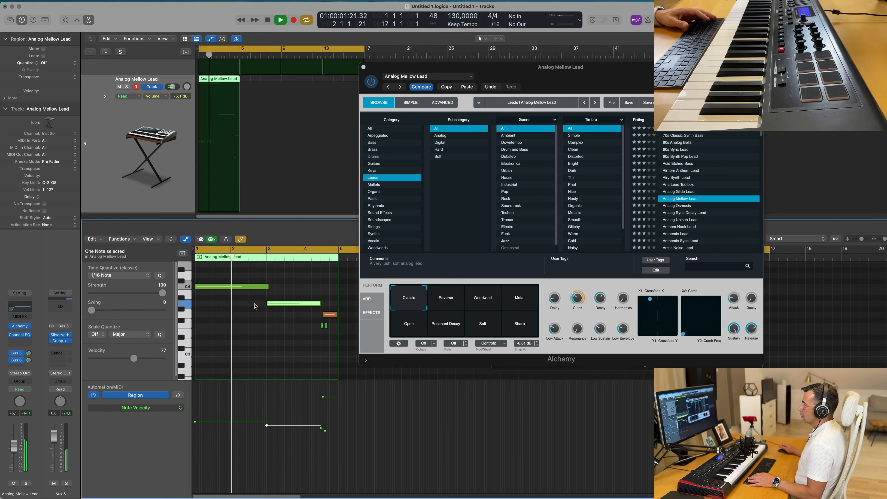
# - Lower the velocity of the short note at the end of bar 4
pyautogui.click(366, 362)
pyautogui.click(366, 361)
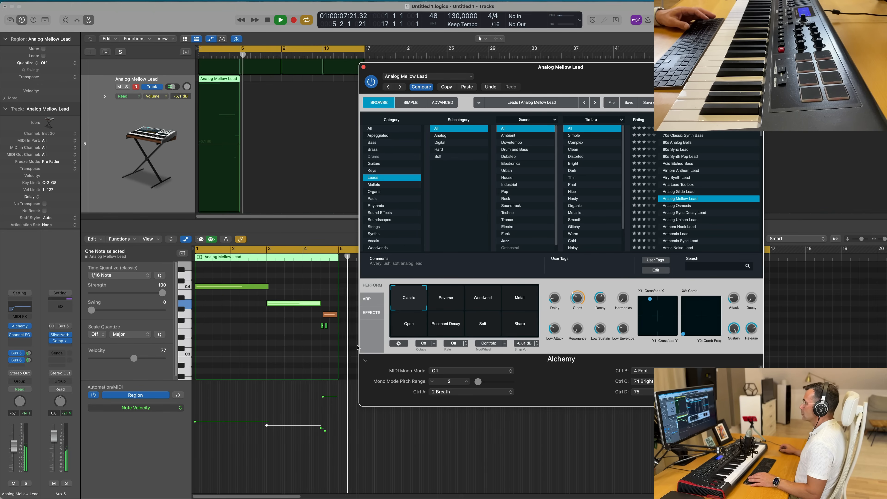
pyautogui.click(333, 315)
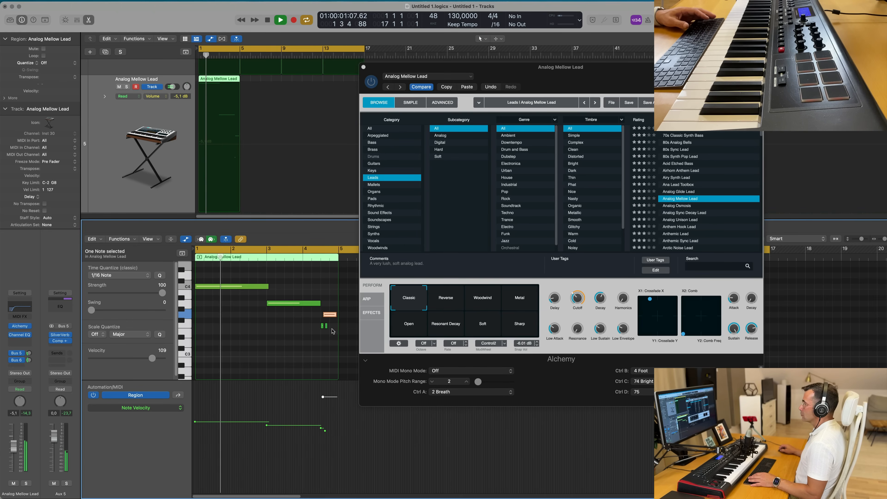
pyautogui.moveTo(322, 397); pyautogui.dragTo(323, 426)
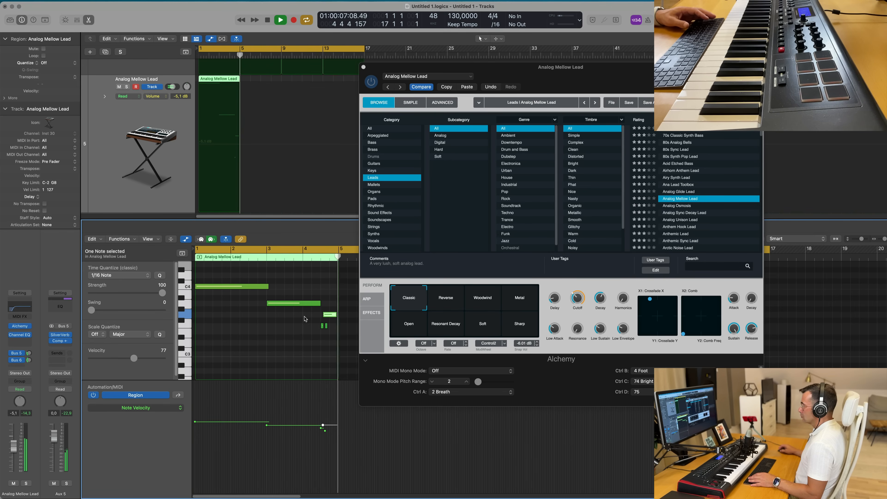
pyautogui.moveTo(336, 314); pyautogui.dragTo(337, 315)
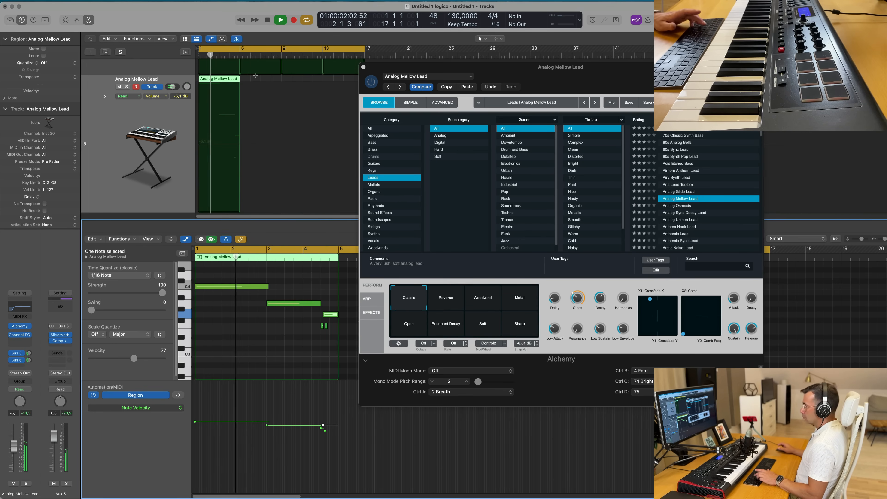
# - Extend the lead region to eight bars and delete the repeated short note
pyautogui.press('super+r')
pyautogui.moveTo(437, 71); pyautogui.dragTo(723, 100)
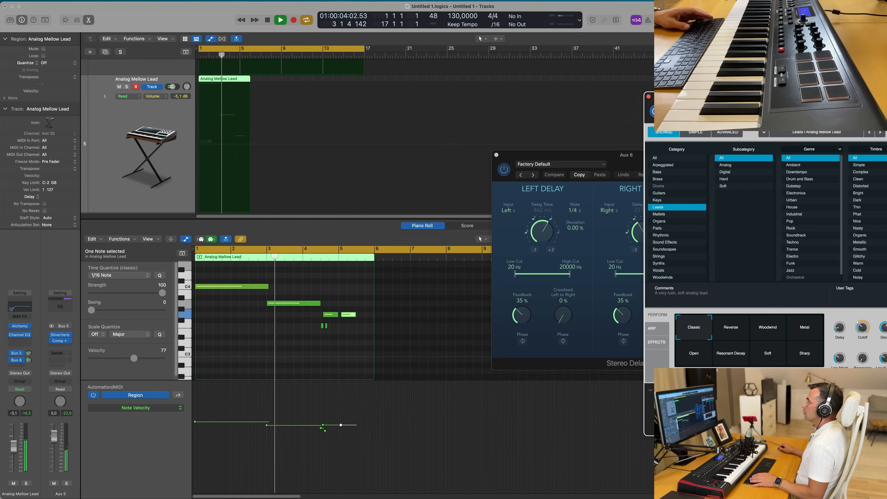
pyautogui.press('Return')
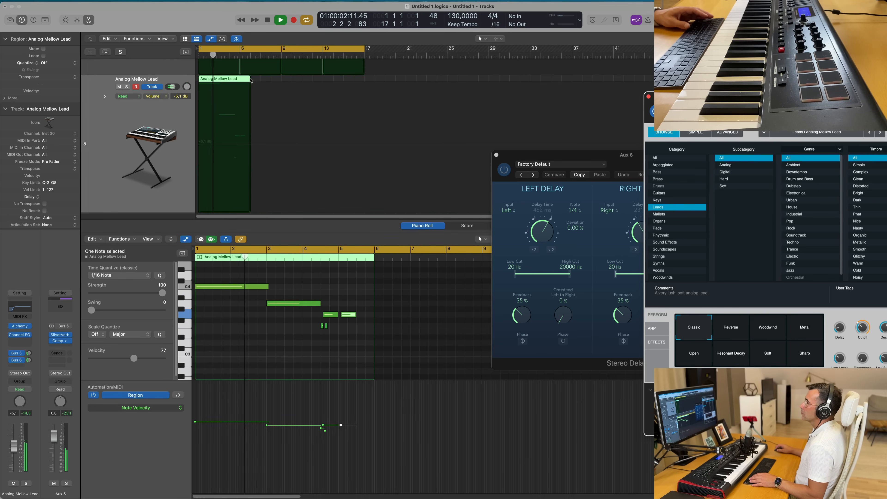
pyautogui.moveTo(251, 80); pyautogui.dragTo(282, 80)
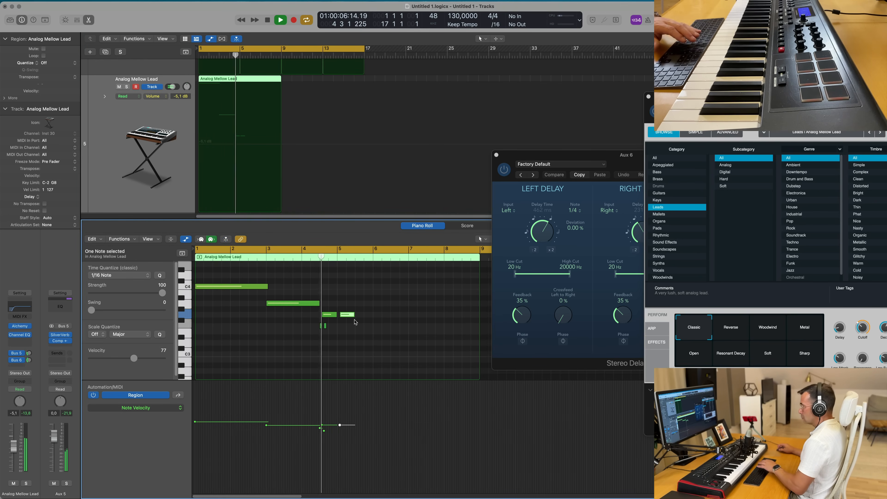
pyautogui.press('Delete')
pyautogui.press('Return')
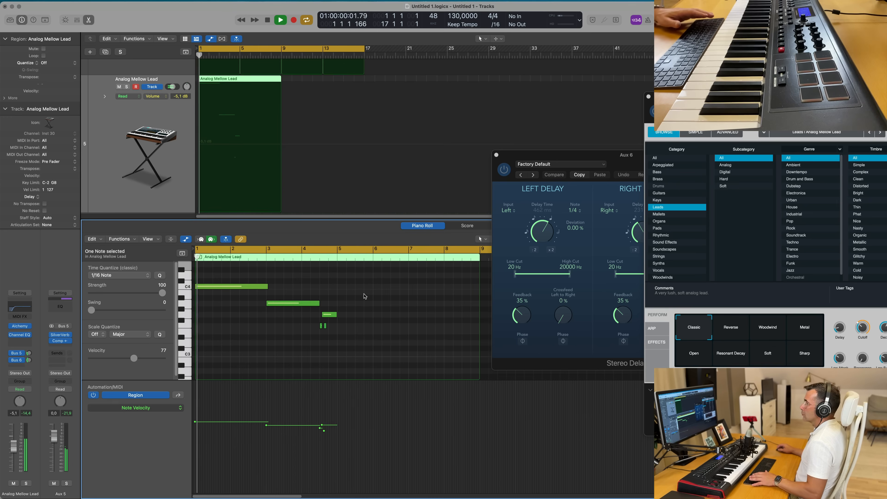
# - Copy the first phrase's notes to bar 5 and lengthen the opening note to bar 4
pyautogui.moveTo(372, 281); pyautogui.dragTo(247, 347)
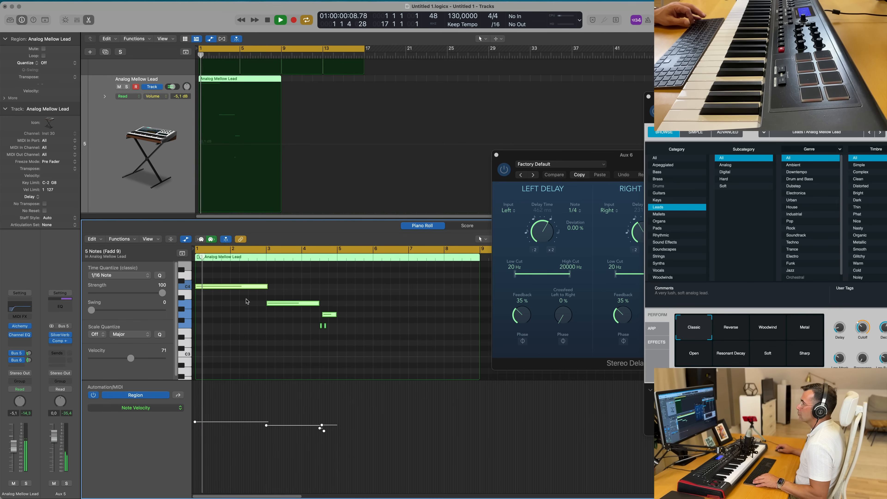
pyautogui.moveTo(246, 289); pyautogui.dragTo(388, 288)
pyautogui.click(300, 287)
pyautogui.moveTo(268, 289); pyautogui.dragTo(305, 287)
pyautogui.click(307, 295)
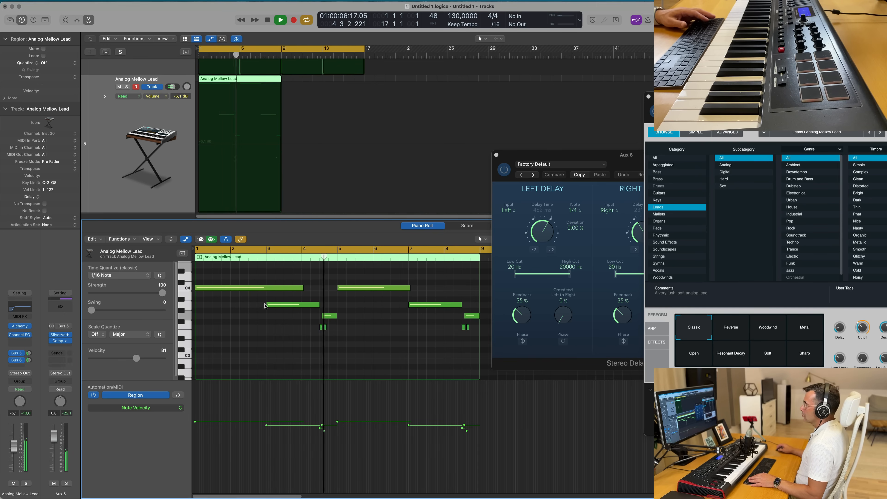
# - Lengthen the second note so it ends just before bar 5
pyautogui.scroll(-3, 311, 297)
pyautogui.press('space')
pyautogui.press('space')
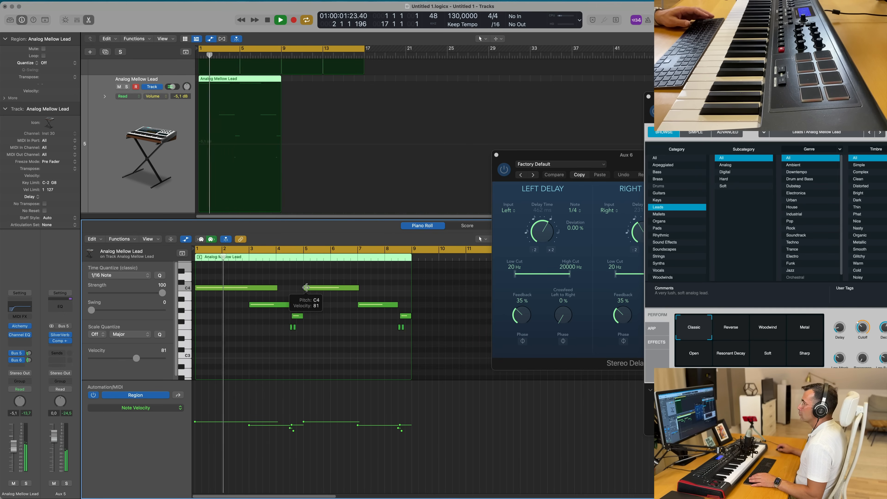
pyautogui.moveTo(289, 305); pyautogui.dragTo(302, 307)
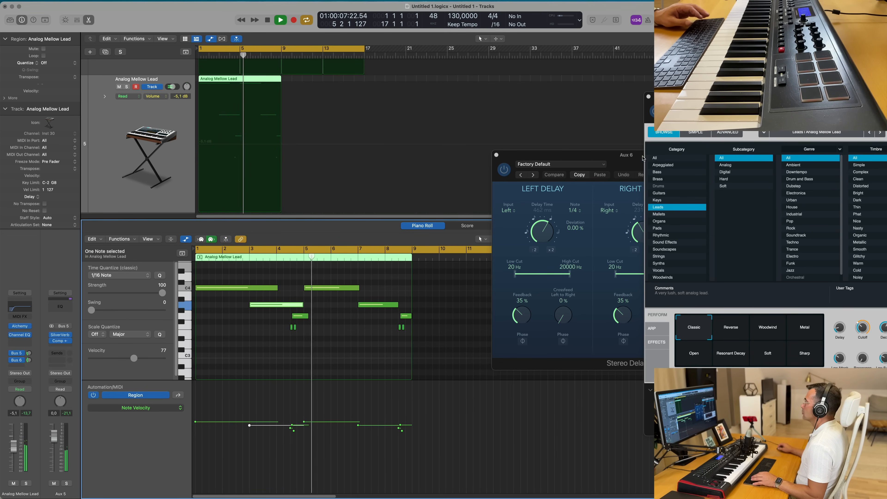
# - Play back the edited lead melody in the Piano Roll to review it
pyautogui.moveTo(684, 97); pyautogui.dragTo(558, 51)
pyautogui.press('Return')
pyautogui.click(309, 337)
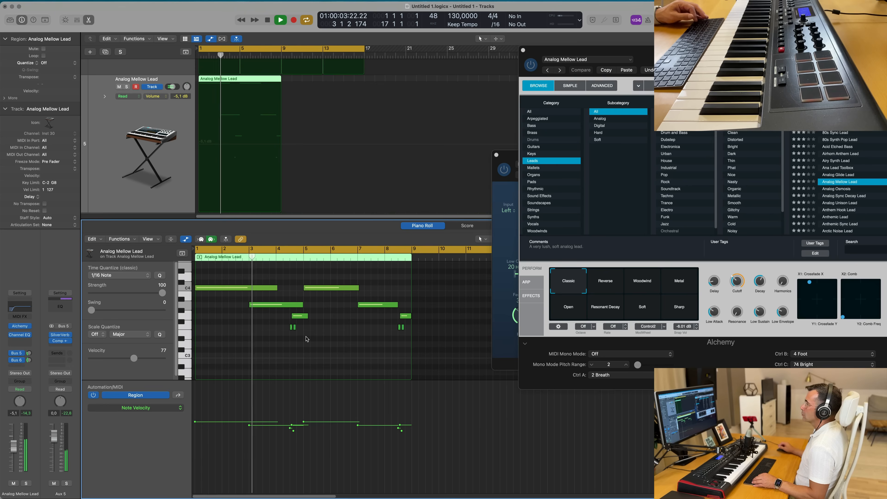
pyautogui.scroll(6, 310, 337)
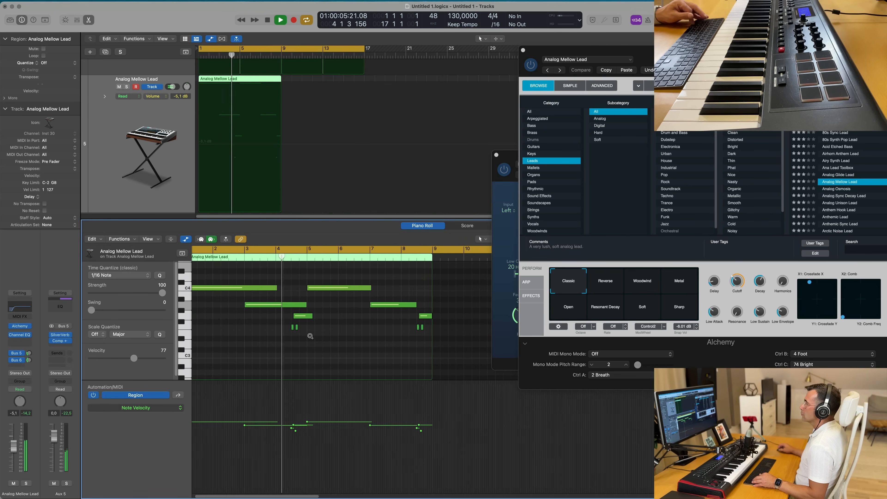
pyautogui.scroll(-3, 401, 339)
pyautogui.scroll(-2, 388, 342)
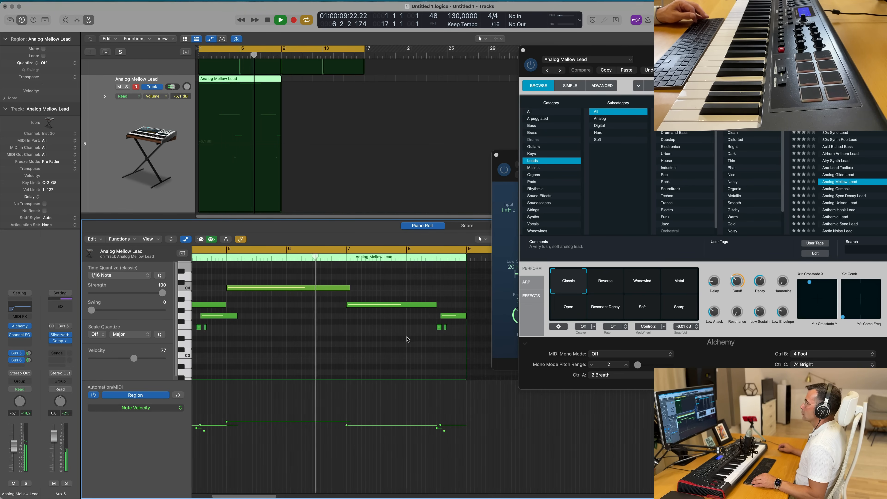
pyautogui.scroll(2, 376, 346)
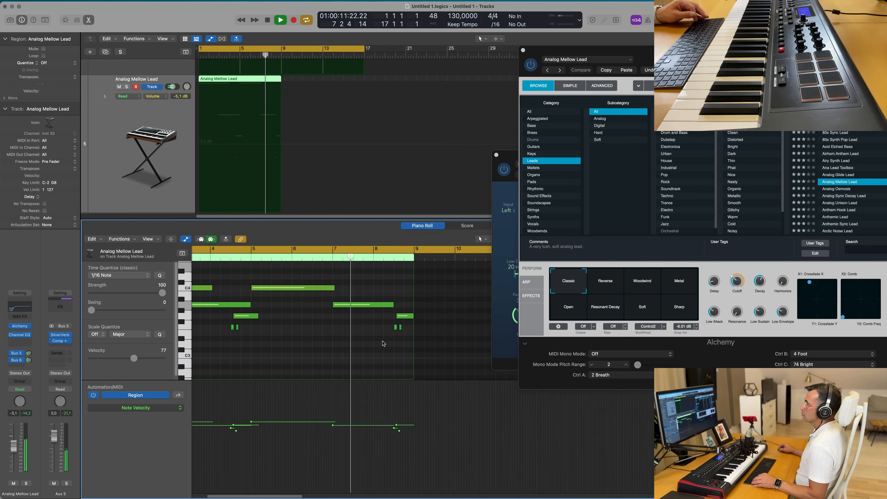
pyautogui.scroll(-1, 366, 347)
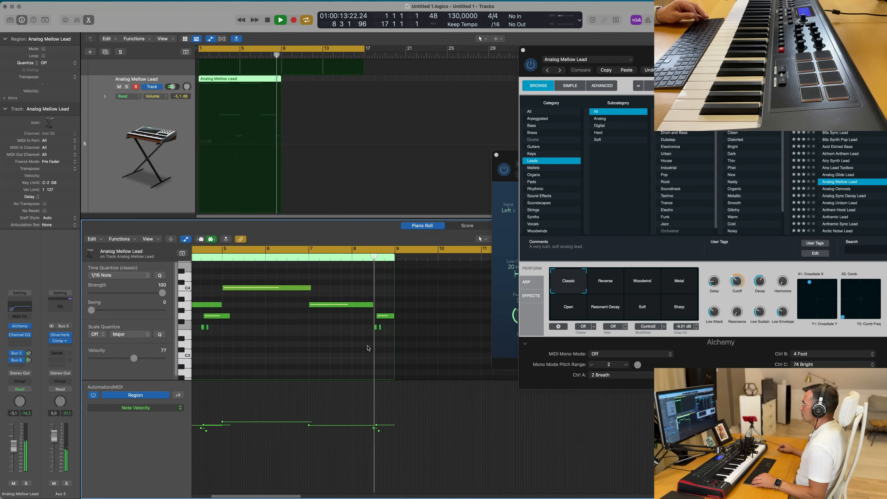
pyautogui.scroll(-1, 344, 341)
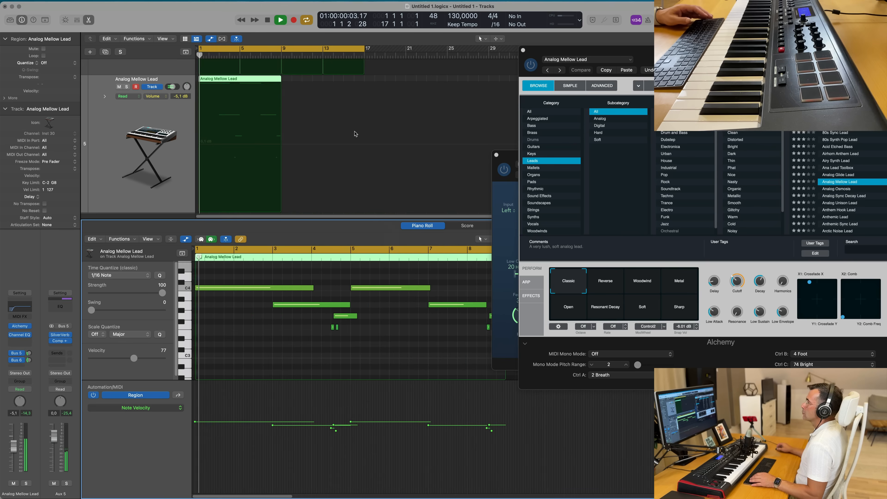
pyautogui.scroll(-1, 343, 339)
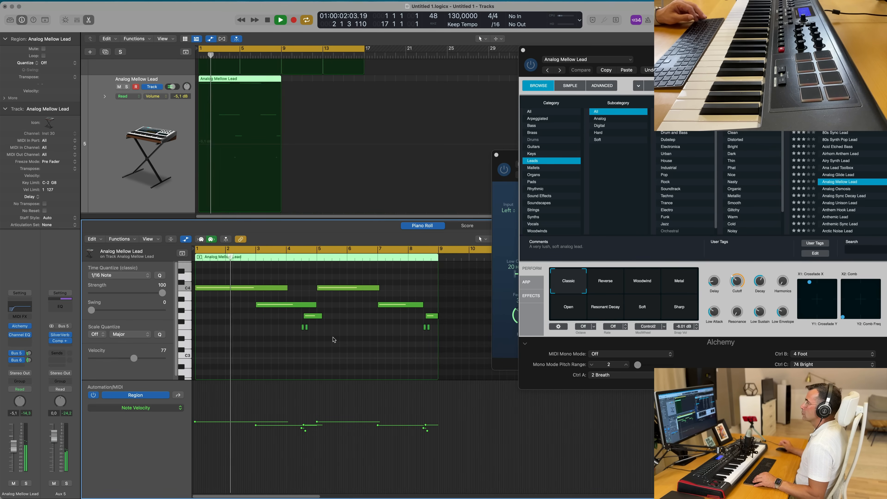
pyautogui.press('space')
pyautogui.press('space')
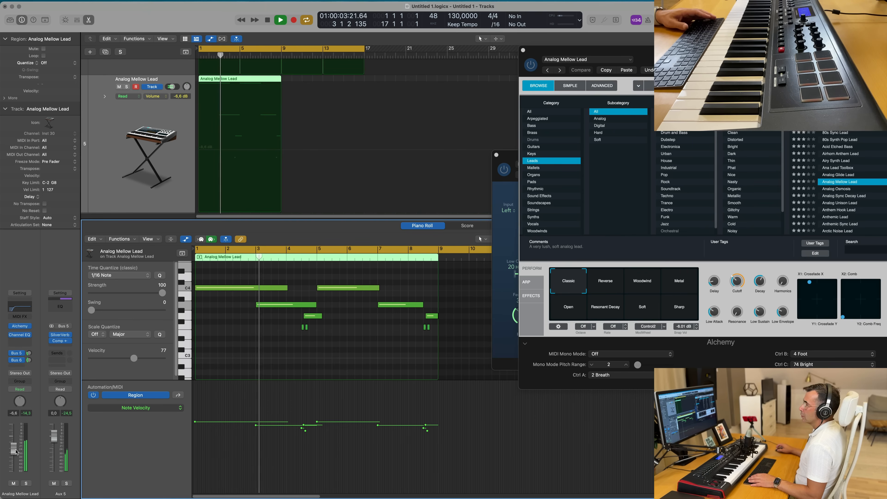
# - Play back the lead melody and open the Mixer to view the channel strips
pyautogui.press('space')
pyautogui.press('space')
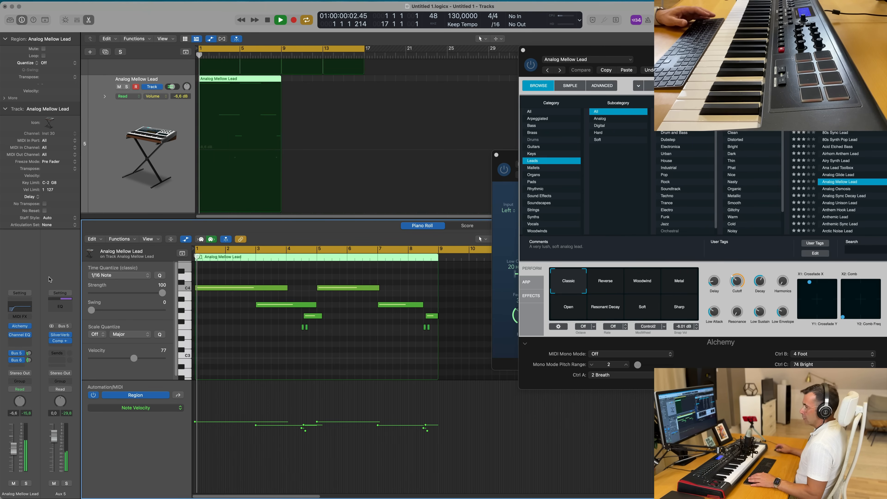
pyautogui.press('x')
pyautogui.press('space')
pyautogui.press('space')
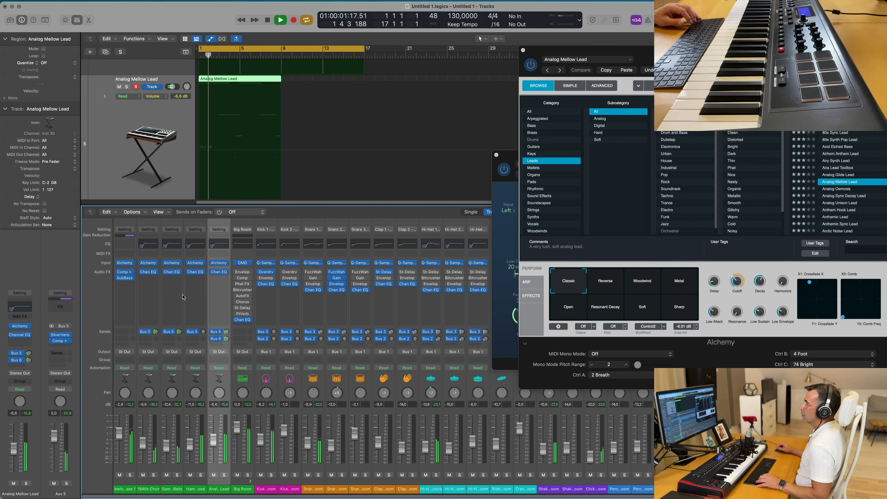
pyautogui.press('space')
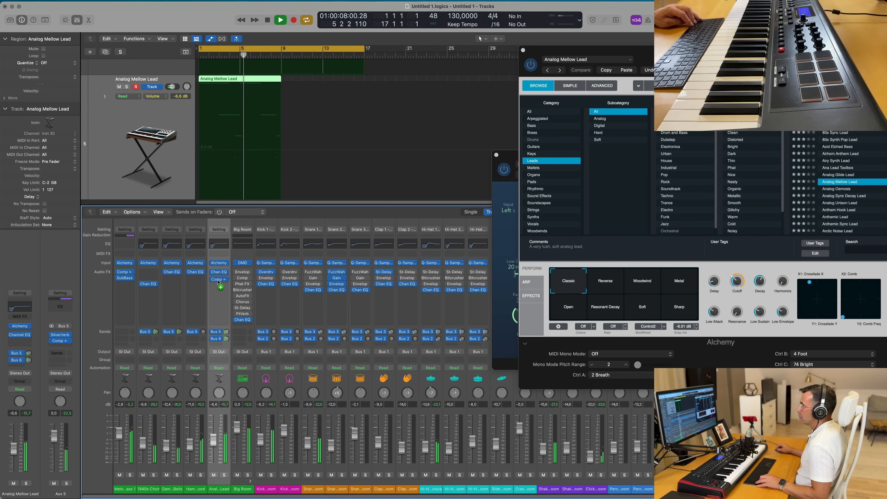
# - Copy a Compressor onto the lead channel's audio effects and open it to check its settings
pyautogui.moveTo(219, 283); pyautogui.dragTo(214, 286)
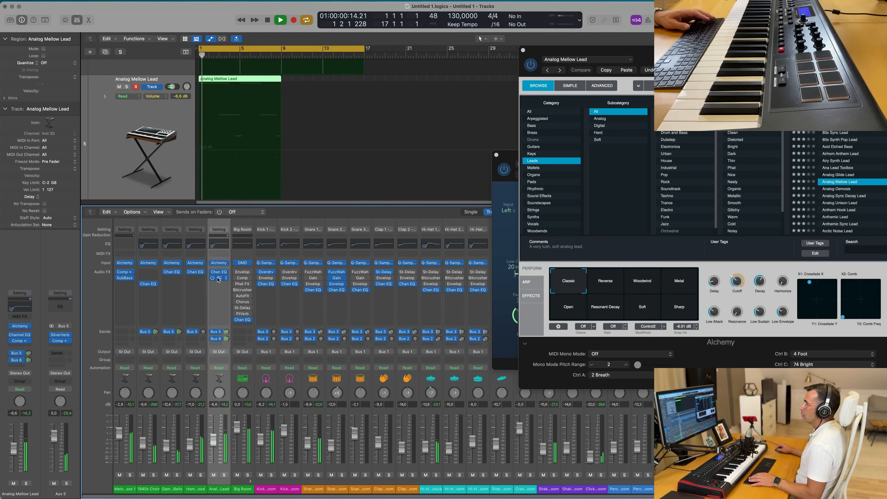
pyautogui.click(219, 280)
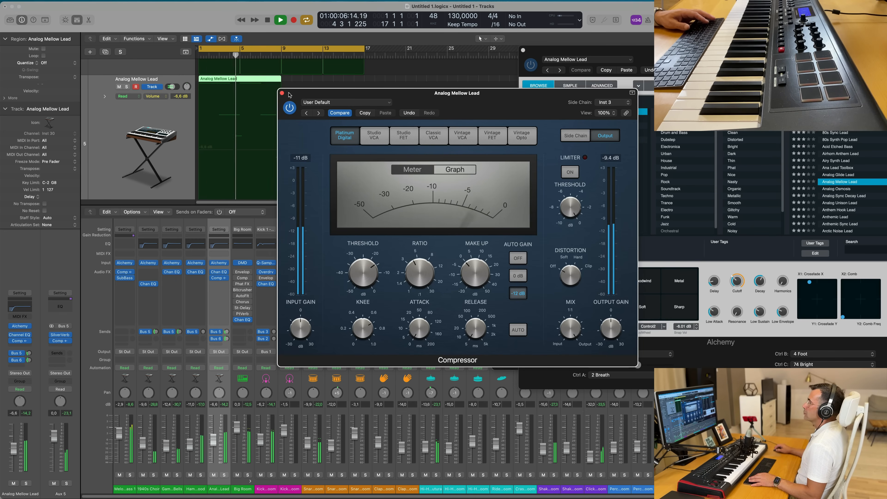
pyautogui.click(282, 94)
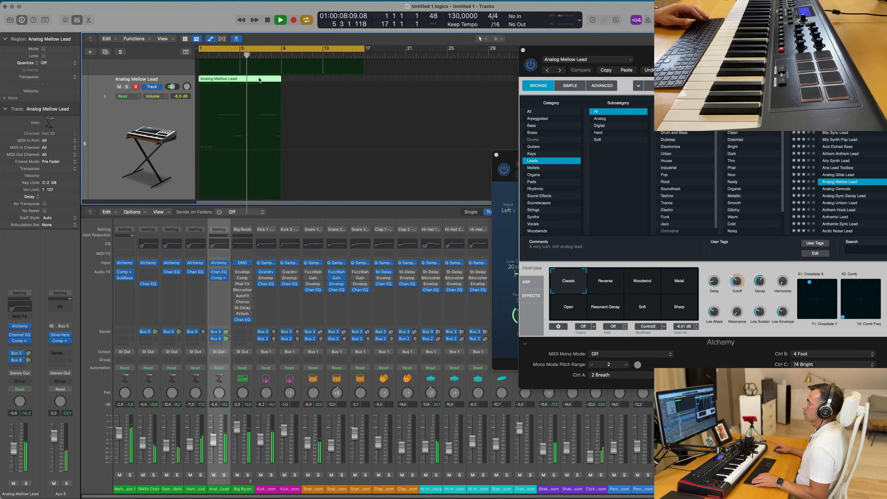
# - Open the lead region in the Piano Roll and adjust the note near bar 7 while auditioning the melody
pyautogui.doubleClick(260, 80)
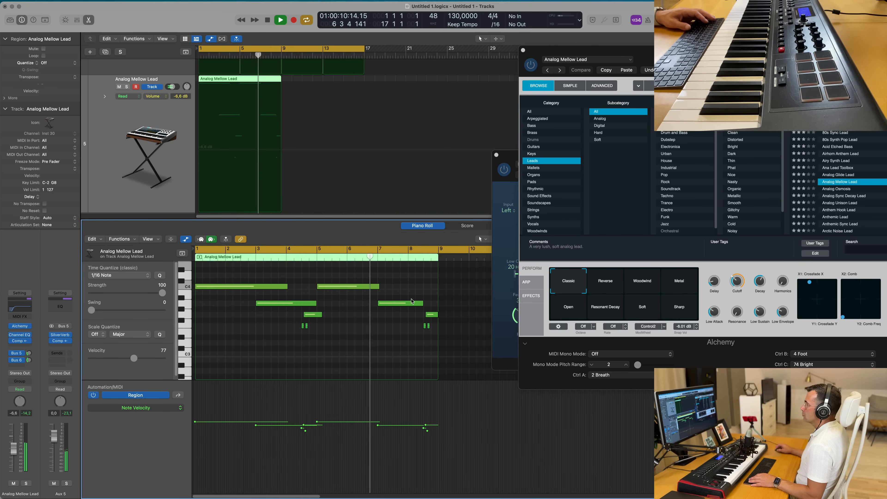
pyautogui.press('space')
pyautogui.press('space')
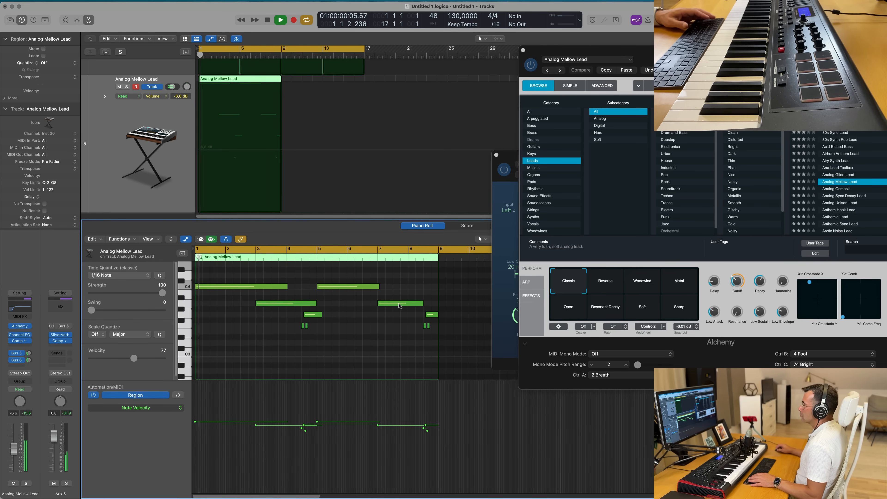
pyautogui.click(400, 303)
pyautogui.press('space')
pyautogui.press('space')
pyautogui.moveTo(400, 303); pyautogui.dragTo(432, 307)
pyautogui.press('space')
pyautogui.press('space')
pyautogui.click(349, 304)
pyautogui.scroll(-1, 349, 304)
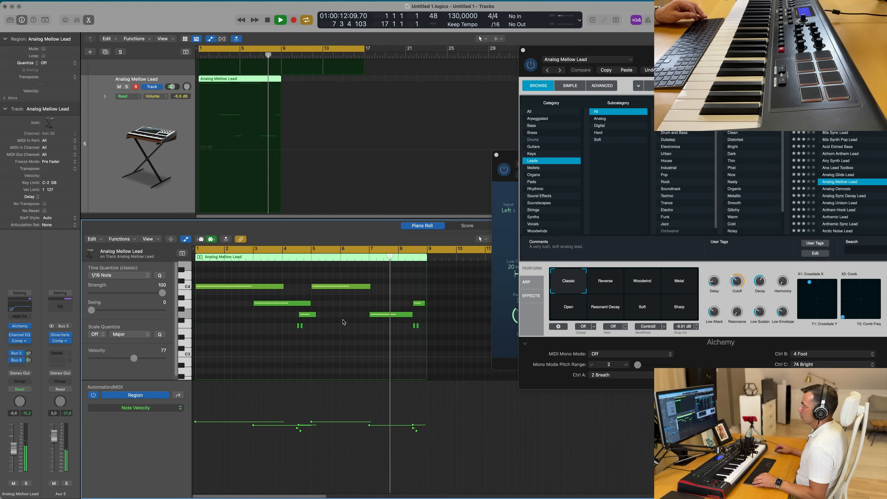
# - Repeat the eight-bar lead region once so the melody runs to bar 17
pyautogui.scroll(1, 347, 322)
pyautogui.click(303, 80)
pyautogui.click(236, 82)
pyautogui.press('super+r')
pyautogui.press('Return')
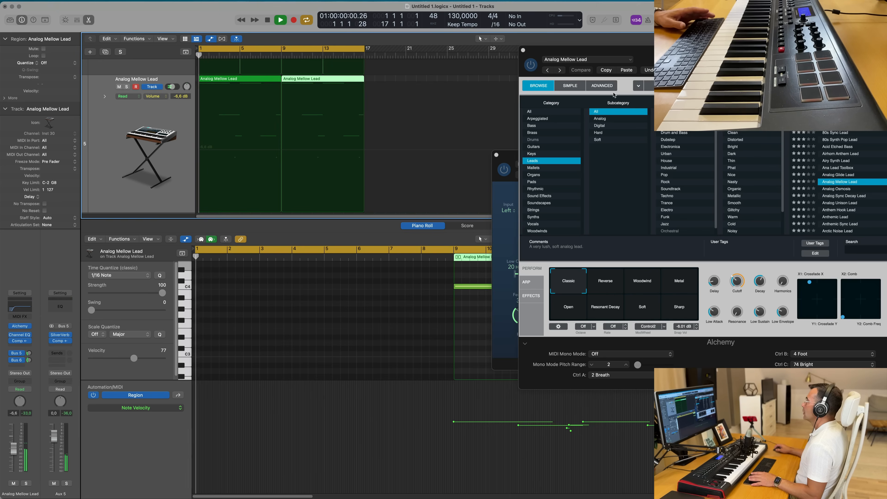
# - Audition Alchemy's Reverse and Woodwind performance variations during playback
pyautogui.moveTo(647, 50); pyautogui.dragTo(438, 65)
pyautogui.press('Return')
pyautogui.moveTo(529, 295); pyautogui.dragTo(529, 303)
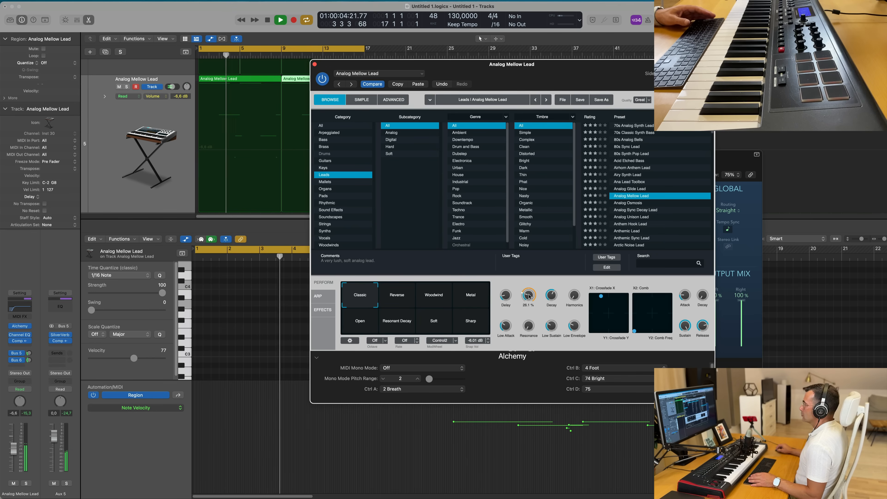
pyautogui.press('space')
pyautogui.click(396, 295)
pyautogui.press('space')
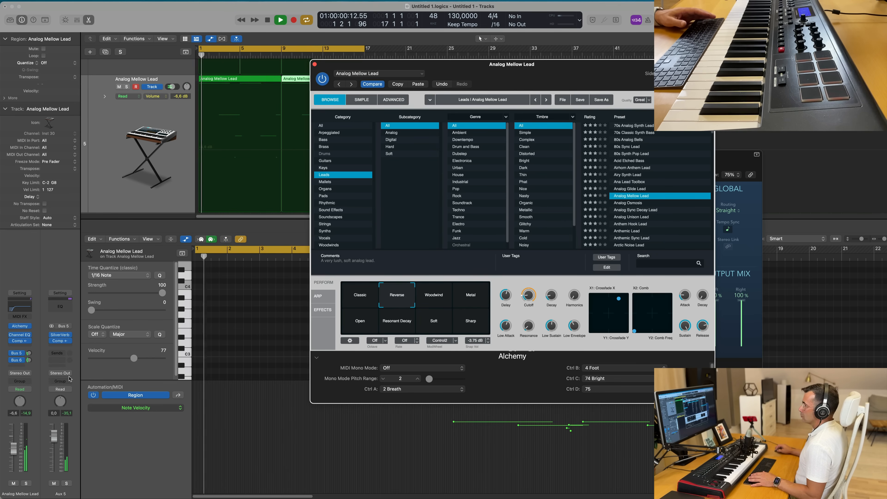
pyautogui.moveTo(523, 71)
pyautogui.mouseDown()
pyautogui.moveTo(640, 99)
pyautogui.moveTo(555, 90)
pyautogui.moveTo(491, 101)
pyautogui.moveTo(458, 127)
pyautogui.moveTo(566, 151)
pyautogui.moveTo(576, 149)
pyautogui.moveTo(483, 124)
pyautogui.moveTo(612, 119)
pyautogui.moveTo(483, 118)
pyautogui.moveTo(541, 74)
pyautogui.mouseUp()
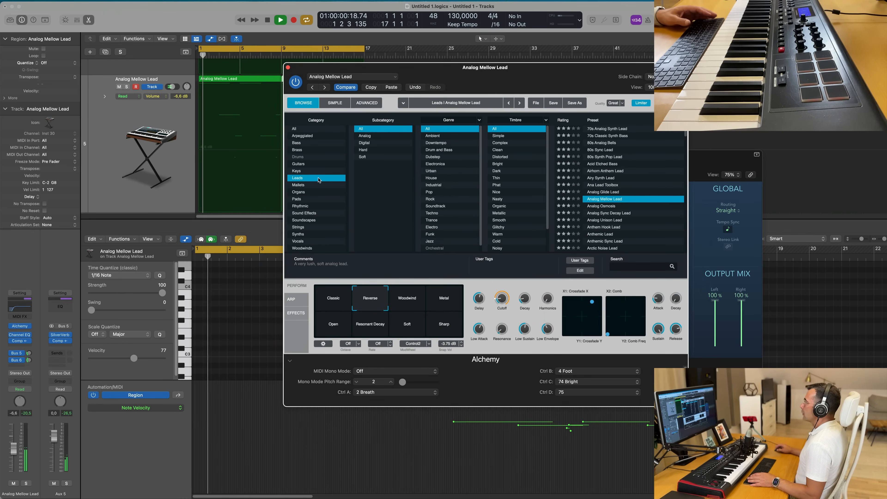
pyautogui.click(409, 303)
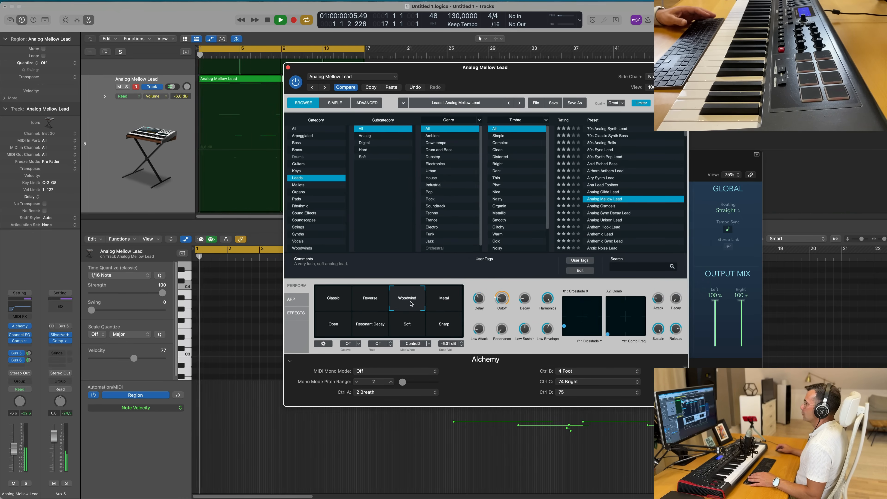
pyautogui.moveTo(519, 87); pyautogui.dragTo(614, 56)
# - Audition the Metal, Open, Resonant Decay, Soft and Sharp variations, returning to Classic
pyautogui.click(541, 267)
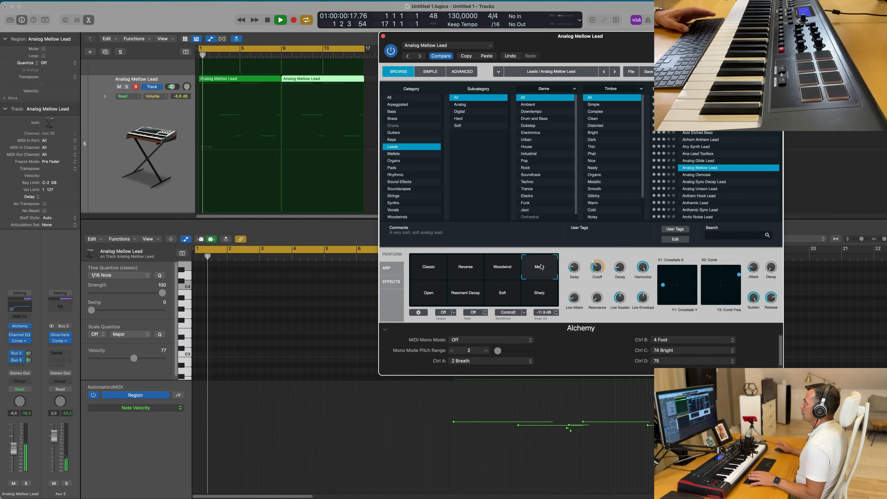
pyautogui.click(427, 297)
pyautogui.click(463, 293)
pyautogui.click(517, 297)
pyautogui.press('space')
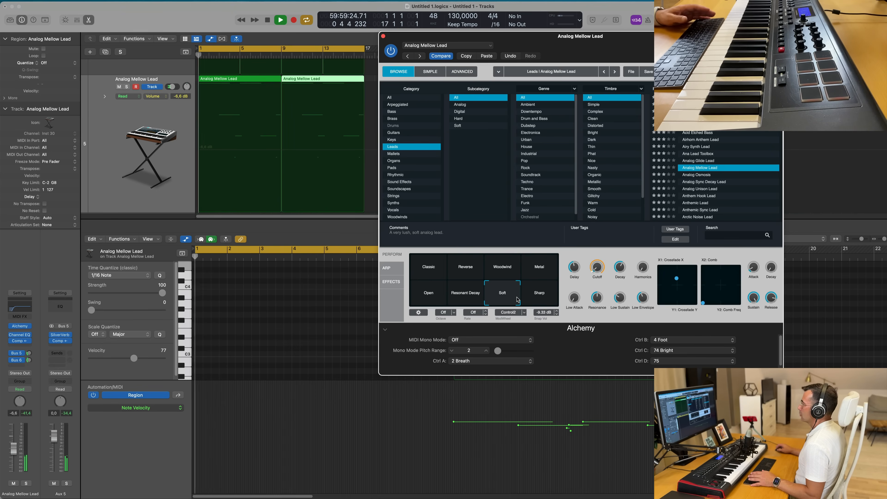
pyautogui.click(552, 297)
pyautogui.press('space')
pyautogui.click(424, 275)
pyautogui.press('space')
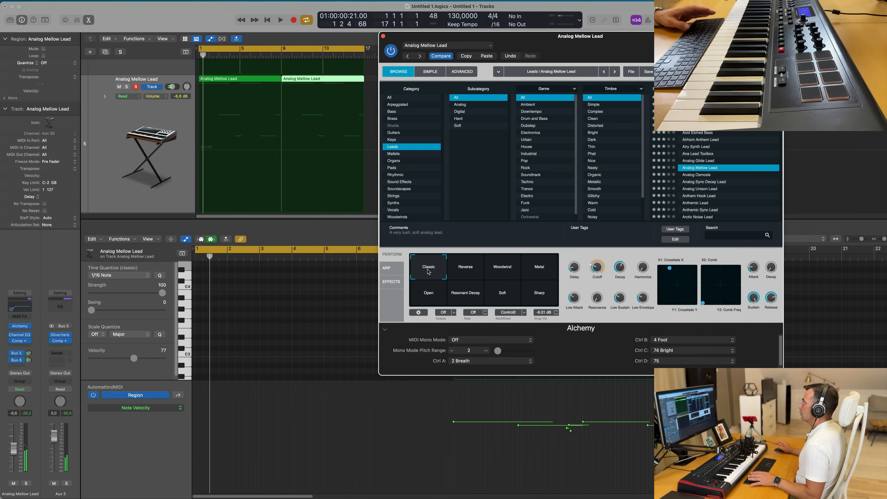
# - Review the pad, mallet and lead tracks in the arrangement while playing it back
pyautogui.moveTo(598, 45); pyautogui.dragTo(694, 44)
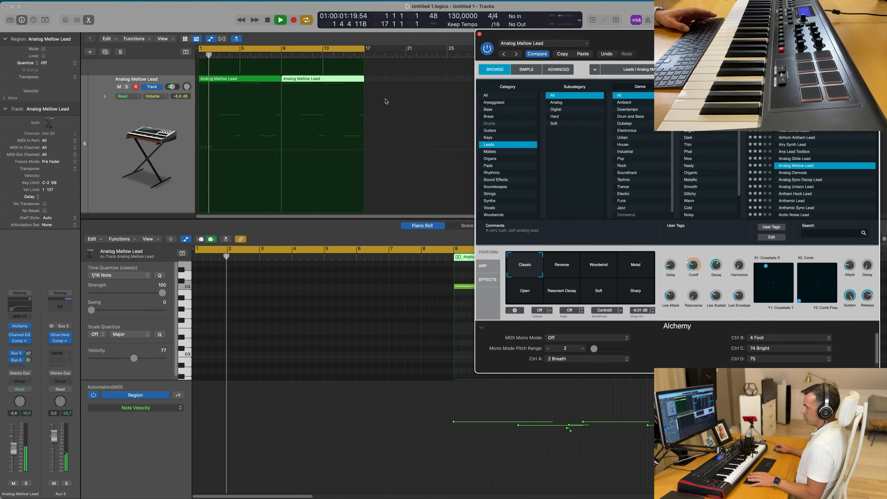
pyautogui.press('x')
pyautogui.press('x')
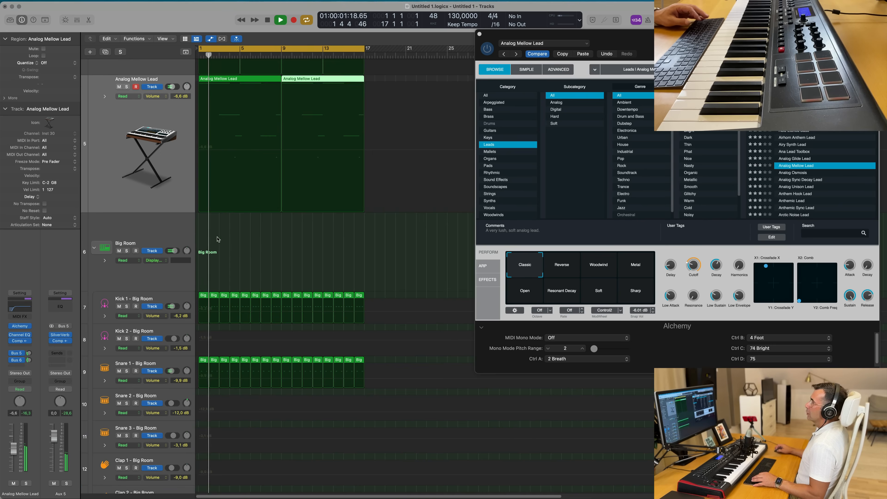
pyautogui.scroll(5, 119, 241)
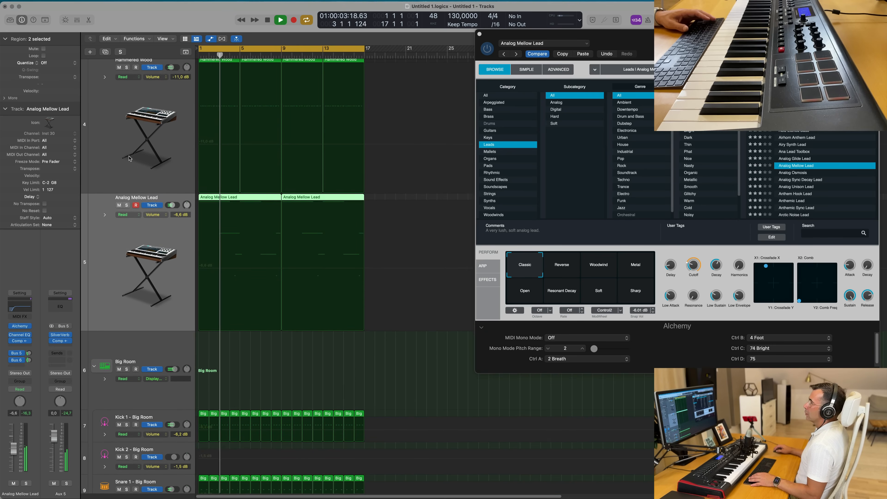
pyautogui.click(123, 148)
pyautogui.scroll(8, 132, 179)
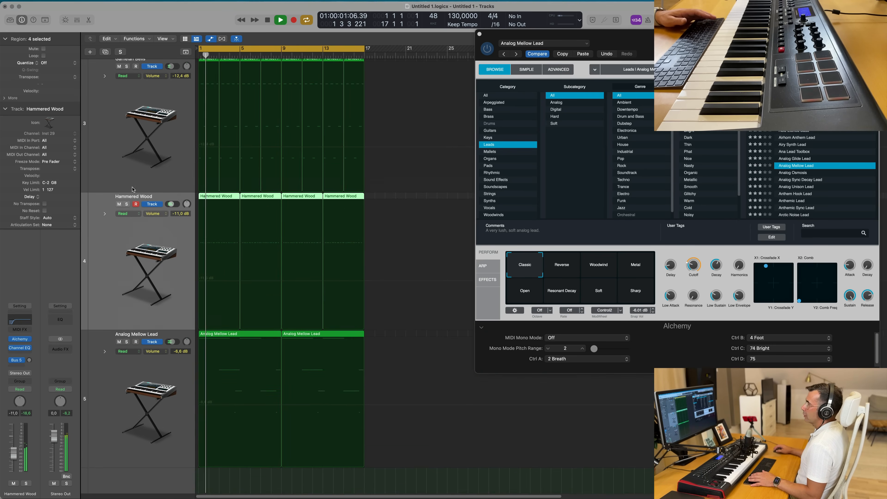
pyautogui.click(120, 180)
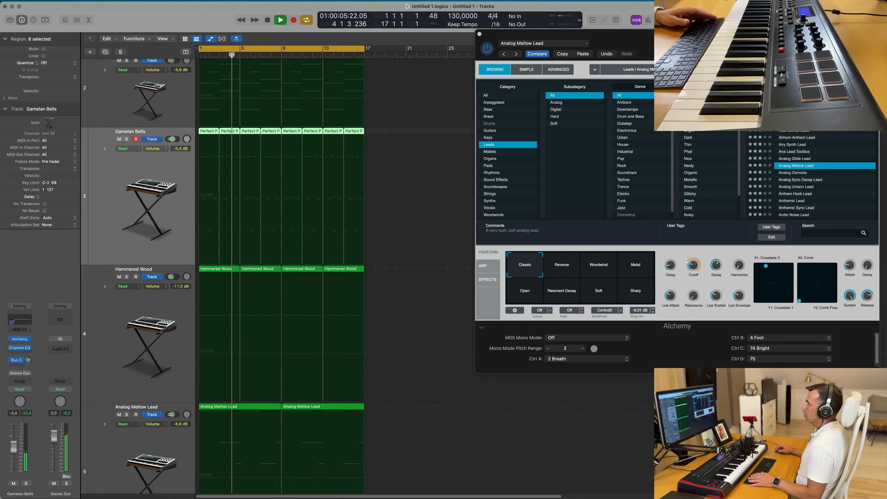
pyautogui.moveTo(721, 39); pyautogui.dragTo(748, 38)
pyautogui.scroll(-3, 437, 225)
pyautogui.press('space')
pyautogui.press('space')
pyautogui.click(109, 393)
pyautogui.press('space')
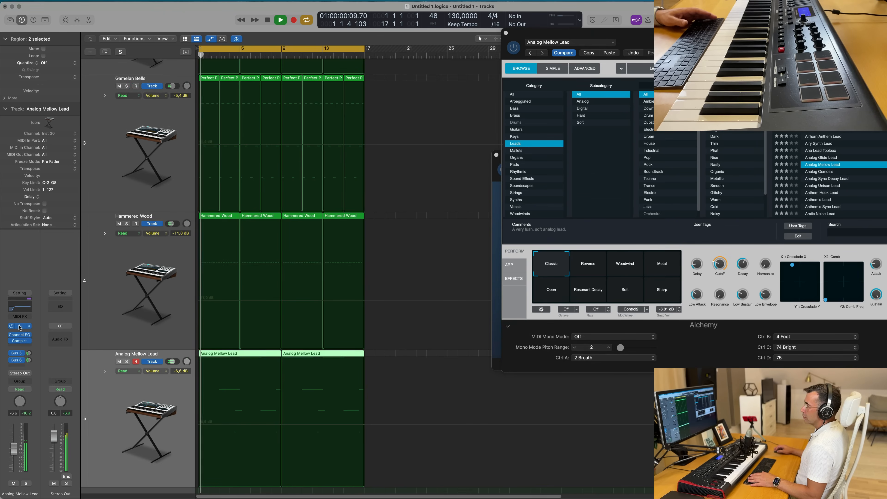
# - Set the lead track's automation to Touch and record a Cutoff sweep on Alchemy during playback
pyautogui.press('super+w')
pyautogui.press('space')
pyautogui.press('space')
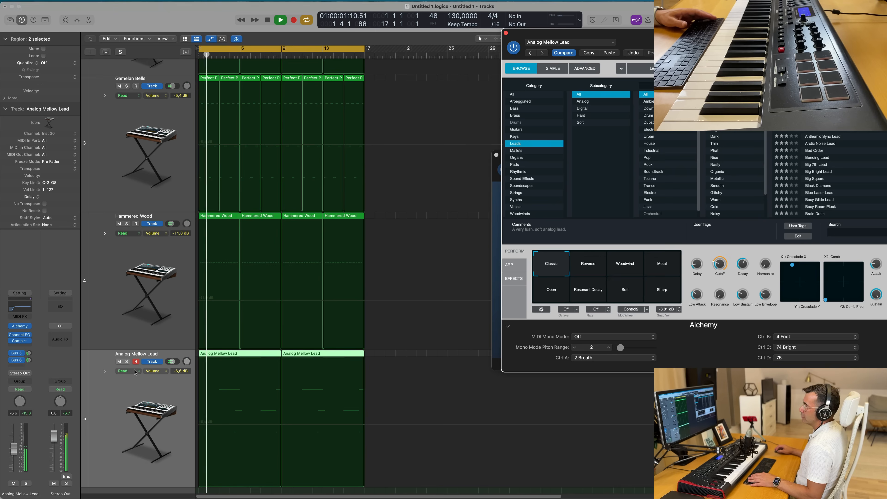
pyautogui.click(137, 371)
pyautogui.click(137, 378)
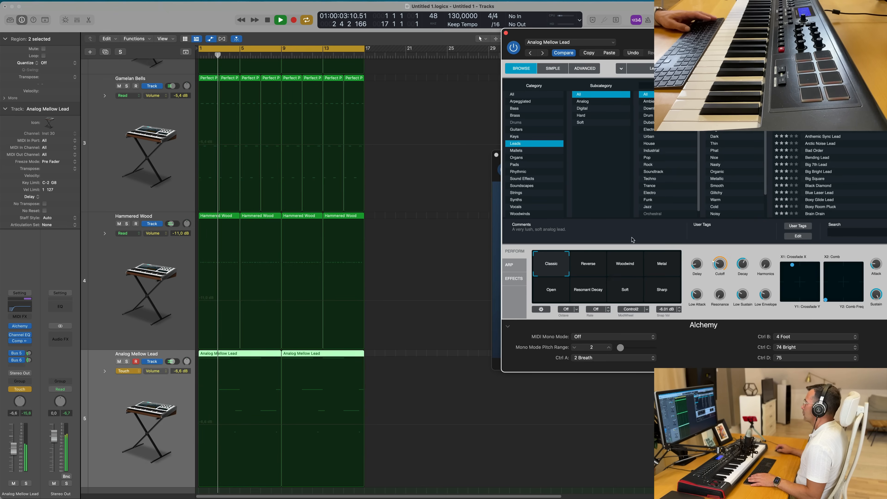
pyautogui.click(718, 266)
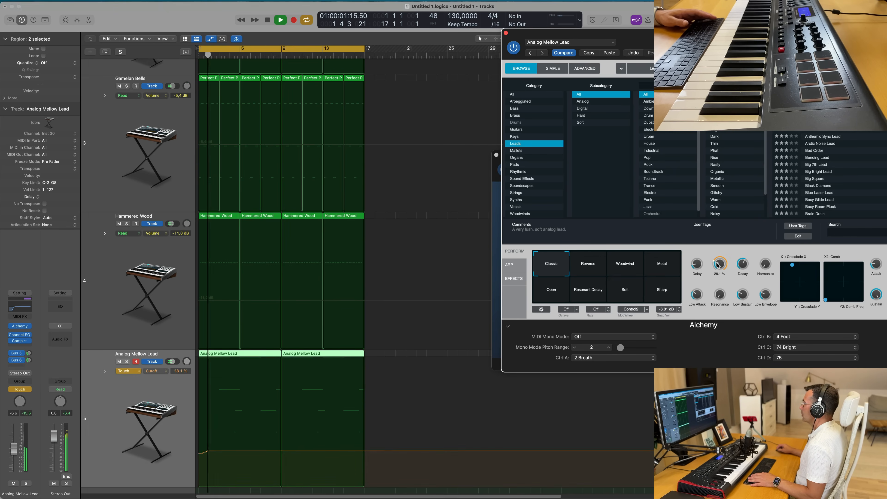
pyautogui.moveTo(718, 264)
pyautogui.mouseDown()
pyautogui.moveTo(721, 252)
pyautogui.moveTo(713, 278)
pyautogui.mouseUp()
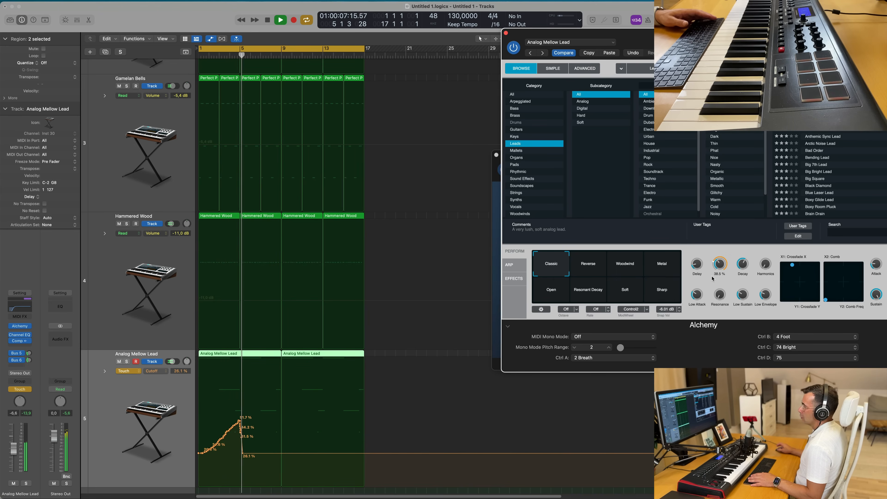
pyautogui.press('Return')
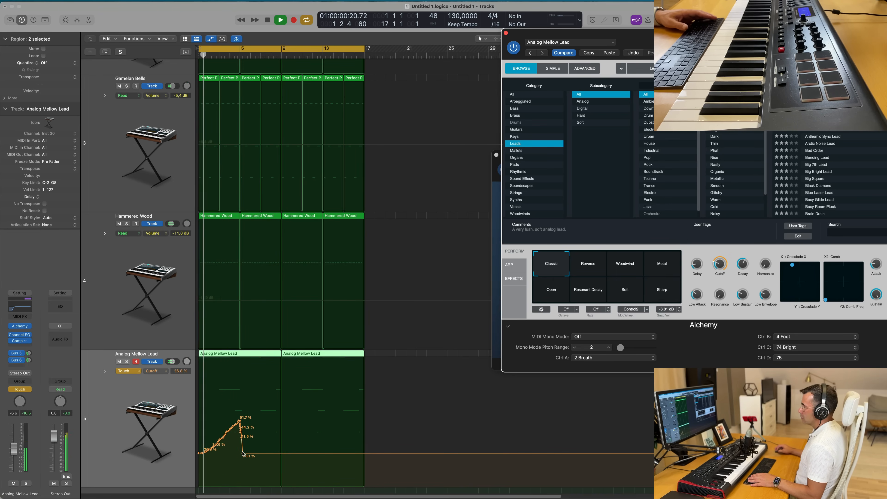
# - Edit the Cutoff automation points so the sweep rises to about 49% near bar 4 and falls by bar 5
pyautogui.click(243, 454)
pyautogui.click(245, 455)
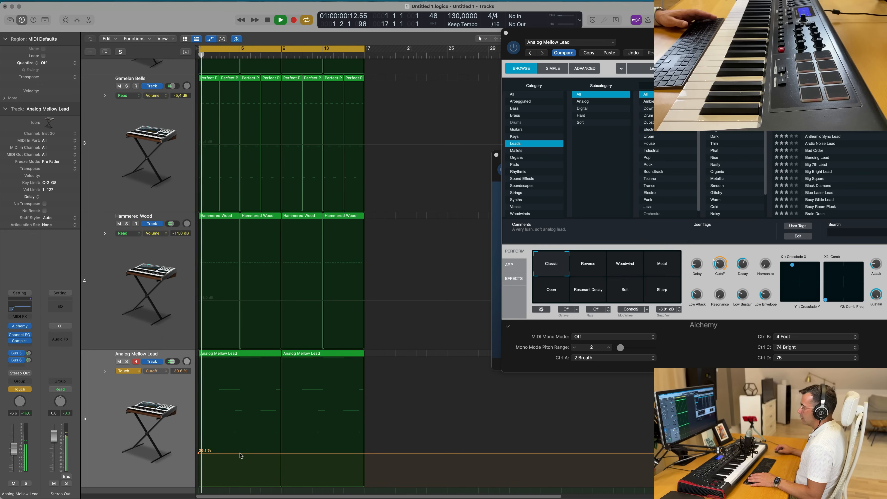
pyautogui.moveTo(241, 456); pyautogui.dragTo(240, 427)
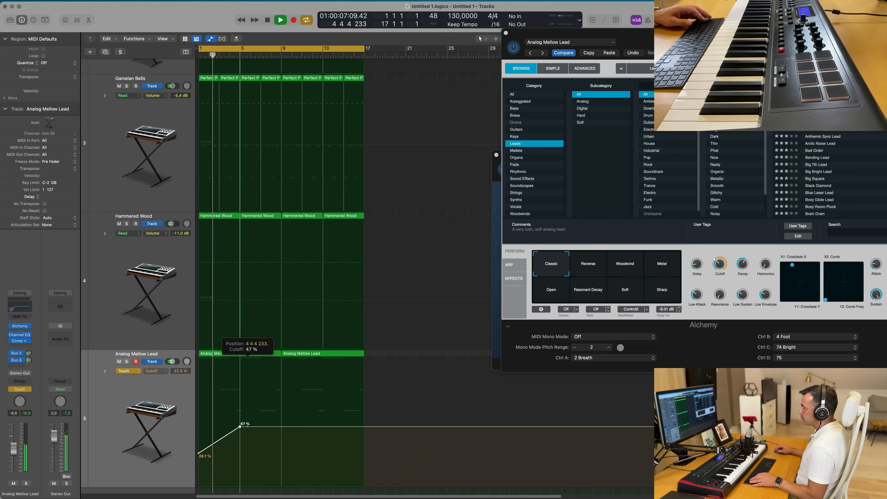
pyautogui.scroll(4, 251, 433)
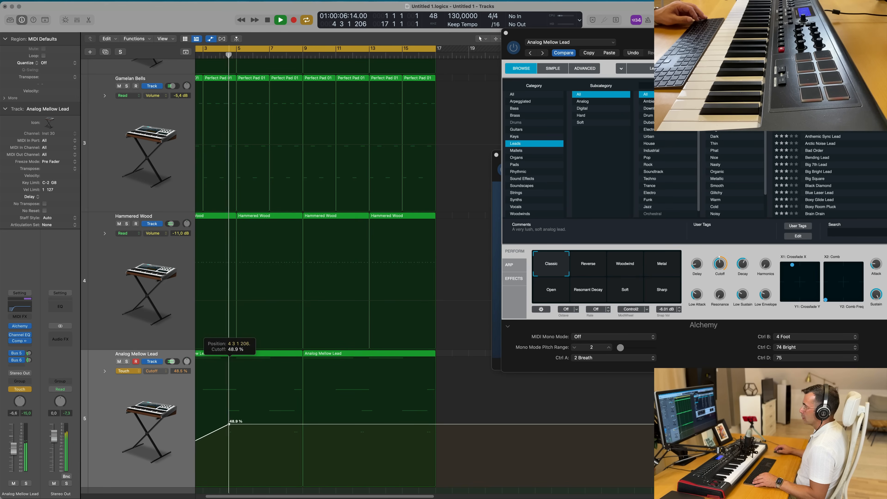
pyautogui.moveTo(242, 426); pyautogui.dragTo(241, 440)
pyautogui.scroll(-3, 256, 424)
pyautogui.click(305, 382)
pyautogui.moveTo(304, 383); pyautogui.dragTo(305, 394)
pyautogui.hscroll(-5, 333, 397)
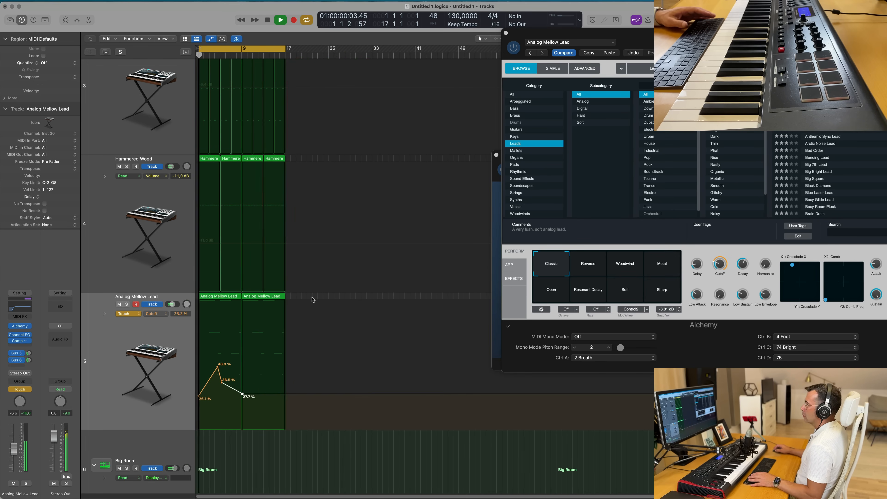
# - Delete the second lead region and undo the deletion
pyautogui.click(273, 298)
pyautogui.press('Delete')
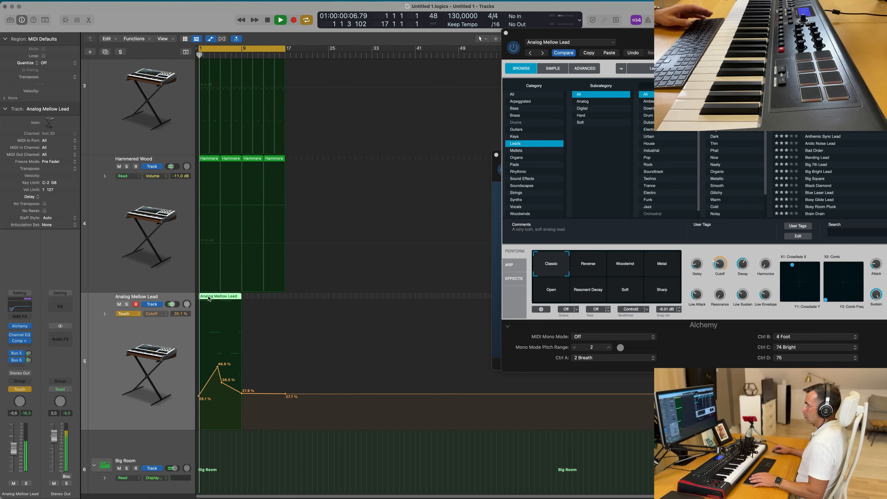
pyautogui.press('super+z')
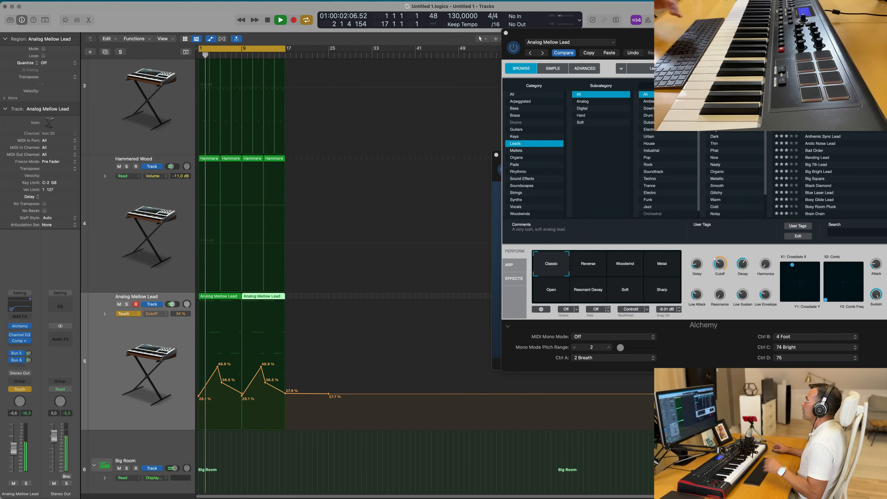
pyautogui.moveTo(742, 40); pyautogui.dragTo(578, 68)
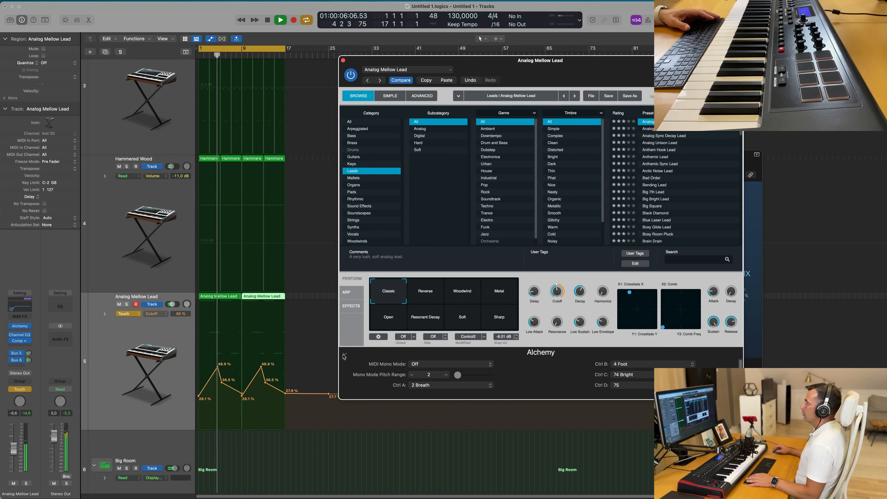
# - Turn off the arpeggiator mode on the lead's Alchemy and switch the lead track's automation mode to Read
pyautogui.press('space')
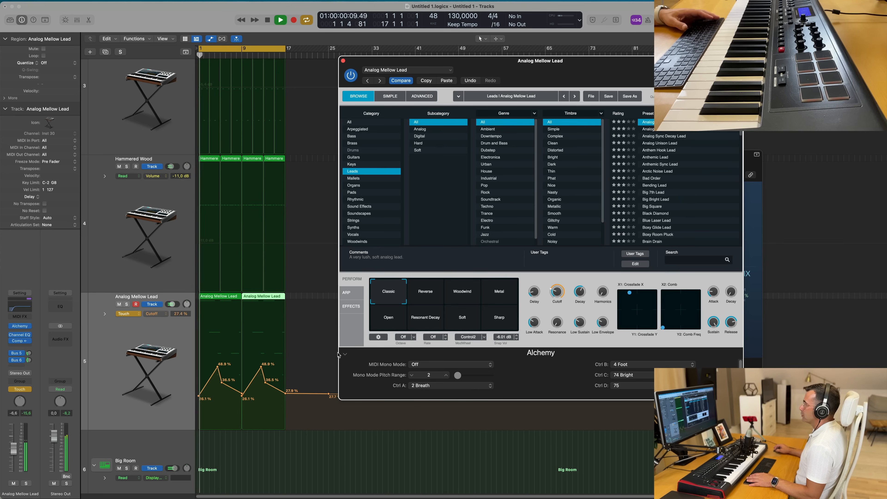
pyautogui.click(348, 293)
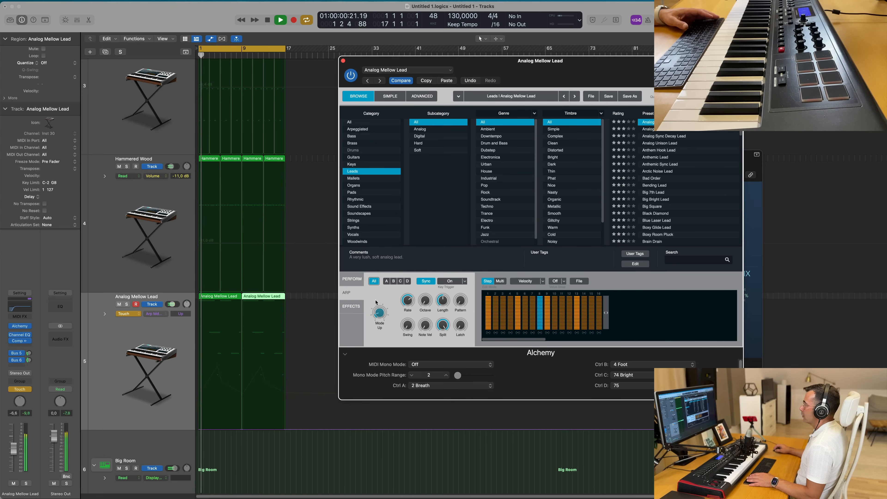
pyautogui.press('space')
pyautogui.press('space')
pyautogui.moveTo(379, 308); pyautogui.dragTo(379, 311)
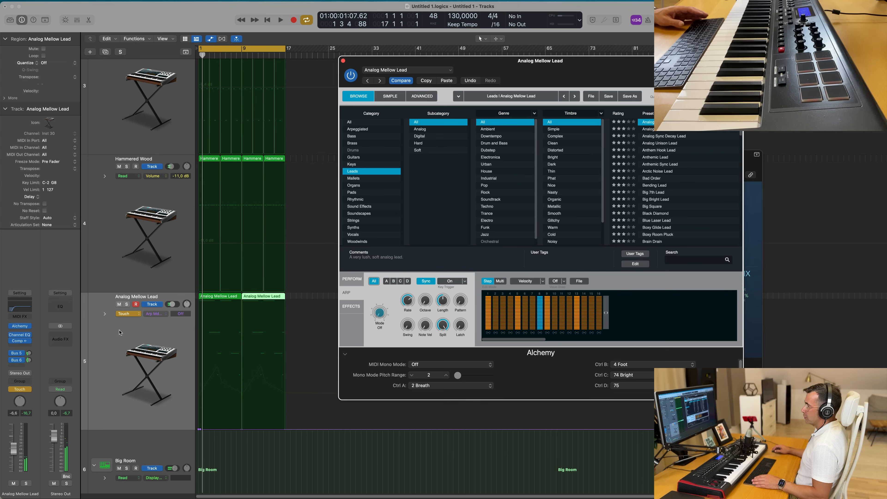
pyautogui.click(129, 313)
pyautogui.click(128, 309)
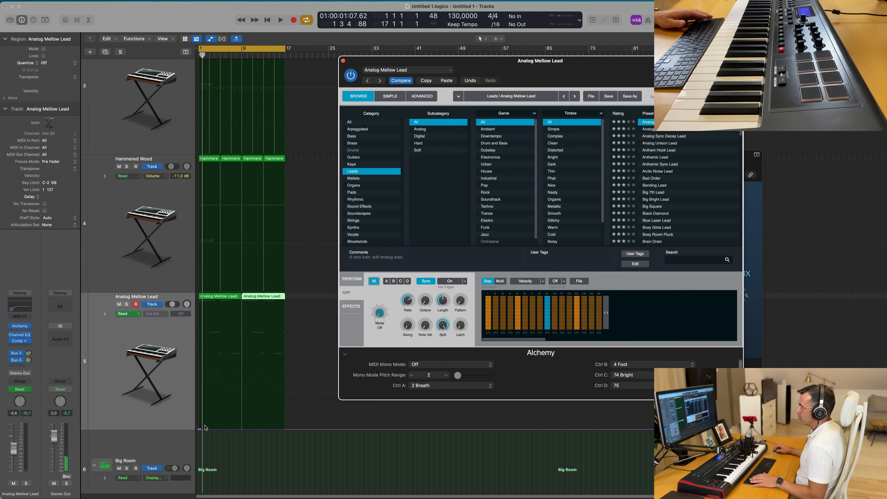
pyautogui.moveTo(201, 429); pyautogui.dragTo(187, 430)
pyautogui.press('BackSpace')
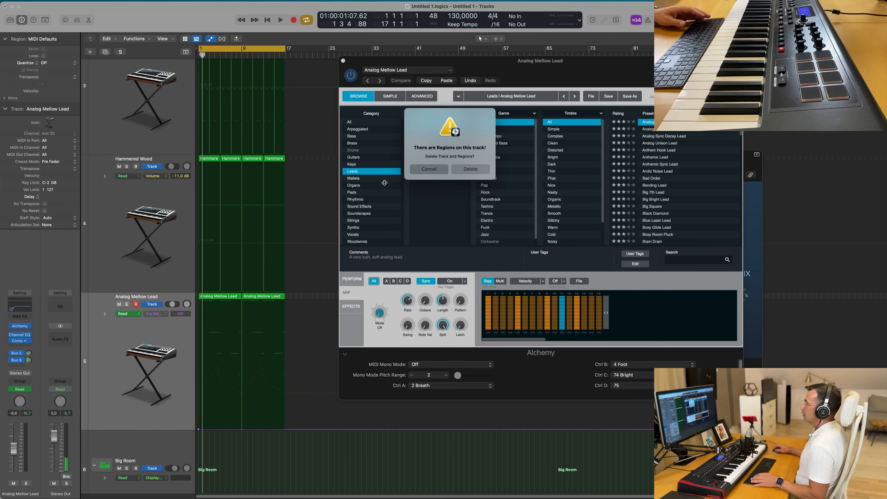
pyautogui.click(420, 172)
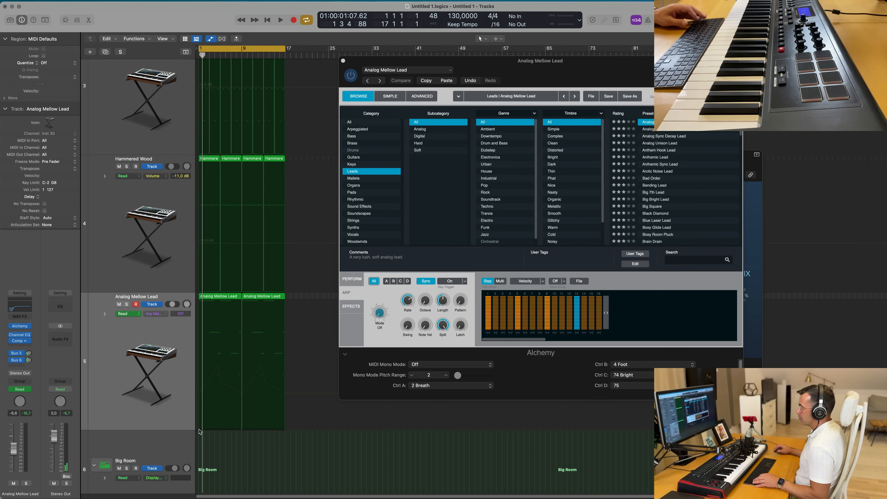
# - Set the arpeggiator mode to Up with a 1/4T rate and audition it during playback
pyautogui.press('space')
pyautogui.moveTo(379, 316); pyautogui.dragTo(408, 302)
pyautogui.press('space')
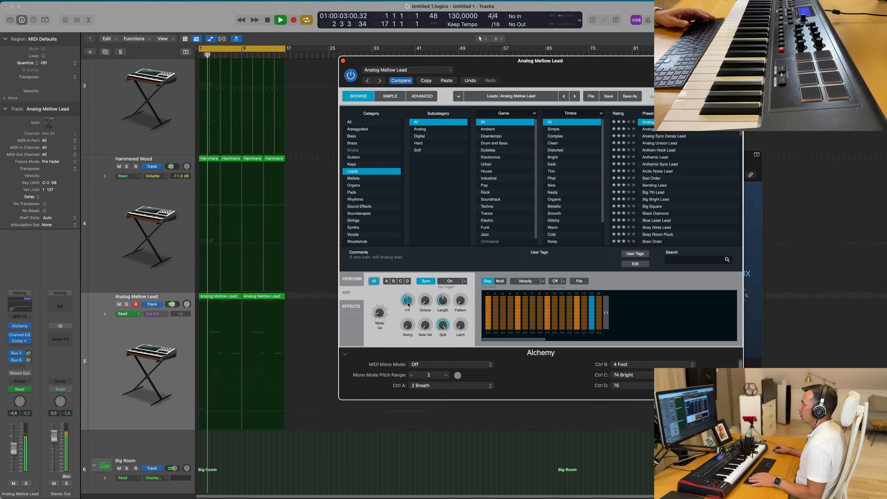
pyautogui.moveTo(409, 301); pyautogui.dragTo(410, 304)
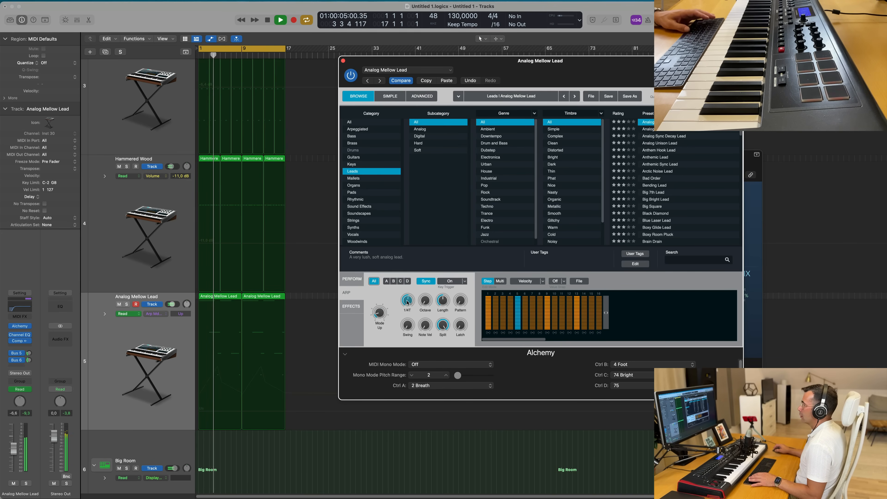
pyautogui.press('space')
pyautogui.press('space')
# - Audition the arpeggiator switched off and back on with a 3/4 rate during playback
pyautogui.click(156, 314)
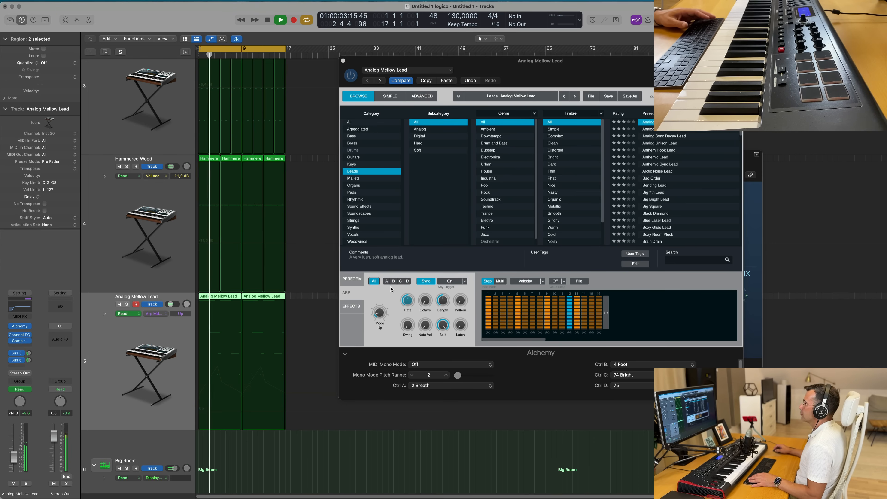
pyautogui.click(379, 316)
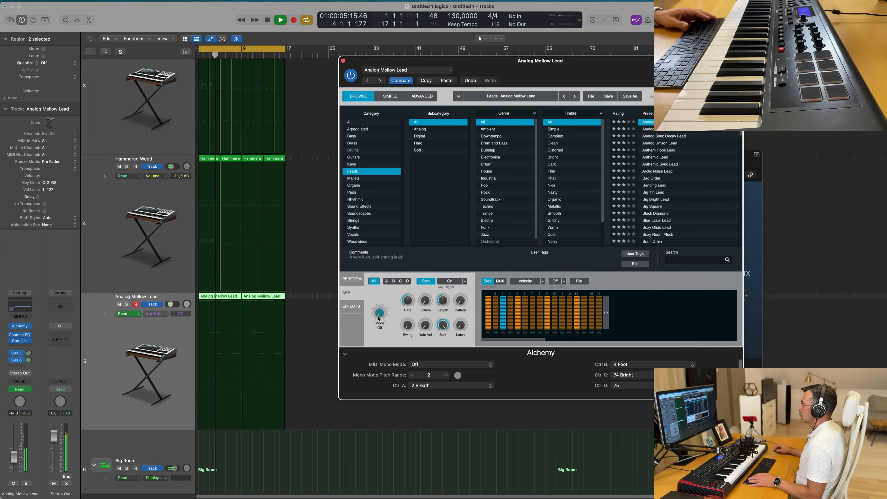
pyautogui.press('space')
pyautogui.press('space')
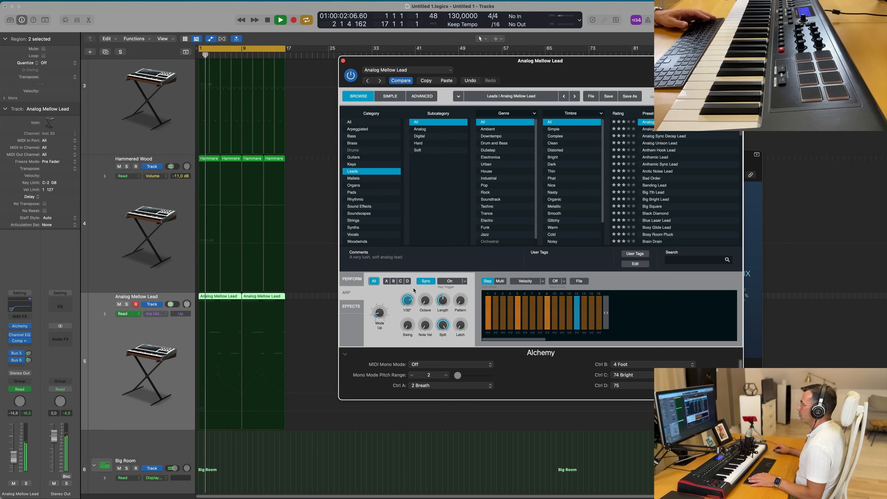
pyautogui.moveTo(411, 296); pyautogui.dragTo(415, 304)
pyautogui.press('space')
pyautogui.press('space')
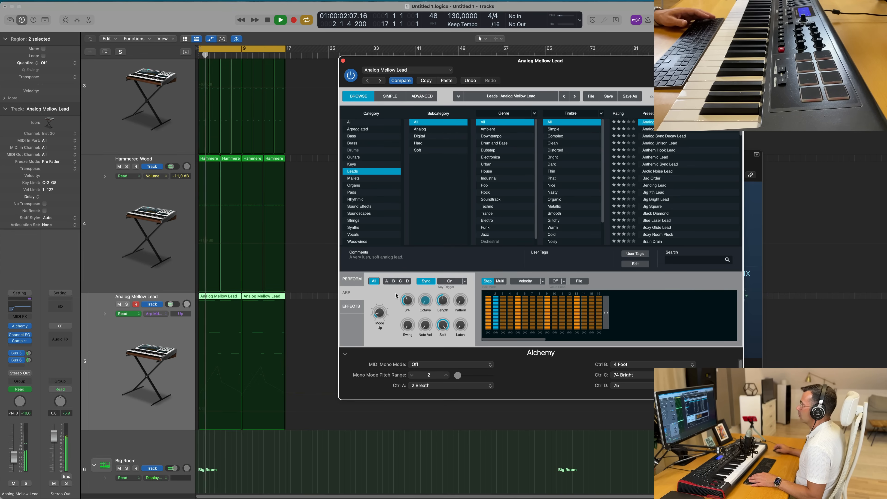
# - Set the arpeggiator rate to 1/4T and return the playhead to the project start
pyautogui.moveTo(587, 61); pyautogui.dragTo(530, 75)
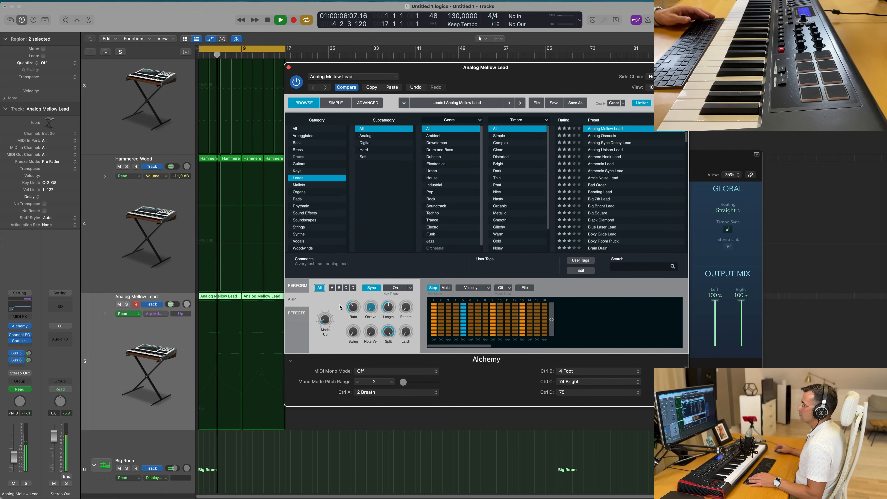
pyautogui.moveTo(354, 309)
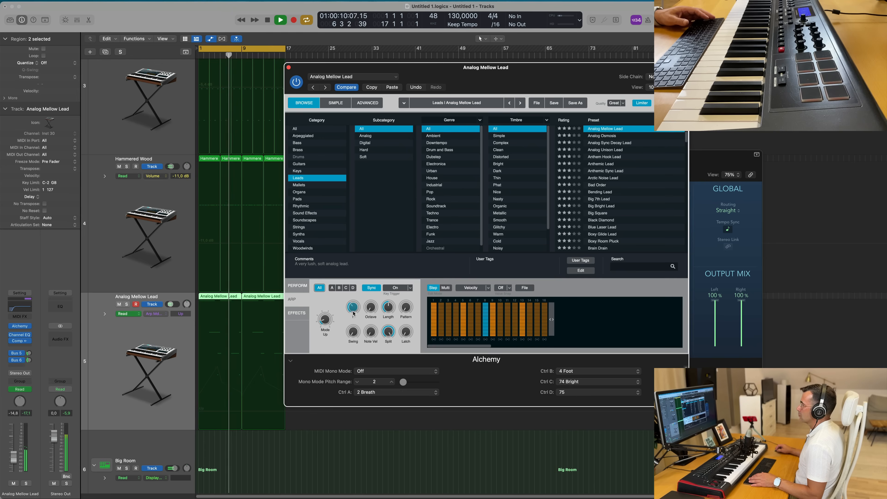
pyautogui.moveTo(354, 309); pyautogui.dragTo(354, 310)
pyautogui.press('Return')
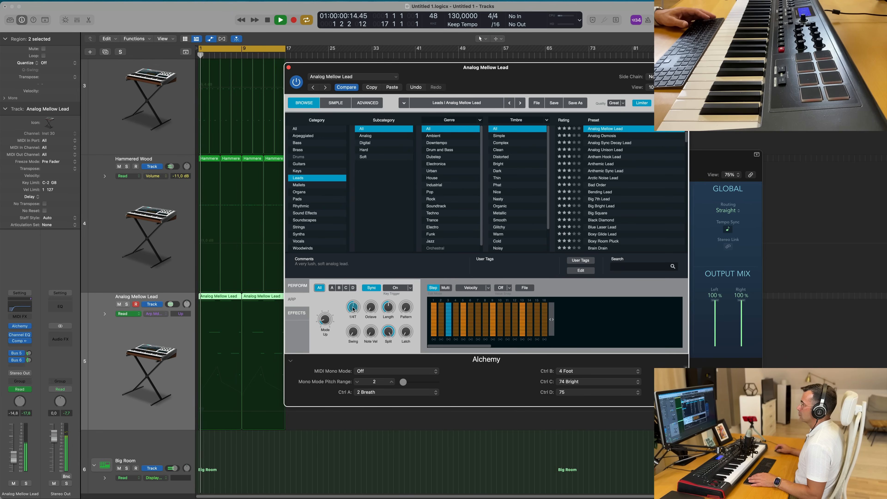
# - Show the lead's Cutoff automation and lower the peak near bar 4 to about 35%
pyautogui.moveTo(520, 67); pyautogui.dragTo(527, 50)
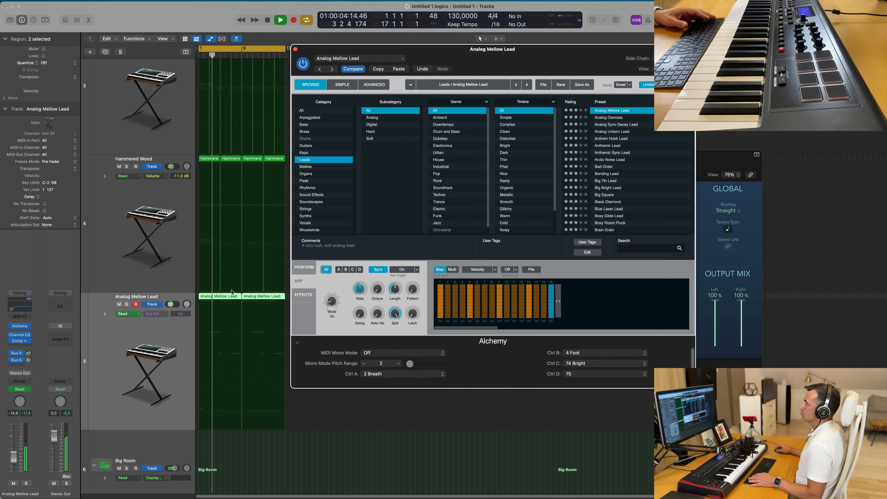
pyautogui.click(115, 334)
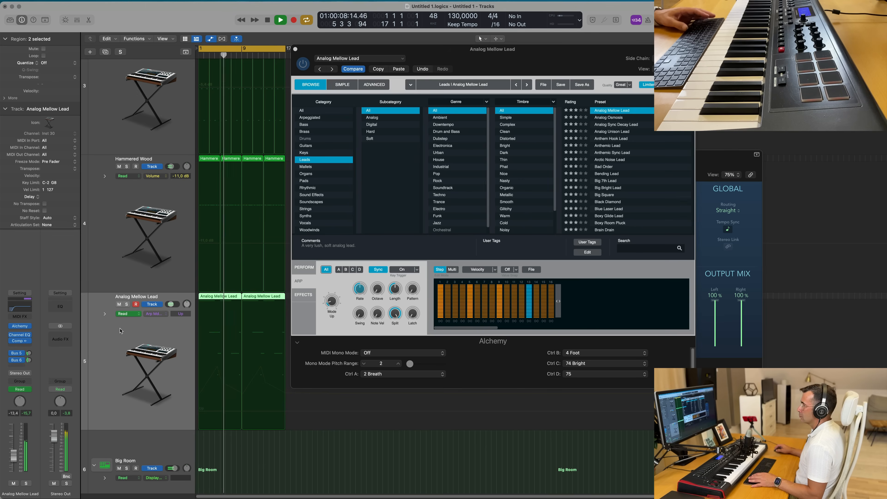
pyautogui.click(155, 314)
pyautogui.click(177, 408)
pyautogui.moveTo(199, 396); pyautogui.dragTo(198, 406)
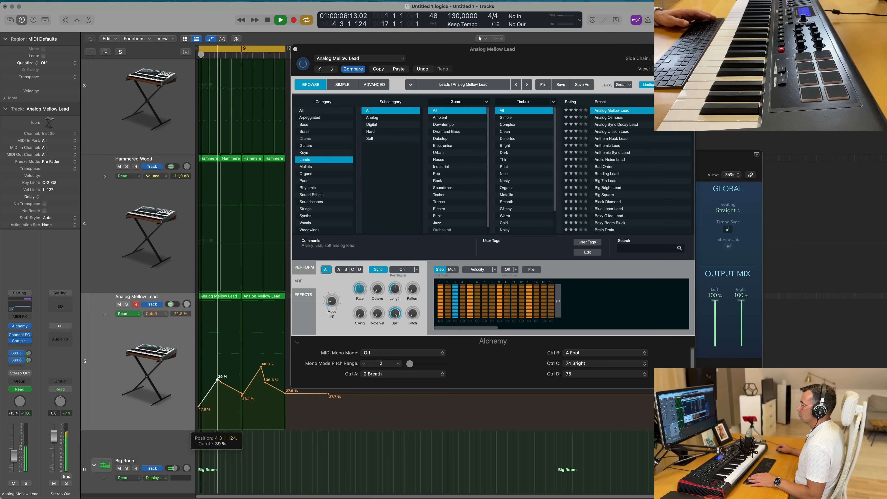
pyautogui.moveTo(217, 367); pyautogui.dragTo(218, 404)
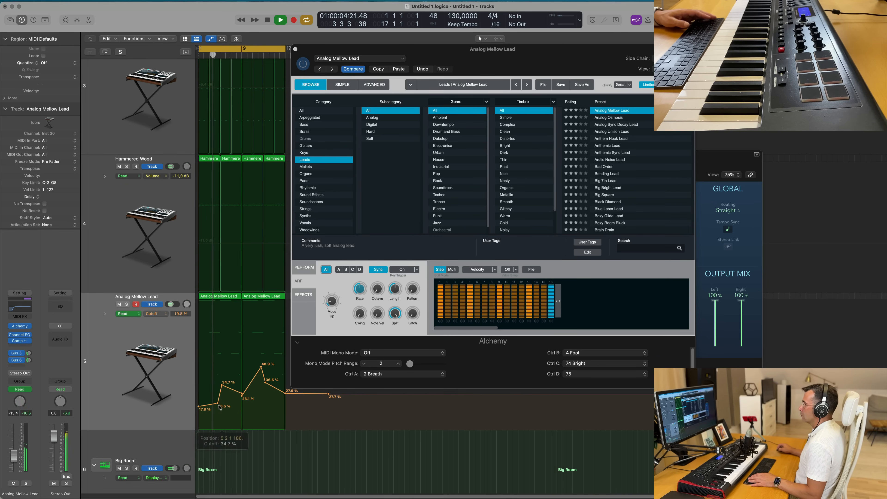
# - Switch the arpeggiator mode off again and audition the lead during playback
pyautogui.moveTo(420, 49); pyautogui.dragTo(449, 43)
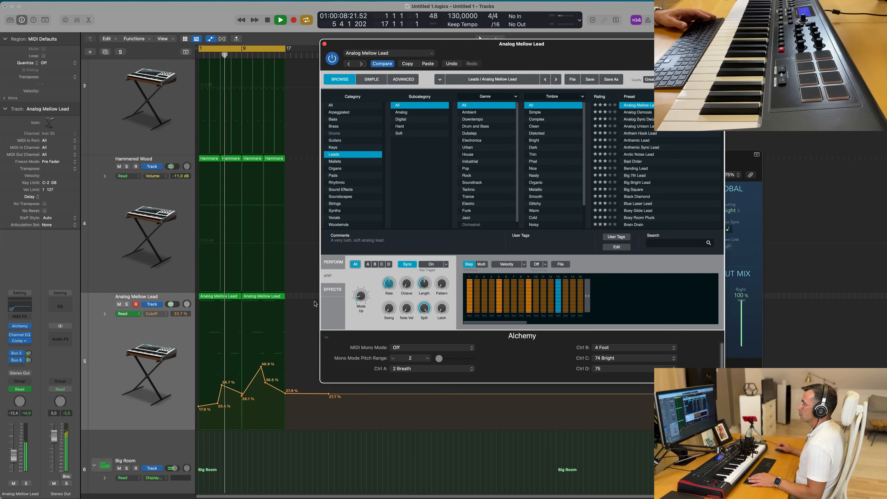
pyautogui.click(105, 364)
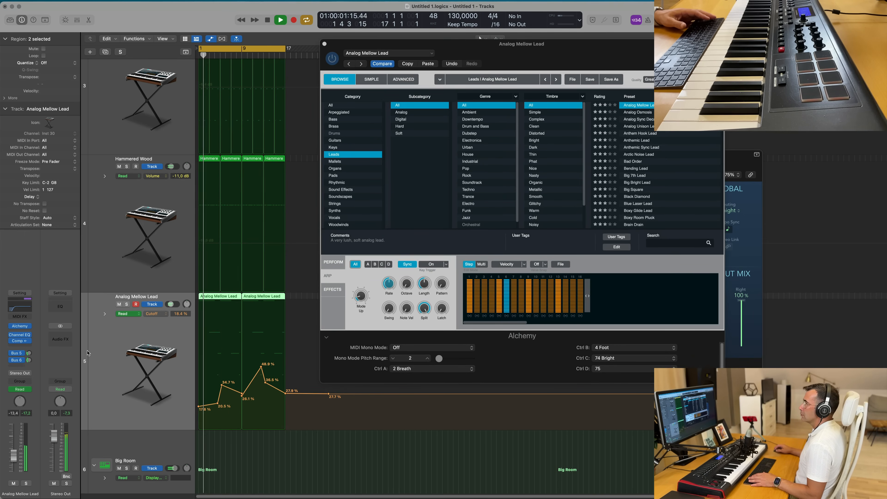
pyautogui.press('space')
pyautogui.moveTo(358, 296); pyautogui.dragTo(354, 309)
pyautogui.press('space')
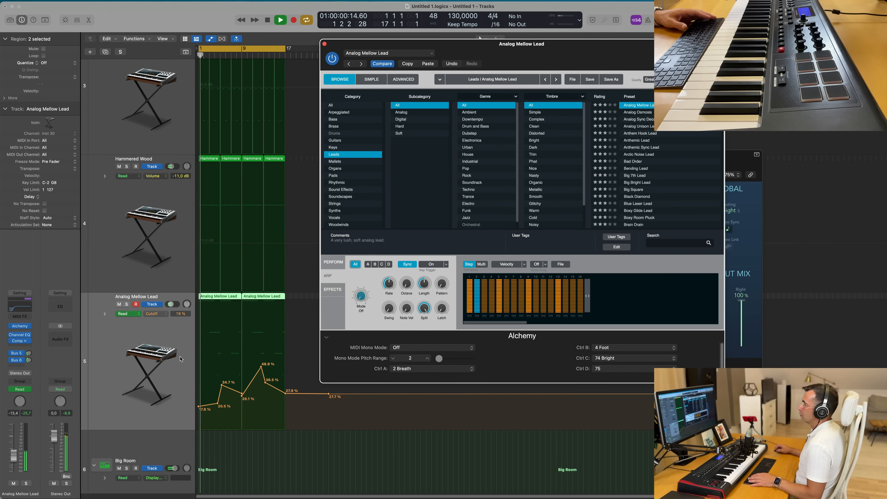
# - Raise the Cutoff automation peak near bar 4 to about 48%
pyautogui.click(217, 403)
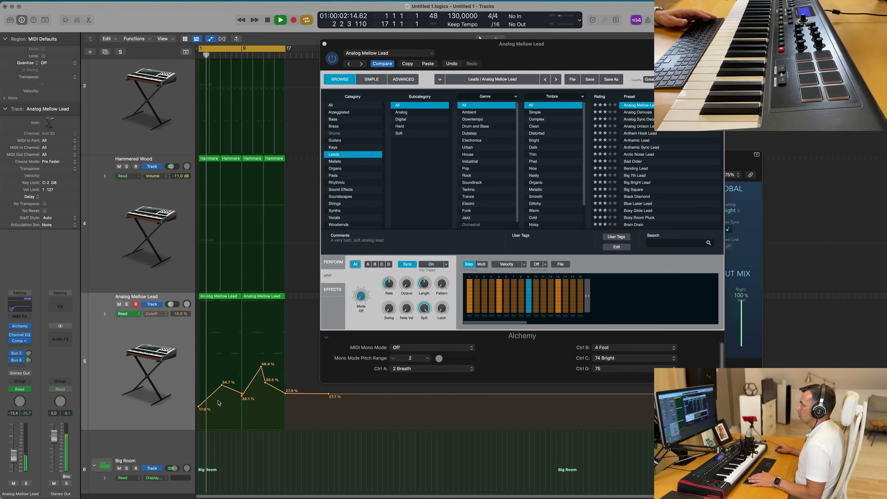
pyautogui.moveTo(223, 385); pyautogui.dragTo(223, 369)
pyautogui.press('space')
pyautogui.press('space')
pyautogui.moveTo(199, 408); pyautogui.dragTo(221, 368)
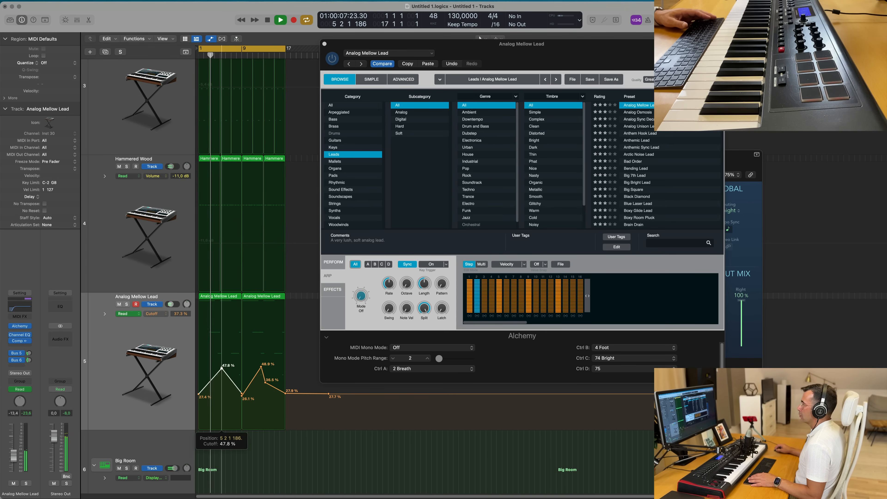
# - Close the Alchemy and Stereo Delay plug-in windows and return to the project start
pyautogui.click(325, 44)
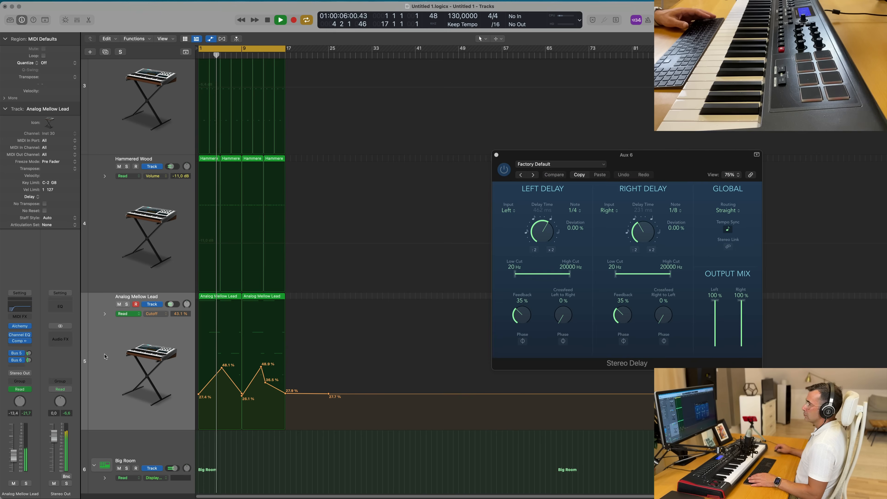
pyautogui.moveTo(524, 155); pyautogui.dragTo(357, 60)
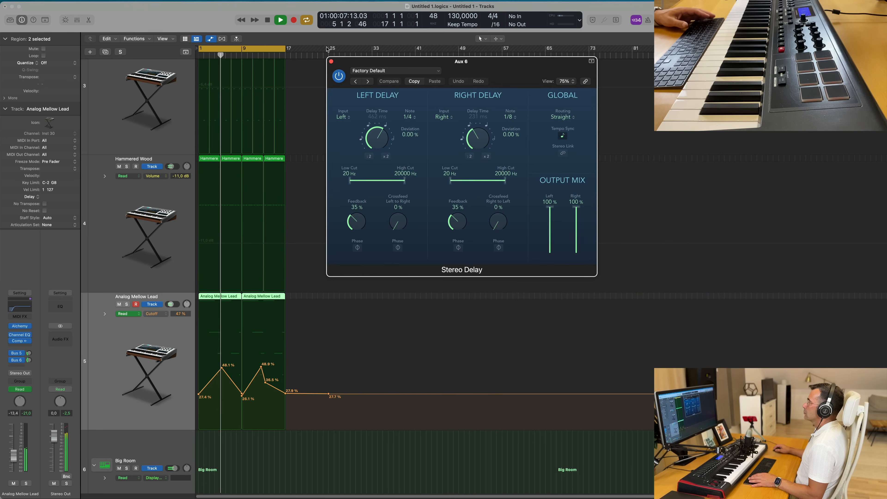
pyautogui.click(330, 61)
pyautogui.press('Return')
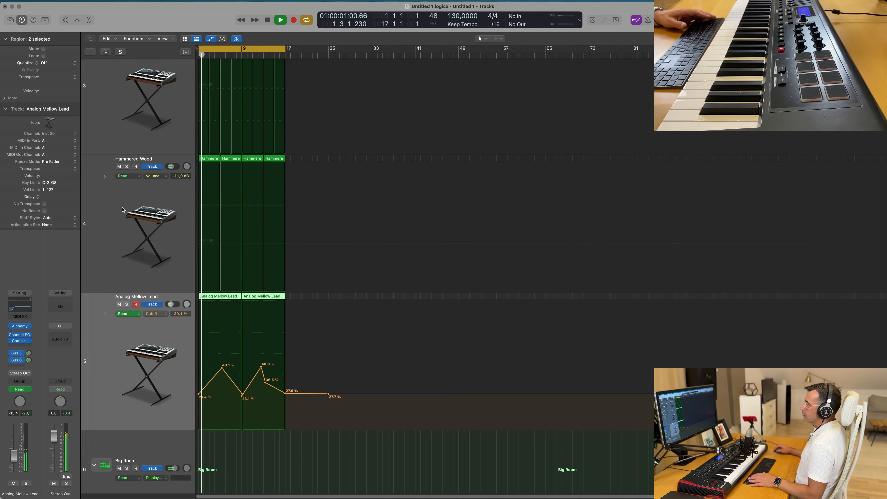
# - Duplicate the lead track and copy both lead regions with their automation onto the new track
pyautogui.scroll(-5, 119, 266)
pyautogui.scroll(-2, 119, 198)
pyautogui.press('space')
pyautogui.press('super+d')
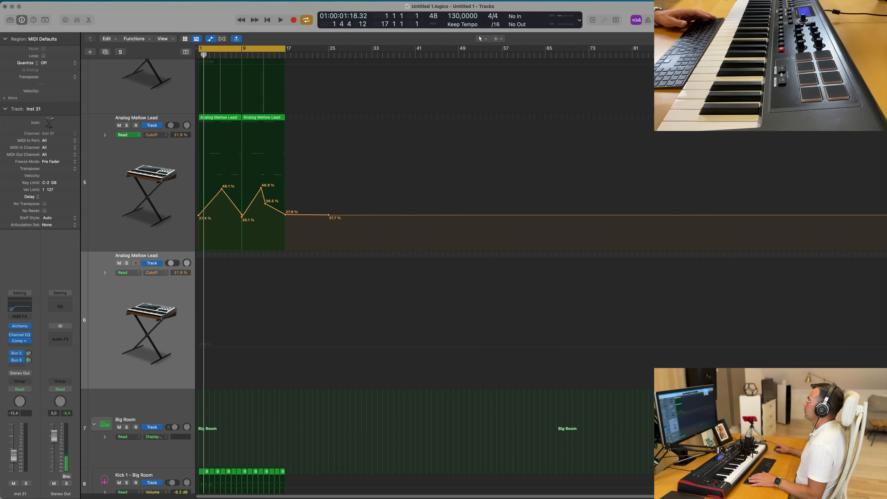
pyautogui.press('Return')
pyautogui.moveTo(307, 116); pyautogui.dragTo(218, 257)
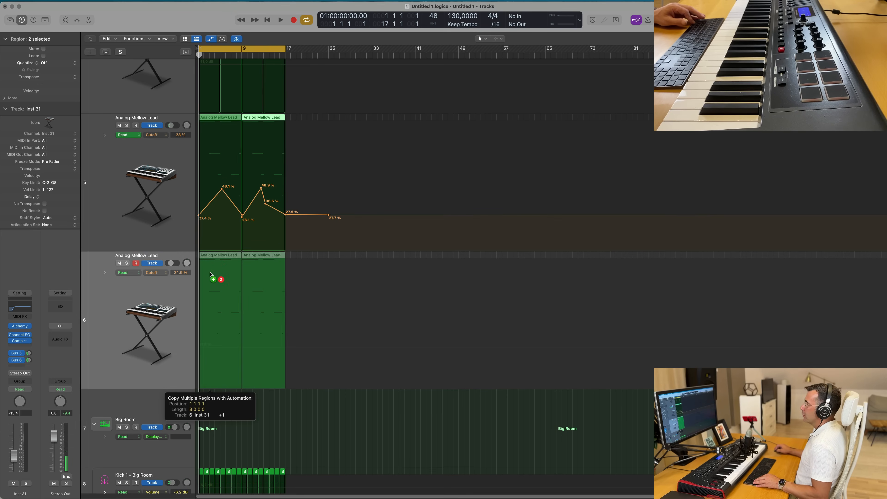
# - Mute the original lead track and load the Analog Osmosis preset in the duplicate track's Alchemy
pyautogui.click(119, 126)
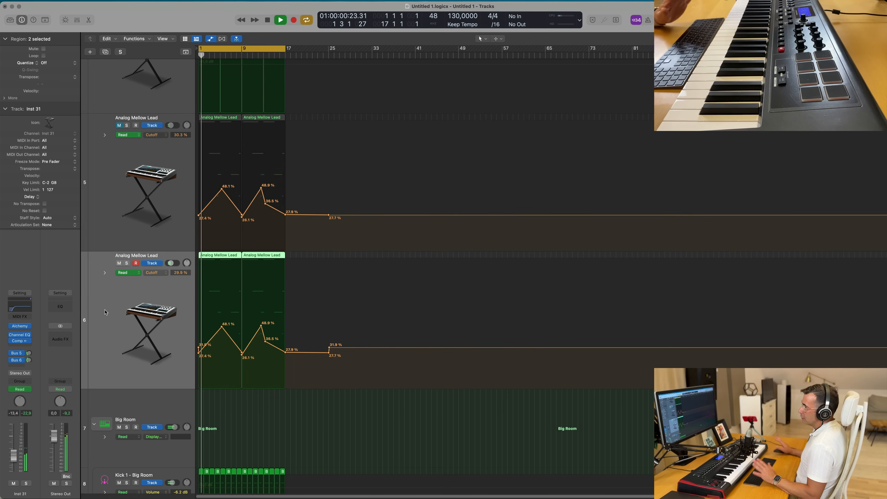
pyautogui.press('space')
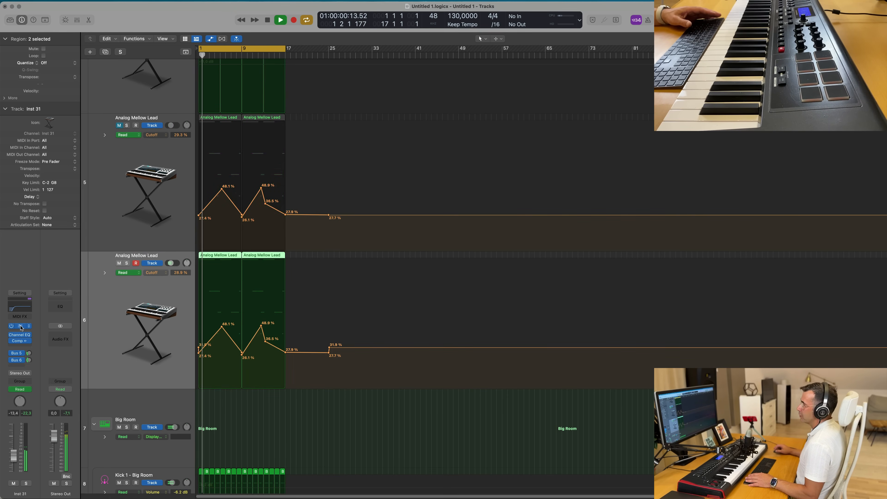
pyautogui.click(20, 326)
pyautogui.moveTo(500, 92); pyautogui.dragTo(492, 63)
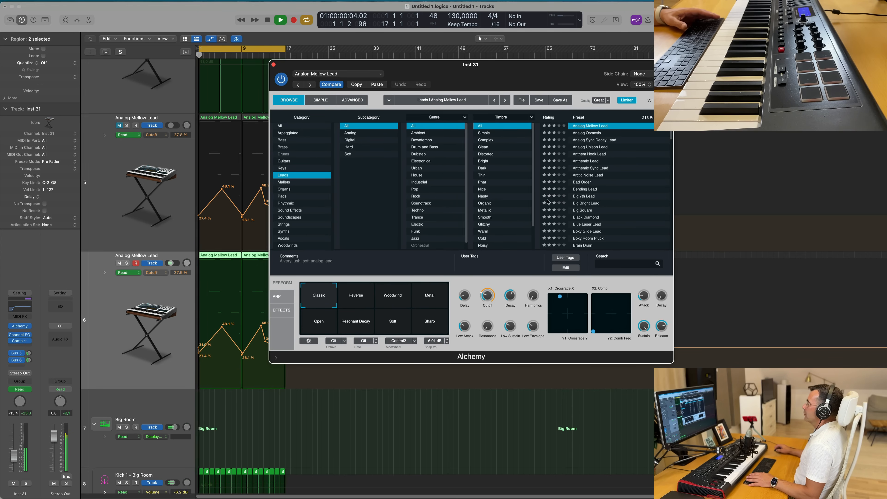
pyautogui.scroll(2, 608, 159)
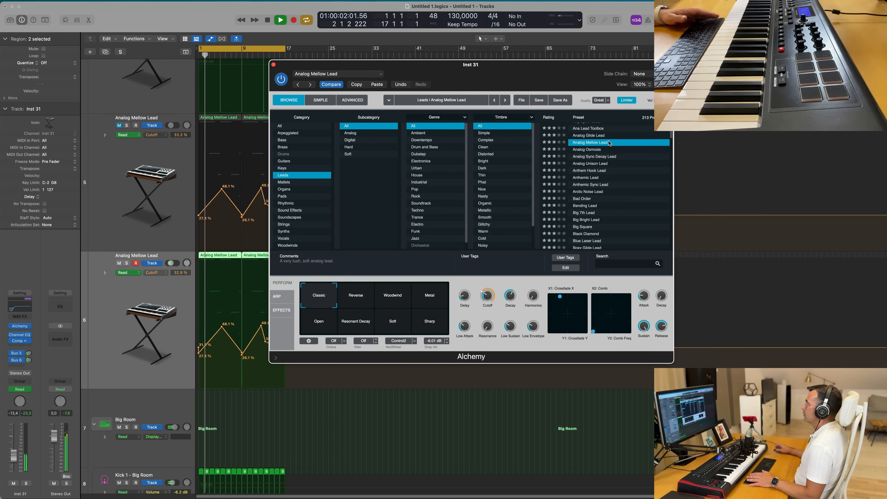
pyautogui.press('Down')
# - Audition the Analog Osmosis lead during playback
pyautogui.moveTo(510, 68); pyautogui.dragTo(467, 56)
pyautogui.press('space')
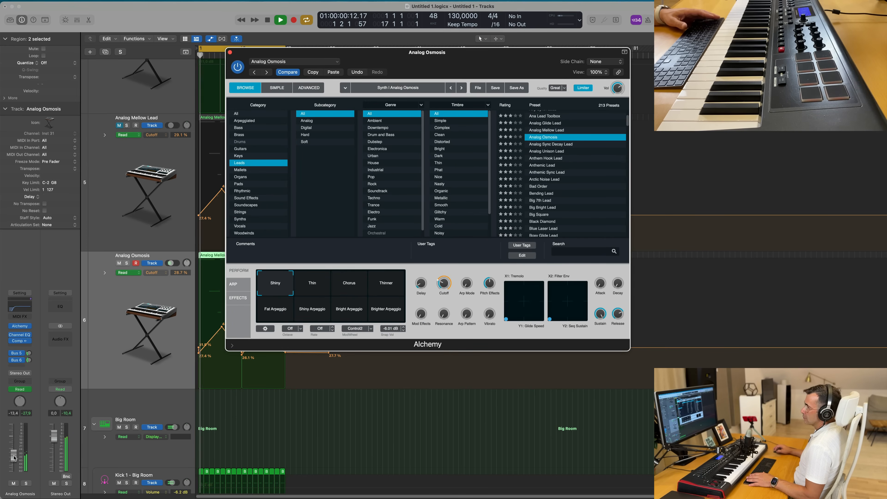
pyautogui.press('space')
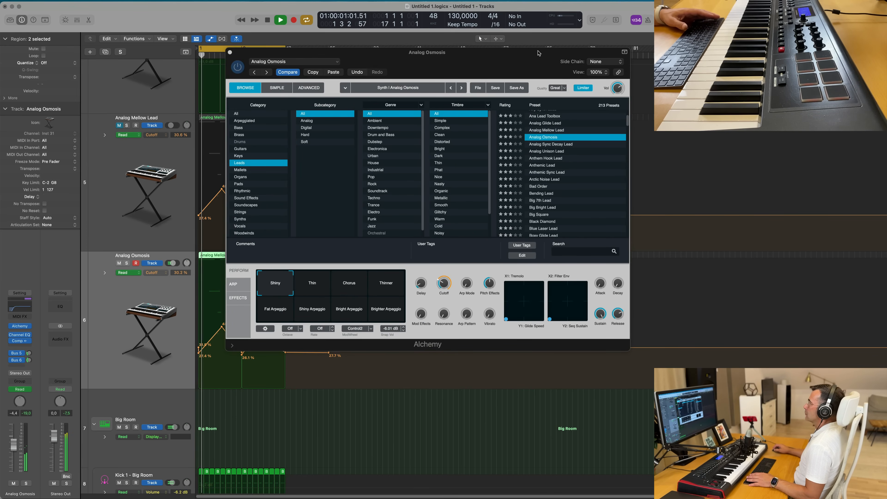
pyautogui.moveTo(538, 53); pyautogui.dragTo(683, 60)
pyautogui.moveTo(614, 69); pyautogui.dragTo(578, 74)
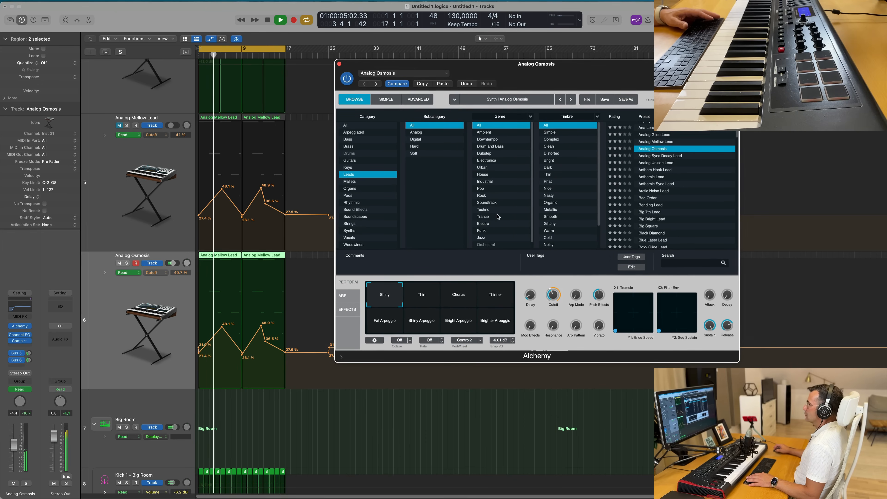
# - Audition the Analog Osmosis Perform snapshots from Chorus through Brighter Arpeggio
pyautogui.click(465, 299)
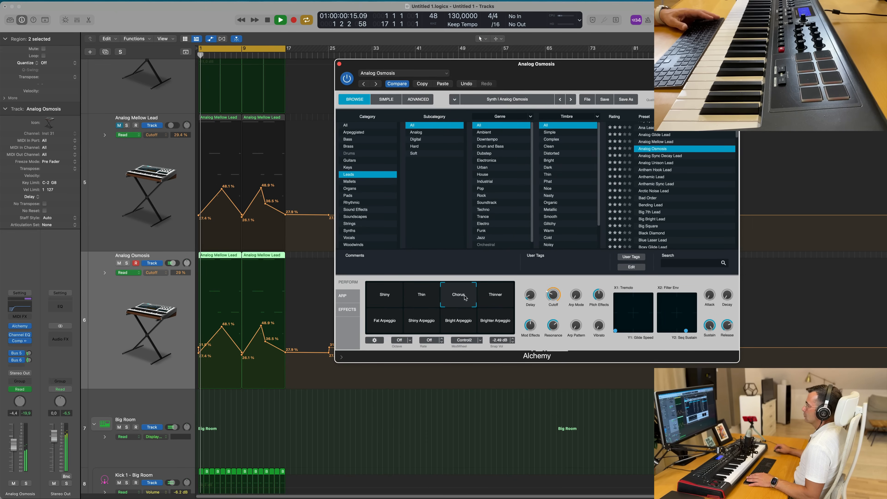
pyautogui.click(495, 299)
pyautogui.click(385, 321)
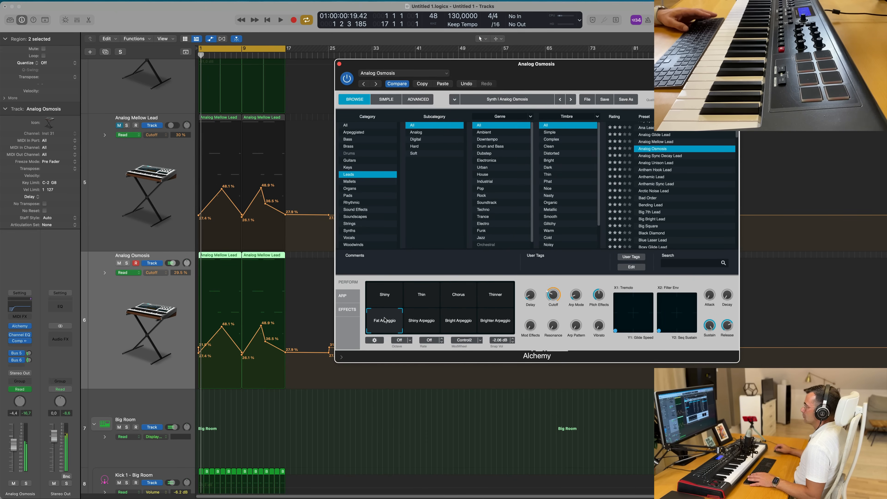
pyautogui.click(422, 325)
pyautogui.click(454, 325)
pyautogui.click(493, 324)
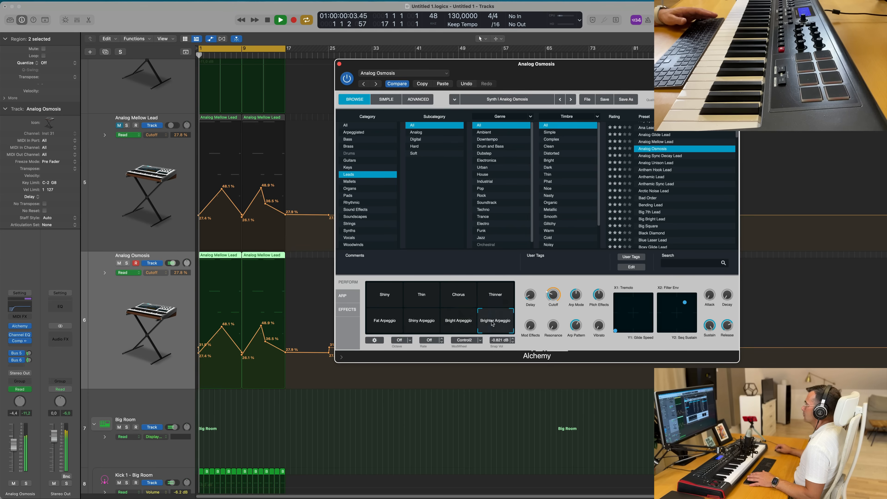
# - Load the Analog Sync Decay Lead preset and audition it during playback
pyautogui.click(663, 156)
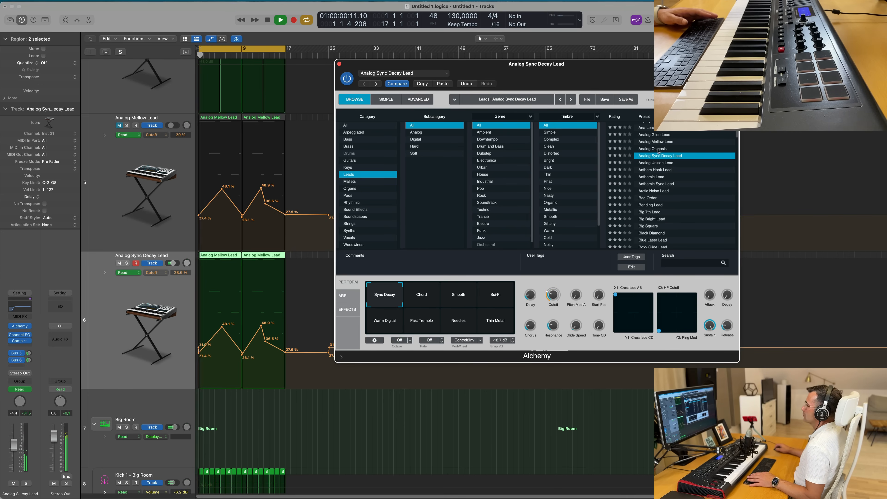
pyautogui.moveTo(606, 75); pyautogui.dragTo(560, 61)
pyautogui.press('space')
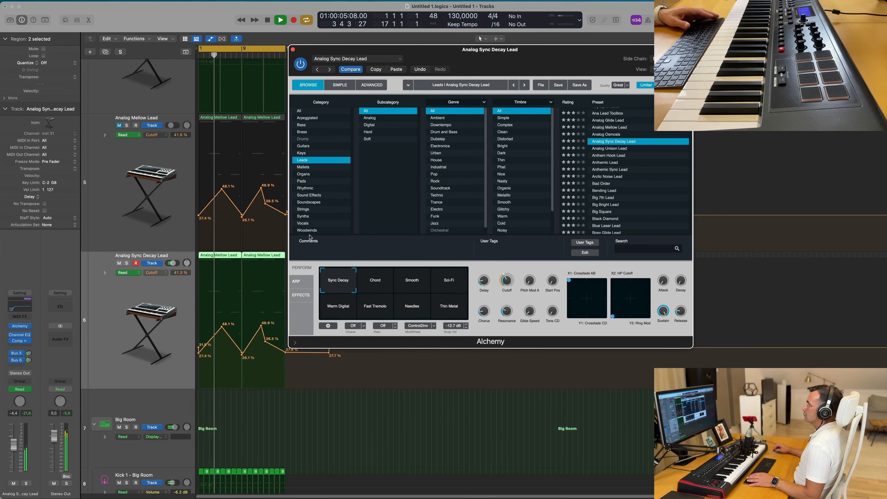
# - Load the Analog Unison Lead preset and audition its Perform snapshots, ending on Big Unison
pyautogui.click(607, 148)
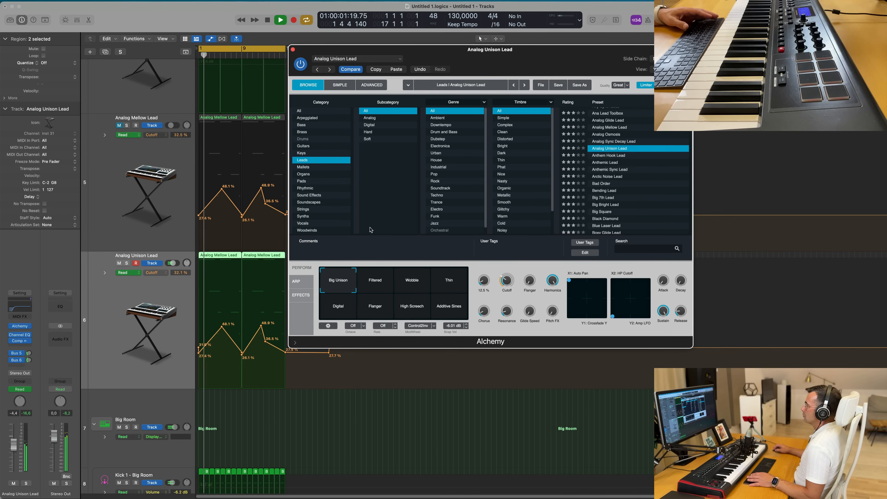
pyautogui.moveTo(520, 60); pyautogui.dragTo(593, 66)
pyautogui.click(470, 300)
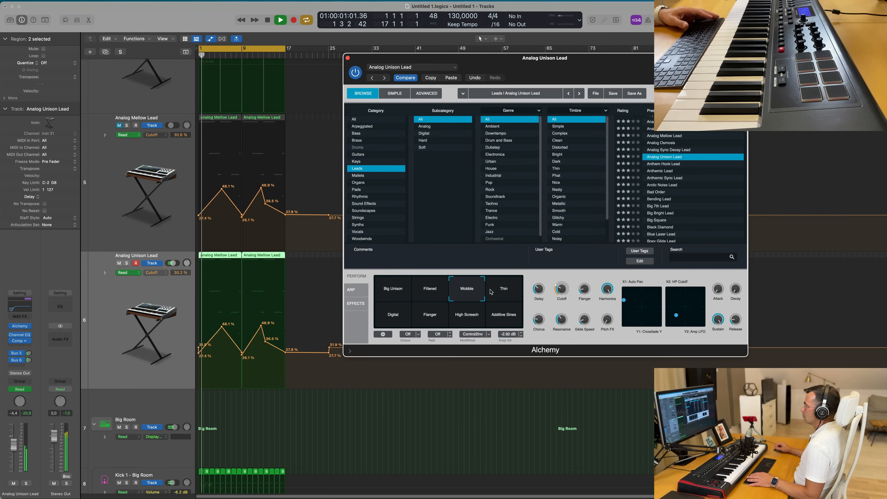
pyautogui.click(432, 292)
pyautogui.click(502, 292)
pyautogui.click(395, 323)
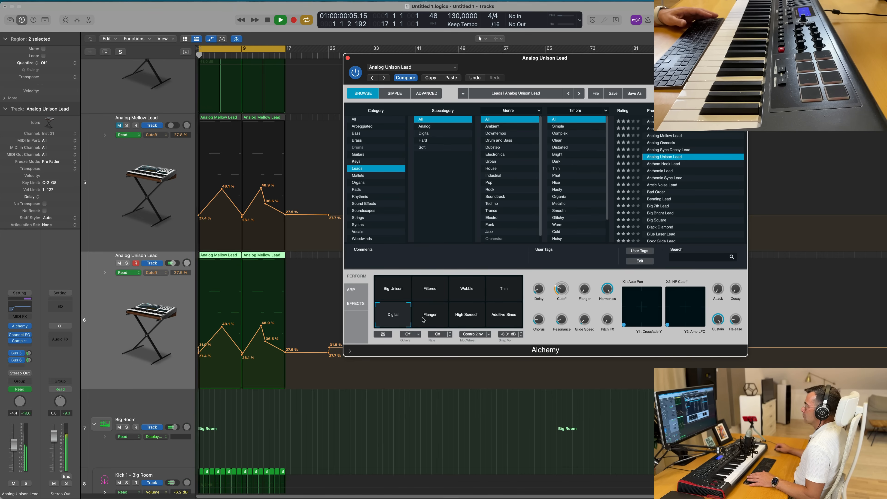
pyautogui.click(423, 320)
pyautogui.click(449, 319)
pyautogui.click(503, 319)
pyautogui.click(466, 321)
pyautogui.click(395, 303)
pyautogui.press('space')
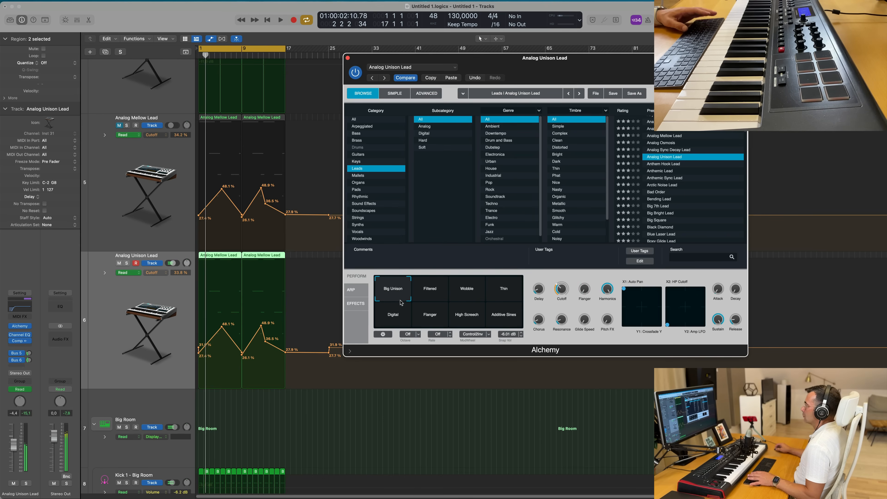
# - Browse the Anthem Hook Lead through Bad Order presets, trying Bad Order's High Fifth Noise and Dirty Pulse snapshots
pyautogui.moveTo(597, 65)
pyautogui.mouseDown()
pyautogui.moveTo(541, 44)
pyautogui.moveTo(605, 60)
pyautogui.mouseUp()
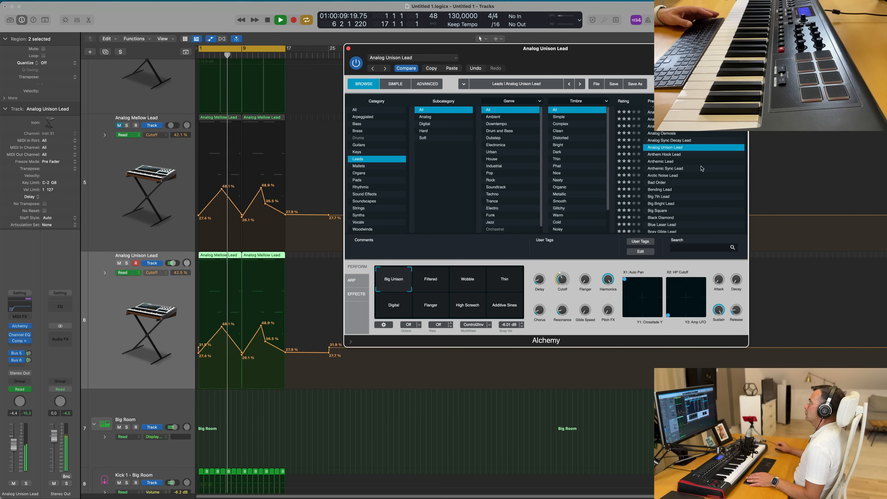
pyautogui.click(680, 154)
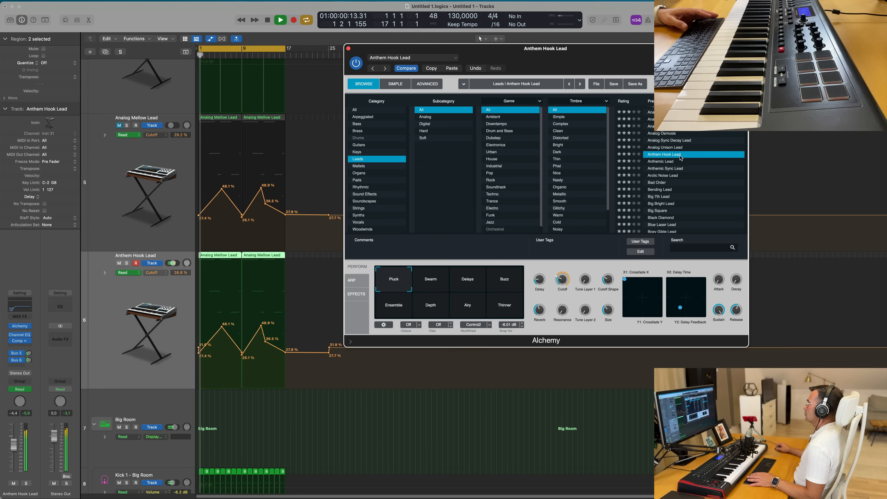
pyautogui.click(694, 161)
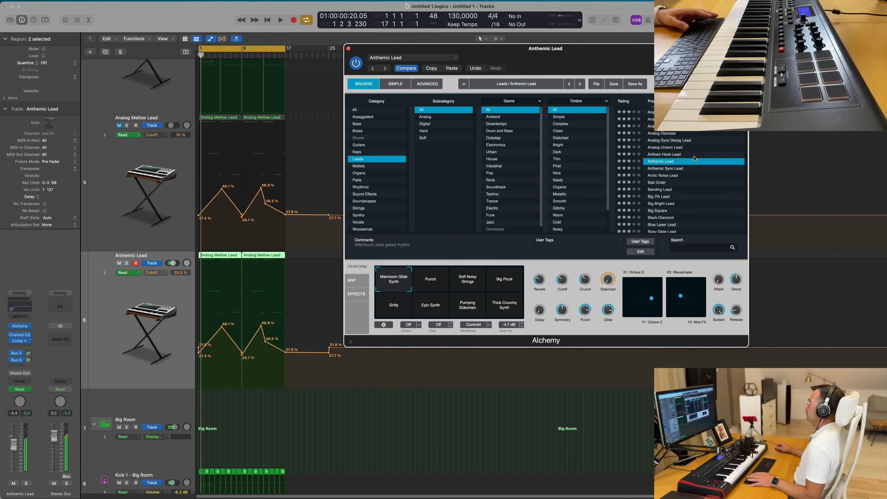
pyautogui.click(664, 170)
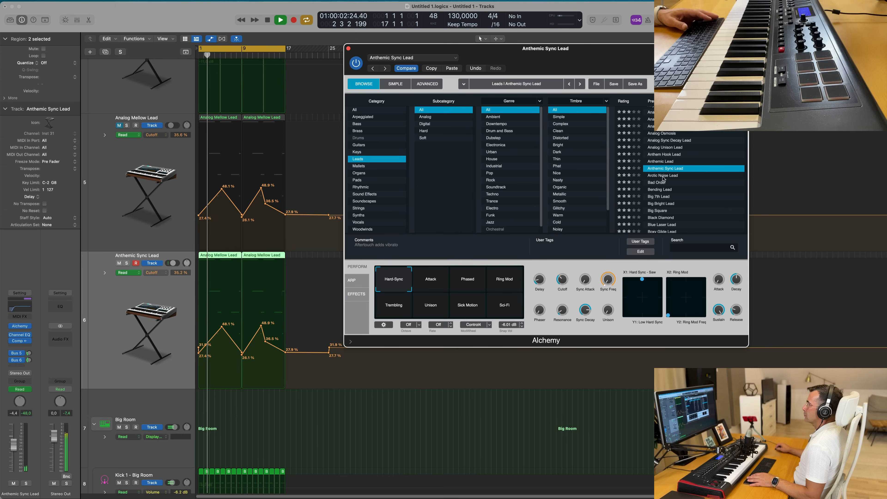
pyautogui.click(663, 177)
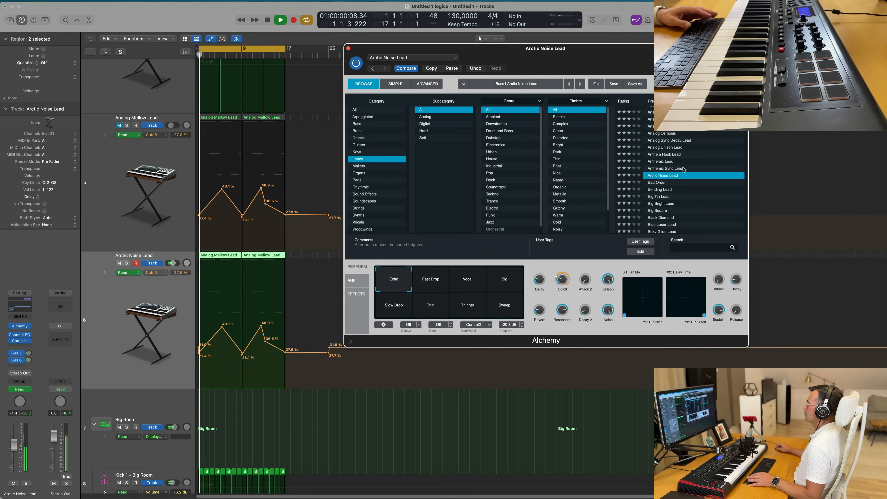
pyautogui.click(661, 183)
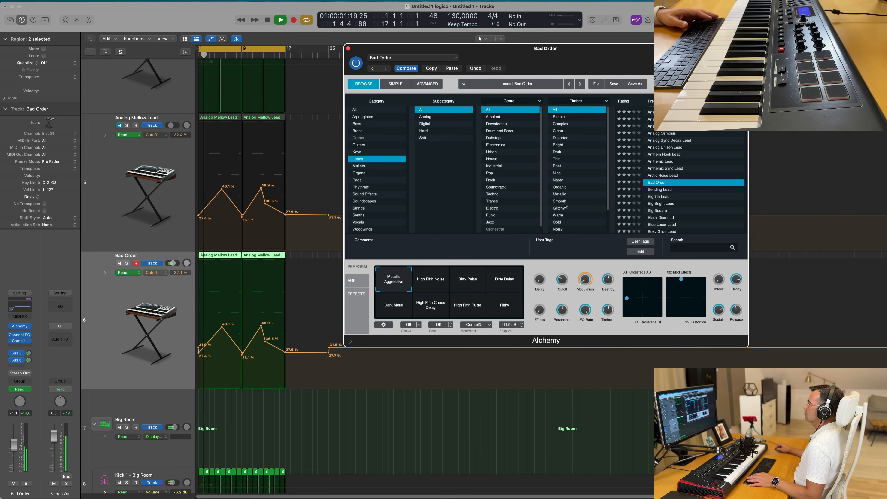
pyautogui.click(440, 284)
pyautogui.click(476, 283)
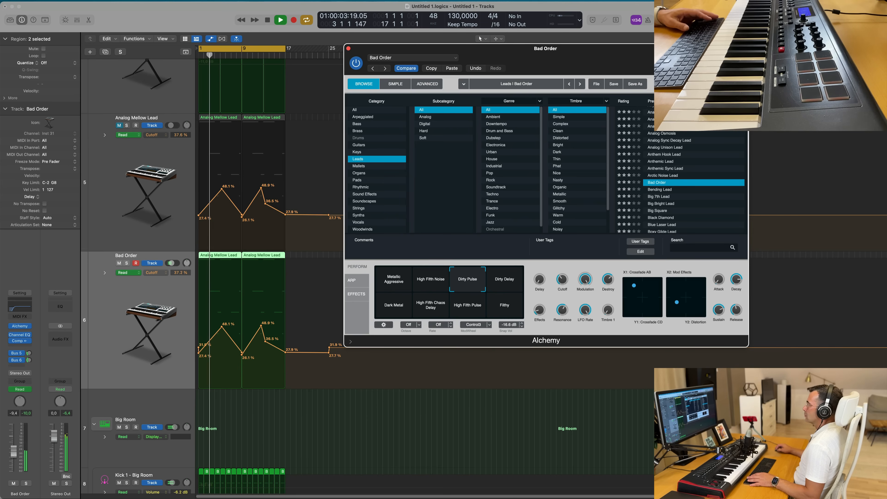
# - Audition the Bending Lead, Big Square, Black Diamond and Boxy Glide Lead presets during playback
pyautogui.click(657, 191)
pyautogui.press('space')
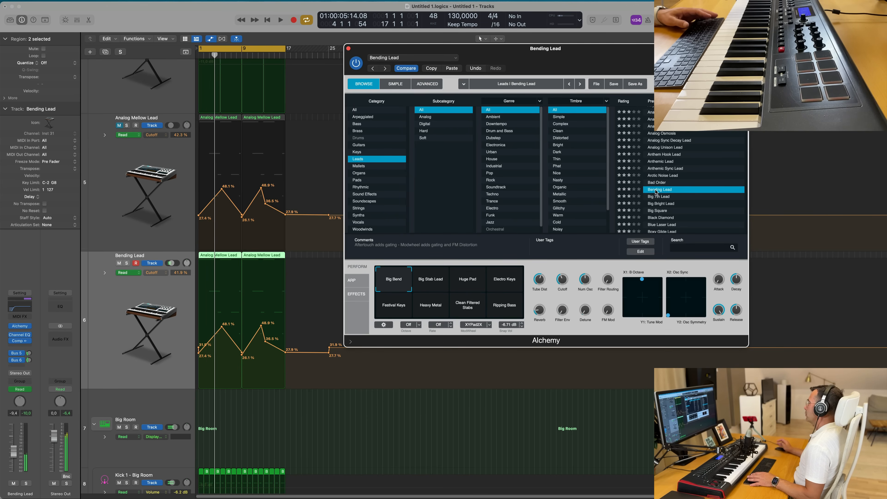
pyautogui.scroll(-3, 671, 178)
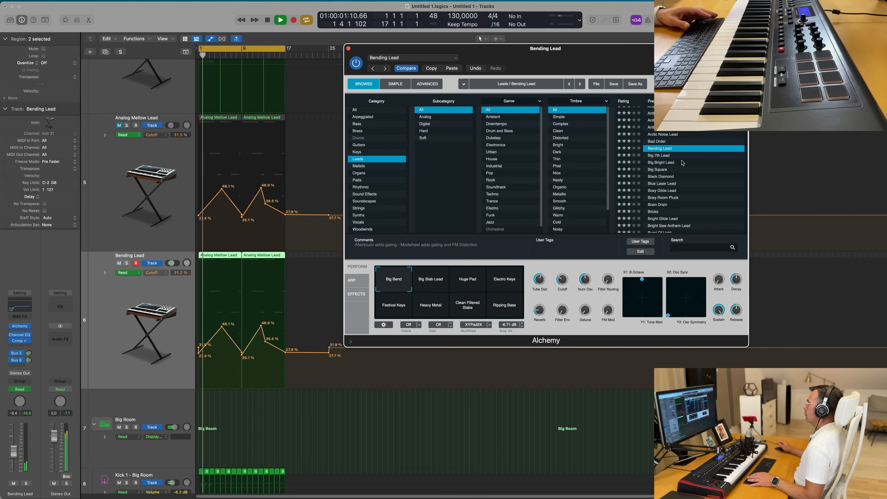
pyautogui.click(662, 170)
pyautogui.press('space')
pyautogui.click(665, 177)
pyautogui.press('space')
pyautogui.scroll(-2, 690, 157)
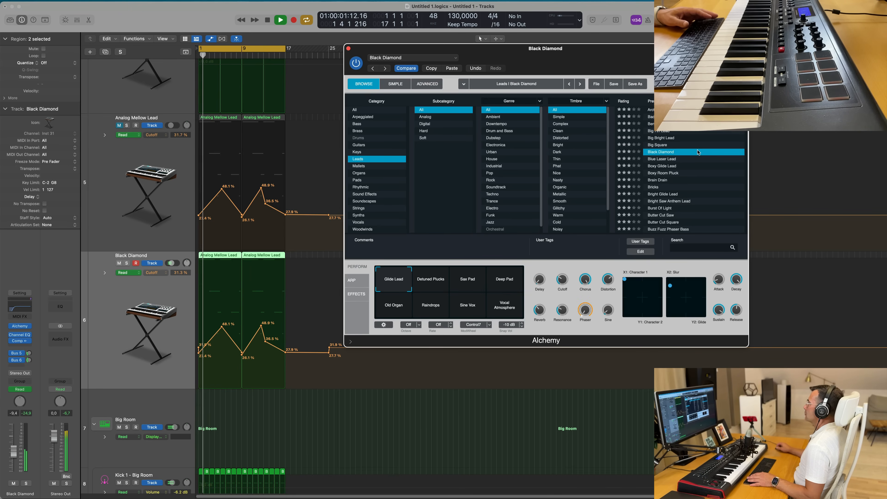
pyautogui.click(663, 167)
pyautogui.press('space')
pyautogui.press('space')
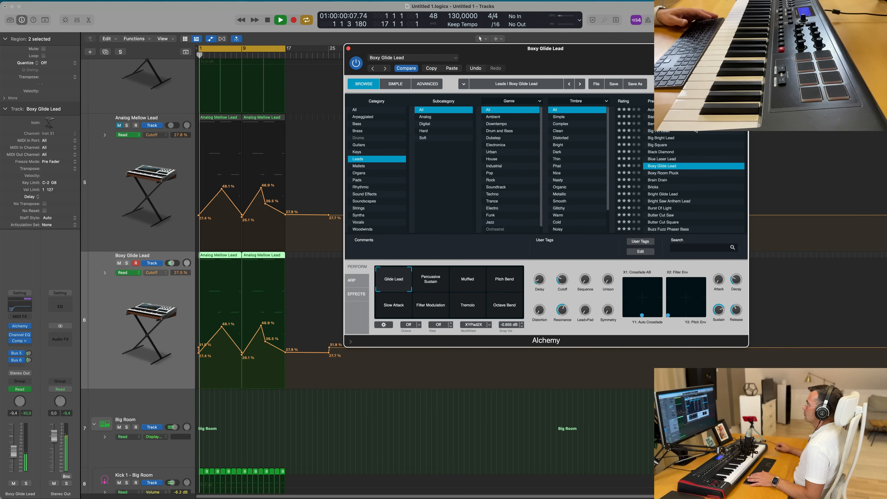
# - Audition the Bright Glide Lead preset during playback
pyautogui.scroll(-3, 704, 171)
pyautogui.click(669, 156)
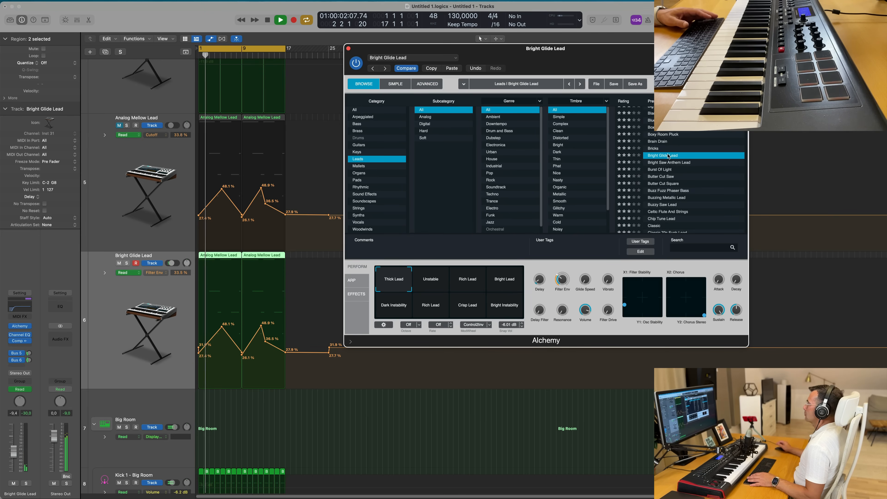
pyautogui.press('space')
pyautogui.press('space')
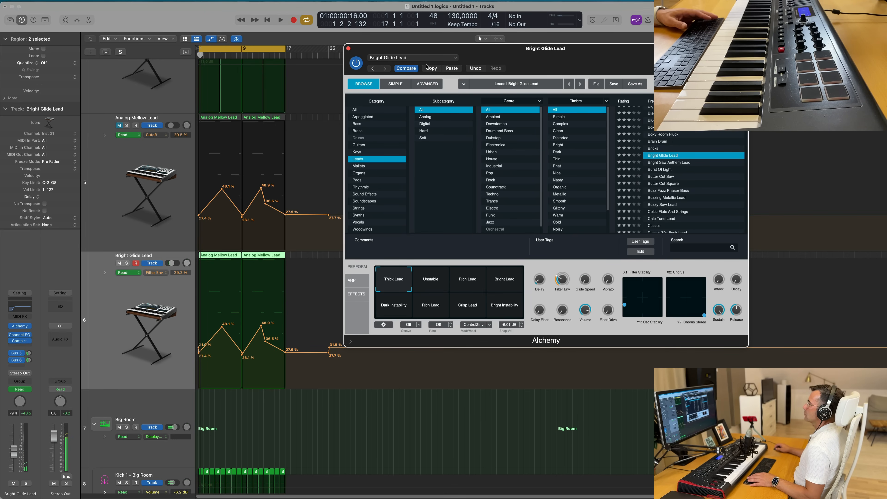
pyautogui.scroll(5, 732, 173)
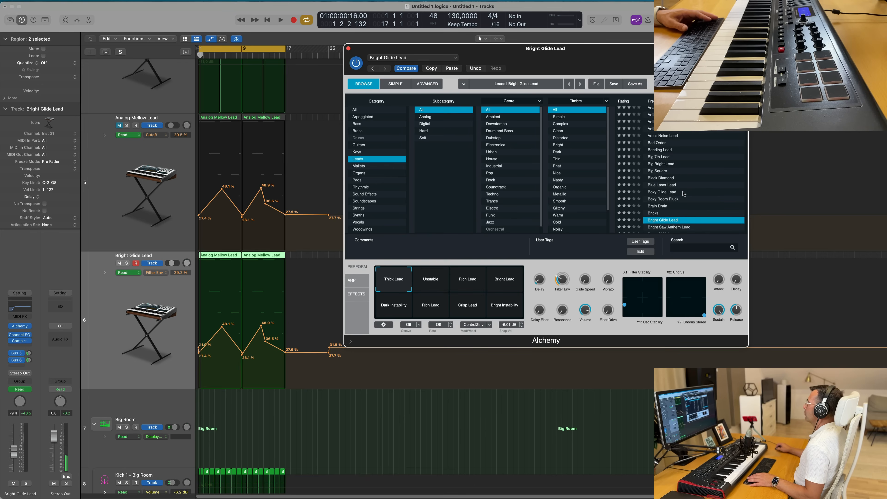
pyautogui.press('space')
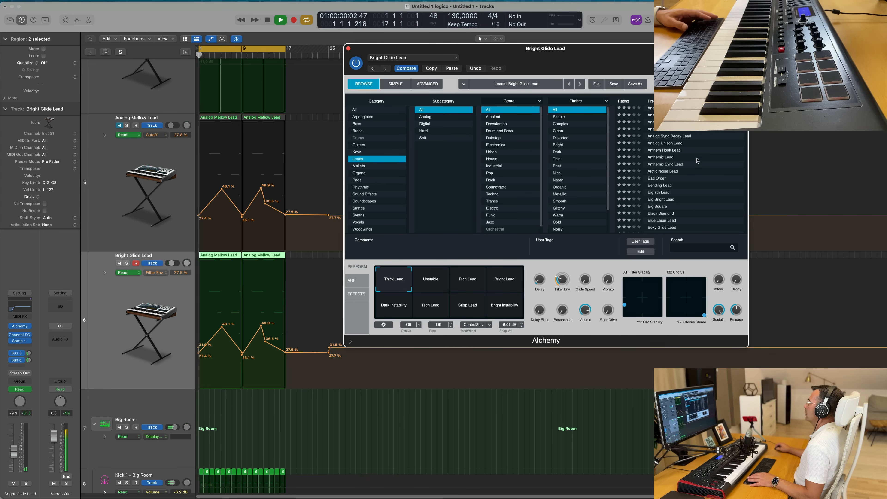
# - Load the Anthemic Lead preset on the duplicate lead track's Alchemy
pyautogui.click(663, 151)
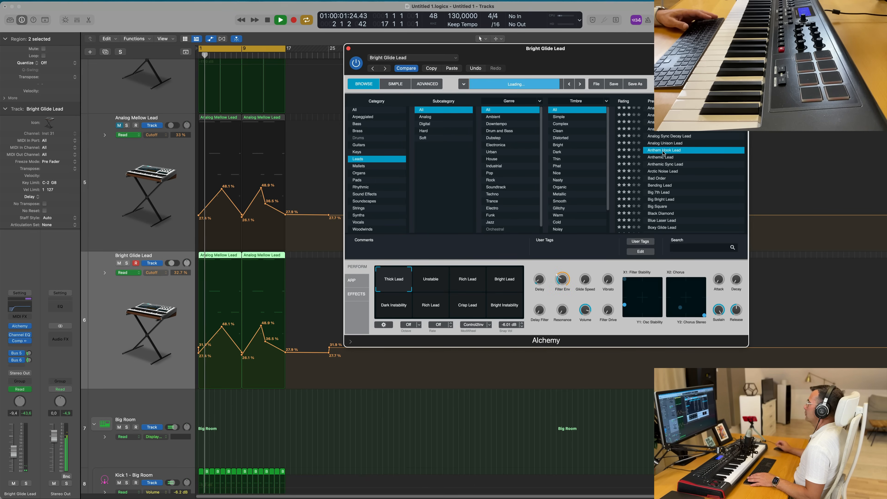
pyautogui.press('Down')
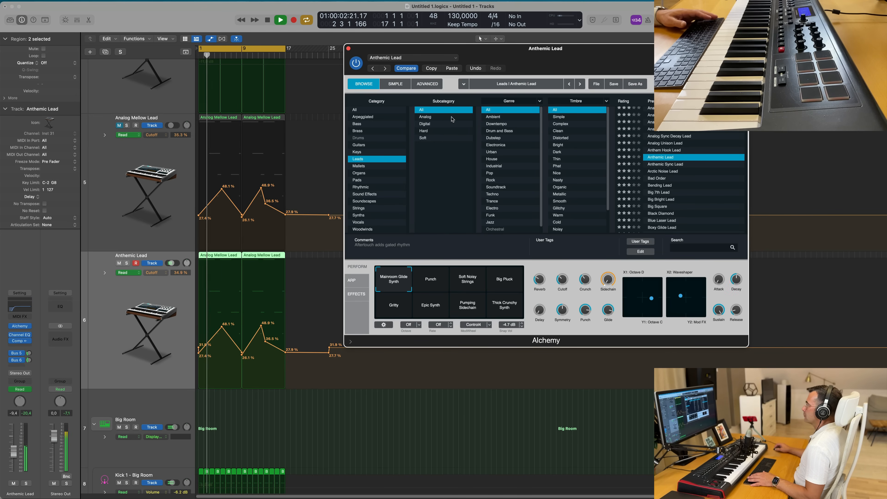
pyautogui.moveTo(551, 54); pyautogui.dragTo(583, 41)
# - Audition the Anthemic Lead's Punch, Soft Noisy Strings and Big Pluck Perform snapshots
pyautogui.click(459, 259)
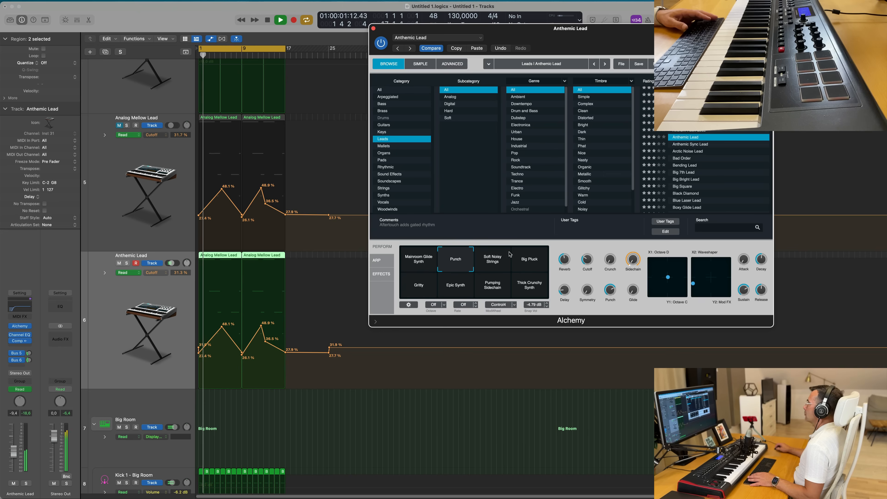
pyautogui.click(492, 268)
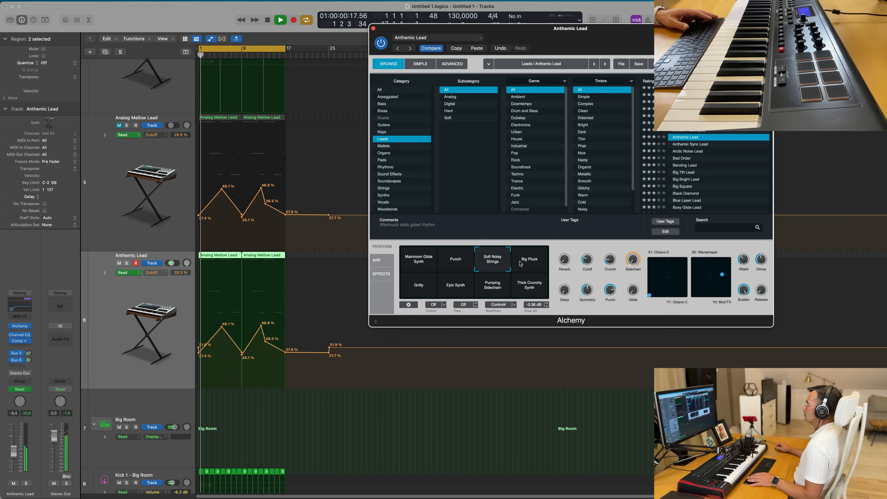
pyautogui.click(530, 265)
pyautogui.press('space')
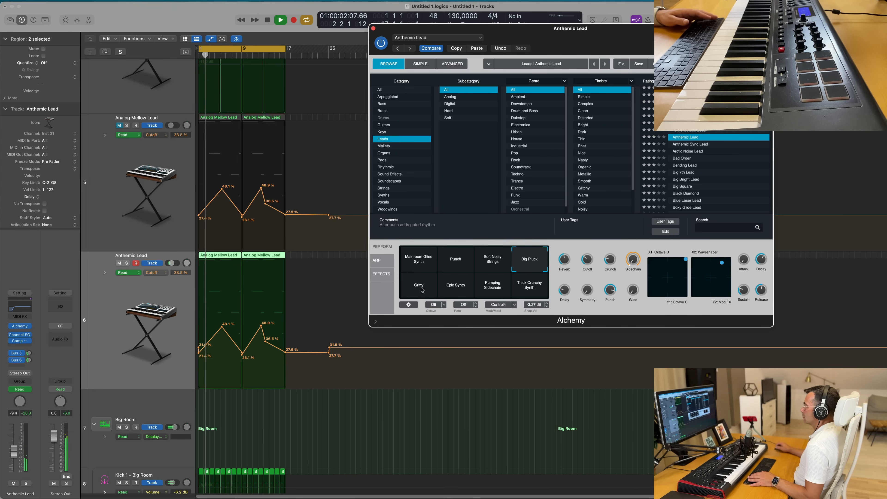
# - Inspect the Alchemy arpeggiator page during playback
pyautogui.click(377, 261)
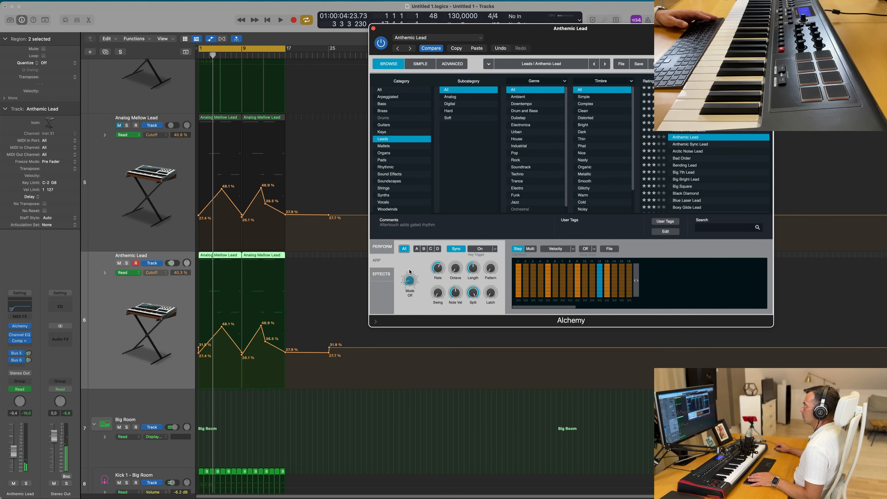
pyautogui.press('space')
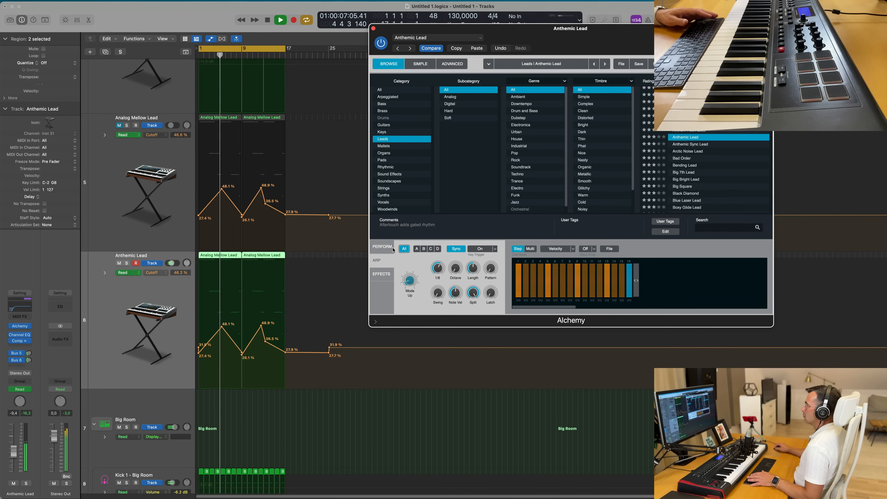
pyautogui.click(382, 247)
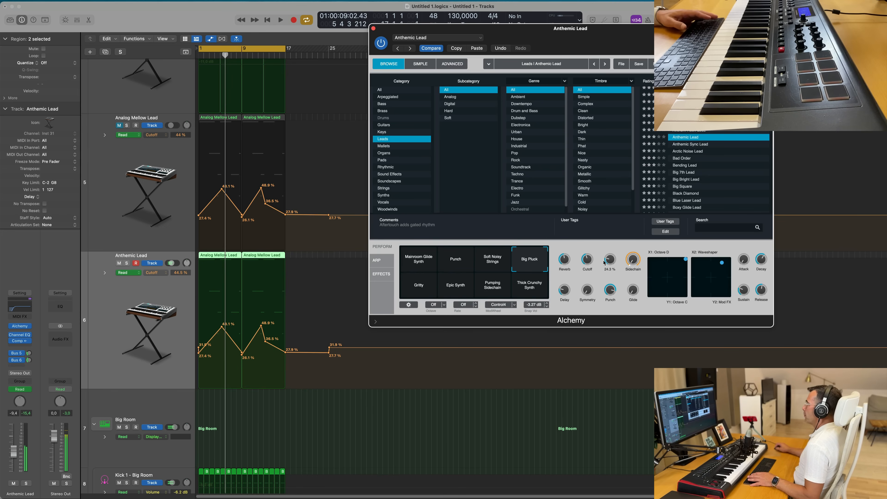
# - Choose the Gritty Perform snapshot for the Anthemic Lead
pyautogui.click(423, 266)
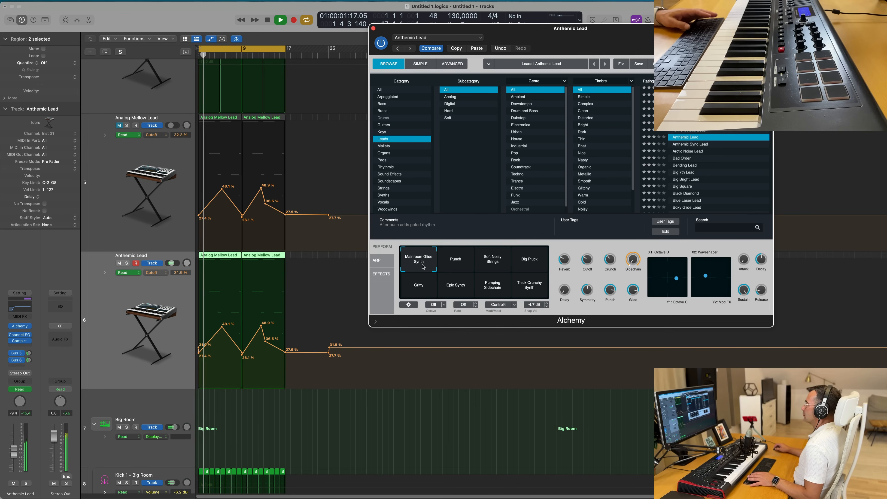
pyautogui.click(379, 261)
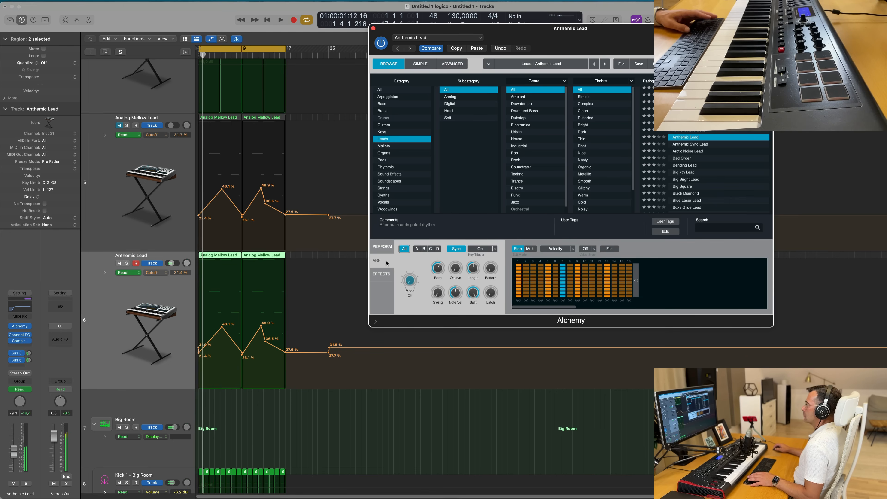
pyautogui.click(370, 274)
pyautogui.click(439, 285)
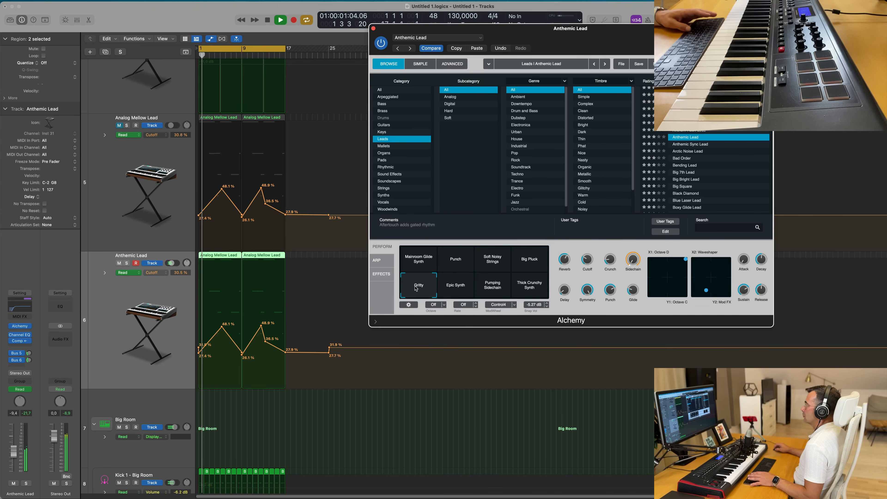
# - Audition the Pumping Sidechain and Thick Crunchy Synth snapshots, and choose Mammoth Glide Synth for the Anthemic Lead
pyautogui.click(507, 290)
pyautogui.press('space')
pyautogui.press('space')
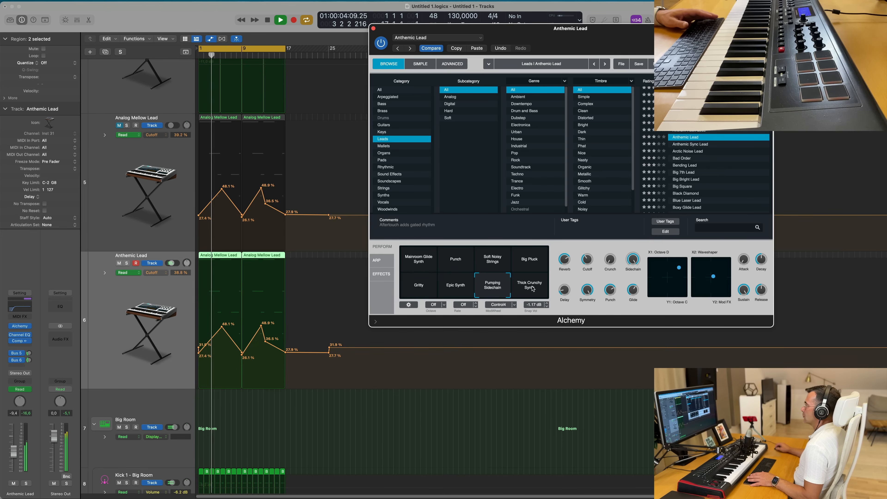
pyautogui.click(534, 290)
pyautogui.click(420, 265)
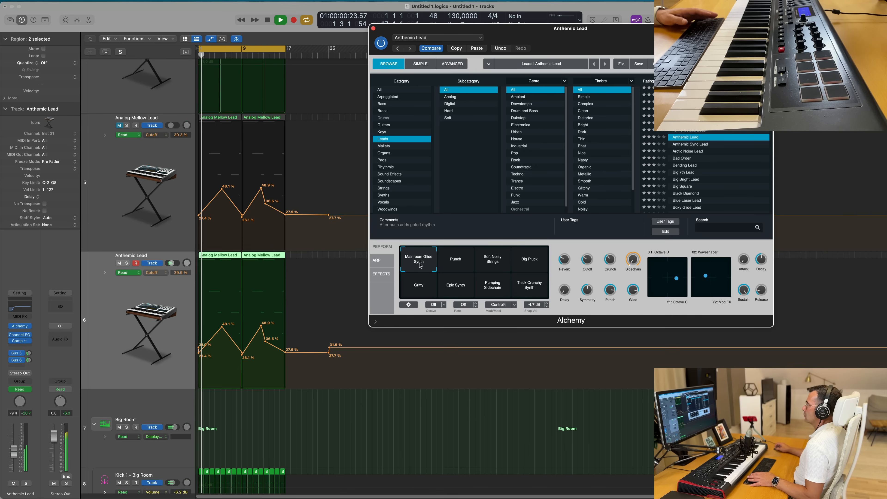
# - Listen to both lead tracks during playback and close the Alchemy plugin window
pyautogui.click(99, 172)
pyautogui.press('space')
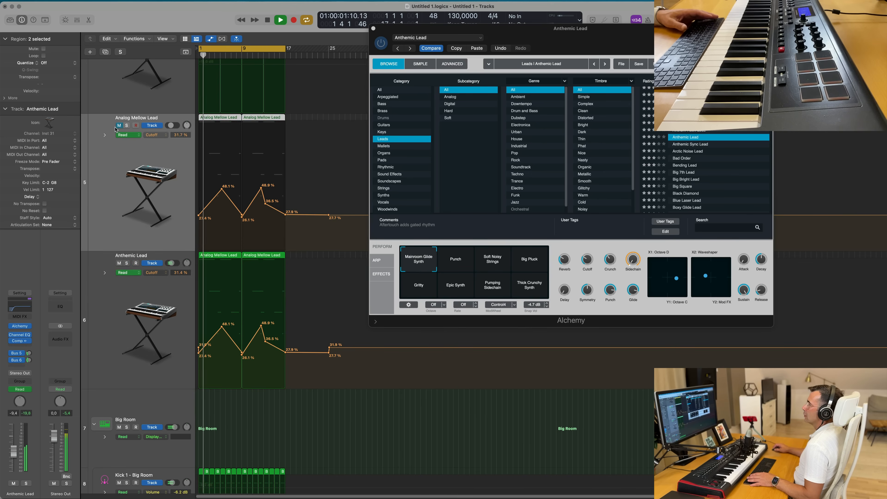
pyautogui.press('space')
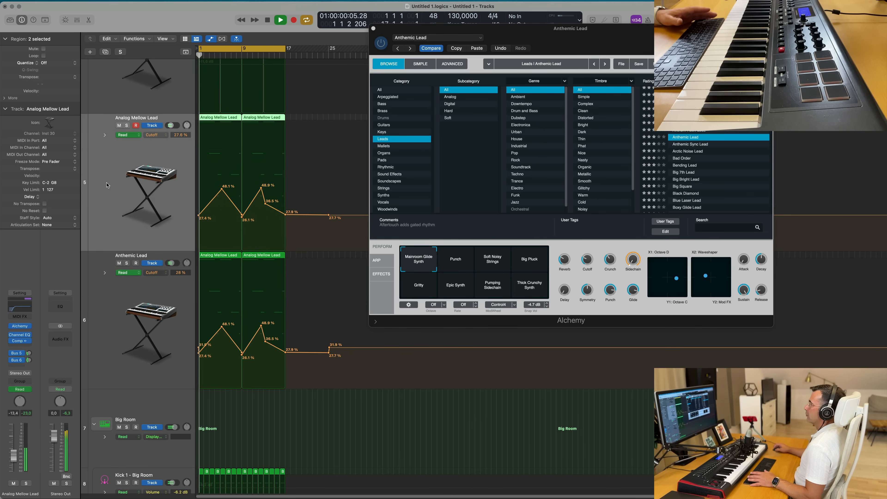
pyautogui.moveTo(505, 39); pyautogui.dragTo(649, 41)
pyautogui.scroll(3, 321, 227)
pyautogui.scroll(-3, 315, 239)
pyautogui.scroll(2, 325, 253)
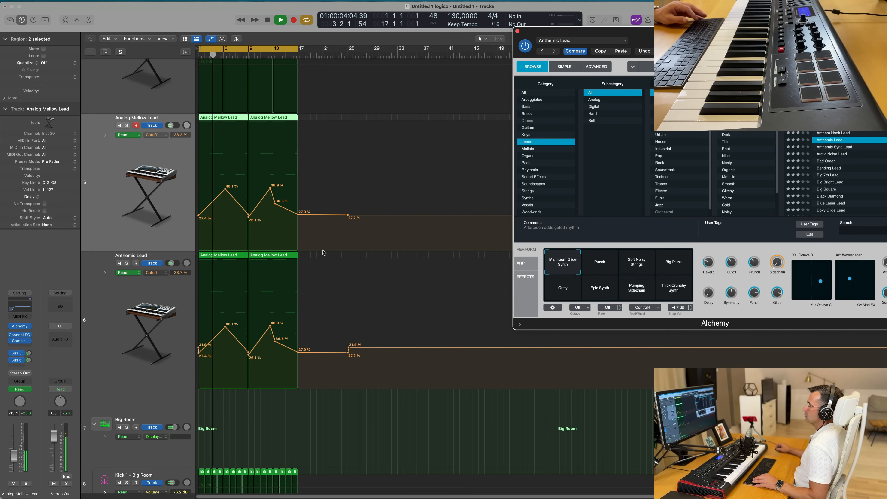
pyautogui.scroll(-1, 323, 251)
pyautogui.moveTo(639, 56); pyautogui.dragTo(490, 109)
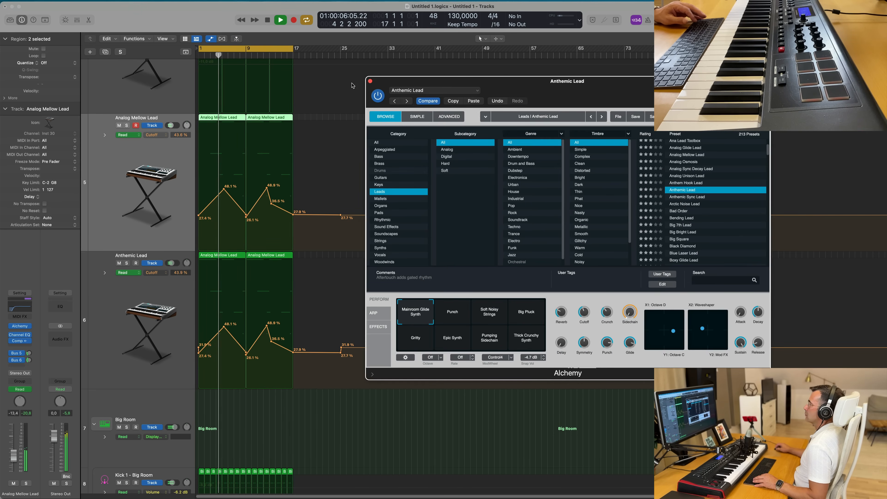
pyautogui.click(371, 83)
pyautogui.scroll(-1, 155, 166)
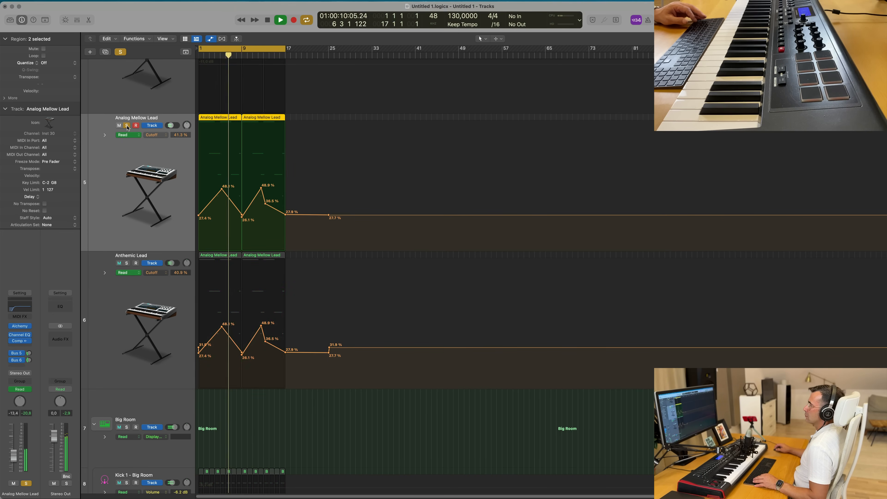
# - Route the Analog Mellow Lead and Anthemic Lead channel outputs together to Bus 7
pyautogui.click(126, 333)
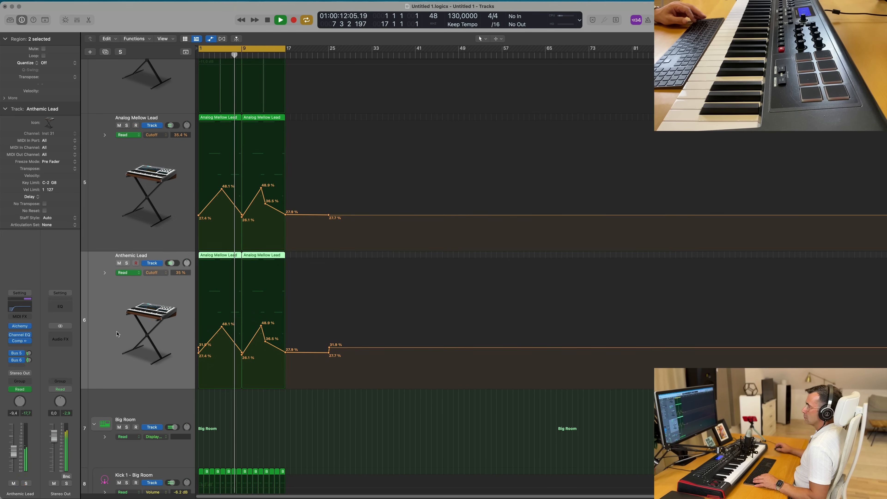
pyautogui.click(126, 193)
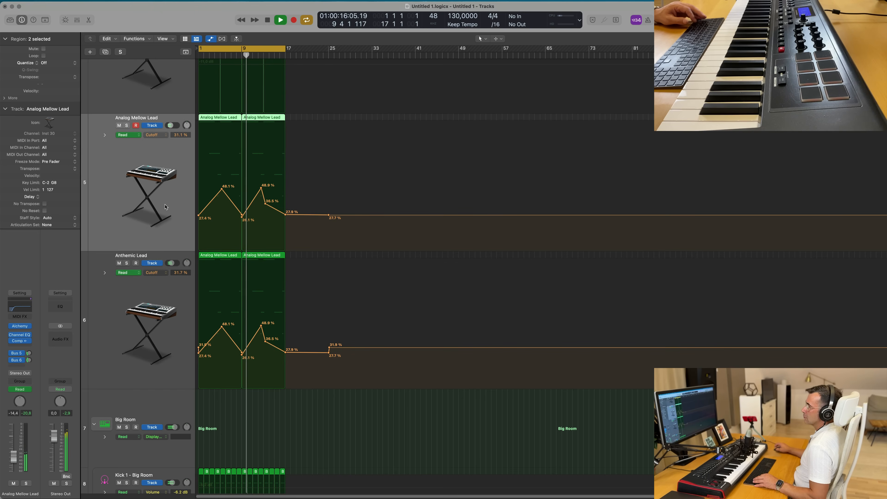
pyautogui.press('Return')
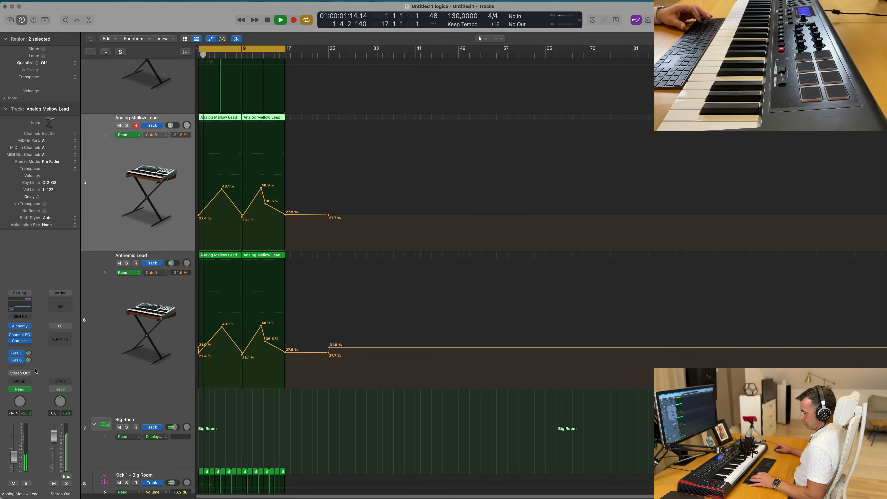
pyautogui.press('x')
pyautogui.press('Return')
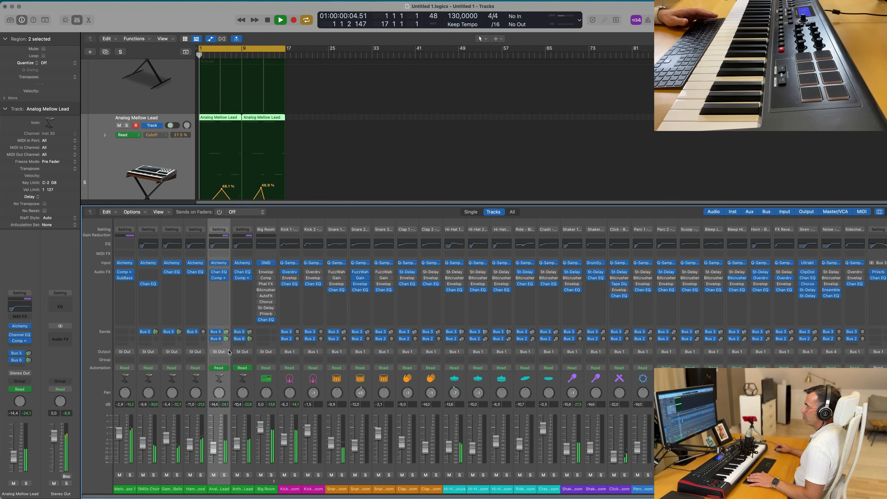
pyautogui.keyDown('shift'); pyautogui.click(236, 343); pyautogui.keyUp('shift')
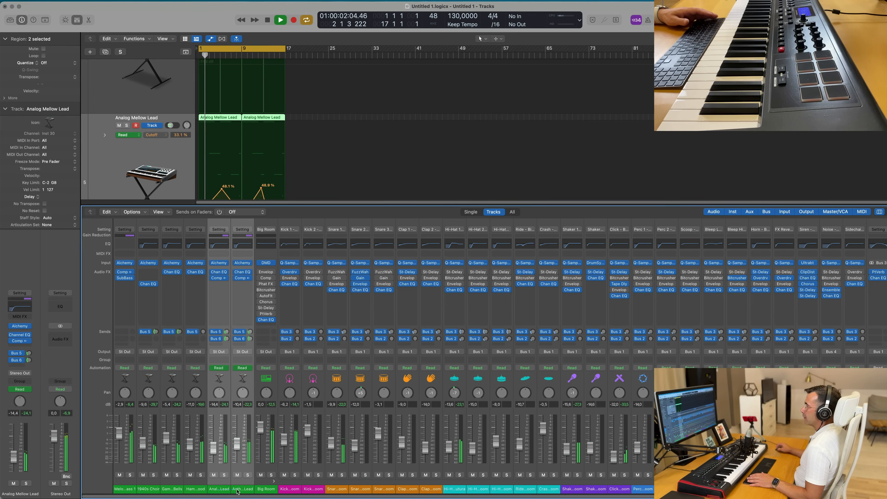
pyautogui.click(244, 353)
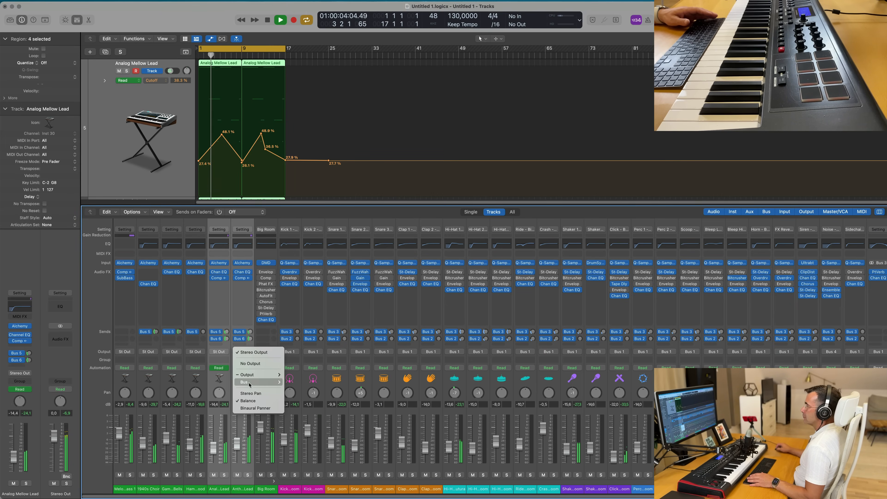
pyautogui.moveTo(262, 382)
pyautogui.click(294, 251)
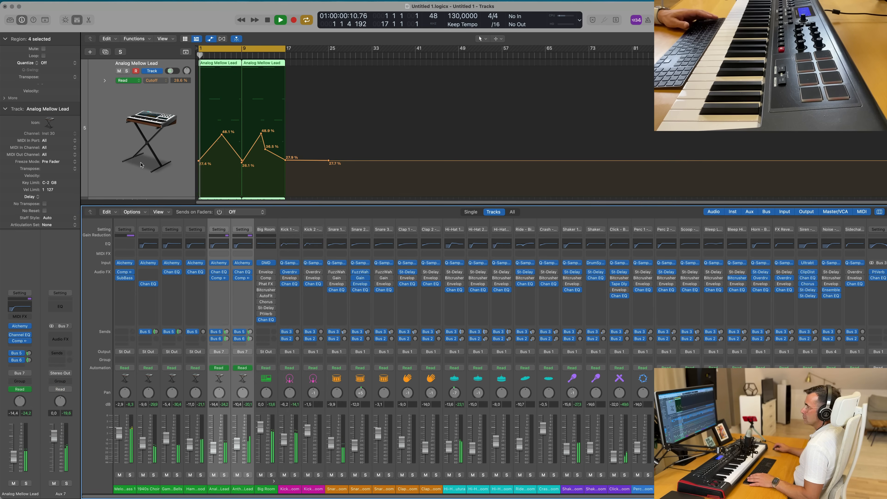
# - Insert a Channel EQ on the Aux 7 bus with a low cut at about 208 Hz
pyautogui.press('space')
pyautogui.press('space')
pyautogui.click(62, 307)
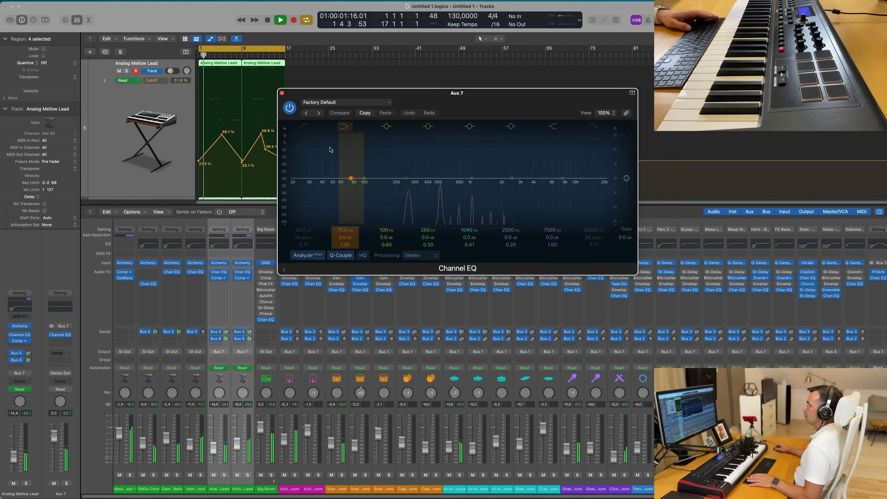
pyautogui.moveTo(305, 157); pyautogui.dragTo(398, 156)
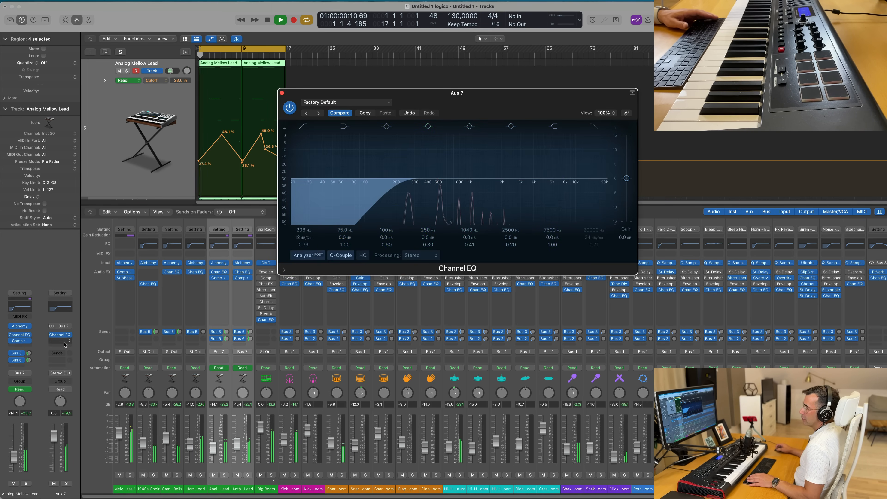
# - Insert a Compressor on Aux 7, switch it to the Studio FET model, and set the threshold to about -29 dB
pyautogui.click(61, 341)
pyautogui.moveTo(79, 374)
pyautogui.click(109, 367)
pyautogui.press('space')
pyautogui.moveTo(507, 107); pyautogui.dragTo(459, 96)
pyautogui.click(366, 134)
pyautogui.press('space')
pyautogui.press('space')
pyautogui.moveTo(324, 270); pyautogui.dragTo(324, 275)
pyautogui.press('space')
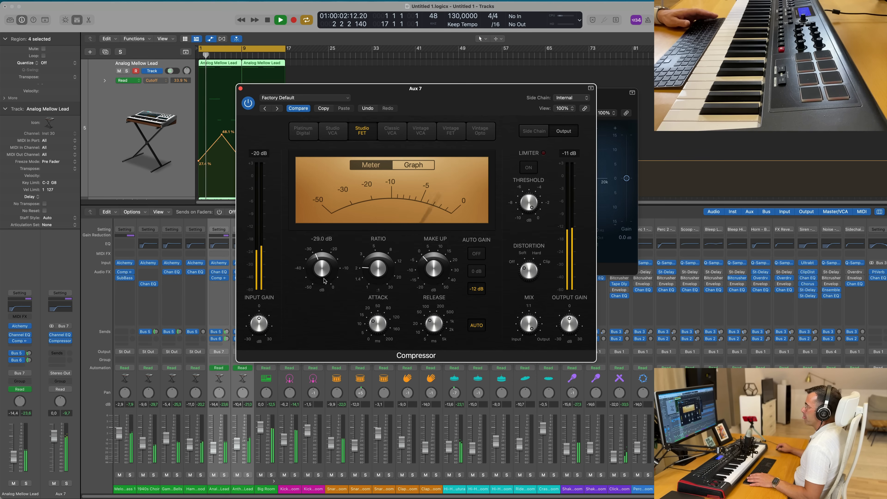
pyautogui.press('space')
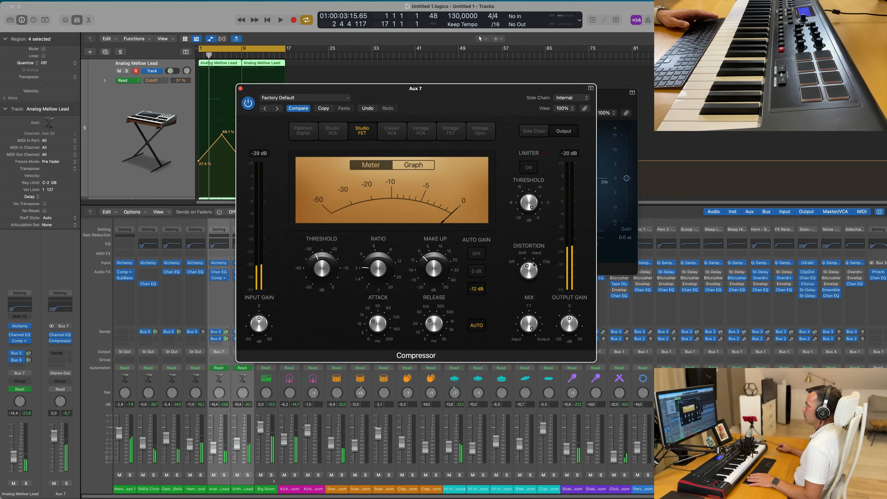
pyautogui.press('space')
pyautogui.moveTo(450, 90); pyautogui.dragTo(507, 109)
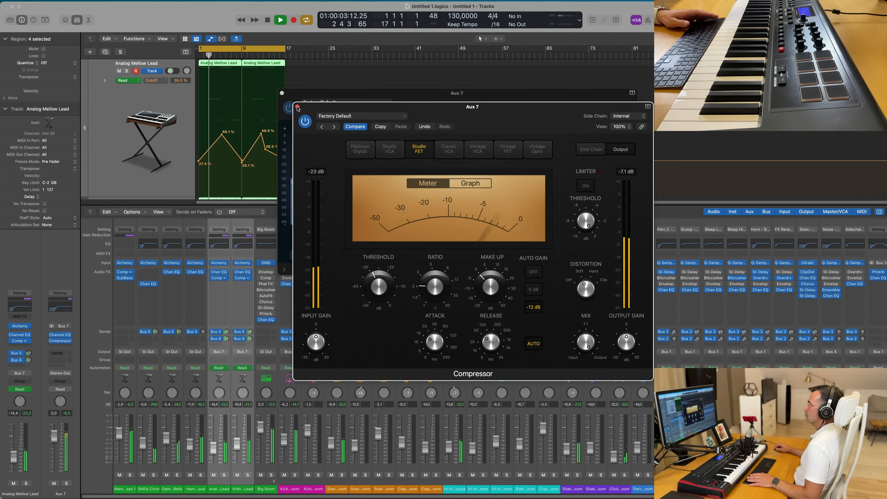
pyautogui.click(297, 107)
pyautogui.click(282, 93)
pyautogui.press('space')
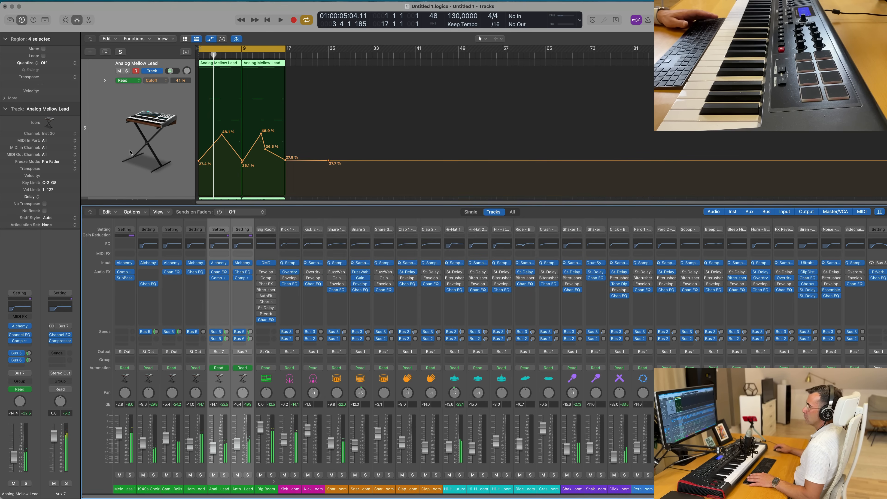
pyautogui.press('space')
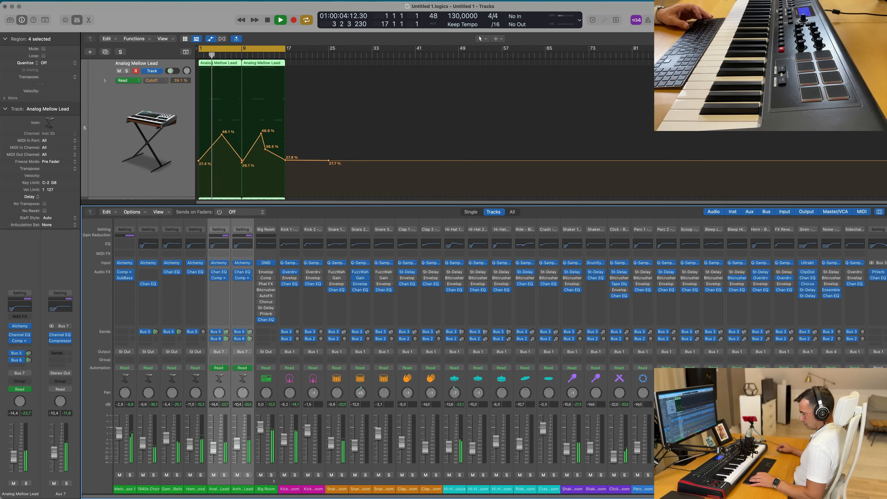
# - Select the Gamelan Bells track and listen to its Alchemy instrument during playback
pyautogui.press('x')
pyautogui.press('x')
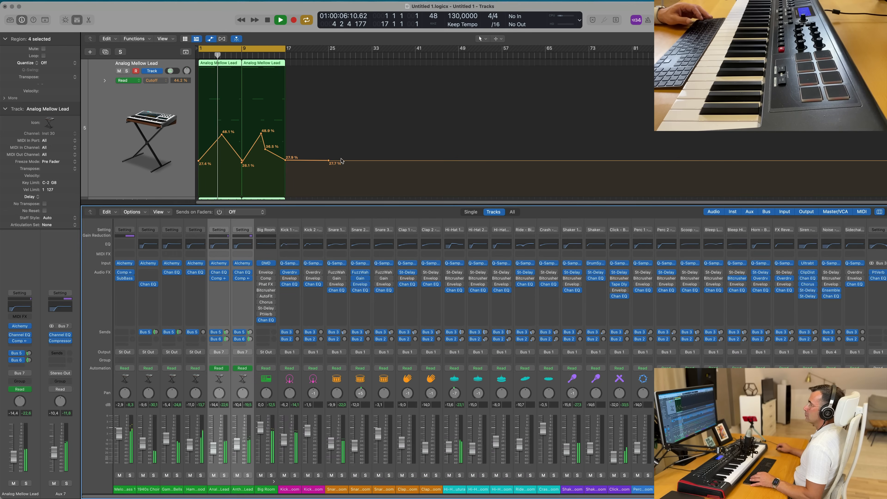
pyautogui.press('x')
pyautogui.scroll(10, 327, 192)
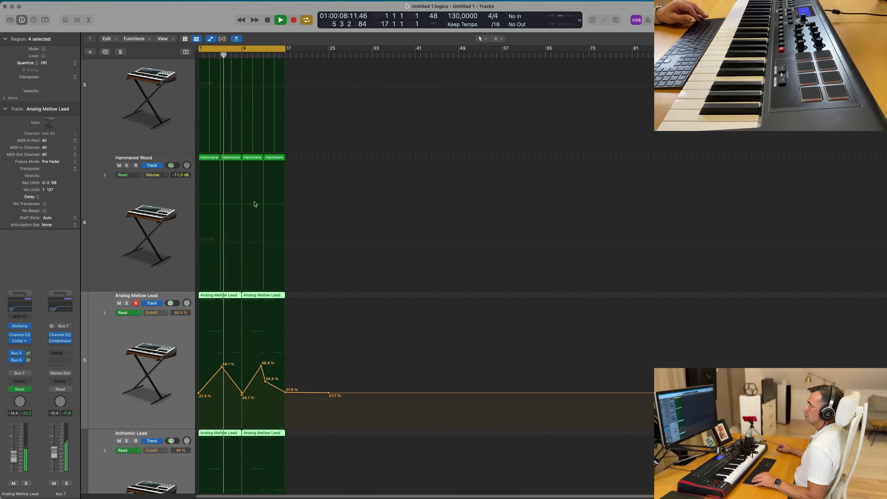
pyautogui.scroll(5, 259, 206)
pyautogui.click(105, 194)
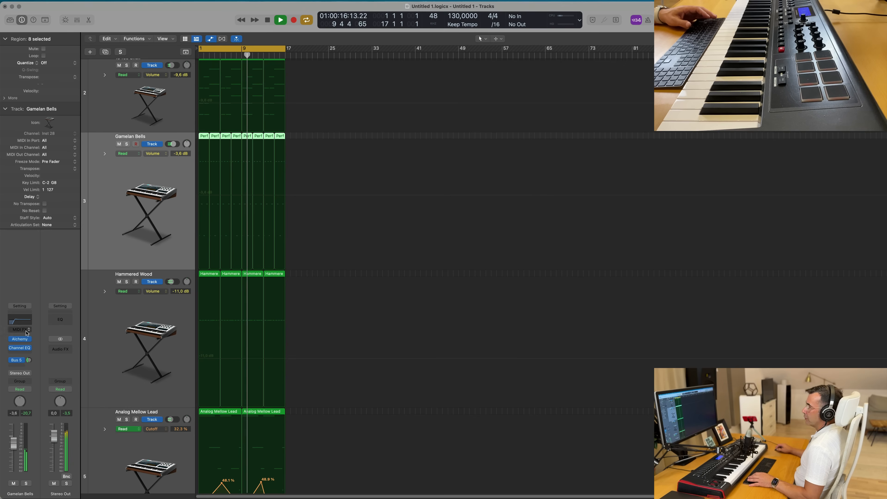
pyautogui.click(20, 339)
pyautogui.press('space')
pyautogui.press('space')
pyautogui.moveTo(633, 356)
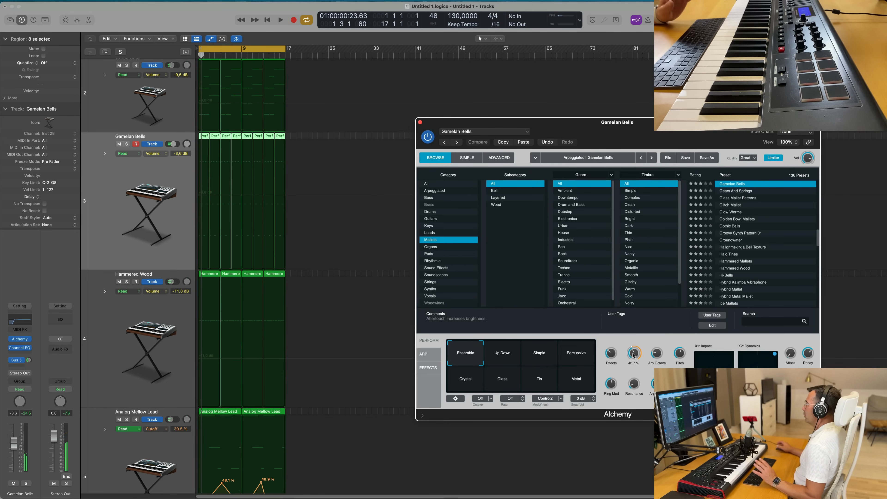
pyautogui.press('space')
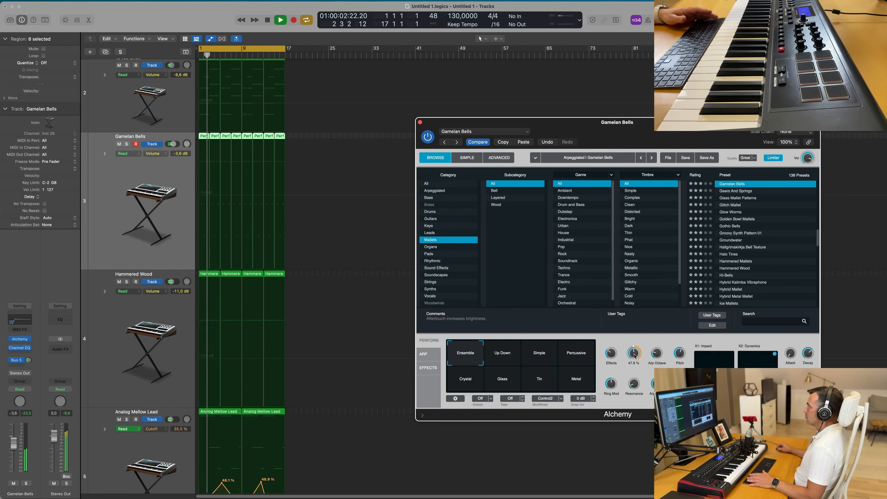
pyautogui.click(1, 467)
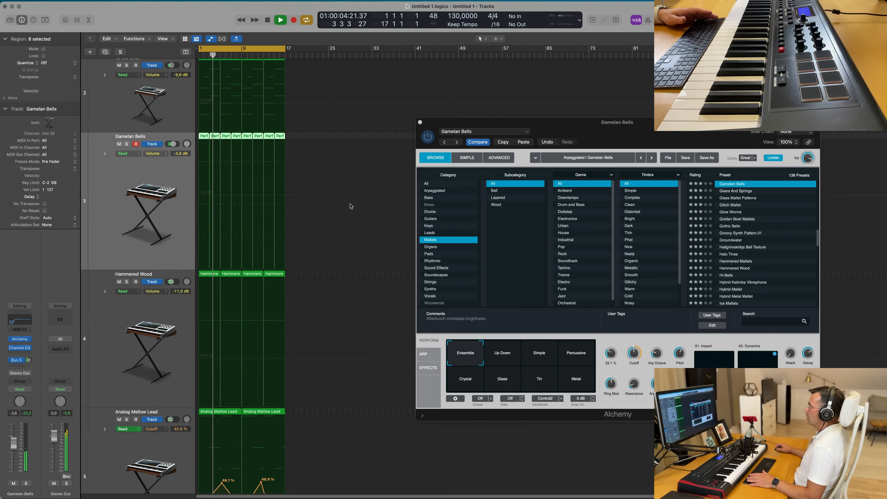
pyautogui.moveTo(610, 133); pyautogui.dragTo(515, 184)
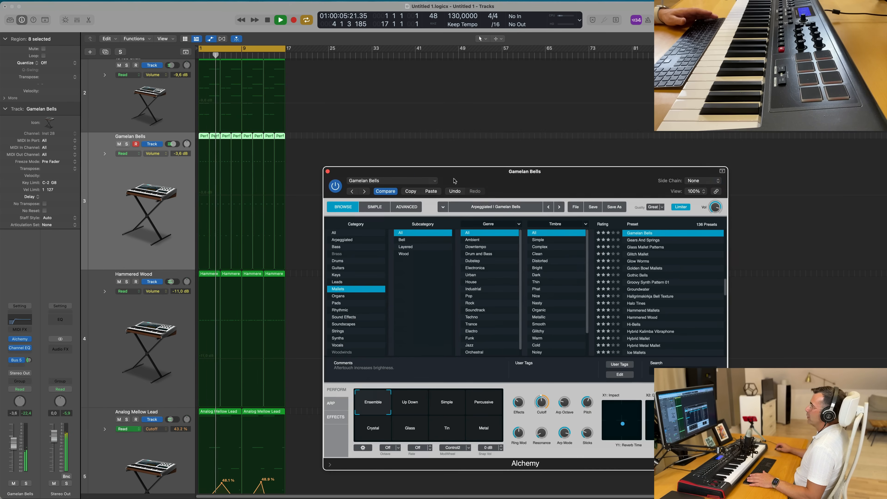
pyautogui.click(326, 172)
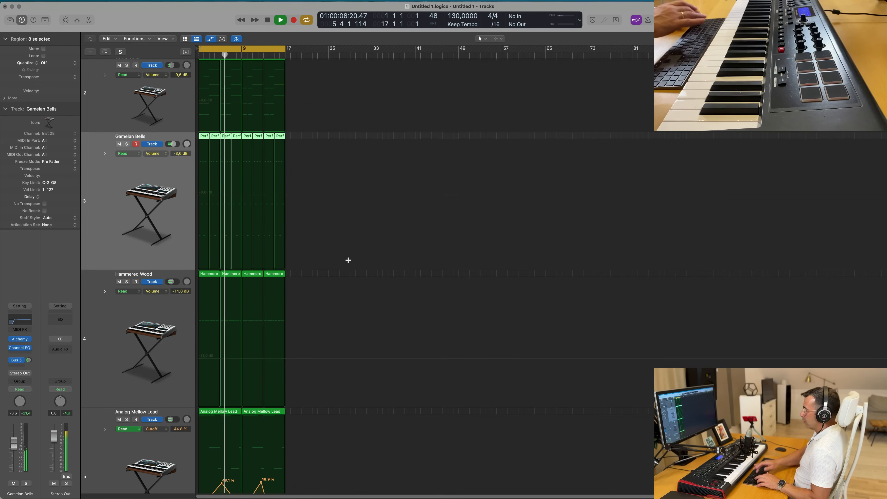
# - Select all regions and repeat them once to extend the arrangement
pyautogui.press('super+a')
pyautogui.press('super+r')
pyautogui.scroll(5, 350, 262)
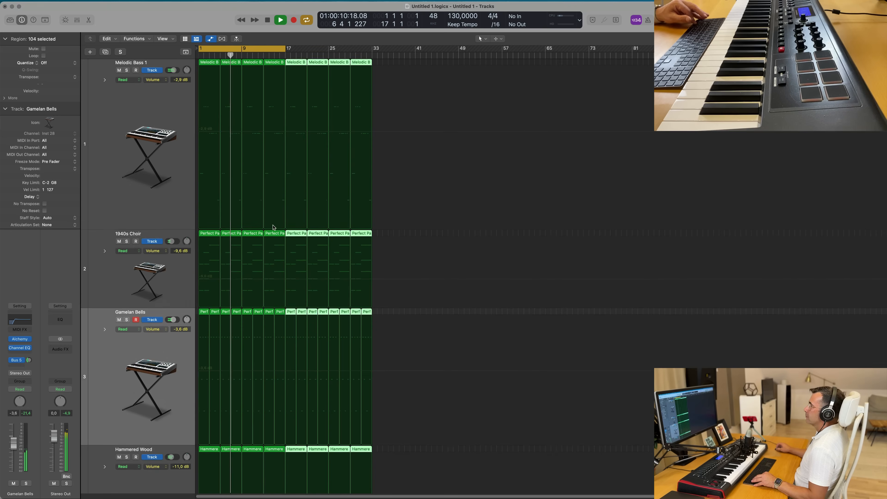
pyautogui.scroll(-8, 273, 228)
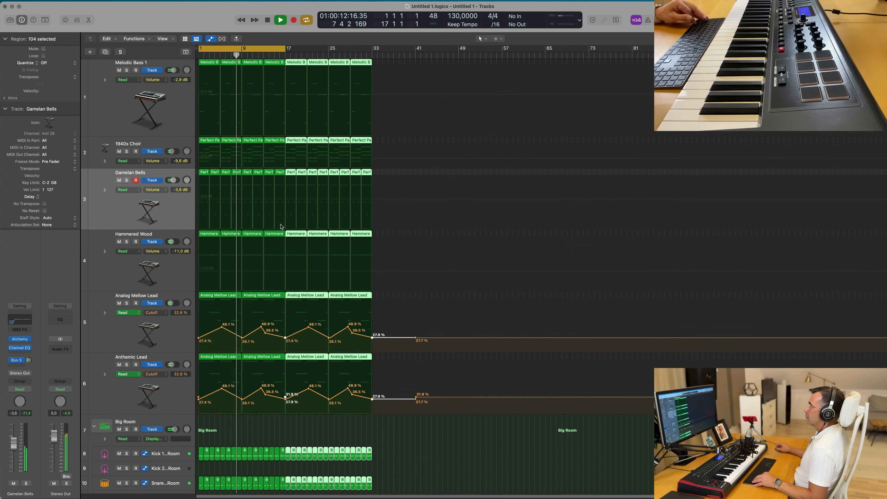
pyautogui.scroll(-1, 281, 227)
pyautogui.click(367, 285)
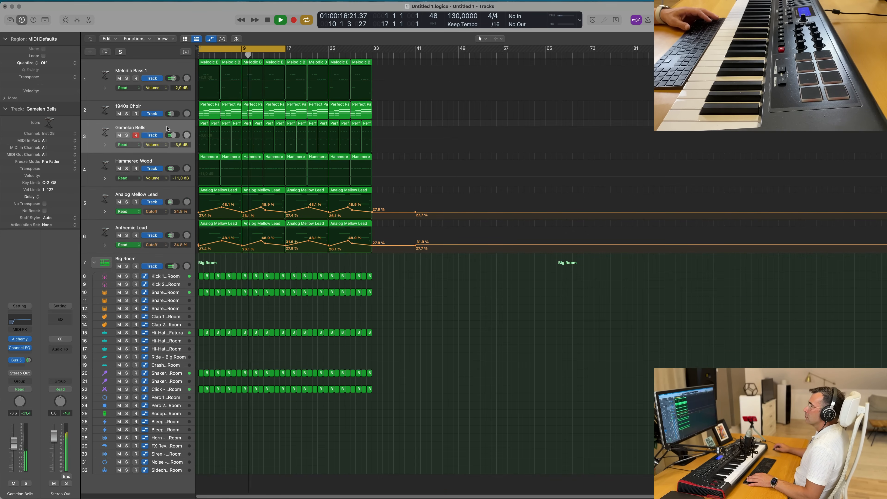
# - Raise the Hammered Wood track's volume to about -8.4 dB
pyautogui.click(138, 175)
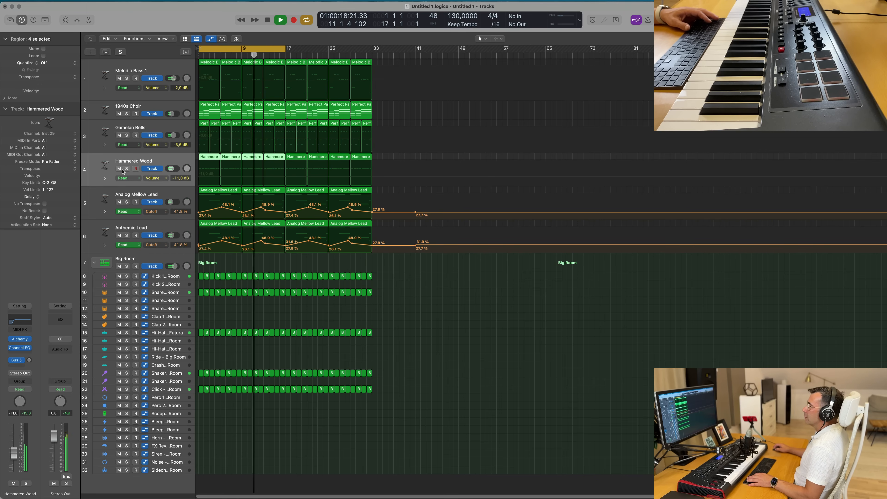
pyautogui.click(127, 169)
pyautogui.click(126, 170)
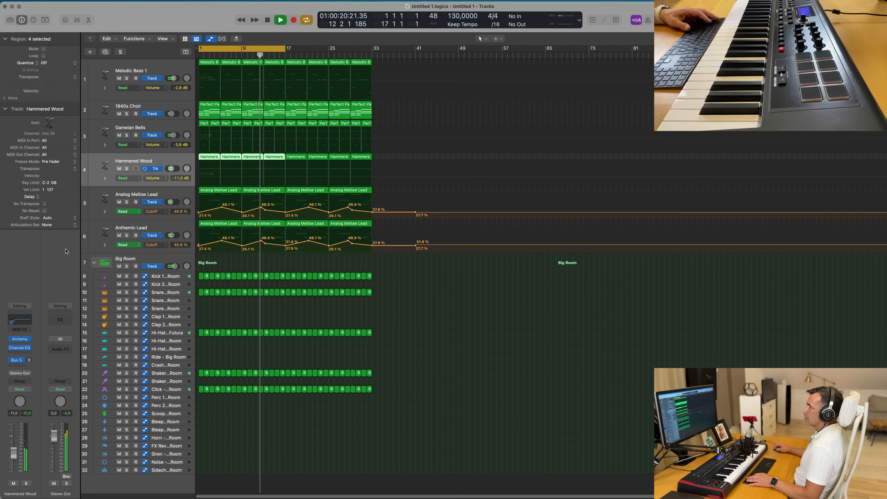
pyautogui.moveTo(13, 454); pyautogui.dragTo(13, 452)
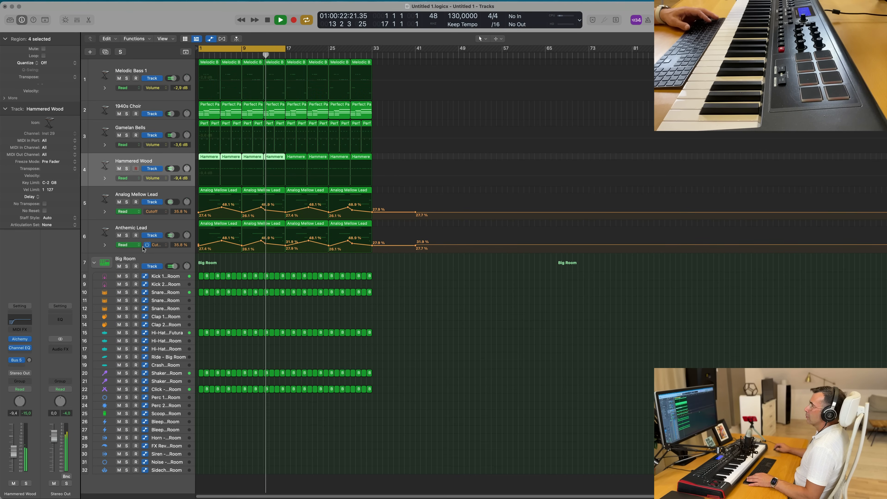
# - Open the 1940s Choir Alchemy instrument and audition the track soloed during playback
pyautogui.click(166, 107)
pyautogui.press('Return')
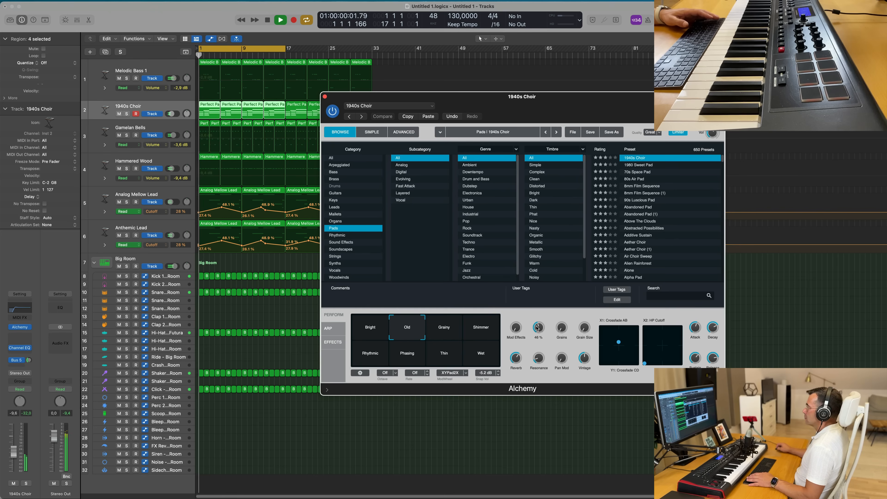
pyautogui.press('Return')
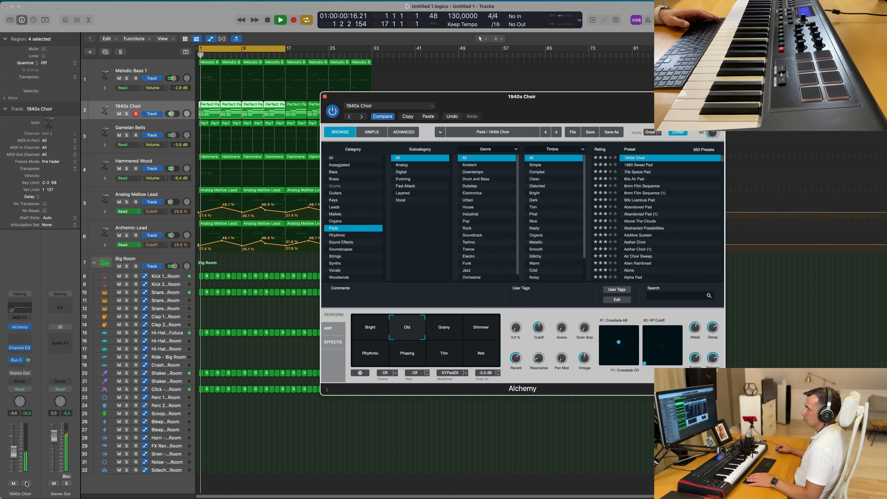
pyautogui.click(26, 484)
pyautogui.press('space')
pyautogui.click(26, 484)
pyautogui.press('space')
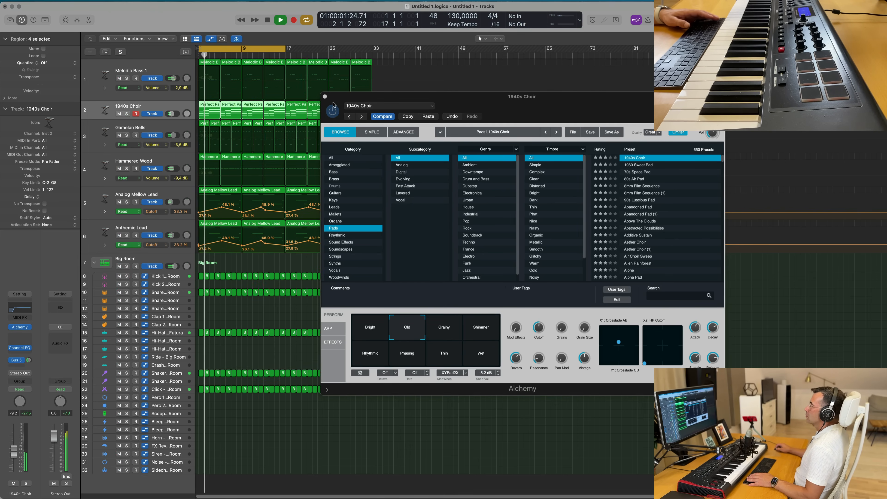
pyautogui.click(325, 96)
# - Extend the cycle range to end at bar 33
pyautogui.moveTo(287, 49); pyautogui.dragTo(373, 50)
pyautogui.click(456, 377)
pyautogui.scroll(5, 457, 377)
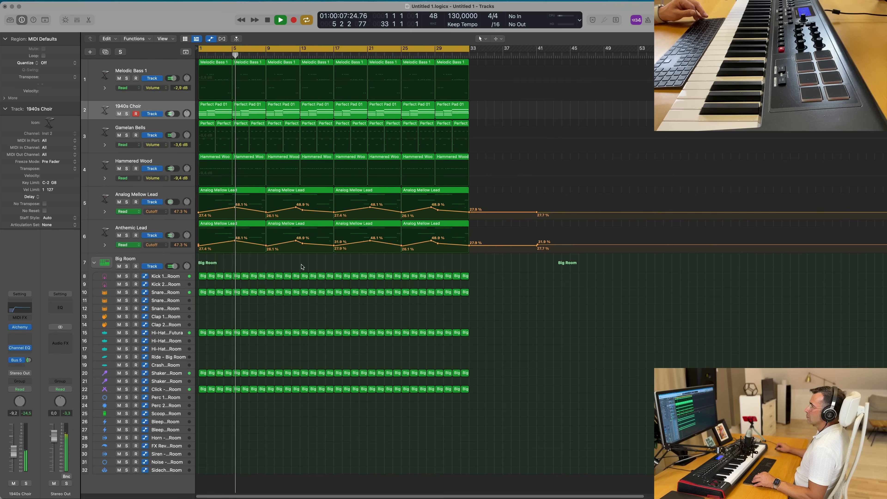
pyautogui.scroll(2, 301, 265)
pyautogui.scroll(-2, 308, 267)
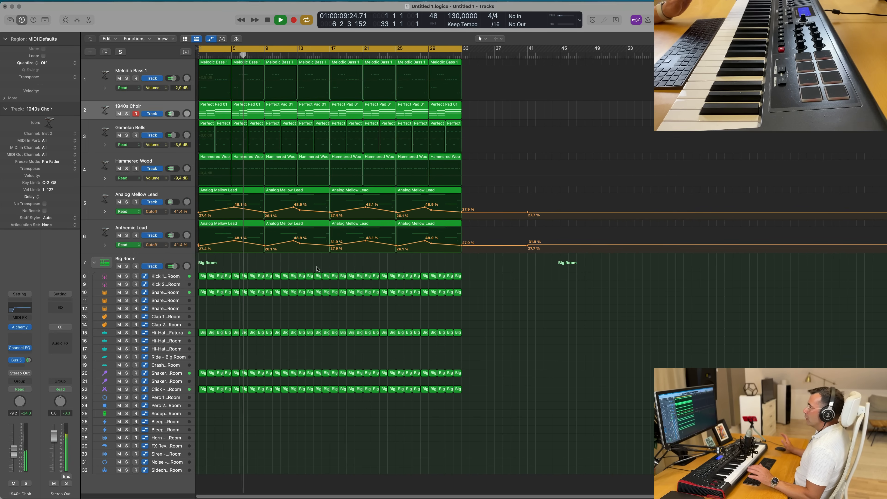